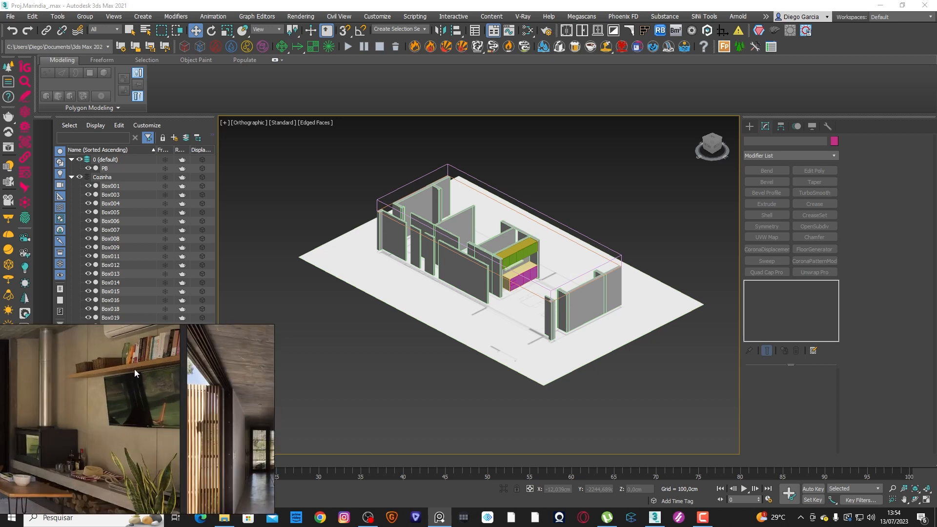
Step: Examine the interior reference photos, moving the reference board clear of the edge and framing the concrete fireplace bench under the TV
{"action": "scroll", "coordinate": [157, 368], "scroll_direction": "down", "scroll_amount": 5}
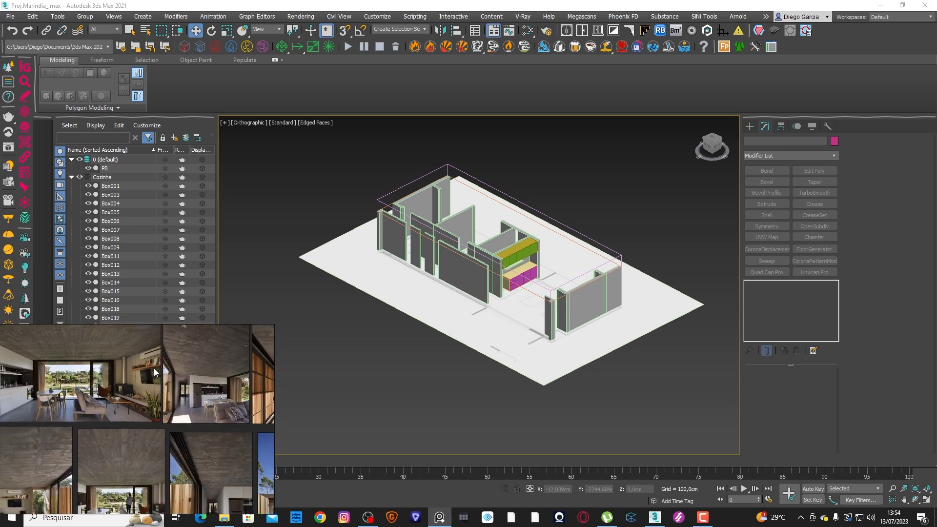
{"action": "scroll", "coordinate": [159, 368], "scroll_direction": "down", "scroll_amount": 2}
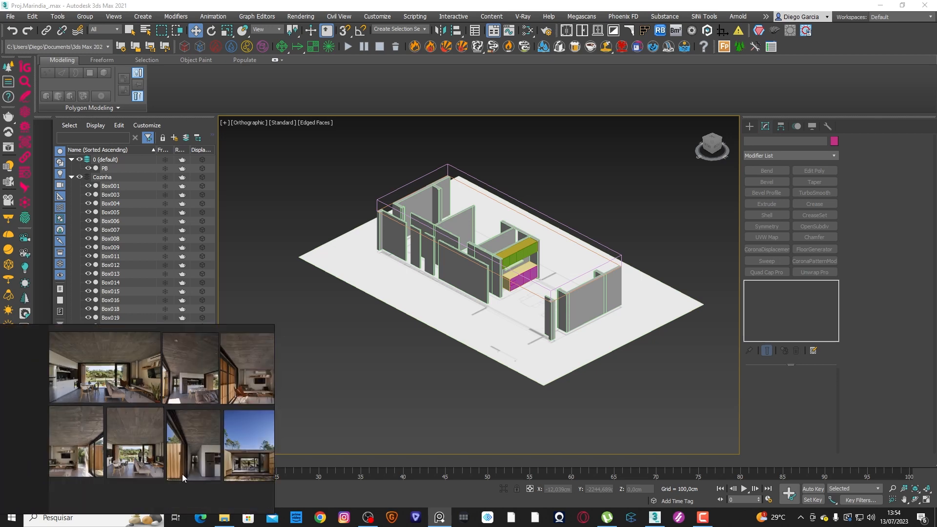
{"action": "scroll", "coordinate": [183, 473], "scroll_direction": "up", "scroll_amount": 5}
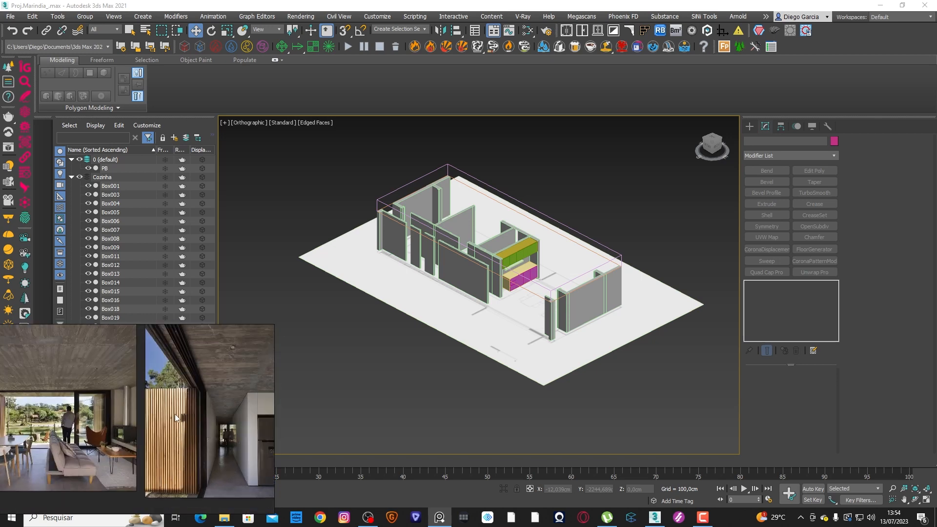
{"action": "scroll", "coordinate": [175, 414], "scroll_direction": "down", "scroll_amount": 5}
{"action": "middle_click_drag", "start_coordinate": [172, 390], "coordinate": [132, 431]}
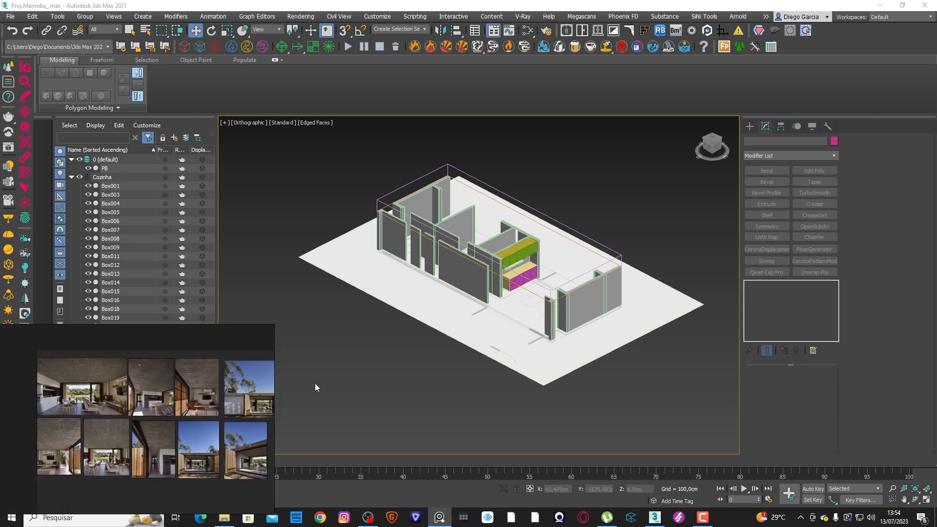
{"action": "left_click_drag", "start_coordinate": [202, 382], "coordinate": [231, 357]}
{"action": "scroll", "coordinate": [147, 381], "scroll_direction": "up", "scroll_amount": 5}
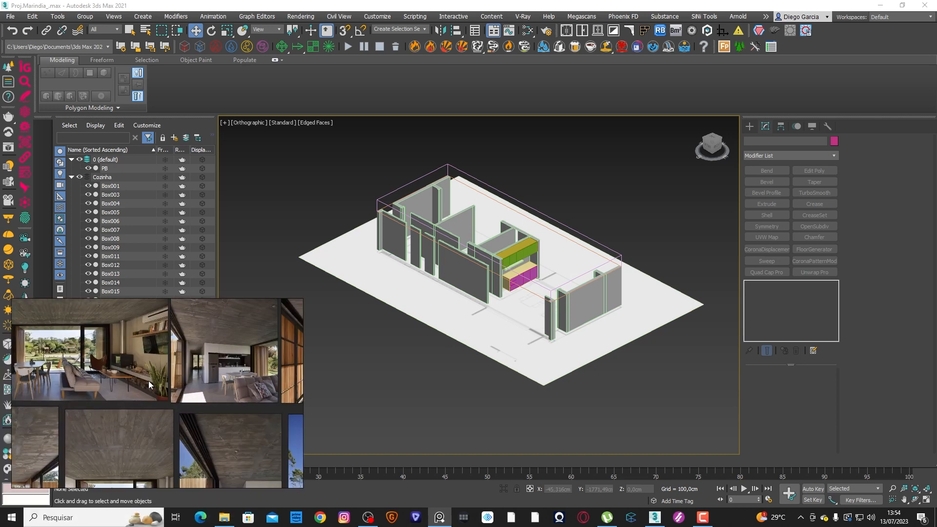
{"action": "scroll", "coordinate": [148, 380], "scroll_direction": "up", "scroll_amount": 1}
{"action": "middle_click_drag", "start_coordinate": [149, 380], "coordinate": [113, 426]}
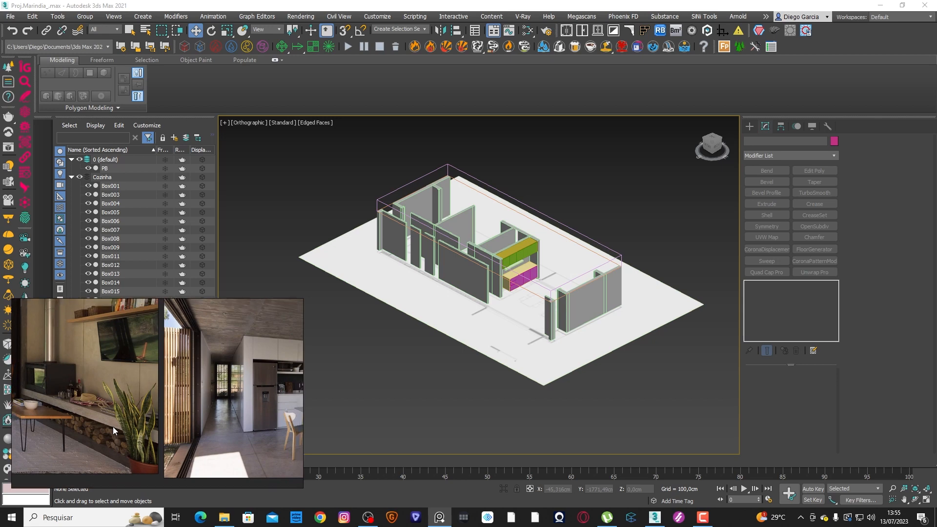
Step: Create a box from the top view, snapped into the living-room end-wall niche, about 273 cm long and 48 cm wide
{"action": "left_click", "coordinate": [410, 374]}
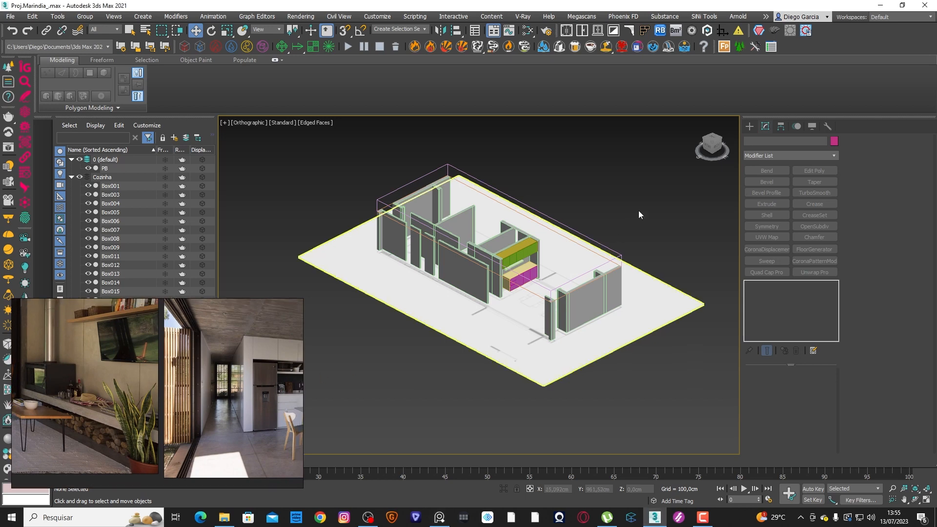
{"action": "left_click", "coordinate": [707, 146]}
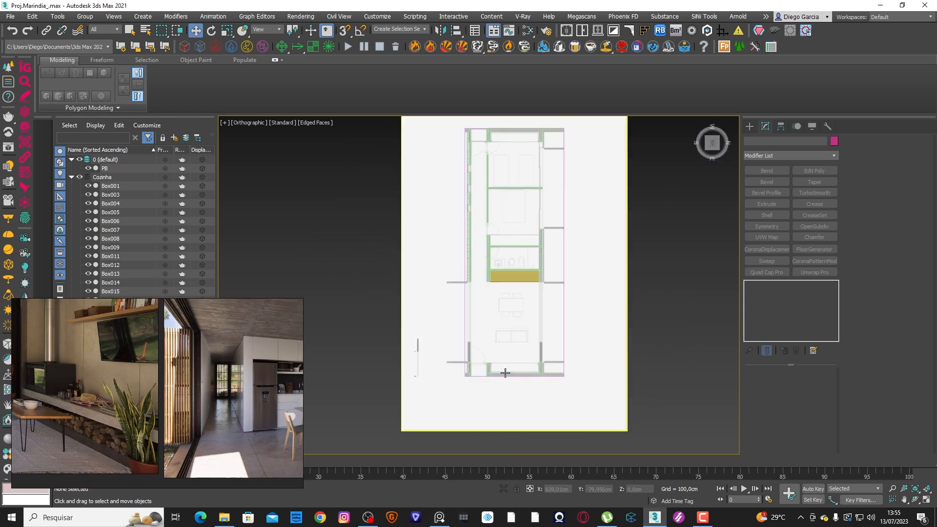
{"action": "scroll", "coordinate": [498, 371], "scroll_direction": "up", "scroll_amount": 6}
{"action": "middle_click_drag", "start_coordinate": [490, 360], "coordinate": [389, 291]}
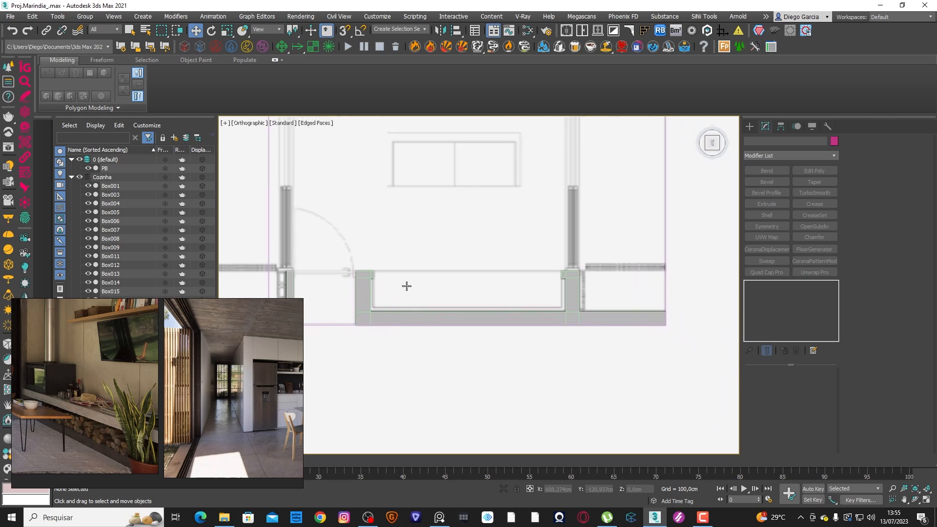
{"action": "left_click", "coordinate": [749, 127]}
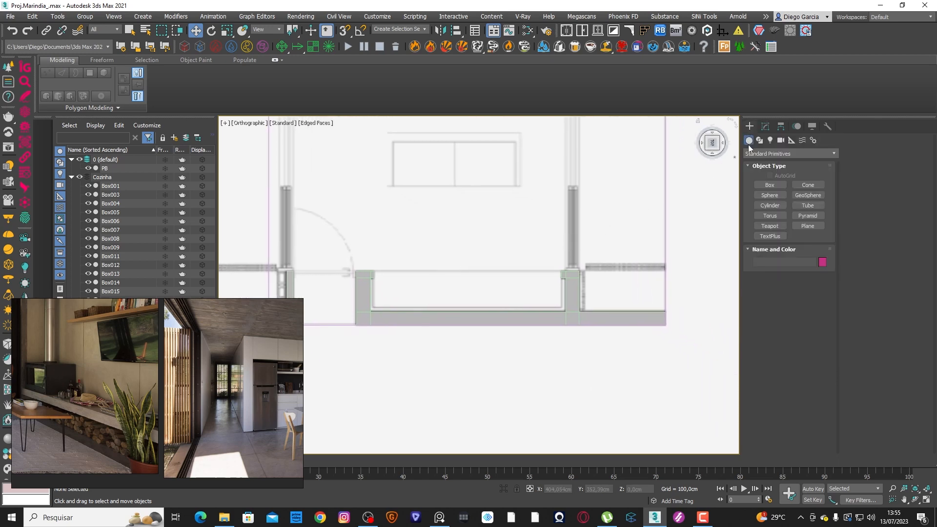
{"action": "left_click", "coordinate": [761, 184]}
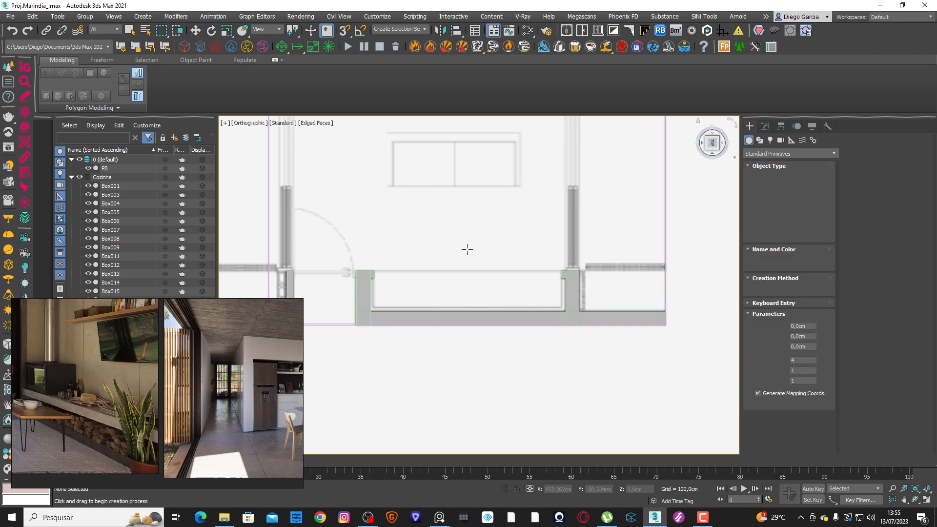
{"action": "scroll", "coordinate": [364, 290], "scroll_direction": "up", "scroll_amount": 3}
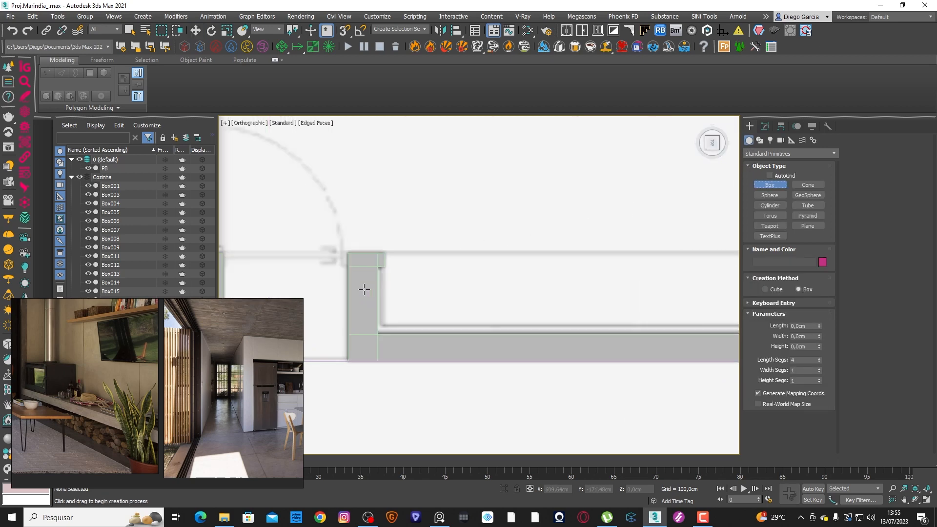
{"action": "key", "text": "s"}
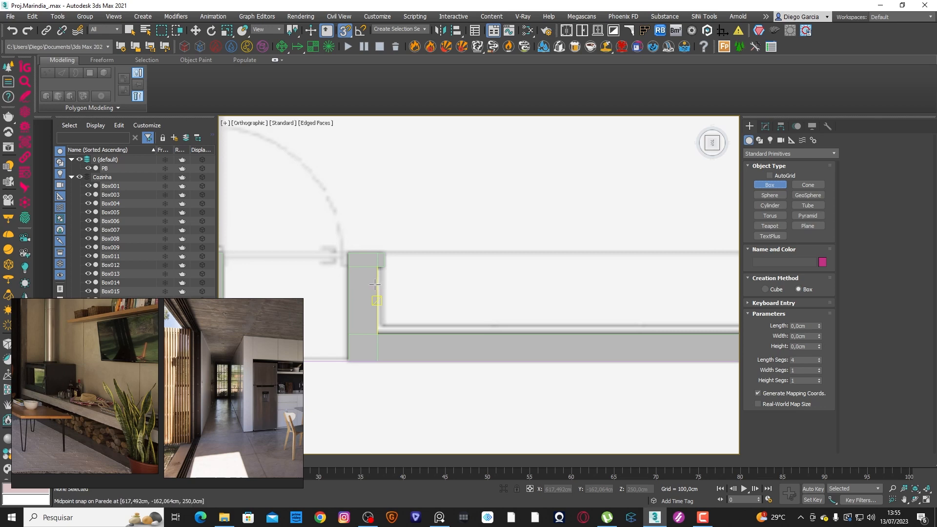
{"action": "left_click_drag", "start_coordinate": [376, 272], "coordinate": [536, 301]}
{"action": "scroll", "coordinate": [386, 282], "scroll_direction": "down", "scroll_amount": 3}
{"action": "scroll", "coordinate": [514, 300], "scroll_direction": "up", "scroll_amount": 3}
{"action": "left_click", "coordinate": [537, 300]}
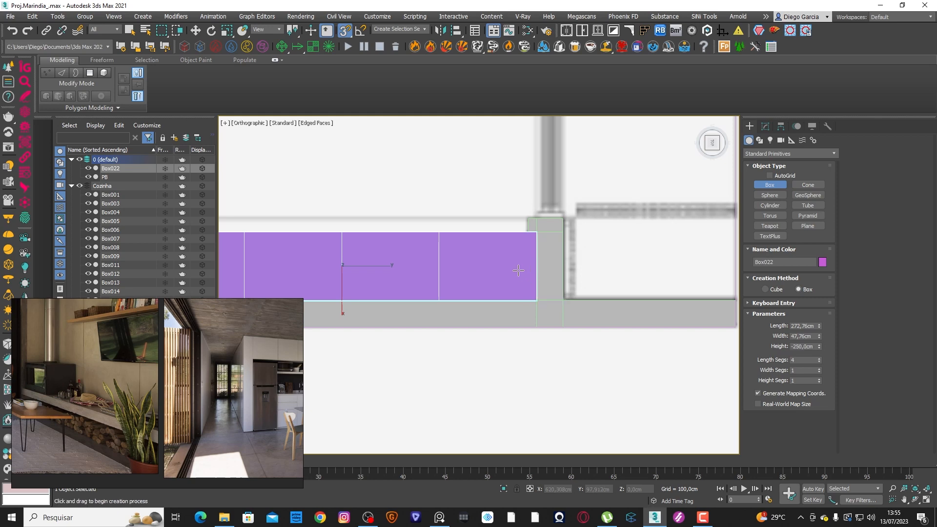
Step: Set the niche box's length segments to 1 and turn snapping off
{"action": "scroll", "coordinate": [519, 270], "scroll_direction": "down", "scroll_amount": 4}
{"action": "middle_click_drag", "start_coordinate": [488, 307], "coordinate": [474, 253], "text": "alt"}
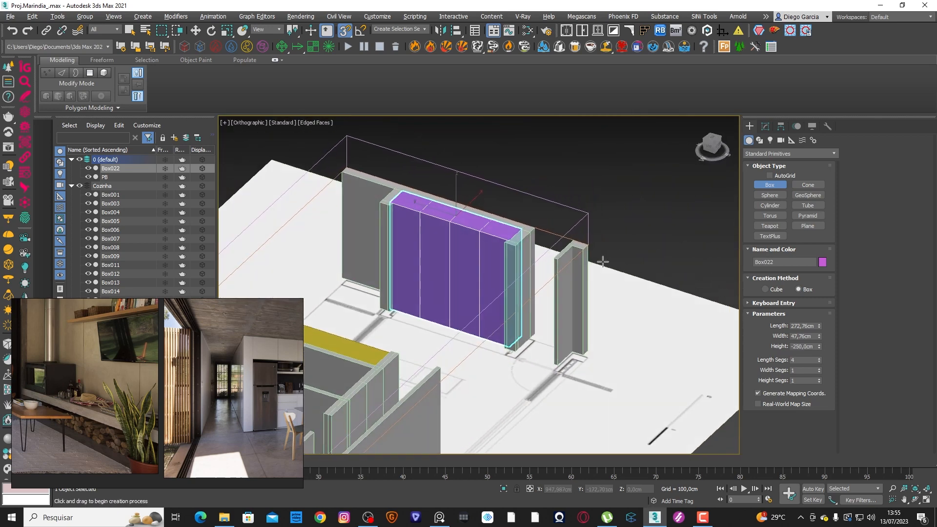
{"action": "key", "text": "s"}
{"action": "left_click", "coordinate": [819, 362]}
{"action": "left_click", "coordinate": [819, 363]}
{"action": "left_click", "coordinate": [819, 362]}
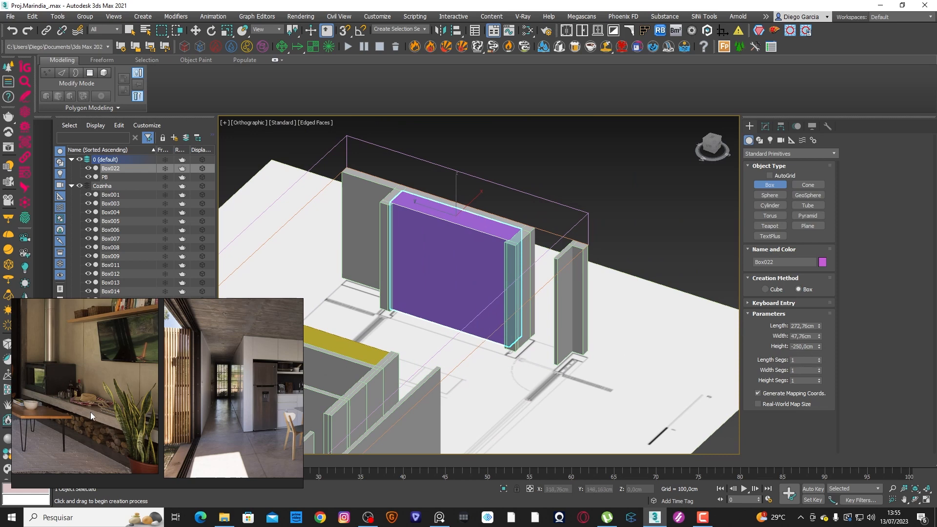
Step: Try heights of 10 cm and 15 cm for the niche box, then set its height to 13 cm
{"action": "double_click", "coordinate": [814, 347]}
{"action": "type", "text": "10"}
{"action": "key", "text": "Return"}
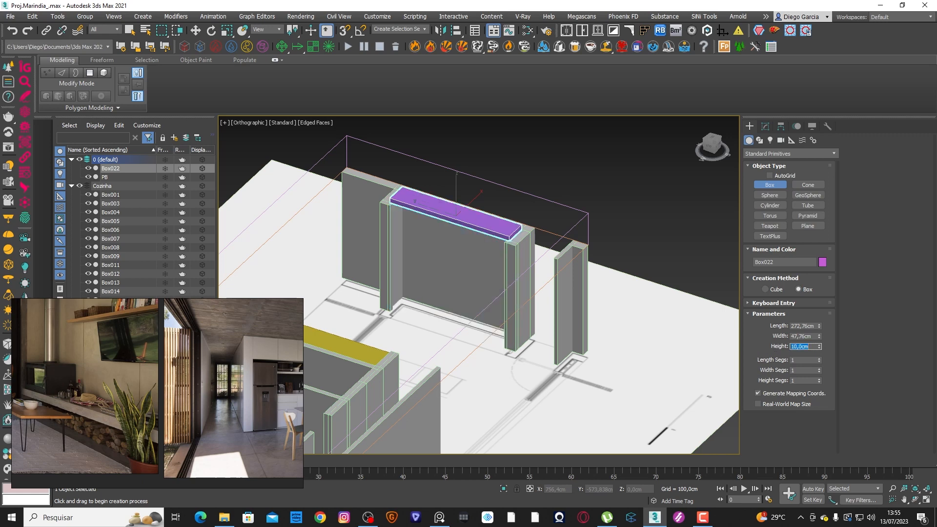
{"action": "type", "text": "15"}
{"action": "key", "text": "Return"}
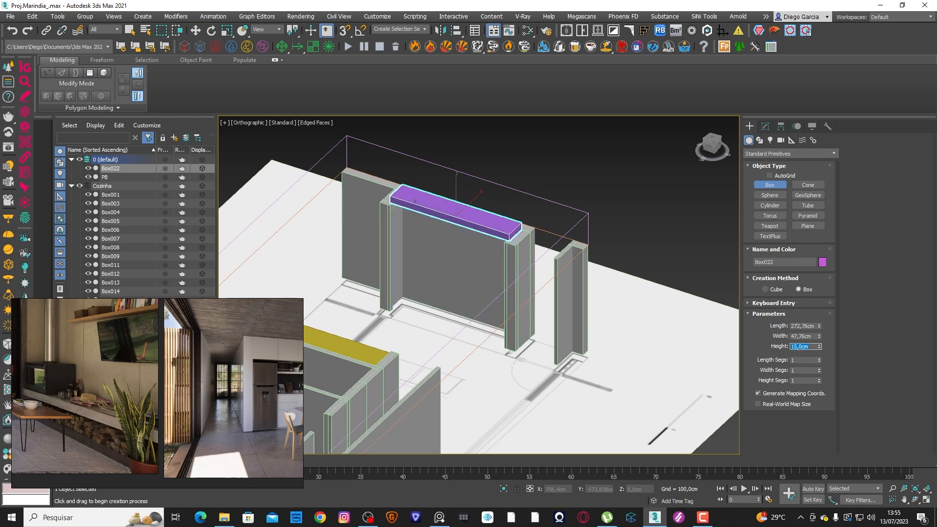
{"action": "type", "text": "13"}
{"action": "key", "text": "Return"}
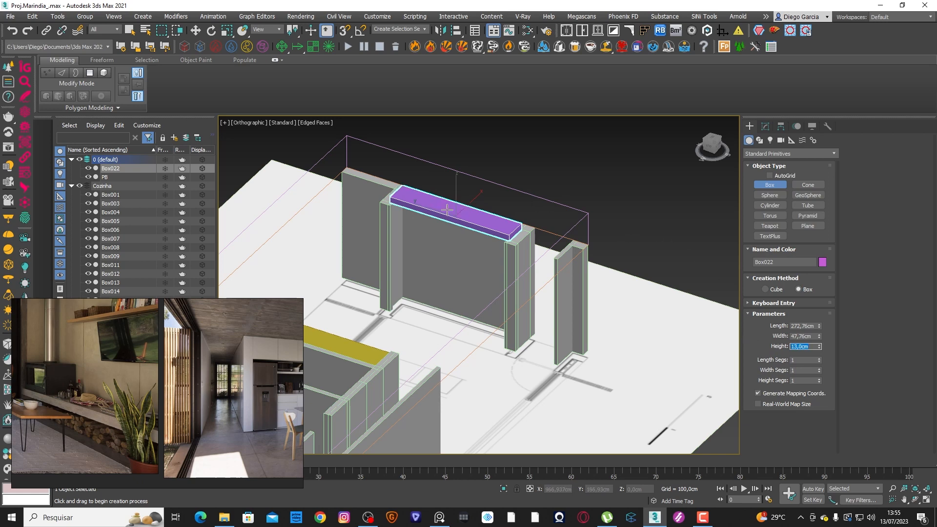
Step: Move the box down inside the niche and set its Z position to 40 cm
{"action": "key", "text": "w"}
{"action": "scroll", "coordinate": [418, 221], "scroll_direction": "up", "scroll_amount": 5}
{"action": "middle_click_drag", "start_coordinate": [457, 230], "coordinate": [479, 229]}
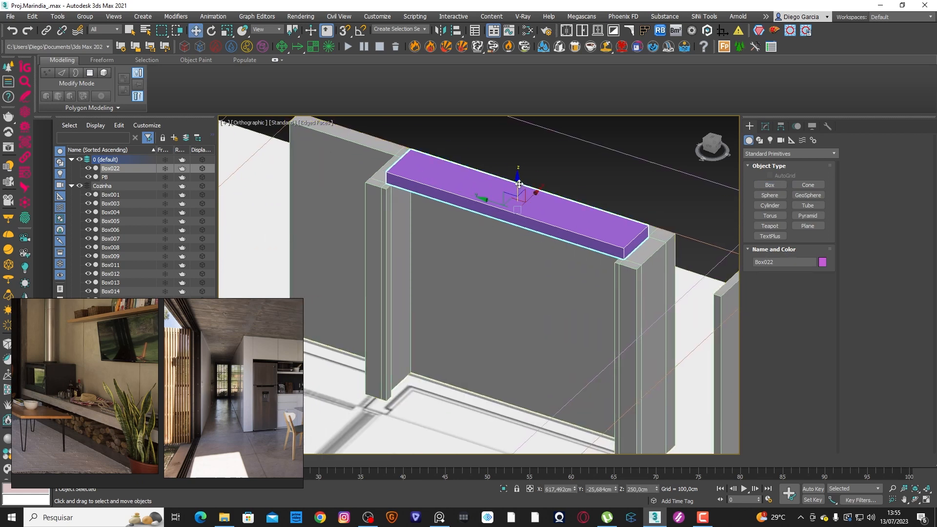
{"action": "left_click_drag", "start_coordinate": [519, 184], "coordinate": [535, 368]}
{"action": "middle_click_drag", "start_coordinate": [535, 368], "coordinate": [570, 447], "text": "alt"}
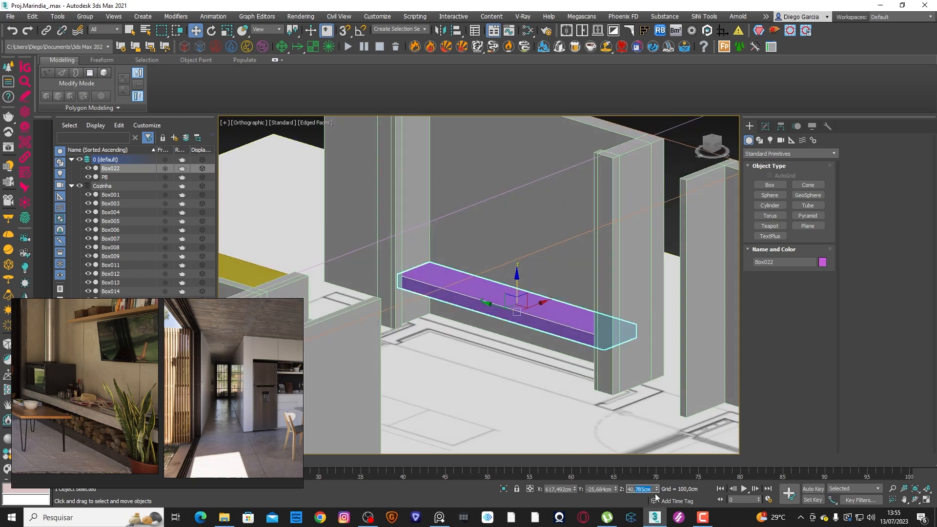
{"action": "type", "text": "40"}
{"action": "key", "text": "Return"}
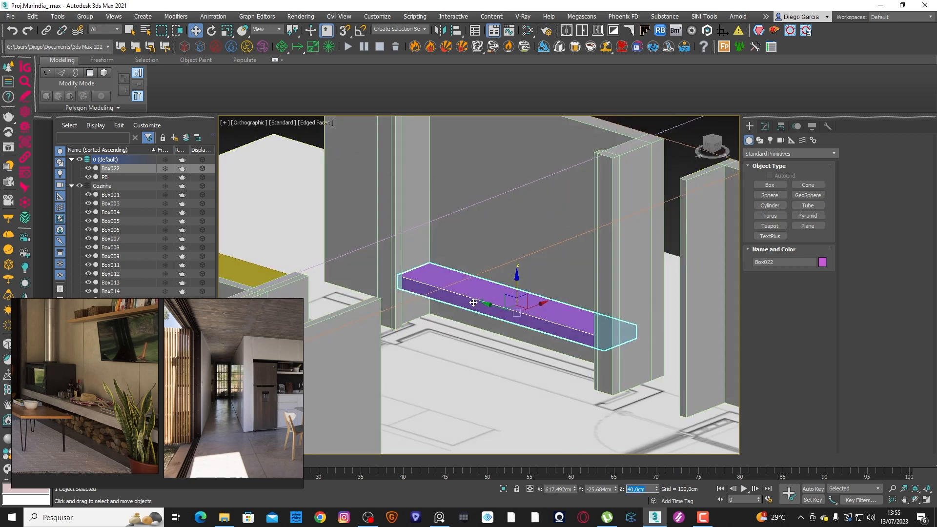
Step: Compare the bench with the fireplace reference photo and add an Edit Poly modifier to the box
{"action": "mouse_move", "coordinate": [478, 297]}
{"action": "middle_mouse_down", "text": "alt"}
{"action": "mouse_move", "coordinate": [494, 316]}
{"action": "mouse_move", "coordinate": [480, 311]}
{"action": "middle_mouse_up", "text": "alt"}
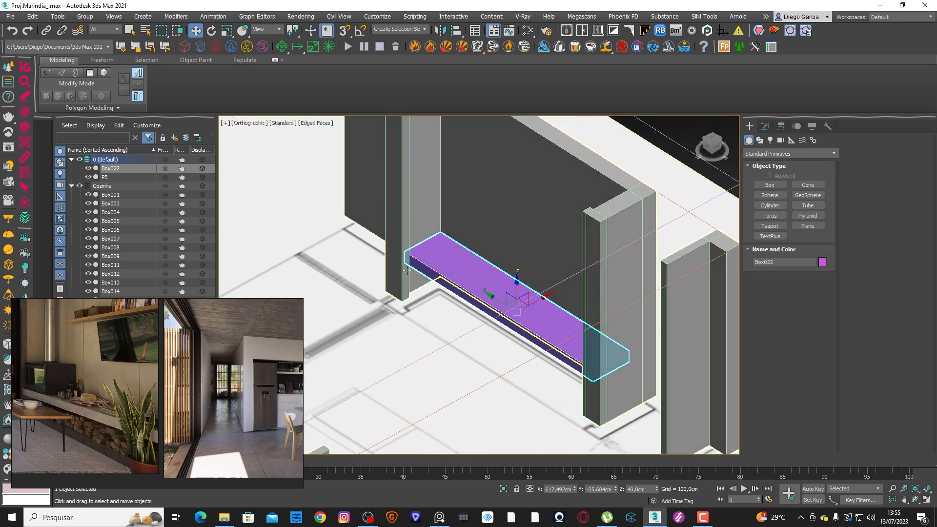
{"action": "scroll", "coordinate": [406, 266], "scroll_direction": "up", "scroll_amount": 4}
{"action": "scroll", "coordinate": [103, 406], "scroll_direction": "up", "scroll_amount": 5}
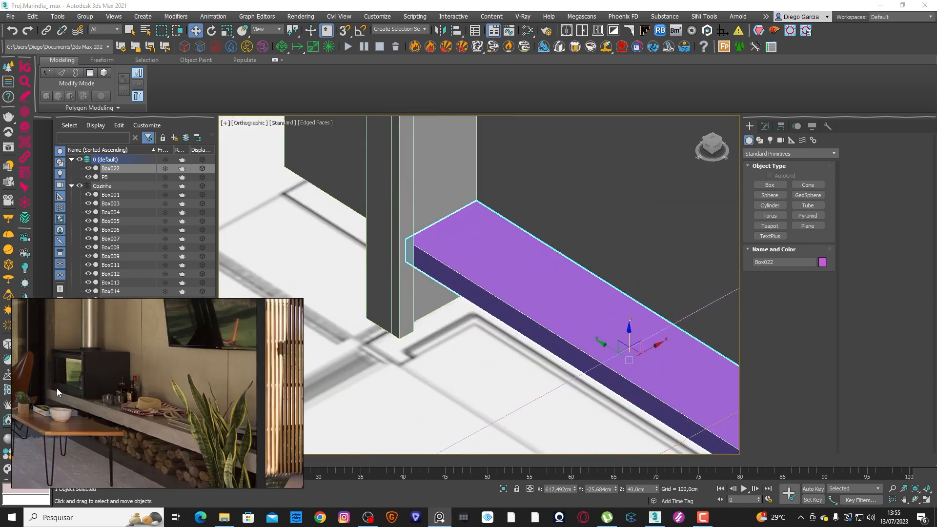
{"action": "scroll", "coordinate": [402, 263], "scroll_direction": "down", "scroll_amount": 4}
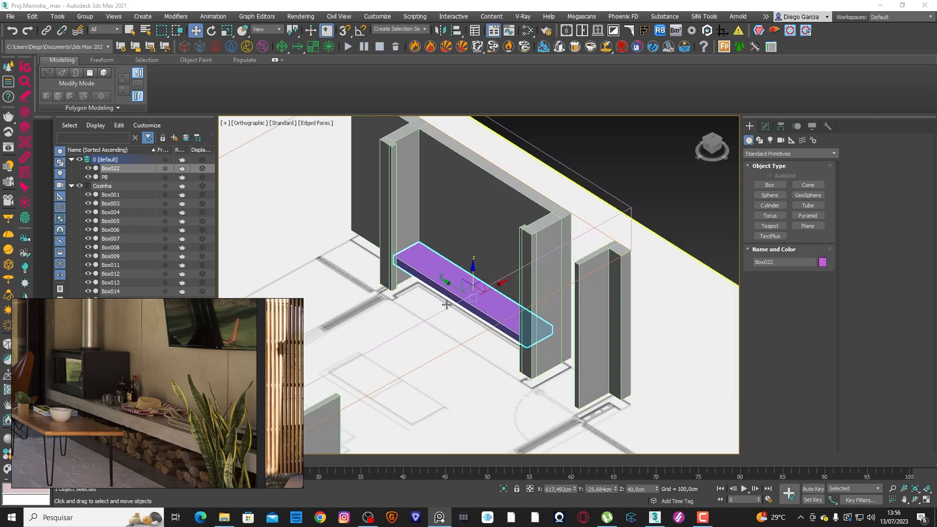
{"action": "middle_click_drag", "start_coordinate": [446, 303], "coordinate": [477, 302], "text": "alt"}
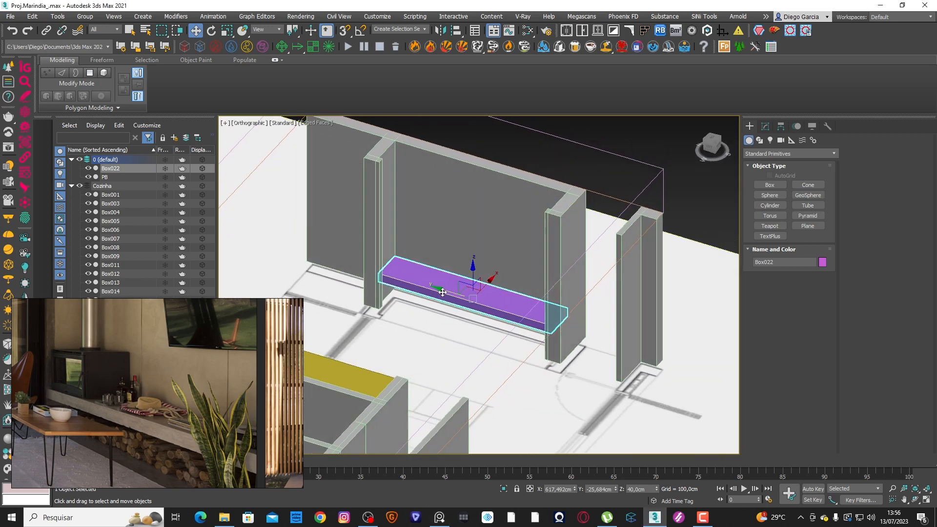
{"action": "left_click", "coordinate": [766, 125]}
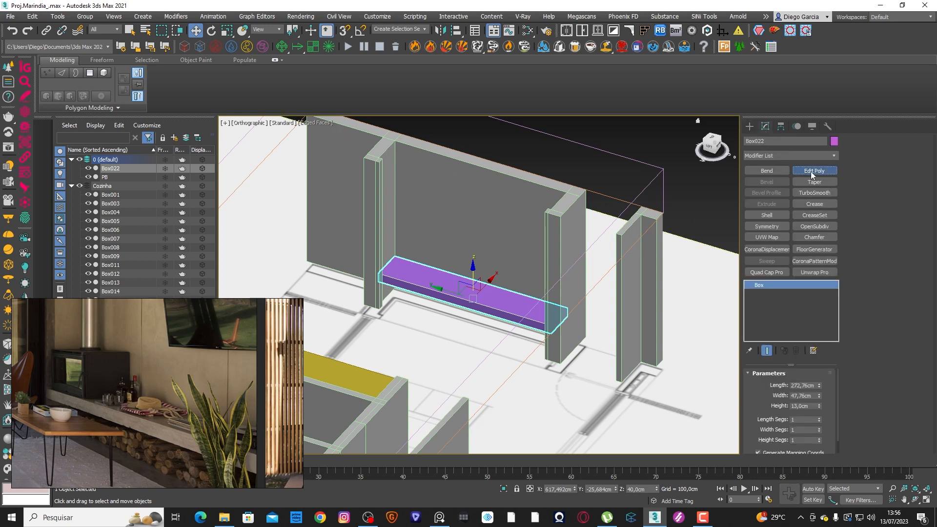
{"action": "left_click", "coordinate": [811, 171]}
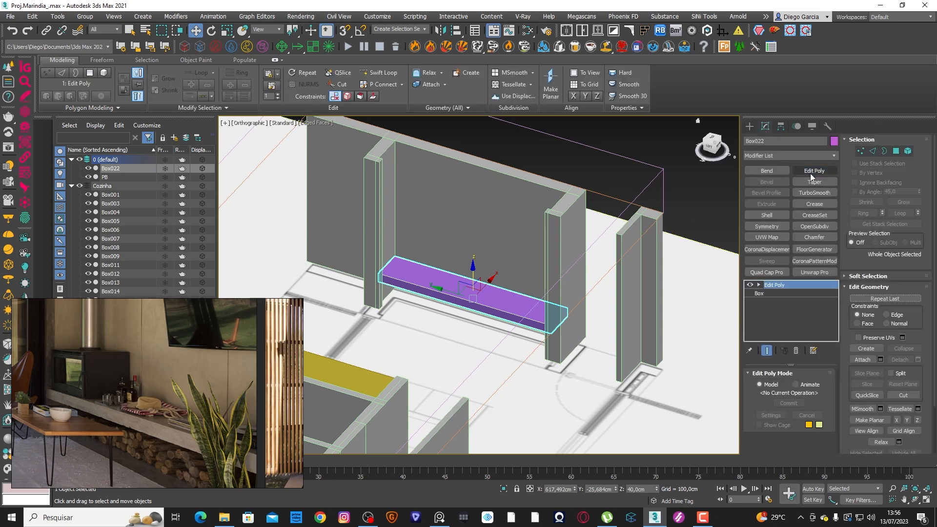
Step: Connect the bench's four lengthwise edges with one loop and snap it along Y to the pillar's inner lip at one end
{"action": "left_click", "coordinate": [873, 151]}
{"action": "left_click", "coordinate": [401, 282]}
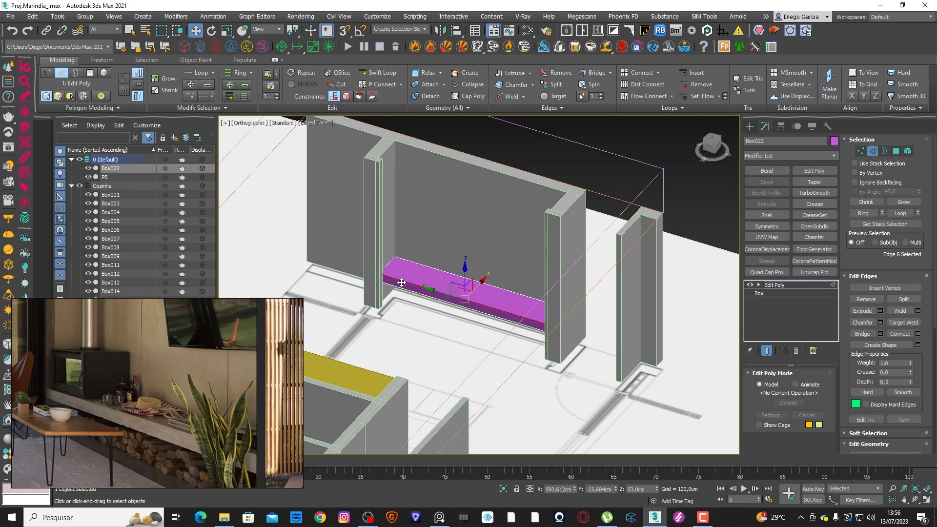
{"action": "key", "text": "alt+r"}
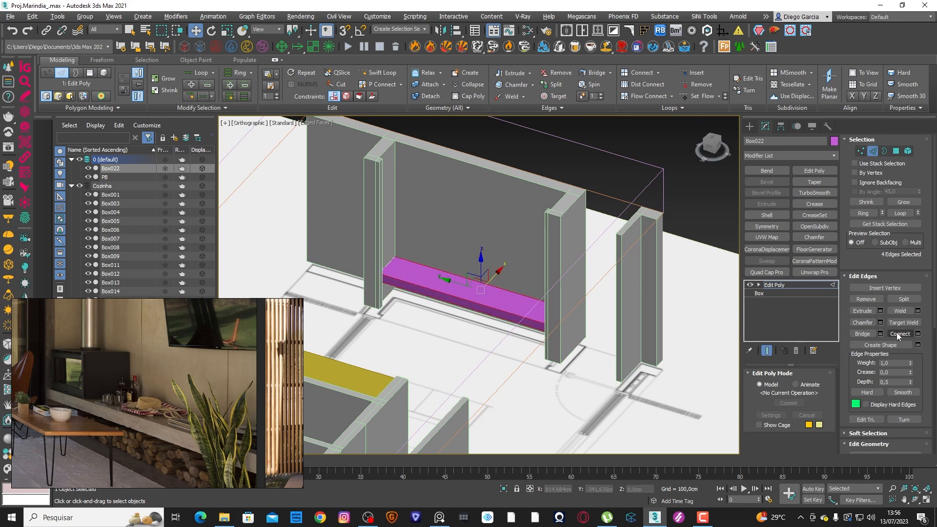
{"action": "left_click_drag", "start_coordinate": [454, 285], "coordinate": [393, 306]}
{"action": "key", "text": "s"}
{"action": "scroll", "coordinate": [378, 309], "scroll_direction": "up", "scroll_amount": 5}
{"action": "scroll", "coordinate": [383, 313], "scroll_direction": "up", "scroll_amount": 5}
{"action": "scroll", "coordinate": [393, 306], "scroll_direction": "down", "scroll_amount": 5}
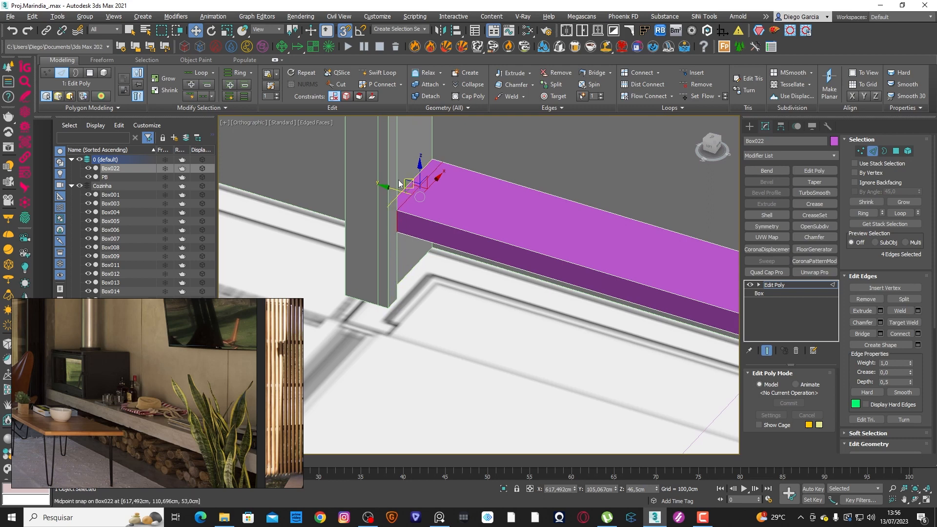
Step: Connect the remaining lengthwise edges with a second loop and snap it to the pillar lip at the bench's opposite end
{"action": "scroll", "coordinate": [396, 205], "scroll_direction": "down", "scroll_amount": 5}
{"action": "middle_click_drag", "start_coordinate": [439, 227], "coordinate": [523, 161], "text": "alt"}
{"action": "left_click", "coordinate": [520, 163]}
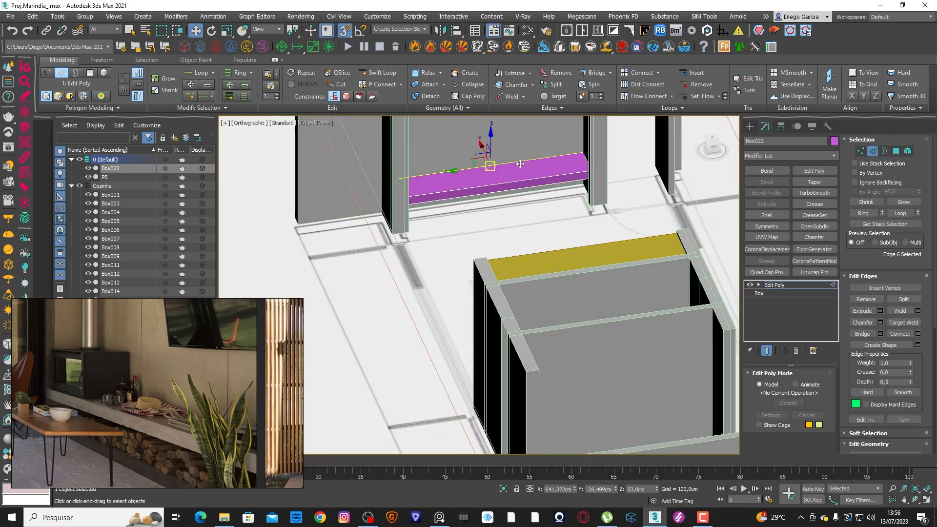
{"action": "key", "text": "alt+r"}
{"action": "left_click", "coordinate": [901, 334]}
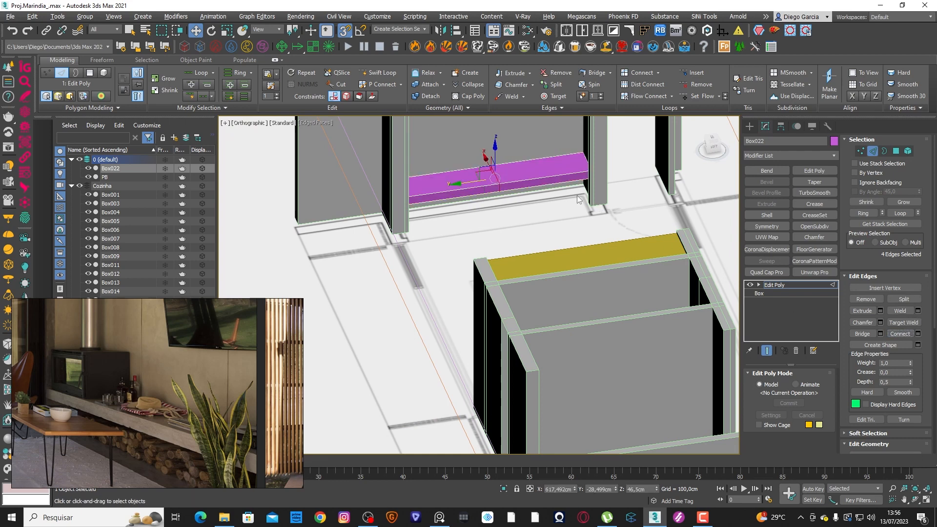
{"action": "scroll", "coordinate": [485, 182], "scroll_direction": "up", "scroll_amount": 2}
{"action": "left_click_drag", "start_coordinate": [490, 180], "coordinate": [633, 217]}
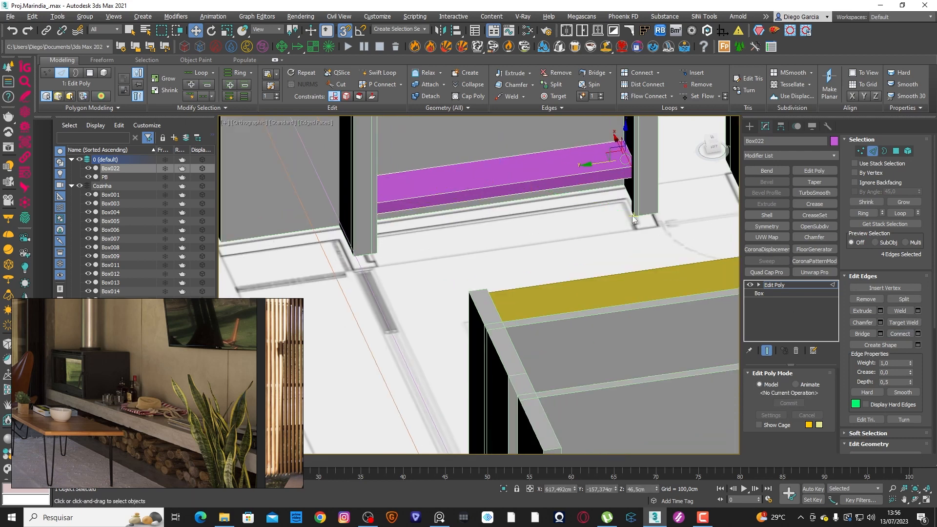
Step: Extrude the middle polygon of the bench's front face outward between the two pillars
{"action": "key", "text": "4"}
{"action": "scroll", "coordinate": [558, 209], "scroll_direction": "up", "scroll_amount": 2}
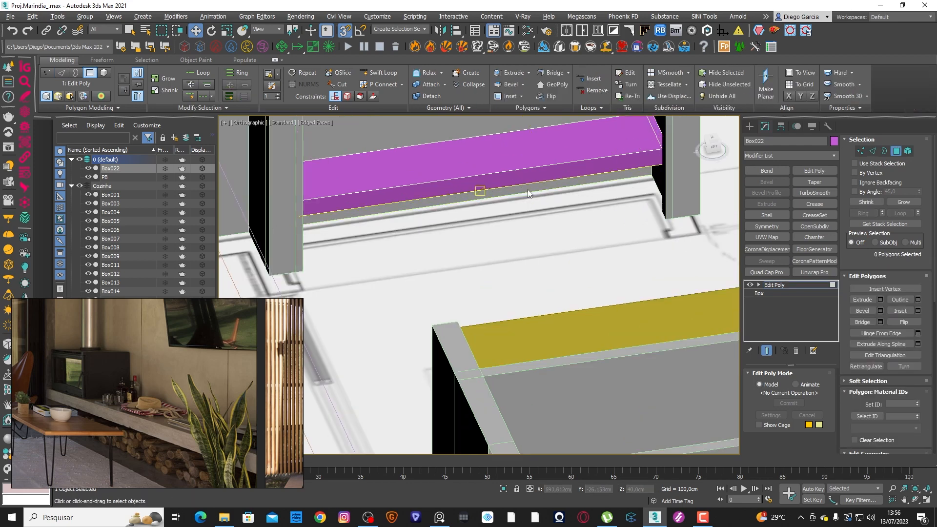
{"action": "left_click", "coordinate": [513, 181]}
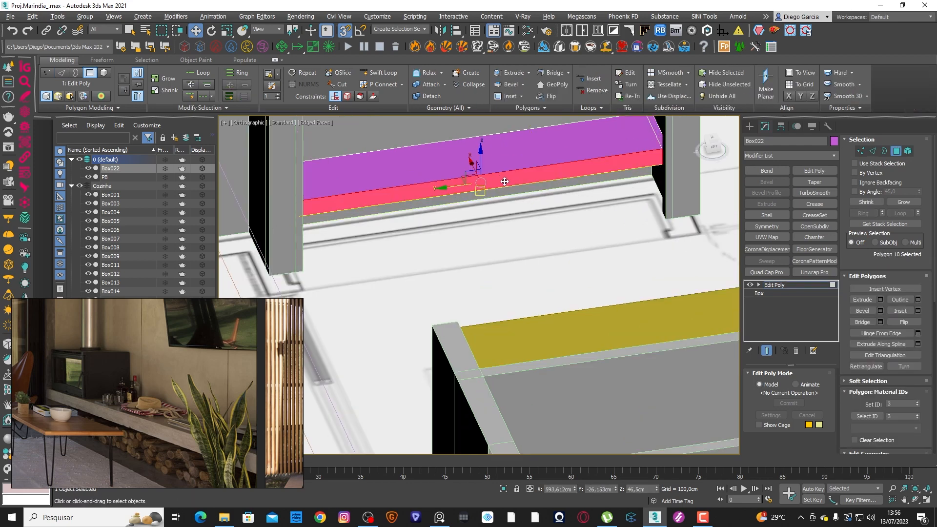
{"action": "key", "text": "shift+e"}
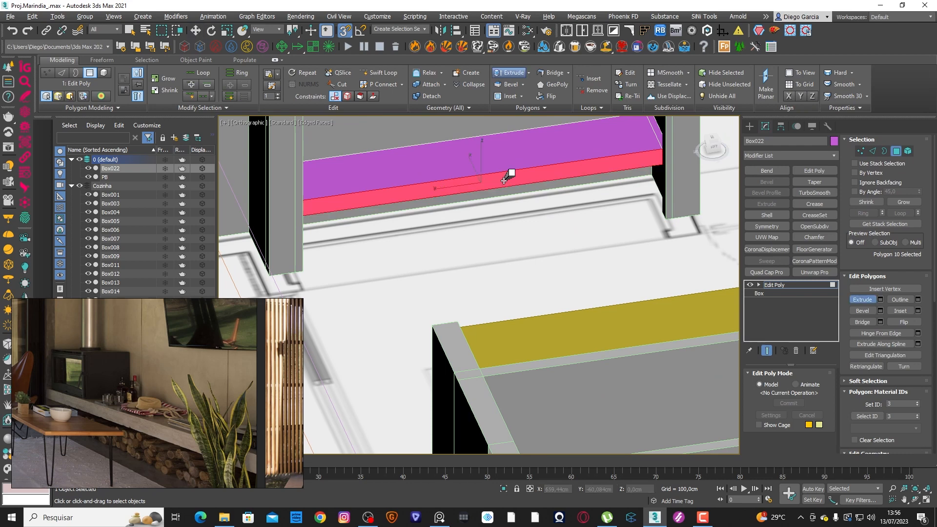
{"action": "left_click_drag", "start_coordinate": [508, 174], "coordinate": [503, 166]}
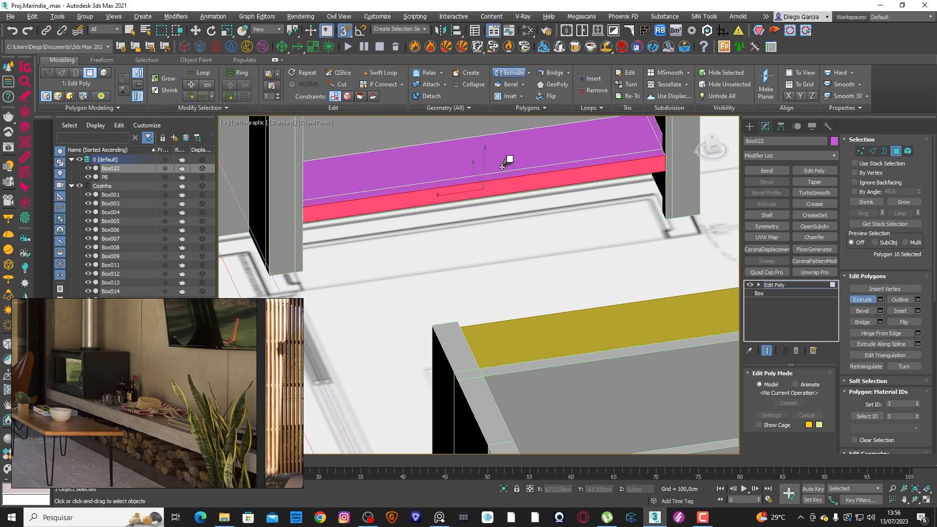
Step: Move the extruded front face along X and snap it flush with the pillar's outer corner
{"action": "key", "text": "w"}
{"action": "middle_click_drag", "start_coordinate": [500, 186], "coordinate": [457, 211], "text": "alt"}
{"action": "middle_click_drag", "start_coordinate": [456, 211], "coordinate": [470, 272]}
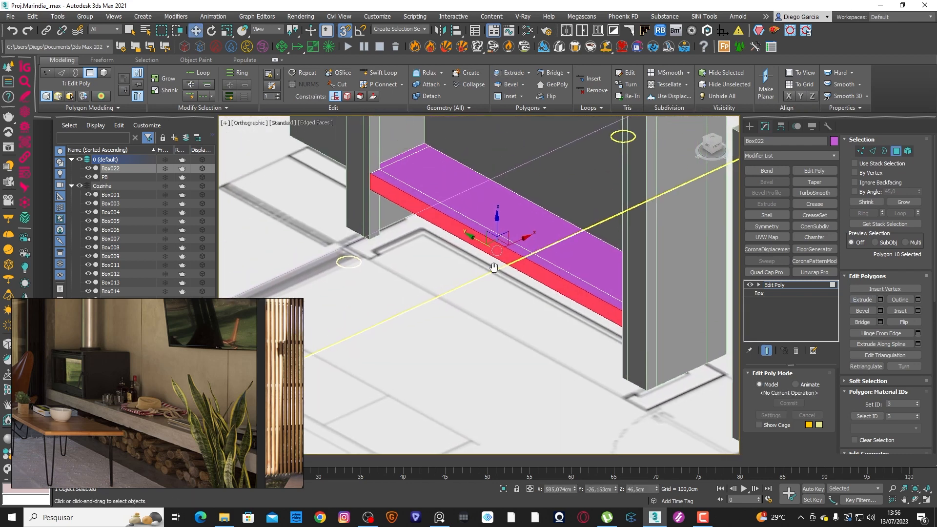
{"action": "left_click_drag", "start_coordinate": [517, 242], "coordinate": [370, 238]}
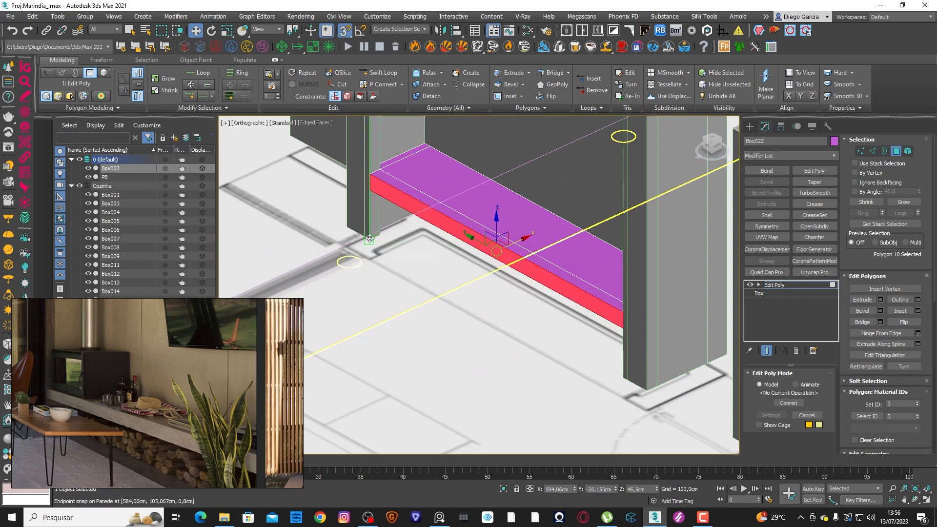
Step: Create a box over one half of the bench in top view, about 136 cm long, 48 cm wide and -13 cm high
{"action": "left_click", "coordinate": [750, 126]}
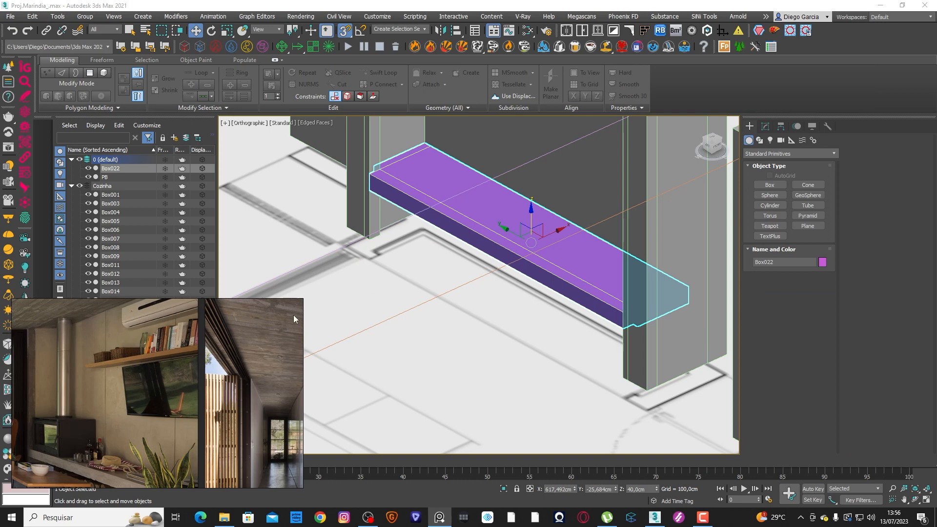
{"action": "left_click", "coordinate": [710, 140]}
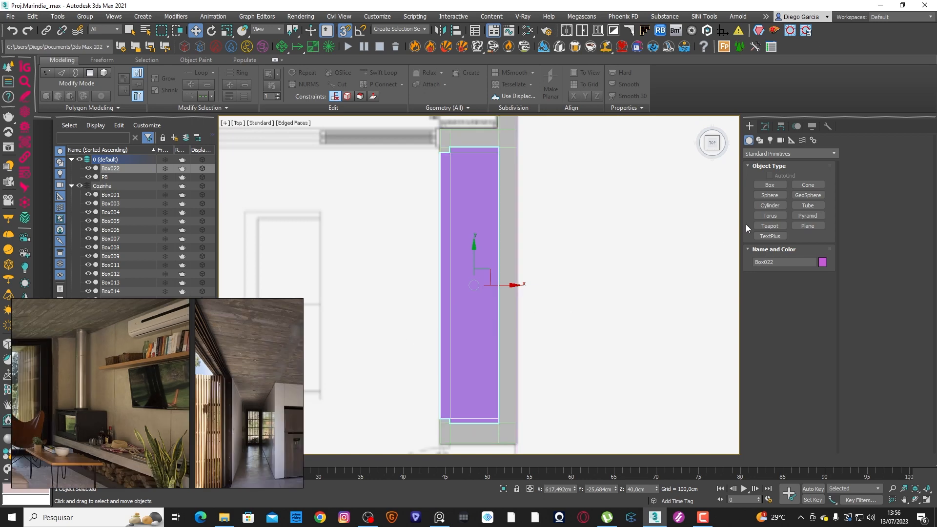
{"action": "left_click", "coordinate": [762, 185]}
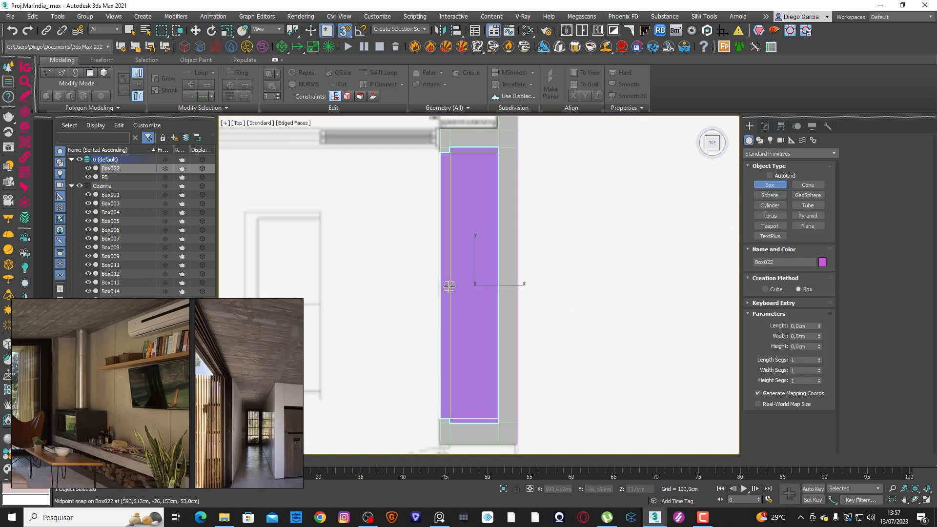
{"action": "left_click_drag", "start_coordinate": [449, 286], "coordinate": [497, 423]}
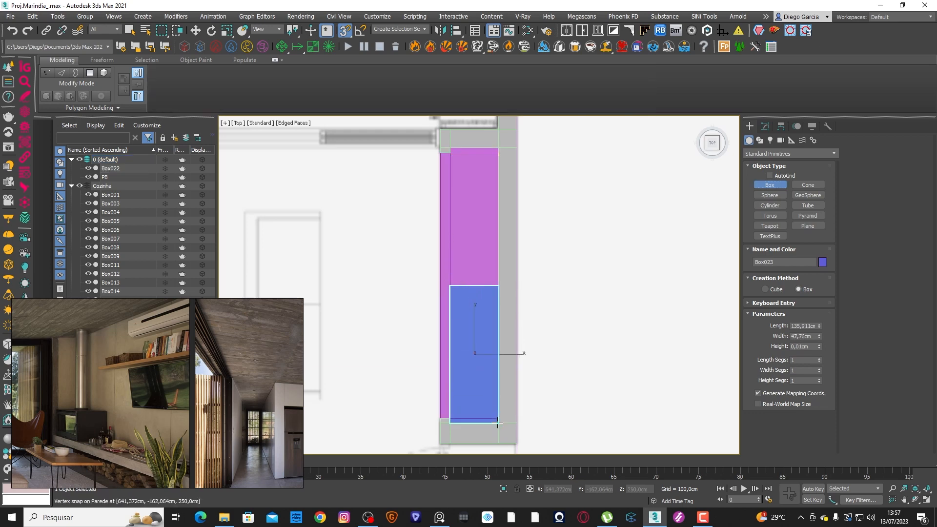
{"action": "left_click", "coordinate": [497, 425]}
{"action": "scroll", "coordinate": [446, 332], "scroll_direction": "down", "scroll_amount": 2}
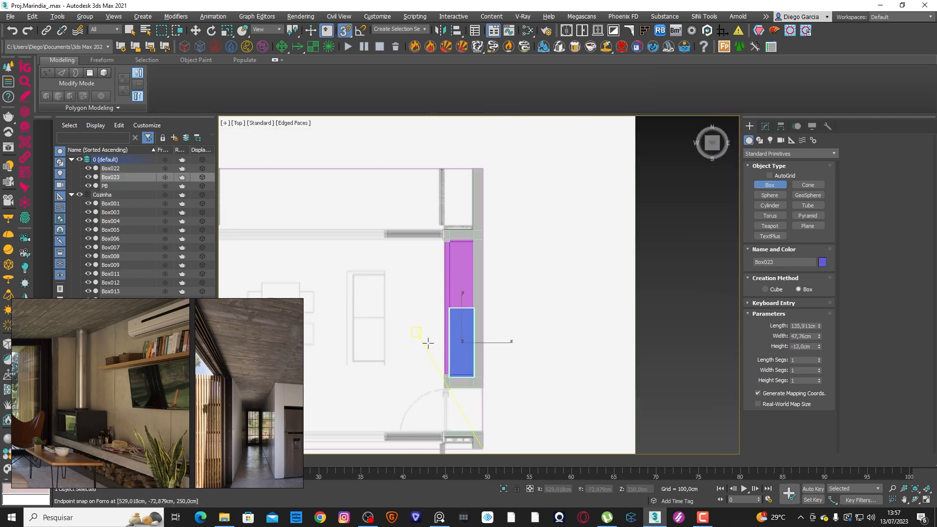
{"action": "middle_click_drag", "start_coordinate": [428, 343], "coordinate": [528, 284], "text": "alt"}
Step: Raise the new box above the bench to a Z position of about 176 cm
{"action": "key", "text": "w"}
{"action": "key", "text": "s"}
{"action": "scroll", "coordinate": [463, 326], "scroll_direction": "up", "scroll_amount": 3}
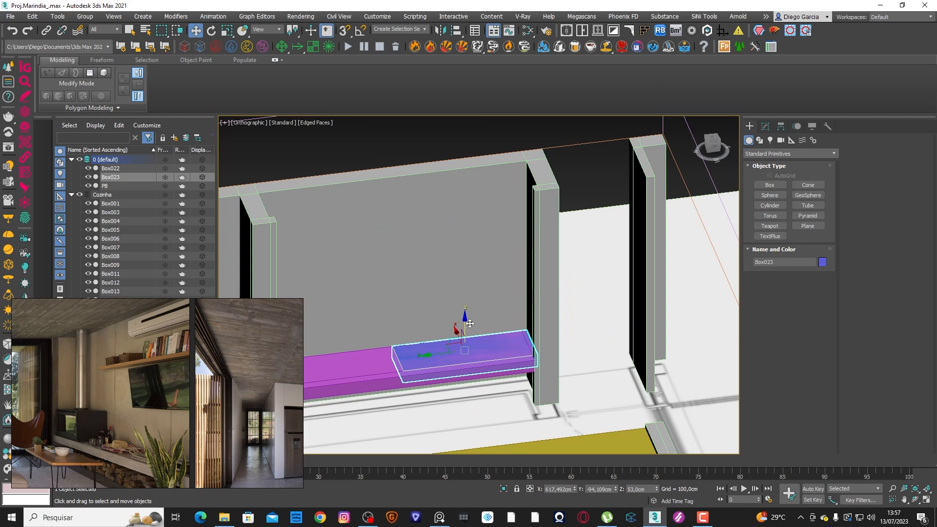
{"action": "left_click_drag", "start_coordinate": [470, 323], "coordinate": [493, 217]}
{"action": "mouse_move", "coordinate": [462, 271]}
{"action": "middle_mouse_down", "text": "alt"}
{"action": "mouse_move", "coordinate": [481, 255]}
{"action": "mouse_move", "coordinate": [475, 267]}
{"action": "middle_mouse_up", "text": "alt"}
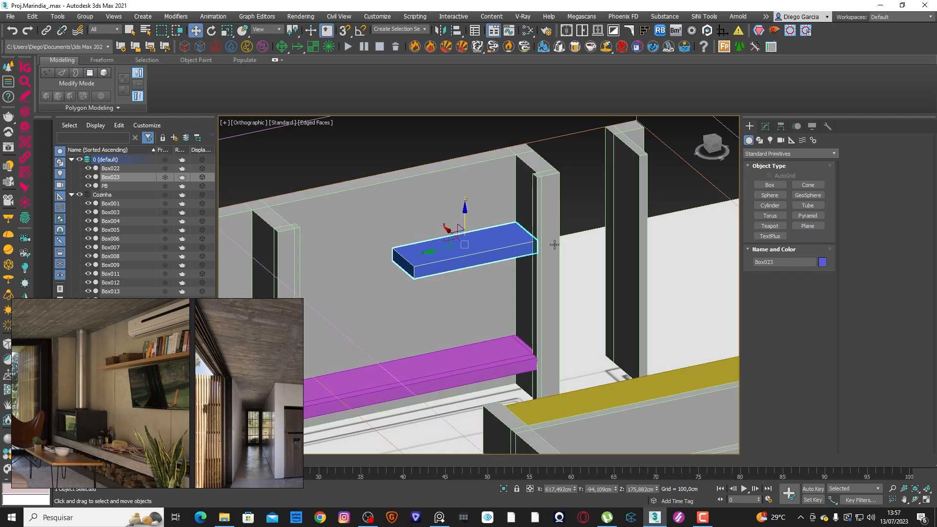
Step: Resize the raised box into a shelf with width 30 cm, height 4 cm and length 135 cm
{"action": "left_click", "coordinate": [765, 126]}
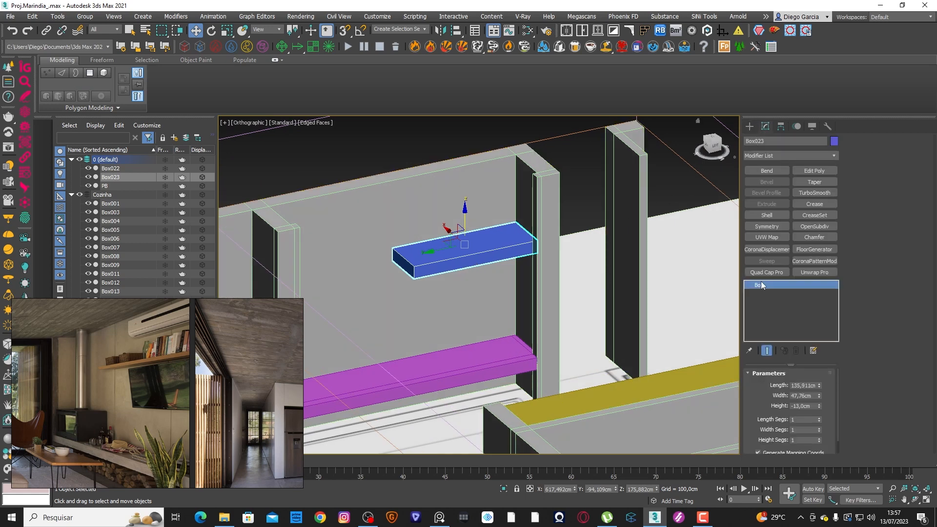
{"action": "double_click", "coordinate": [814, 396]}
{"action": "type", "text": "30"}
{"action": "key", "text": "Return"}
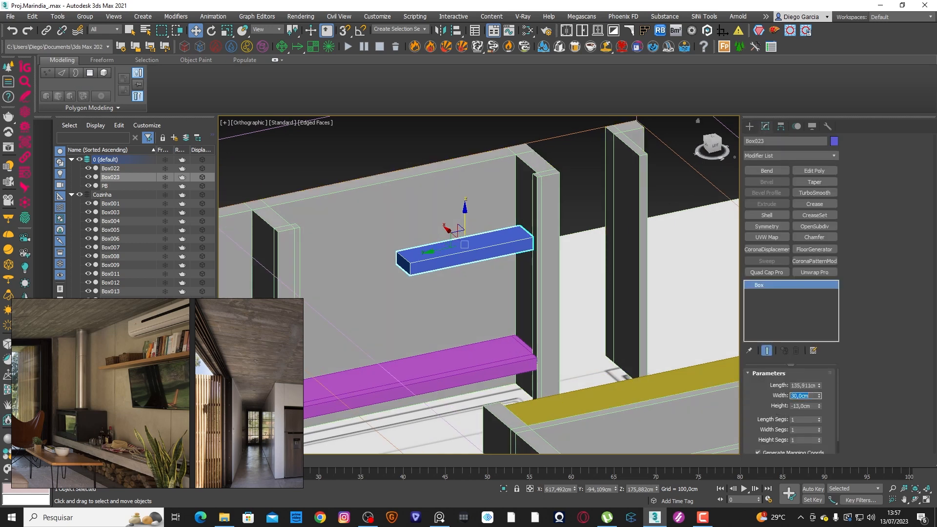
{"action": "key", "text": "Tab"}
{"action": "type", "text": "4"}
{"action": "key", "text": "Return"}
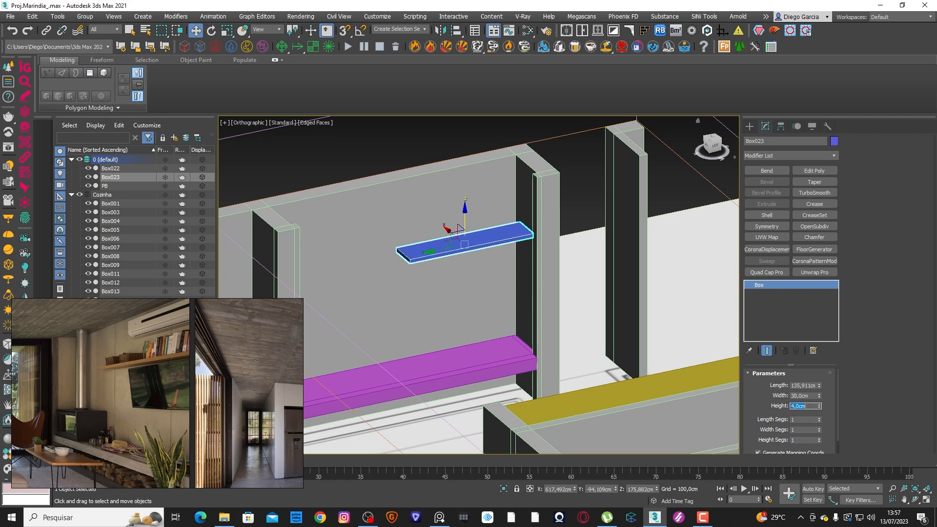
{"action": "double_click", "coordinate": [802, 385]}
{"action": "type", "text": "135"}
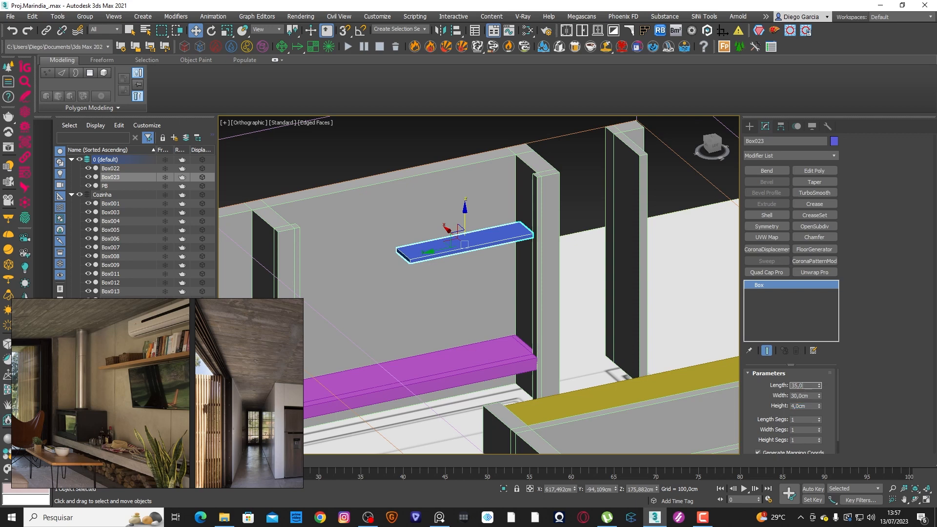
{"action": "key", "text": "Return"}
Step: Move the shelf along X in wireframe top view until its long edge meets the niche's back wall
{"action": "left_click", "coordinate": [715, 140]}
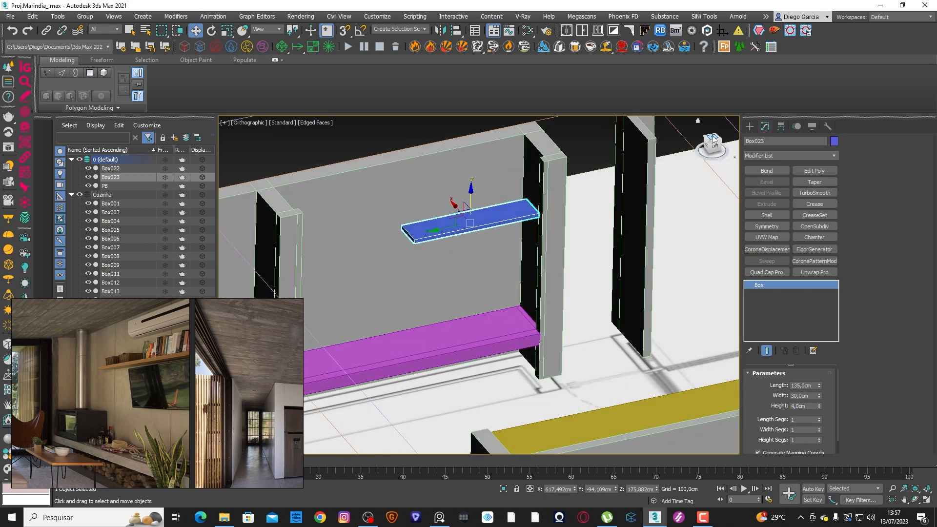
{"action": "middle_click_drag", "start_coordinate": [555, 189], "coordinate": [493, 299]}
{"action": "key", "text": "F3"}
{"action": "middle_click_drag", "start_coordinate": [512, 205], "coordinate": [489, 311]}
{"action": "scroll", "coordinate": [489, 311], "scroll_direction": "up", "scroll_amount": 2}
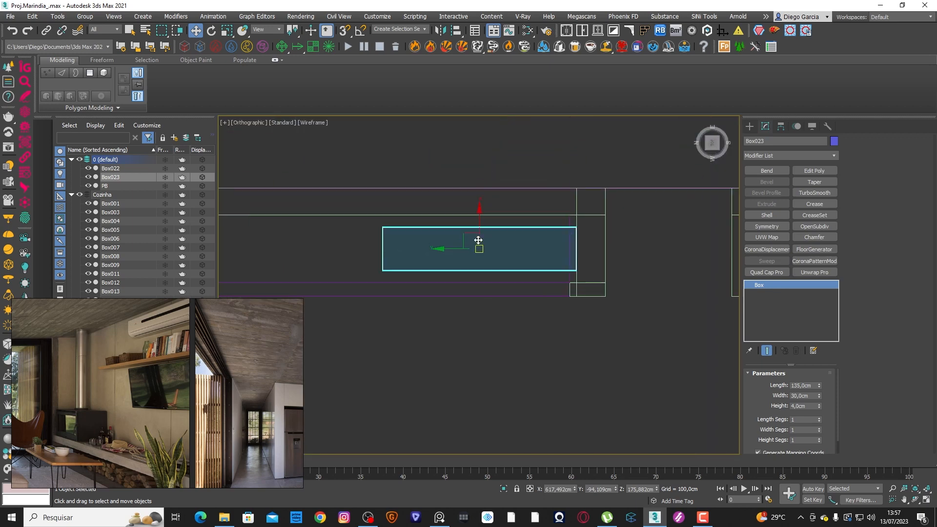
{"action": "left_click_drag", "start_coordinate": [381, 228], "coordinate": [569, 215]}
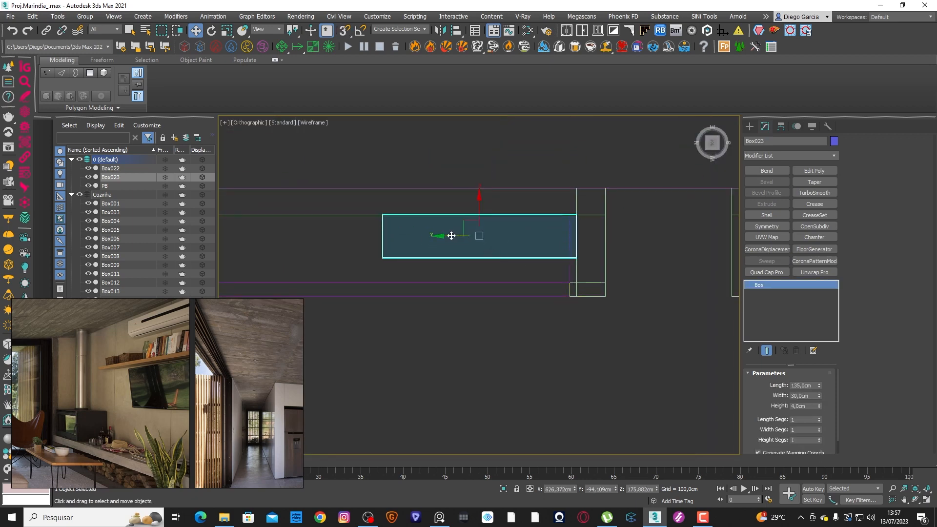
Step: Snap the shelf's end along Y to the inner face of the adjacent pillar and deselect it
{"action": "scroll", "coordinate": [580, 244], "scroll_direction": "up", "scroll_amount": 3}
{"action": "key", "text": "s"}
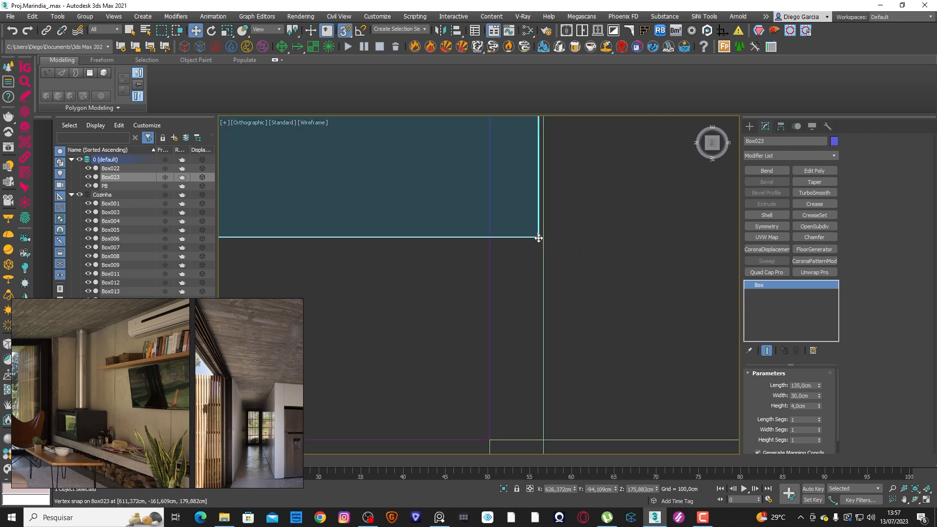
{"action": "left_click_drag", "start_coordinate": [539, 238], "coordinate": [547, 435]}
{"action": "scroll", "coordinate": [608, 277], "scroll_direction": "down", "scroll_amount": 3}
{"action": "scroll", "coordinate": [608, 273], "scroll_direction": "down", "scroll_amount": 3}
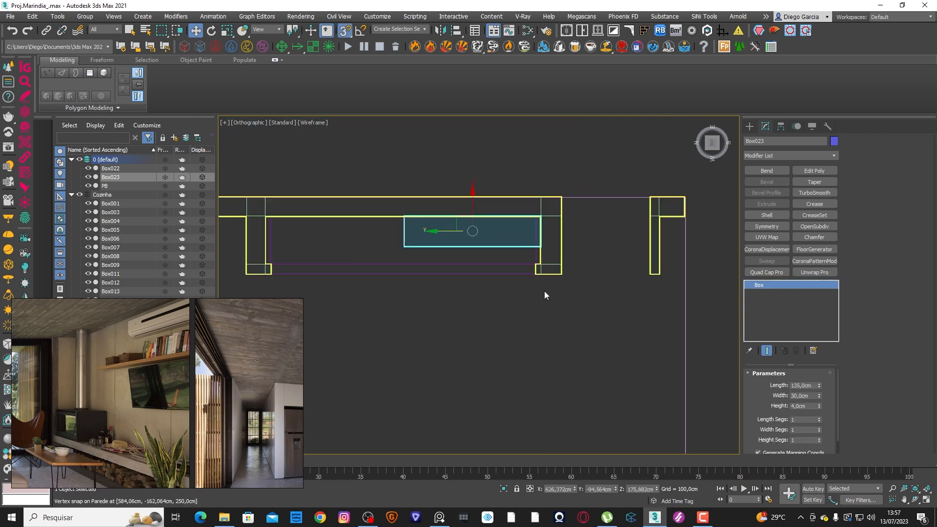
{"action": "mouse_move", "coordinate": [544, 291]}
{"action": "middle_mouse_down", "text": "alt"}
{"action": "mouse_move", "coordinate": [577, 262]}
{"action": "mouse_move", "coordinate": [547, 254]}
{"action": "middle_mouse_up", "text": "alt"}
{"action": "key", "text": "F3"}
{"action": "left_click", "coordinate": [408, 189]}
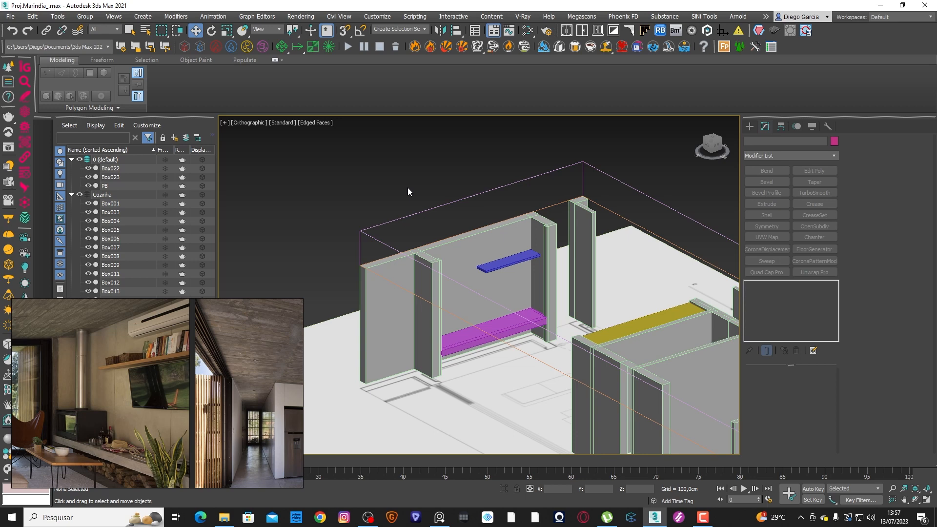
Step: Browse the reference photos and examine the exterior wooden slat screen
{"action": "right_click_drag", "start_coordinate": [233, 355], "coordinate": [246, 260]}
{"action": "scroll", "coordinate": [234, 279], "scroll_direction": "down", "scroll_amount": 3}
{"action": "scroll", "coordinate": [233, 278], "scroll_direction": "down", "scroll_amount": 2}
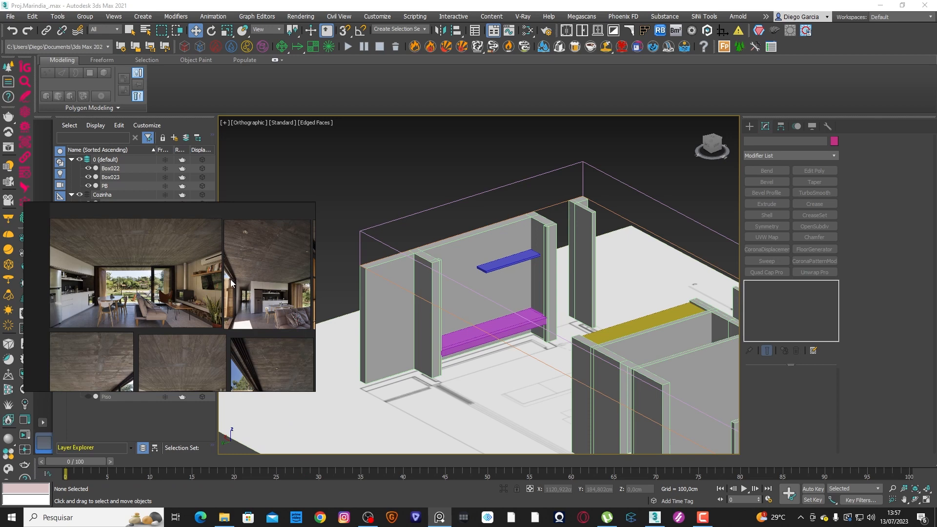
{"action": "scroll", "coordinate": [231, 280], "scroll_direction": "down", "scroll_amount": 3}
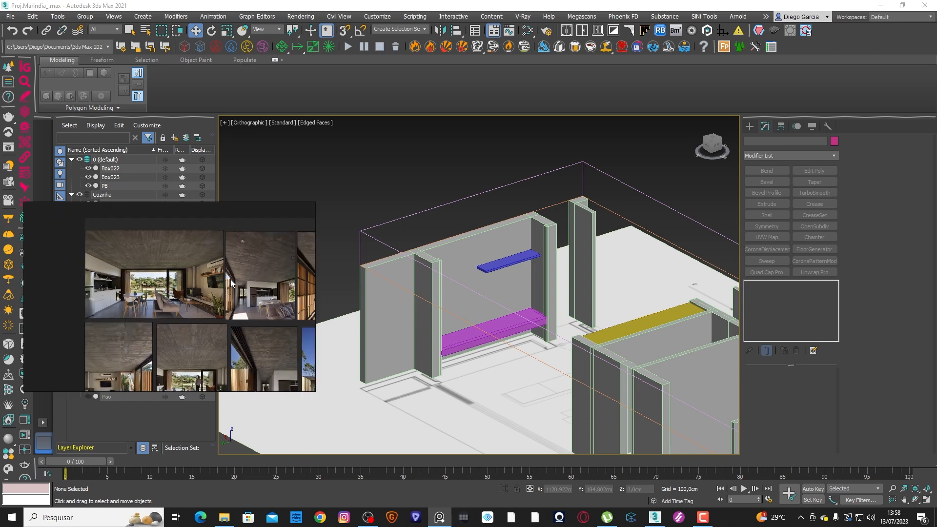
{"action": "middle_click_drag", "start_coordinate": [231, 281], "coordinate": [156, 264]}
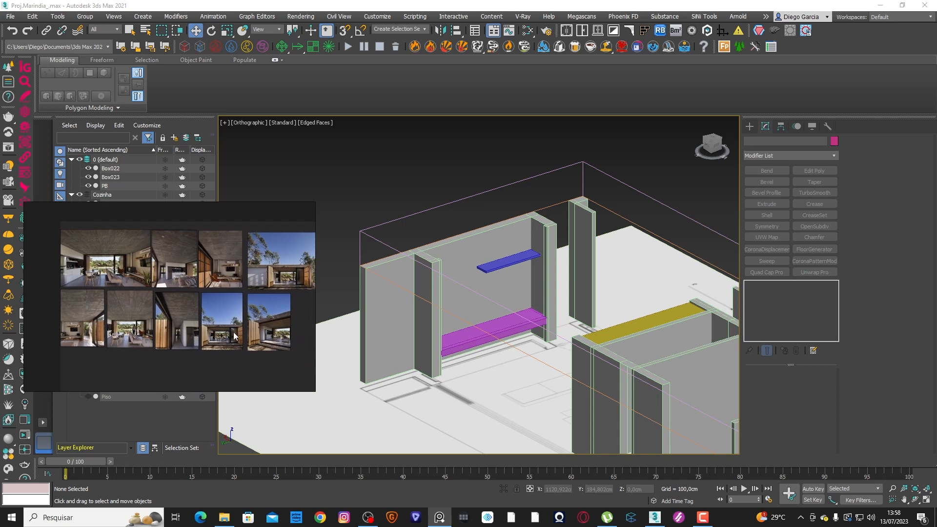
{"action": "middle_click_drag", "start_coordinate": [255, 337], "coordinate": [246, 322]}
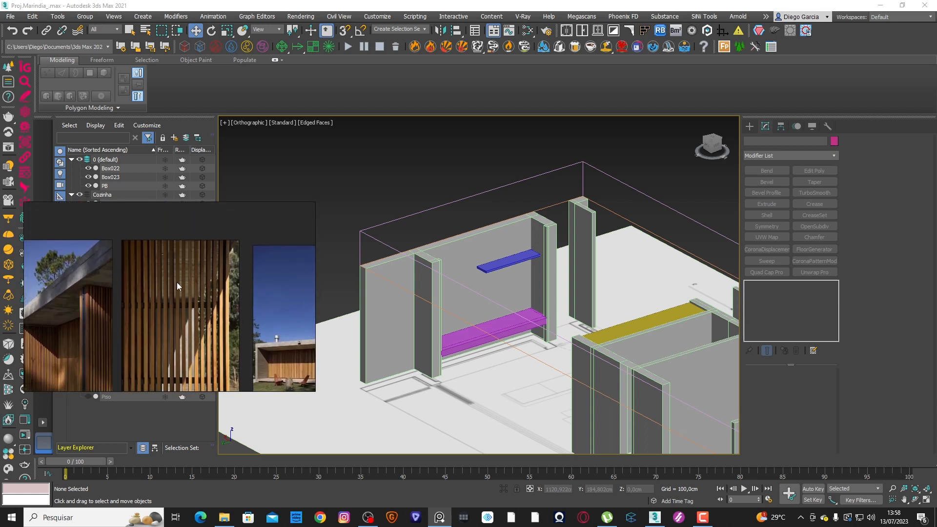
Step: Draw a plane about 112 cm long and 4.3 cm wide along the slatted screen traced on the floor plan
{"action": "scroll", "coordinate": [467, 270], "scroll_direction": "down", "scroll_amount": 8}
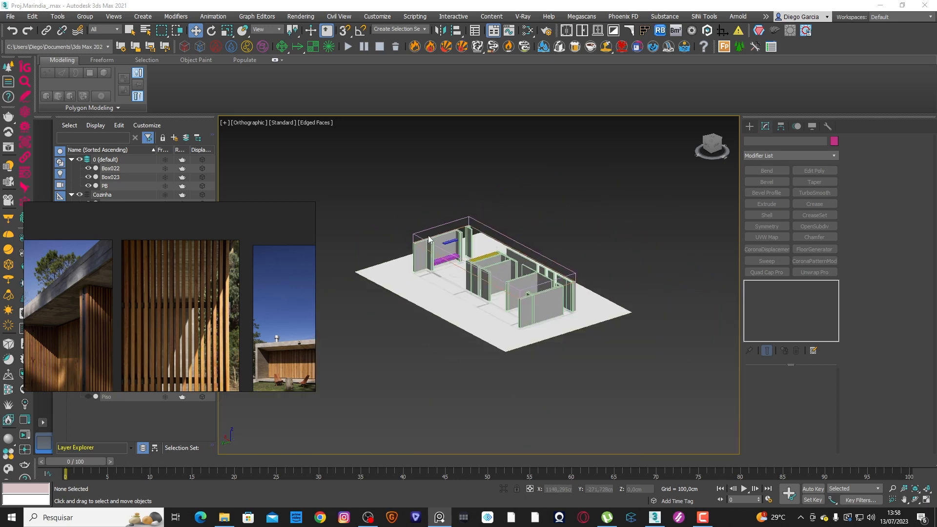
{"action": "middle_click_drag", "start_coordinate": [466, 270], "coordinate": [525, 272], "text": "alt"}
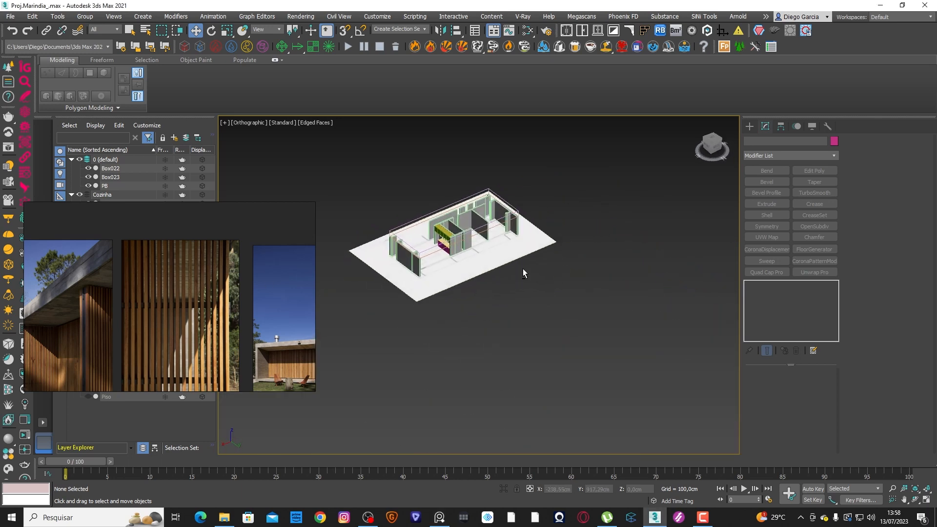
{"action": "left_click", "coordinate": [706, 143]}
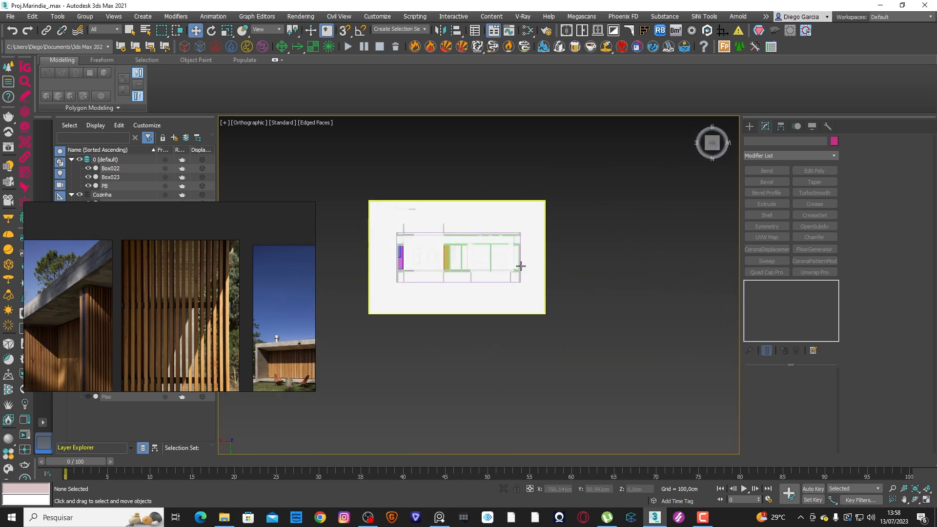
{"action": "scroll", "coordinate": [492, 285], "scroll_direction": "up", "scroll_amount": 5}
{"action": "scroll", "coordinate": [492, 285], "scroll_direction": "up", "scroll_amount": 3}
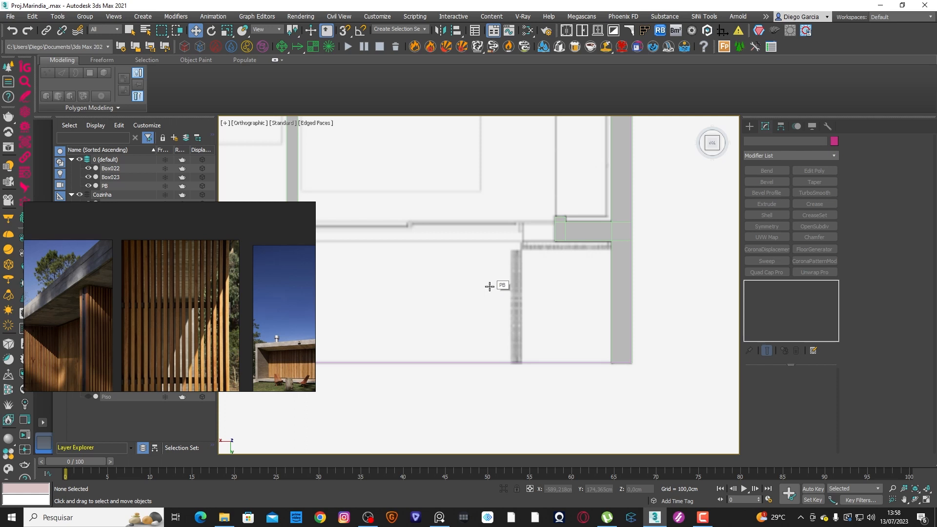
{"action": "left_click", "coordinate": [749, 127]}
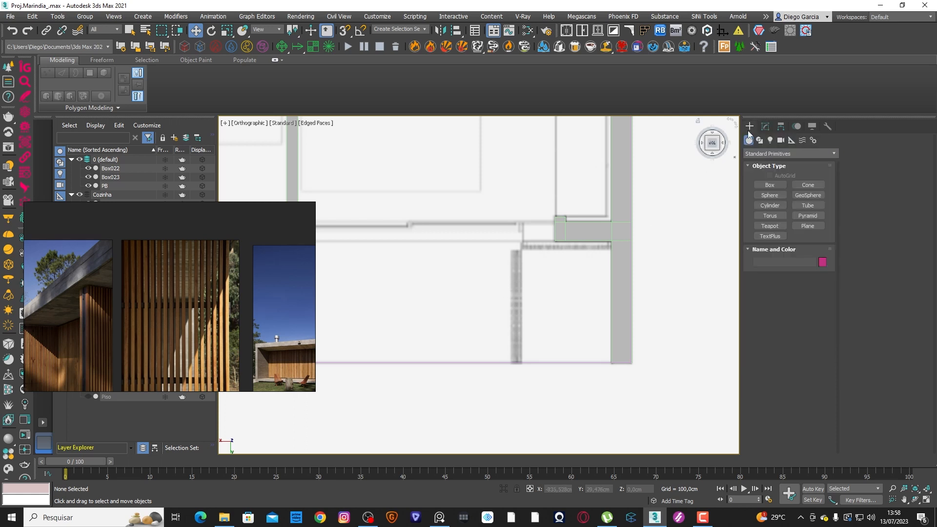
{"action": "left_click", "coordinate": [807, 226]}
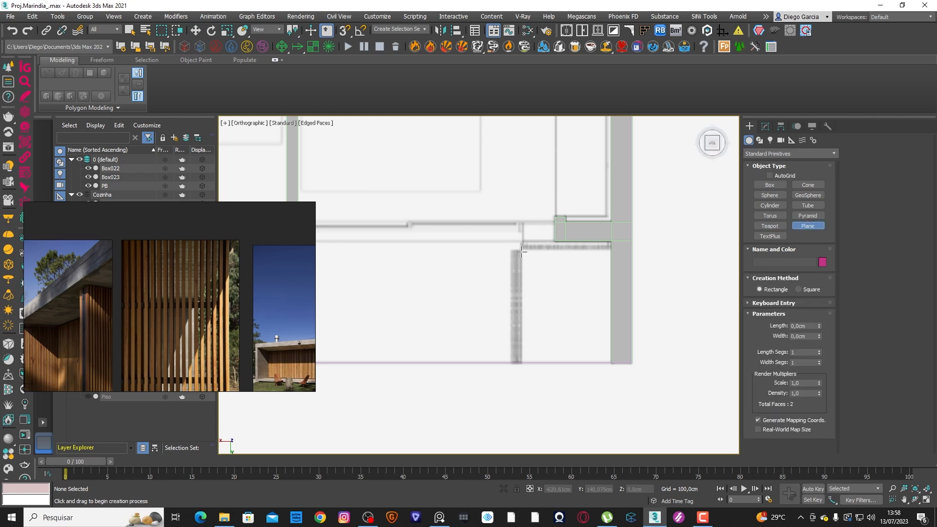
{"action": "scroll", "coordinate": [532, 248], "scroll_direction": "up", "scroll_amount": 2}
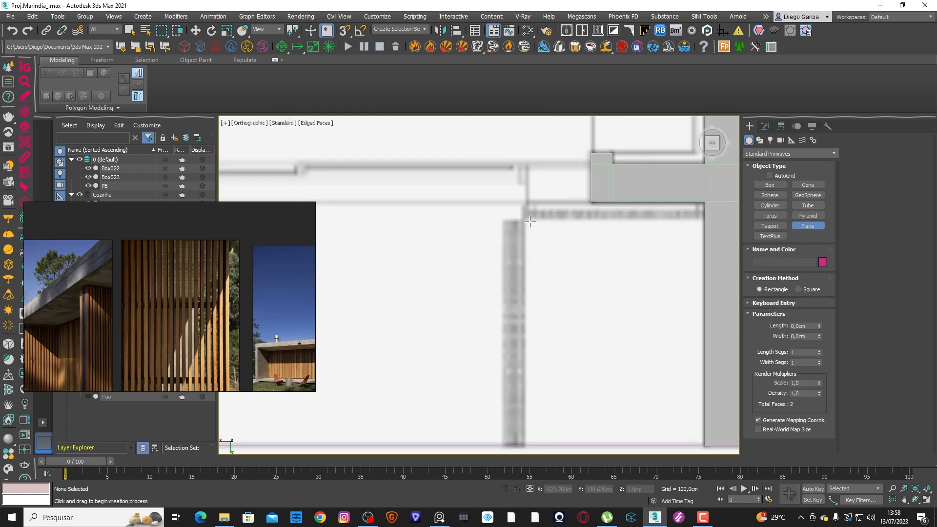
{"action": "left_click_drag", "start_coordinate": [525, 223], "coordinate": [480, 392]}
{"action": "scroll", "coordinate": [528, 282], "scroll_direction": "down", "scroll_amount": 2}
{"action": "scroll", "coordinate": [535, 391], "scroll_direction": "up", "scroll_amount": 4}
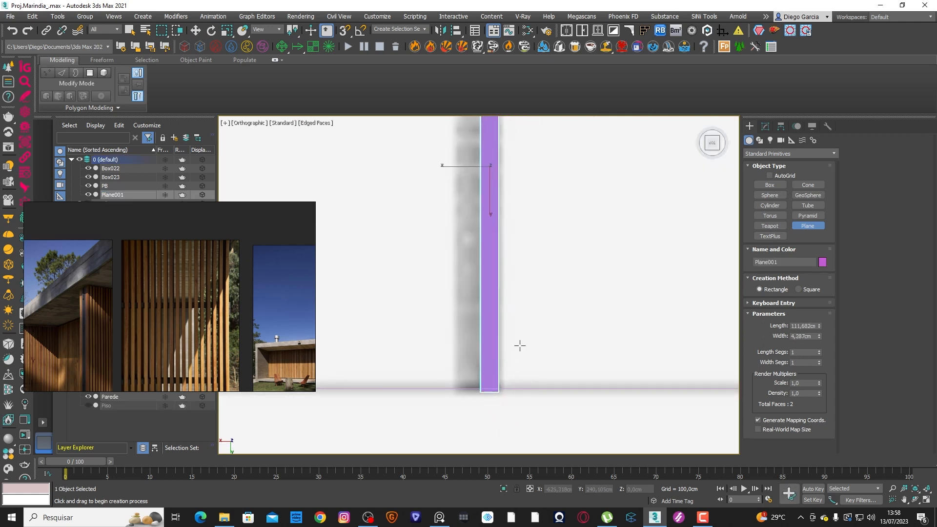
Step: Set the traced screen plane's length to 110 cm and its width to 250 cm
{"action": "scroll", "coordinate": [520, 341], "scroll_direction": "down", "scroll_amount": 6}
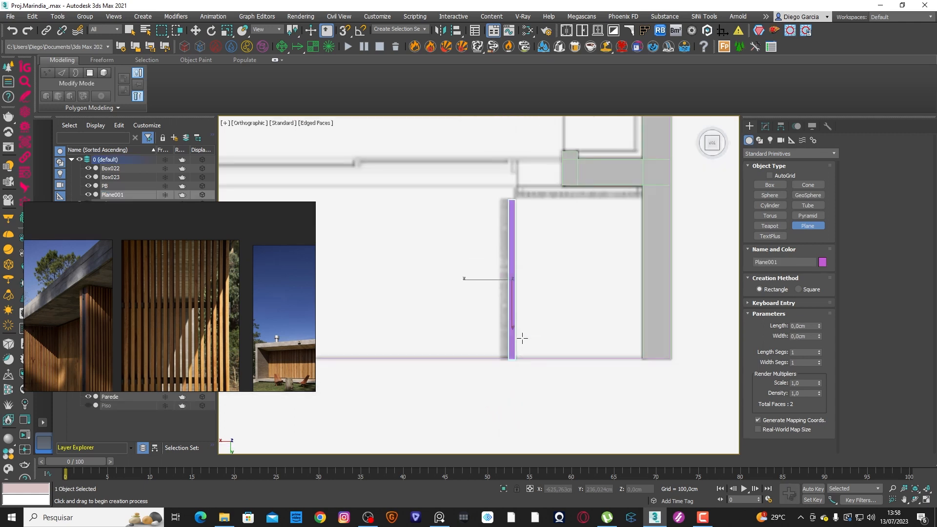
{"action": "left_click", "coordinate": [765, 127]}
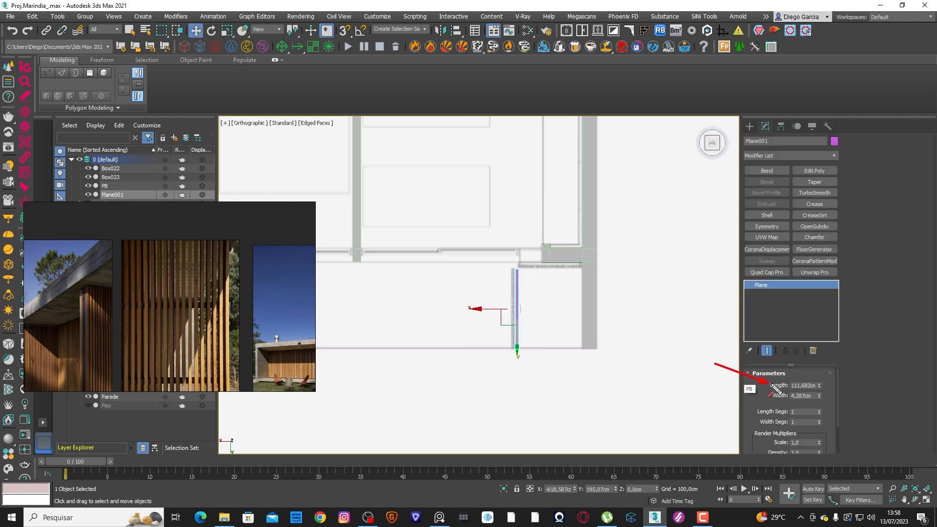
{"action": "double_click", "coordinate": [803, 386]}
{"action": "type", "text": "10"}
{"action": "key", "text": "Return"}
{"action": "key", "text": "Tab"}
{"action": "type", "text": "25"}
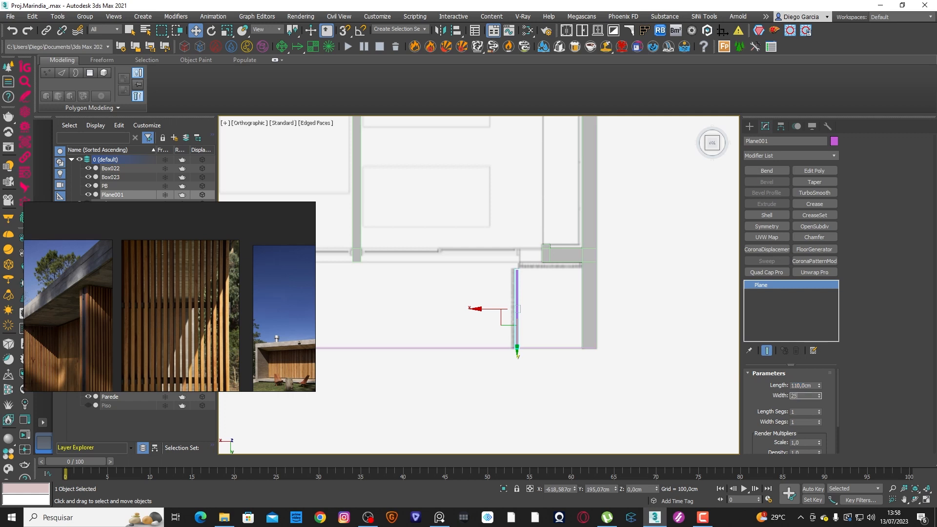
{"action": "type", "text": "0"}
{"action": "key", "text": "Return"}
Step: Move the resized plane along X and Y to the empty area outside the floor plan
{"action": "middle_click_drag", "start_coordinate": [546, 227], "coordinate": [555, 204]}
{"action": "left_click_drag", "start_coordinate": [493, 288], "coordinate": [439, 288]}
{"action": "middle_click_drag", "start_coordinate": [460, 387], "coordinate": [508, 320], "text": "alt"}
{"action": "scroll", "coordinate": [483, 273], "scroll_direction": "up", "scroll_amount": 4}
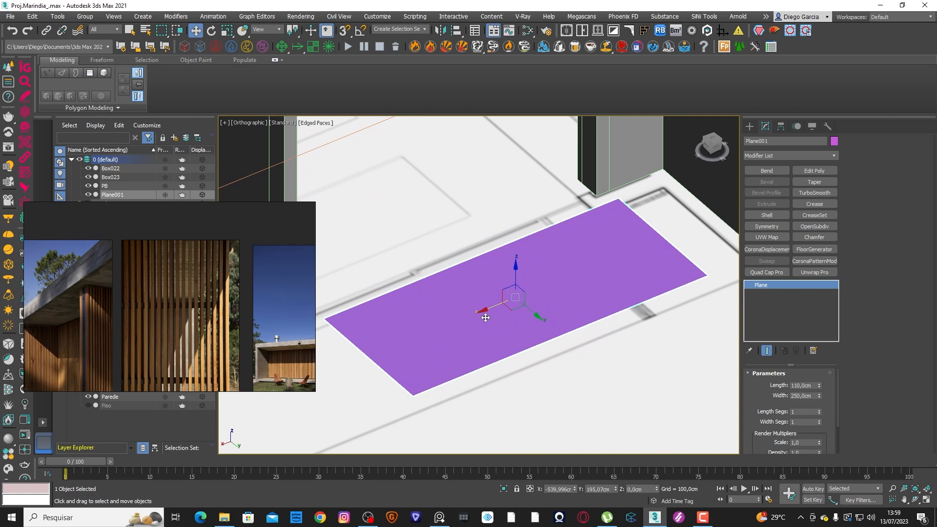
{"action": "scroll", "coordinate": [130, 283], "scroll_direction": "down", "scroll_amount": 3}
{"action": "scroll", "coordinate": [140, 335], "scroll_direction": "up", "scroll_amount": 2}
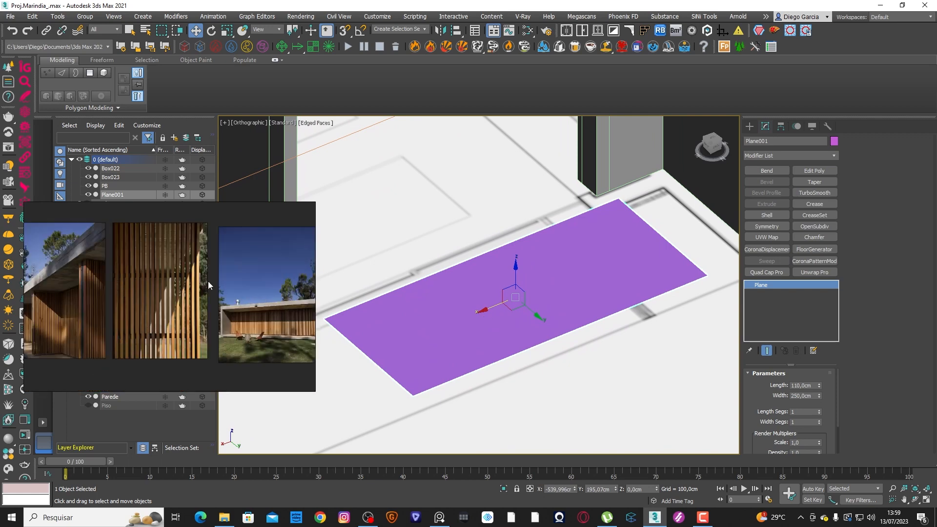
{"action": "scroll", "coordinate": [488, 273], "scroll_direction": "down", "scroll_amount": 6}
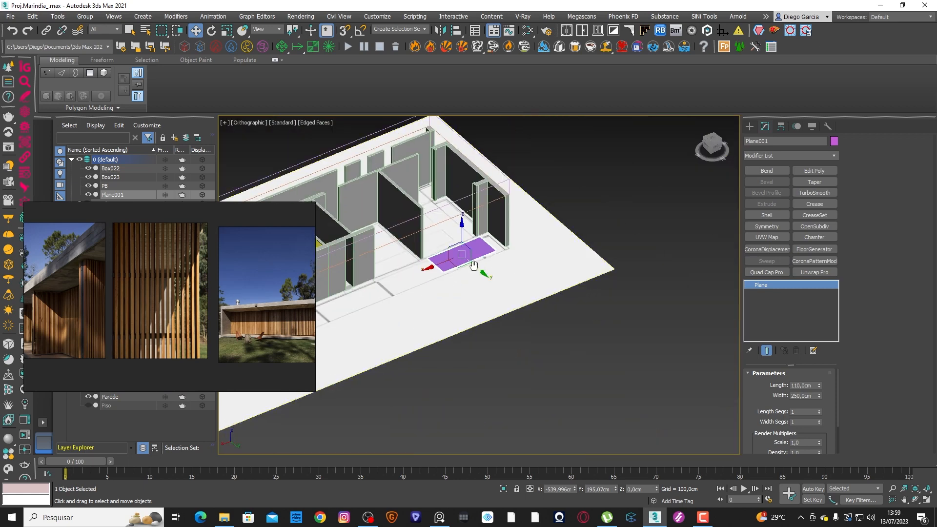
{"action": "middle_click_drag", "start_coordinate": [474, 265], "coordinate": [421, 207]}
{"action": "left_click_drag", "start_coordinate": [430, 214], "coordinate": [669, 321]}
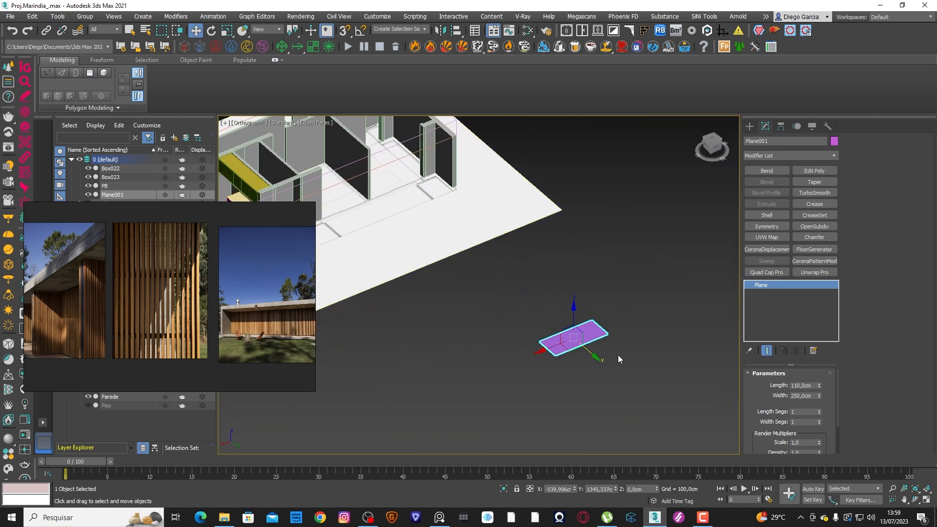
{"action": "scroll", "coordinate": [618, 359], "scroll_direction": "up", "scroll_amount": 5}
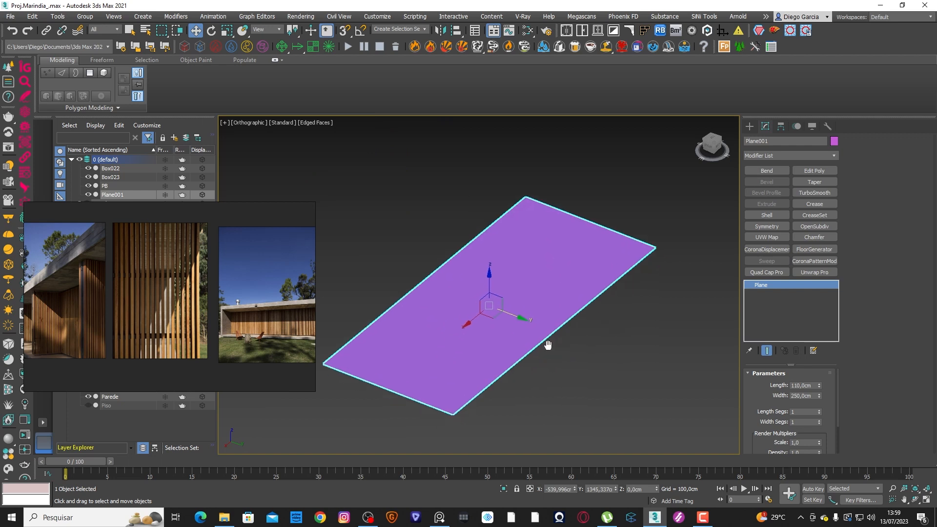
{"action": "mouse_move", "coordinate": [548, 345]}
{"action": "middle_mouse_down"}
{"action": "mouse_move", "coordinate": [531, 341]}
{"action": "mouse_move", "coordinate": [565, 341]}
{"action": "middle_mouse_up"}
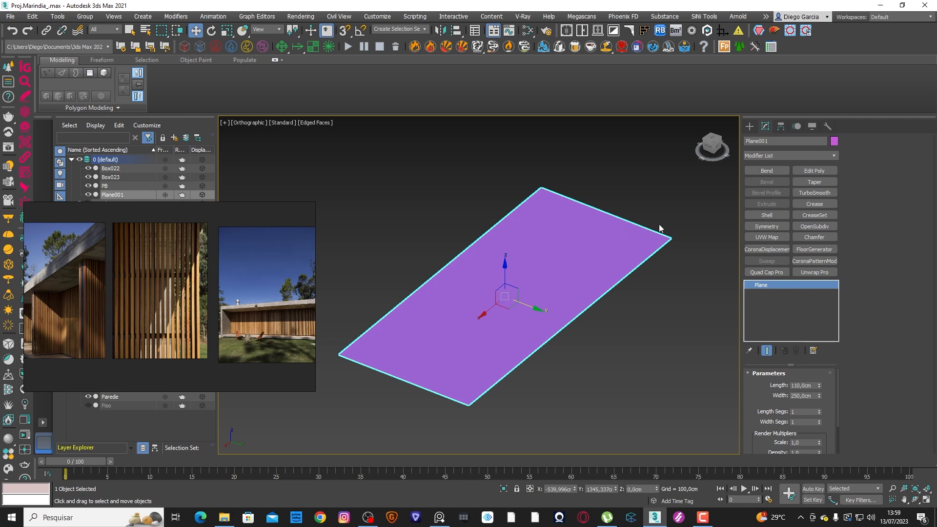
Step: Add an Edit Poly modifier to the plane and connect its two long edges with 3 segments
{"action": "left_click", "coordinate": [800, 171]}
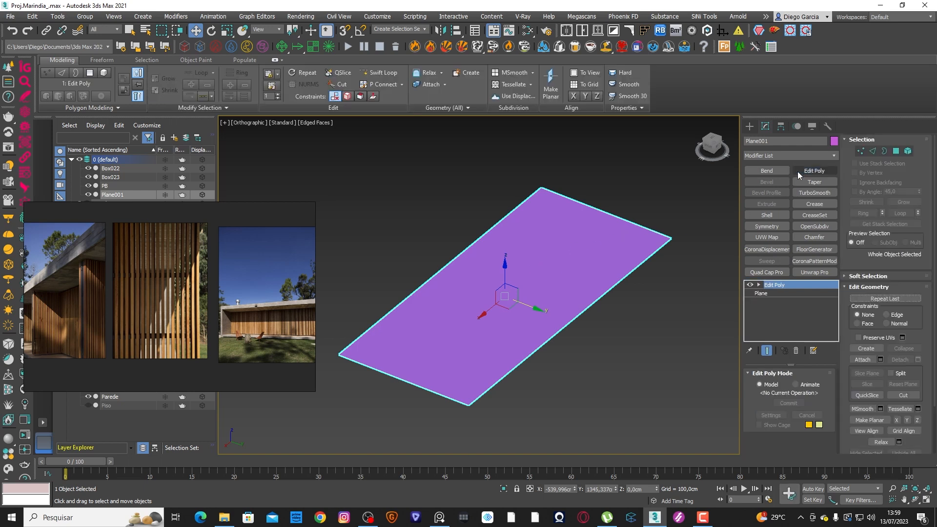
{"action": "left_click", "coordinate": [873, 151]}
{"action": "left_click", "coordinate": [570, 320]}
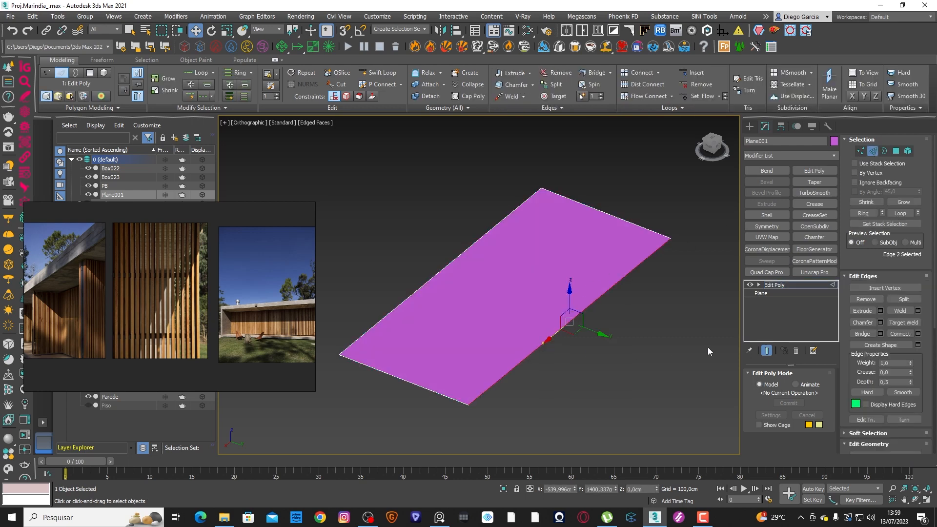
{"action": "left_click", "coordinate": [862, 213]}
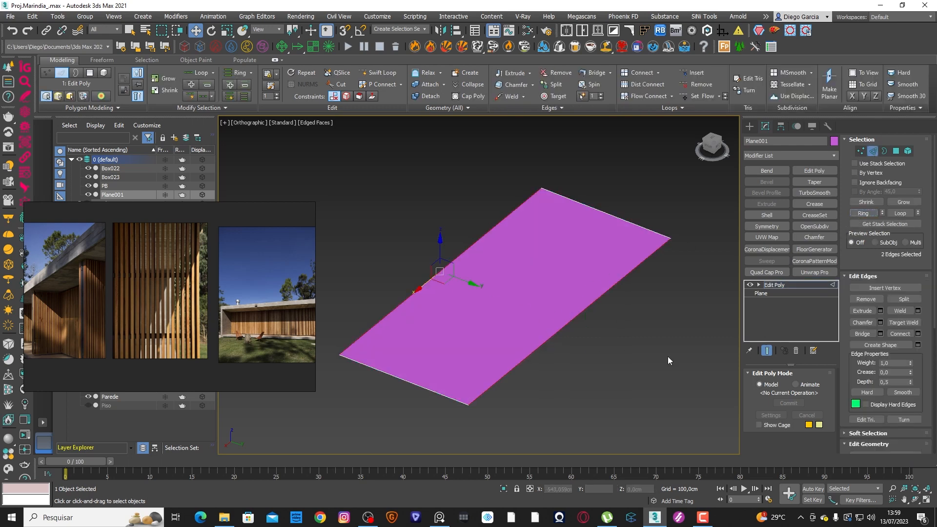
{"action": "left_click", "coordinate": [918, 334]}
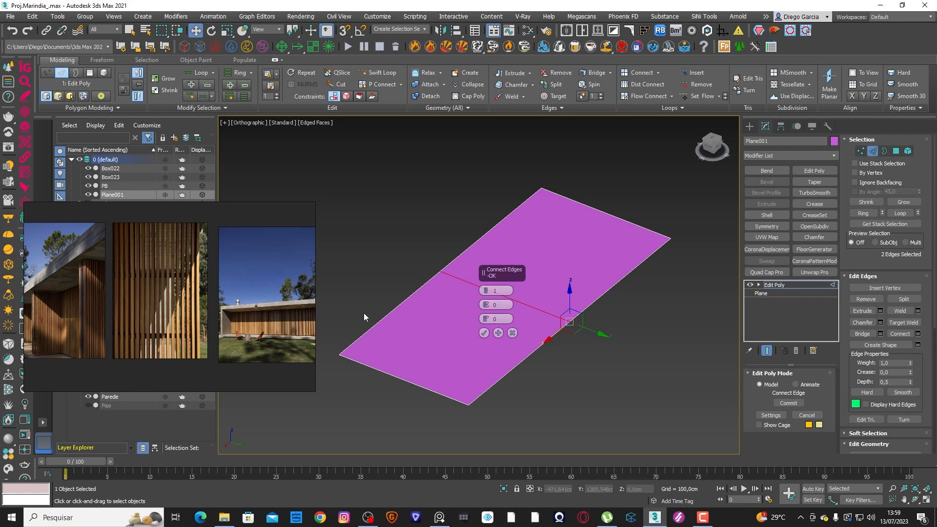
{"action": "left_click", "coordinate": [486, 290]}
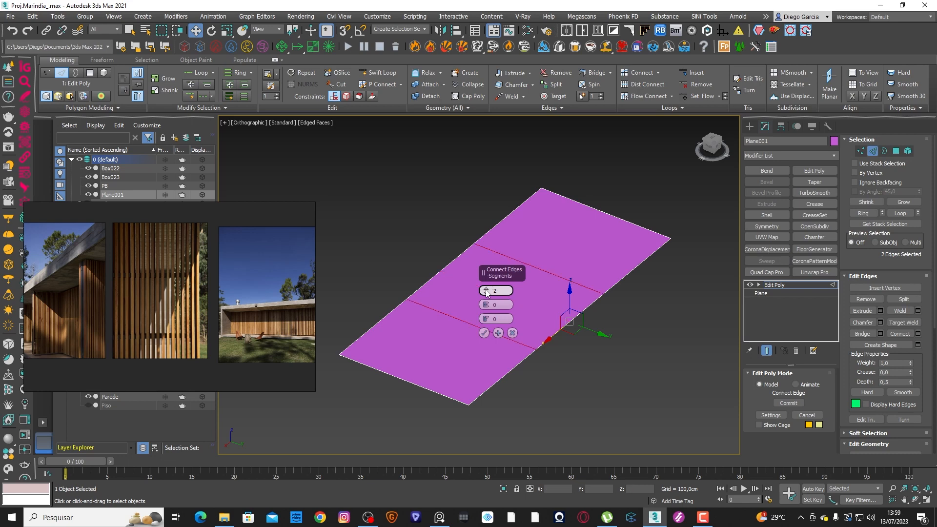
{"action": "left_click", "coordinate": [486, 290]}
{"action": "left_click", "coordinate": [485, 334]}
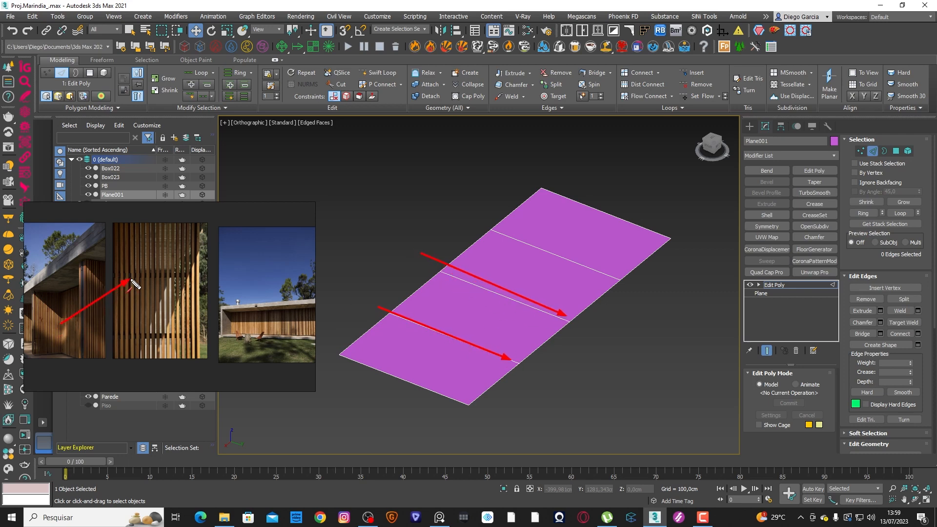
{"action": "left_click_drag", "start_coordinate": [62, 356], "coordinate": [137, 339]}
{"action": "key", "text": "Escape"}
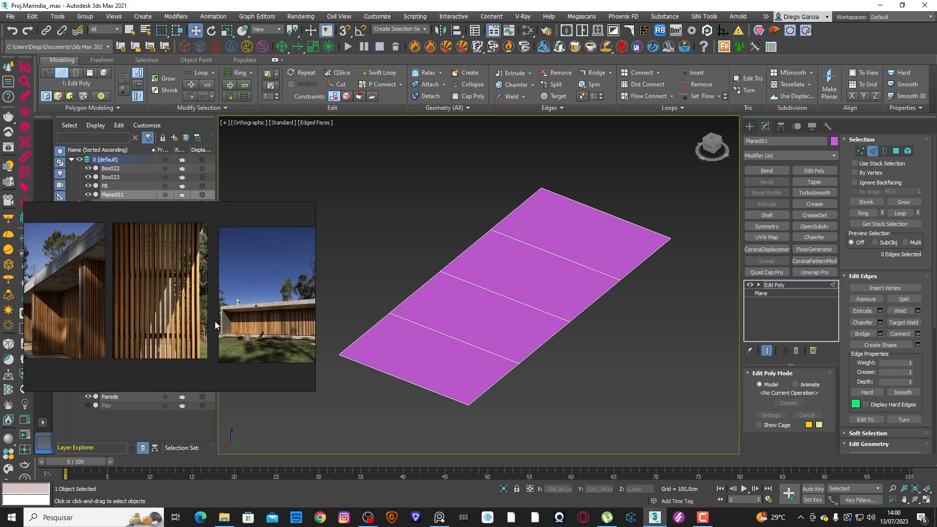
Step: Select all four polygons of the plane and inset them as a group by 4 cm
{"action": "key", "text": "4"}
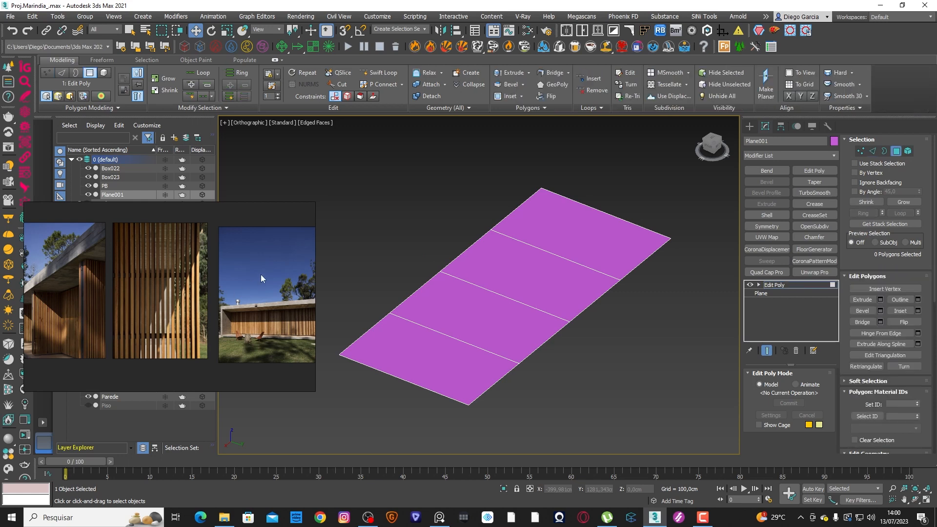
{"action": "key", "text": "ctrl+a"}
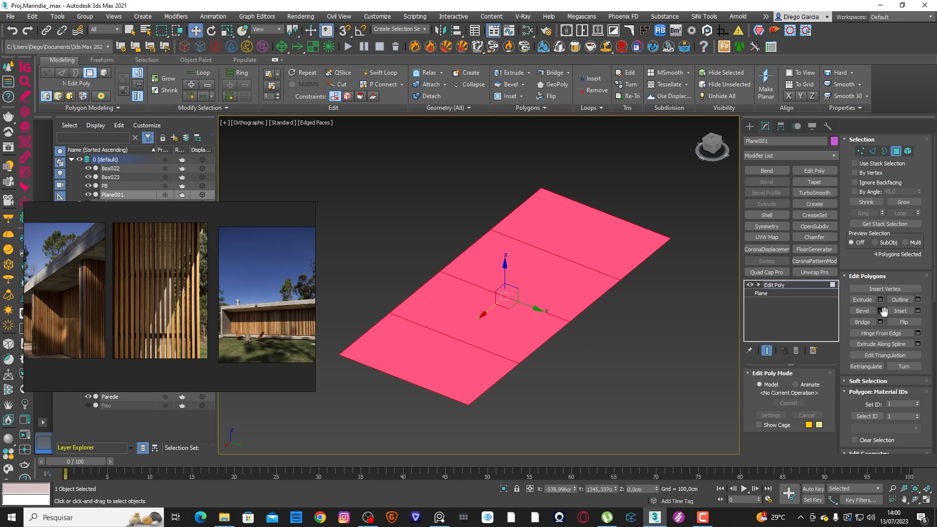
{"action": "left_click", "coordinate": [917, 311]}
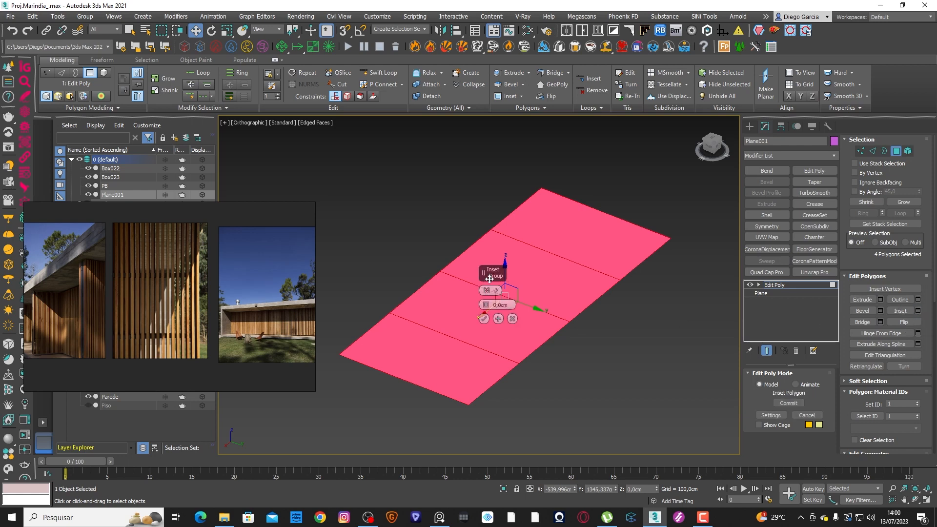
{"action": "left_click_drag", "start_coordinate": [488, 271], "coordinate": [346, 163]}
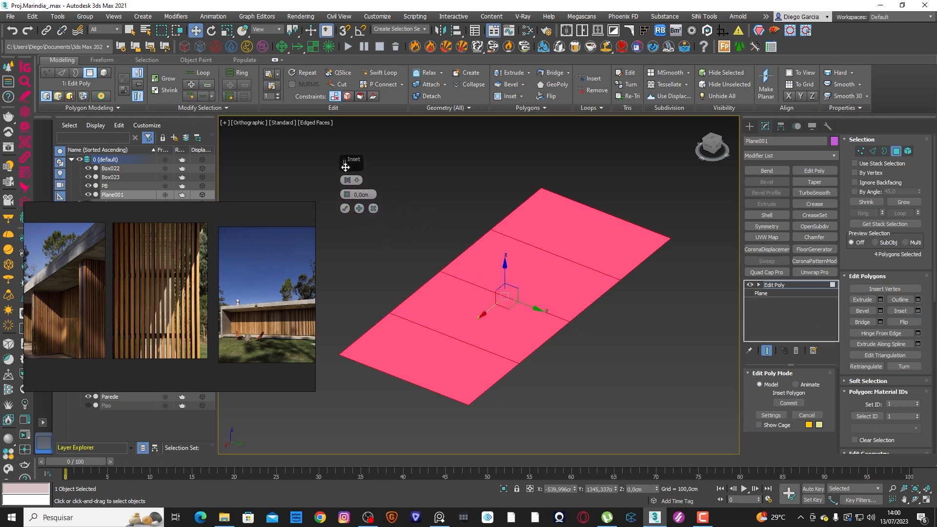
{"action": "left_click_drag", "start_coordinate": [364, 194], "coordinate": [369, 190]}
{"action": "double_click", "coordinate": [355, 191]}
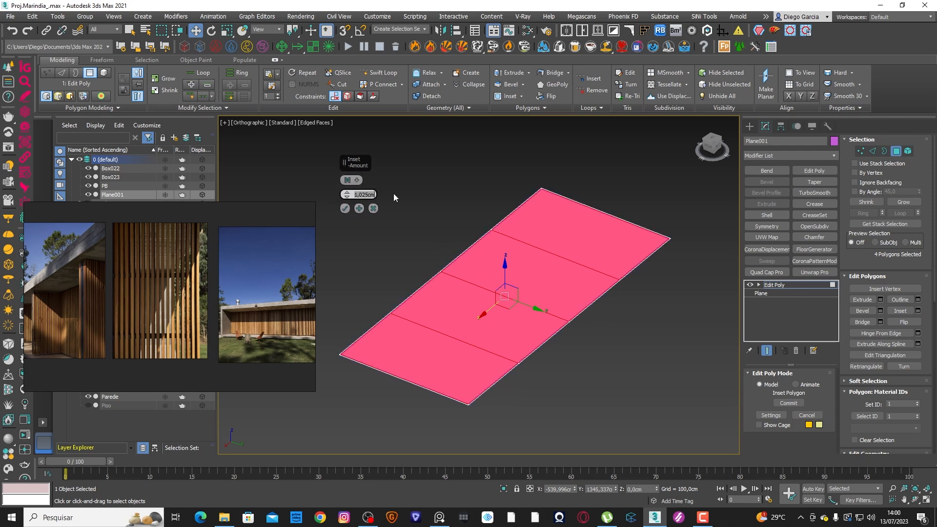
{"action": "type", "text": "4"}
{"action": "key", "text": "Return"}
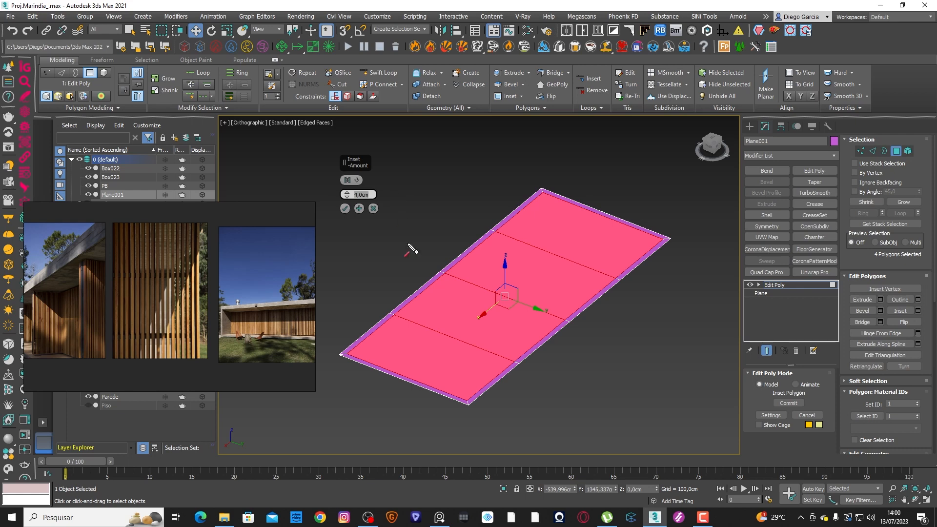
Step: Switch the inset to By Polygon, apply it, and delete the four inner polygons to leave an open frame
{"action": "left_click_drag", "start_coordinate": [366, 304], "coordinate": [507, 358]}
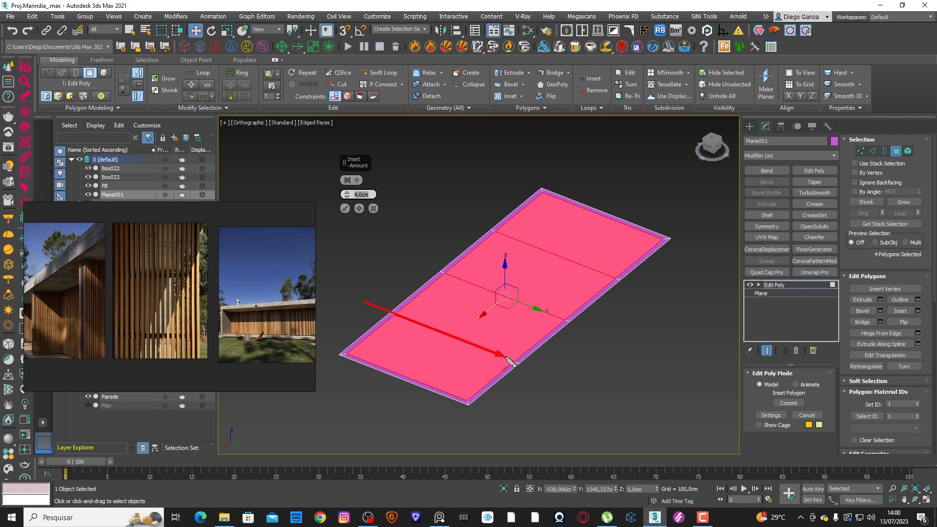
{"action": "left_click_drag", "start_coordinate": [368, 331], "coordinate": [394, 346]}
{"action": "key", "text": "Escape"}
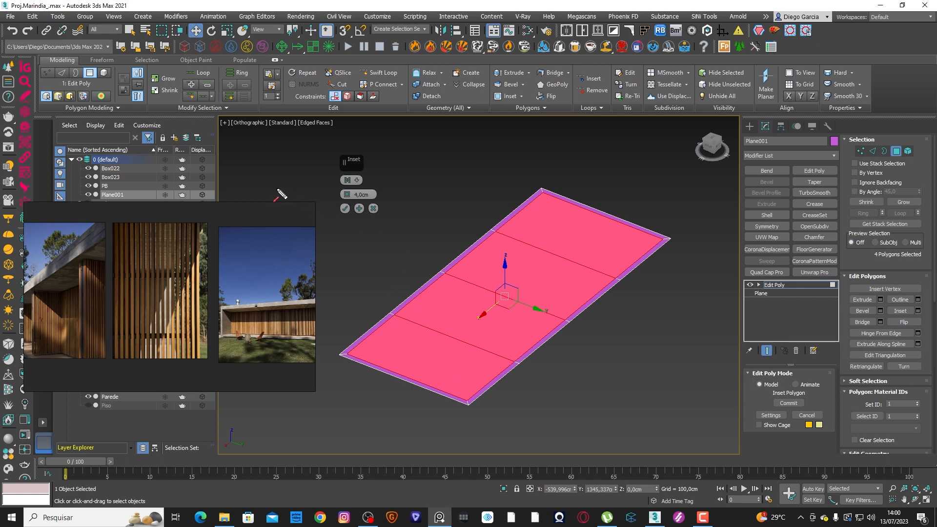
{"action": "left_click_drag", "start_coordinate": [279, 195], "coordinate": [361, 180]}
{"action": "key", "text": "Escape"}
{"action": "left_click", "coordinate": [357, 180]}
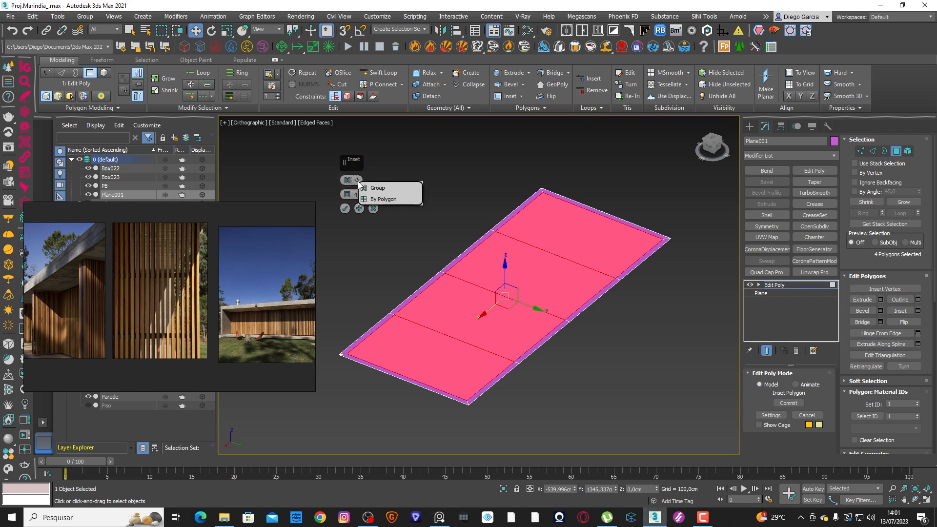
{"action": "left_click", "coordinate": [389, 202]}
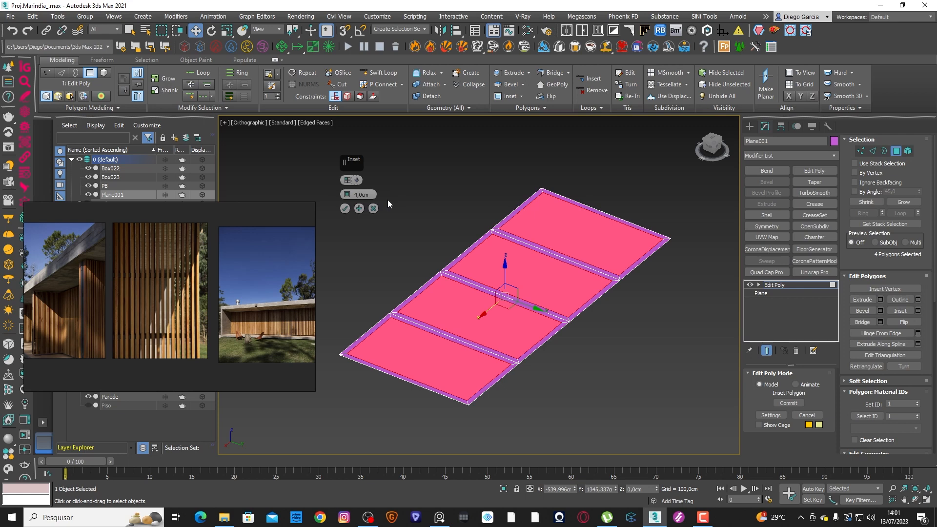
{"action": "left_click", "coordinate": [345, 209]}
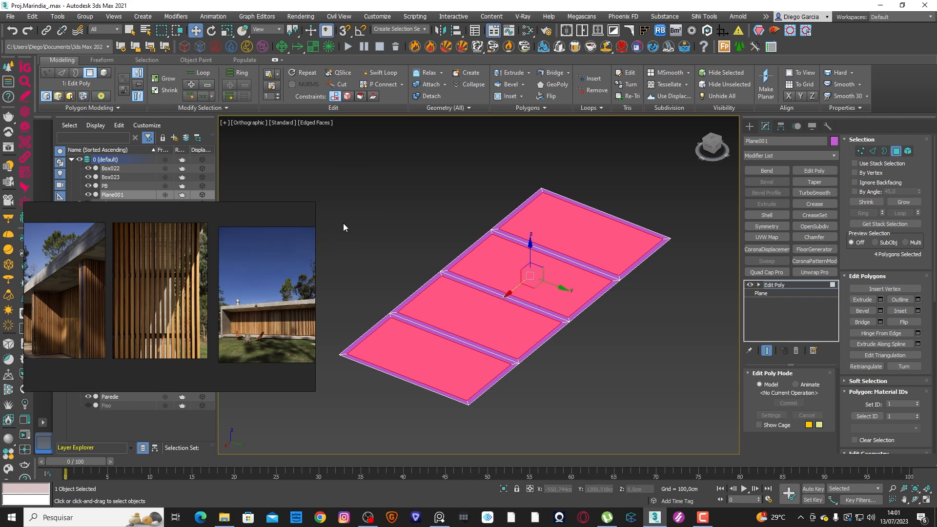
{"action": "left_click", "coordinate": [343, 227]}
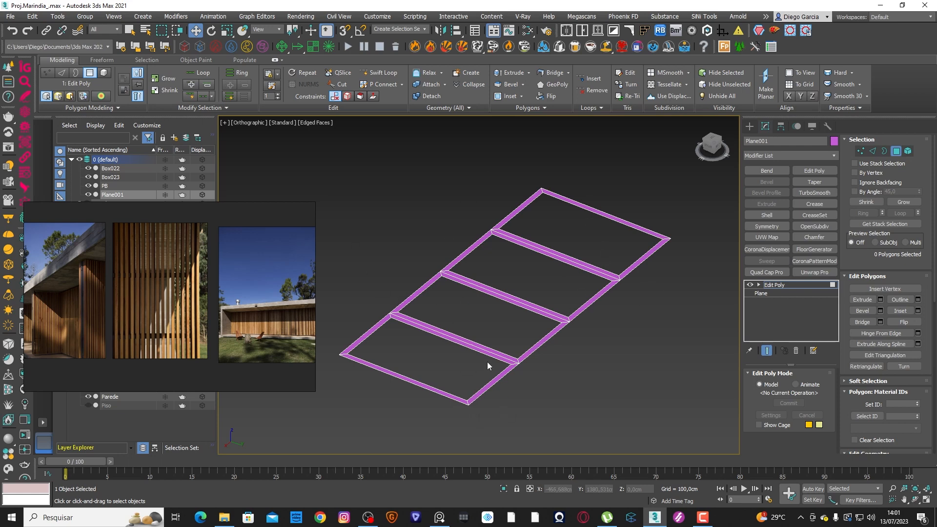
Step: Add a Shell modifier with a 4 cm outer amount to the open frame and deselect it
{"action": "left_click_drag", "start_coordinate": [641, 173], "coordinate": [741, 214]}
{"action": "left_click", "coordinate": [765, 215]}
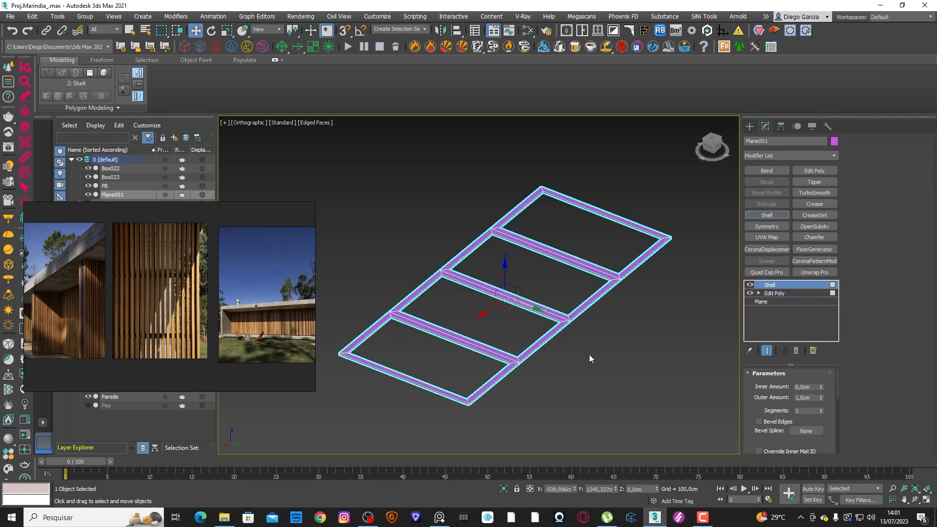
{"action": "scroll", "coordinate": [479, 403], "scroll_direction": "up", "scroll_amount": 10}
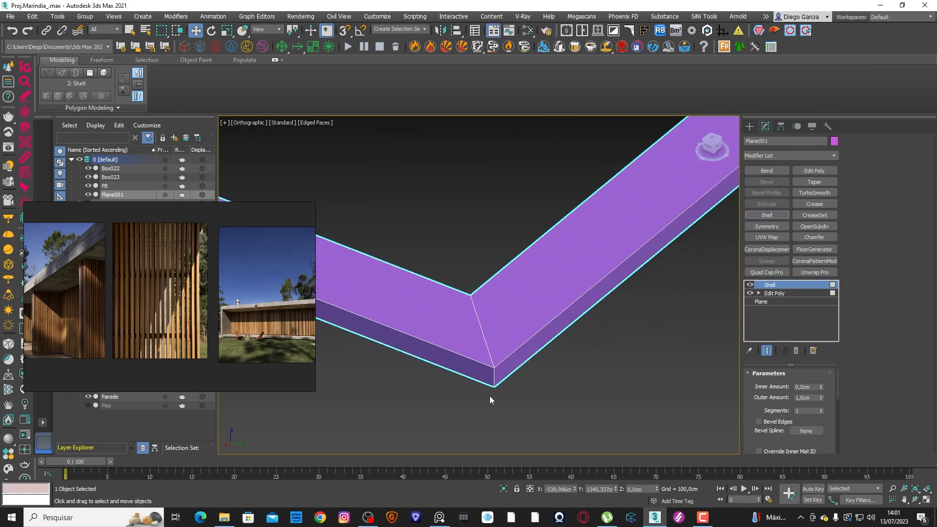
{"action": "left_click_drag", "start_coordinate": [482, 402], "coordinate": [494, 374]}
{"action": "left_click_drag", "start_coordinate": [629, 391], "coordinate": [781, 399]}
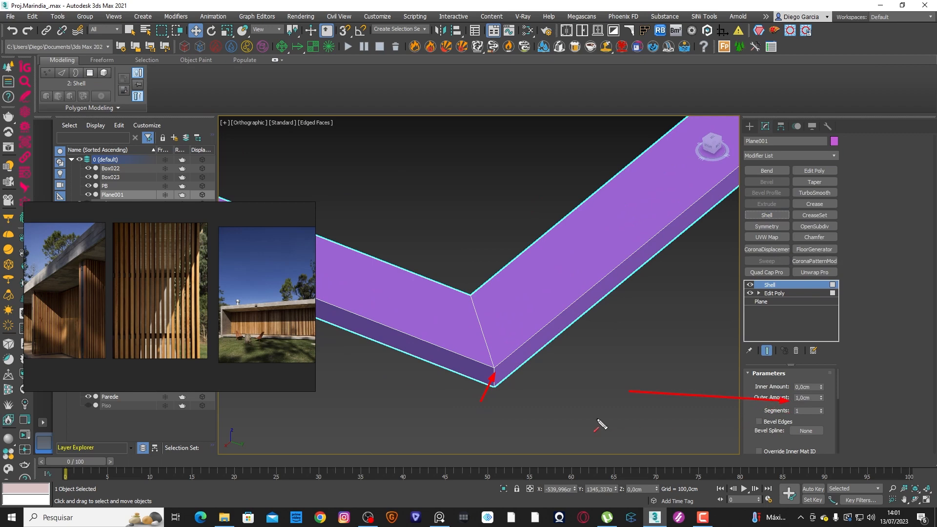
{"action": "key", "text": "Escape"}
{"action": "scroll", "coordinate": [596, 419], "scroll_direction": "down", "scroll_amount": 8}
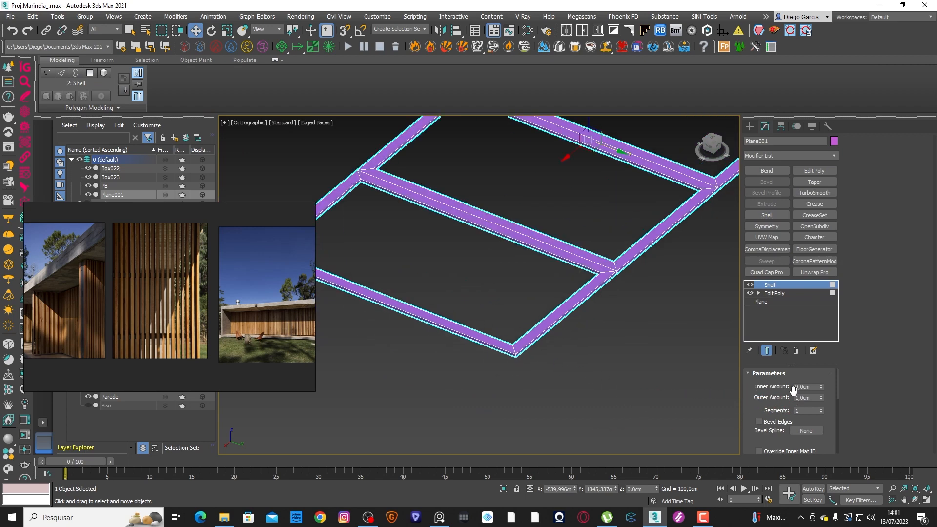
{"action": "double_click", "coordinate": [809, 397]}
{"action": "type", "text": "4"}
{"action": "key", "text": "Return"}
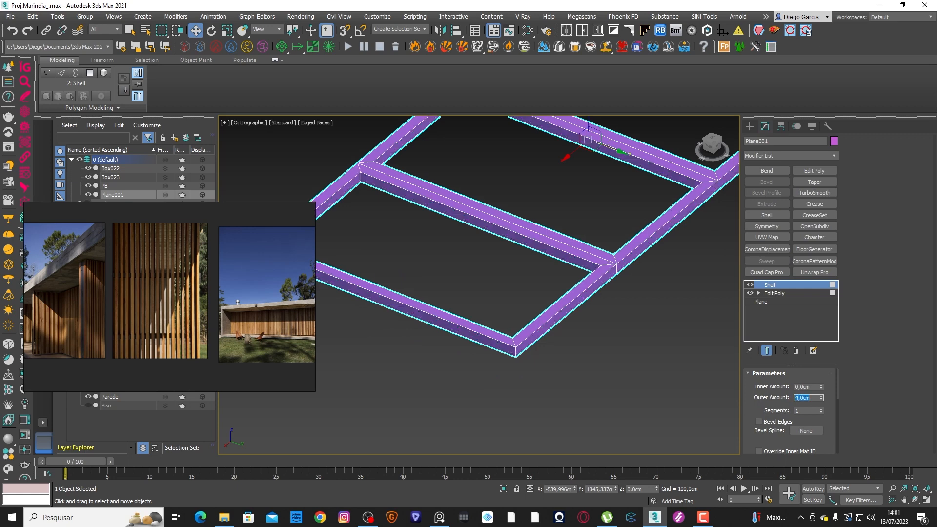
{"action": "scroll", "coordinate": [610, 340], "scroll_direction": "down", "scroll_amount": 6}
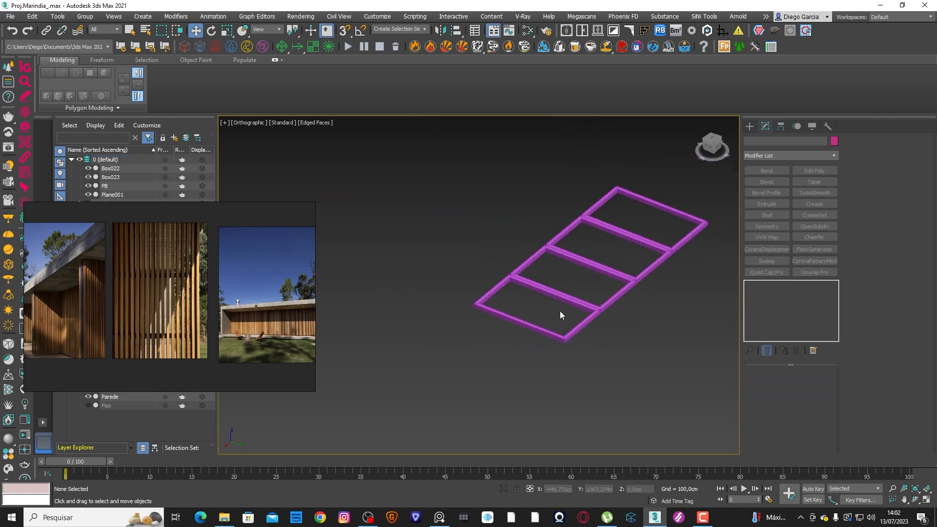
{"action": "left_click", "coordinate": [447, 371]}
{"action": "scroll", "coordinate": [486, 339], "scroll_direction": "down", "scroll_amount": 8}
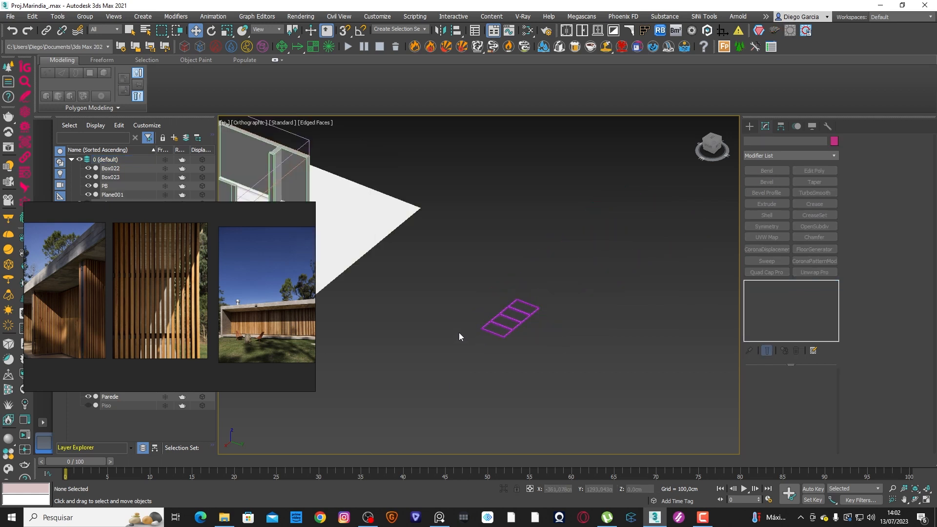
Step: Draw a 250 × 110 cm plane snapped to the frame's opposite outer corners and raise it about 2 cm above the frame
{"action": "middle_click_drag", "start_coordinate": [423, 310], "coordinate": [506, 289]}
{"action": "scroll", "coordinate": [561, 309], "scroll_direction": "up", "scroll_amount": 8}
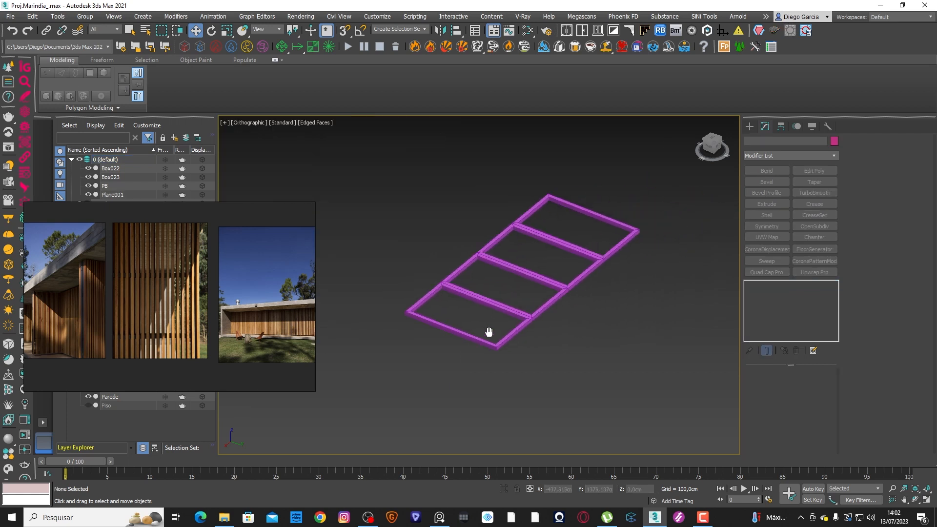
{"action": "middle_click_drag", "start_coordinate": [471, 303], "coordinate": [453, 317]}
{"action": "left_click", "coordinate": [456, 301]}
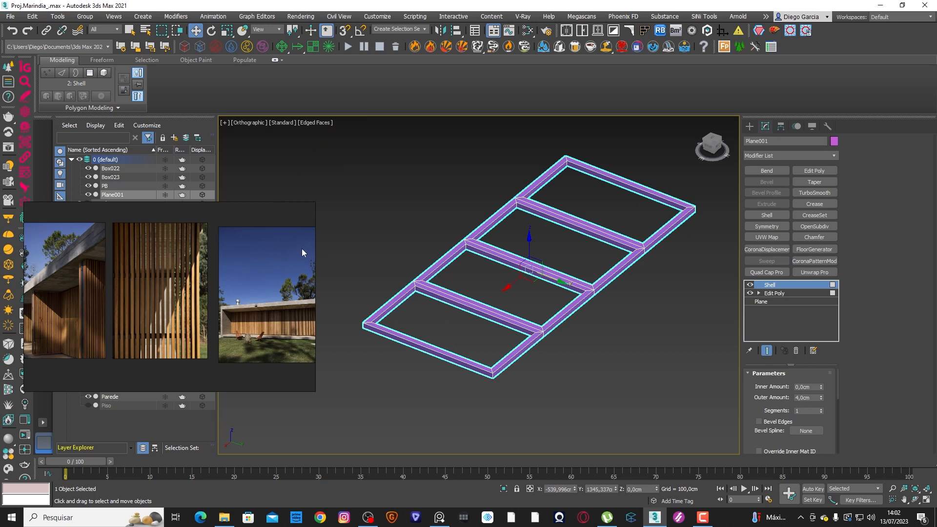
{"action": "left_click", "coordinate": [369, 222]}
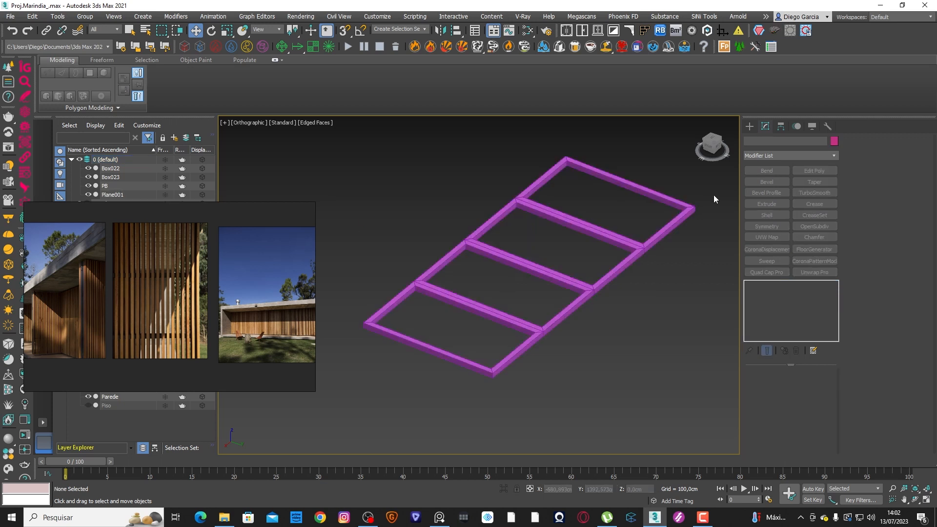
{"action": "left_click", "coordinate": [750, 127]}
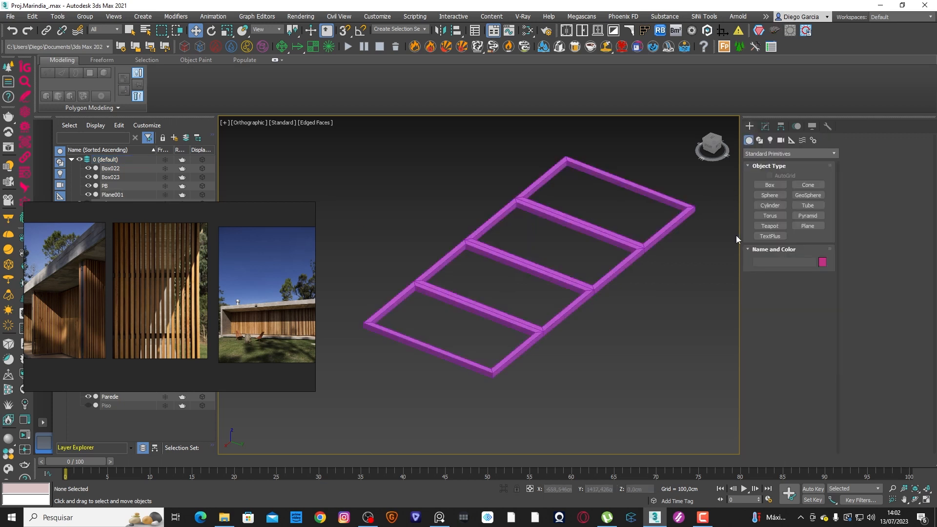
{"action": "left_click", "coordinate": [798, 227]}
{"action": "key", "text": "s"}
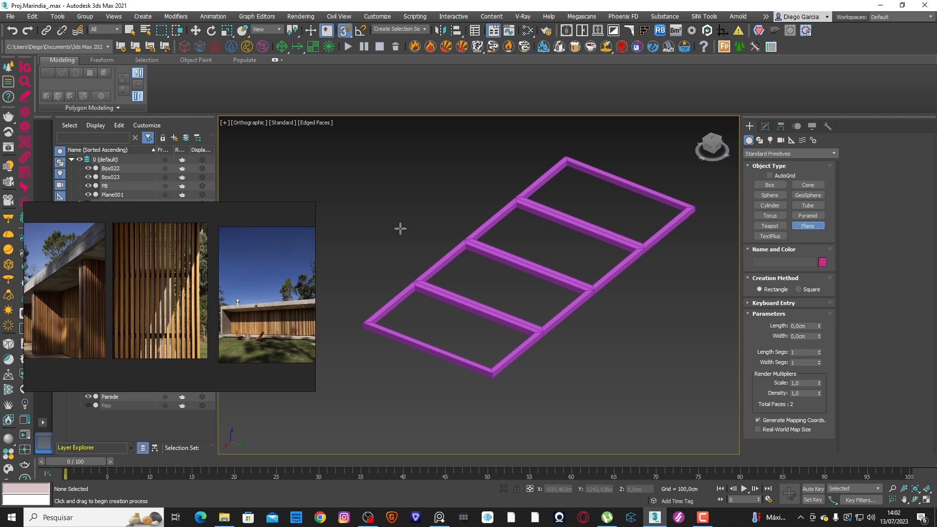
{"action": "left_click_drag", "start_coordinate": [362, 320], "coordinate": [695, 209]}
{"action": "key", "text": "w"}
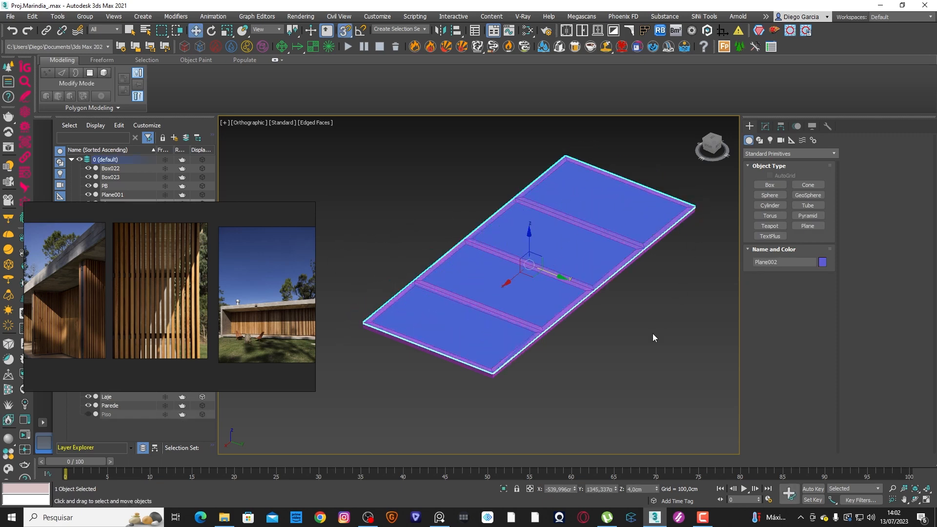
{"action": "key", "text": "s"}
{"action": "left_click_drag", "start_coordinate": [529, 240], "coordinate": [529, 236]}
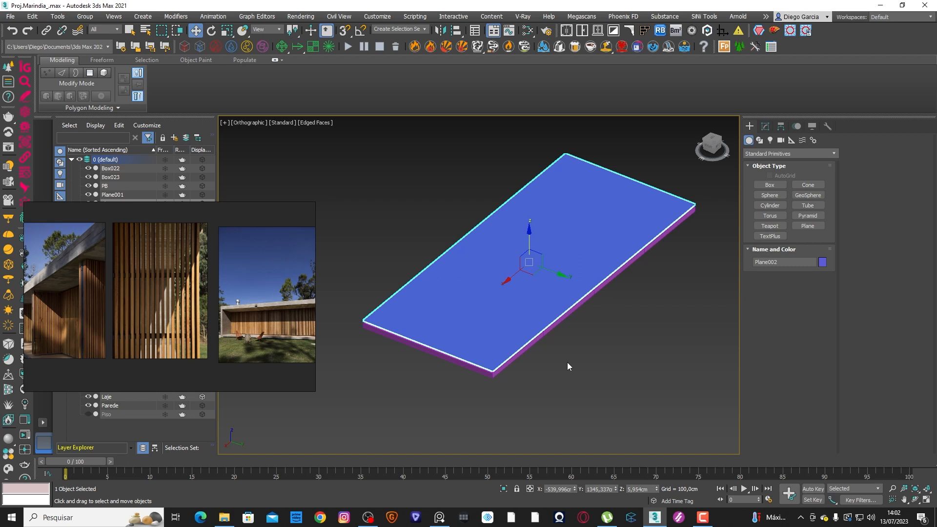
Step: Add the FloorGenerator modifier to the new plane
{"action": "left_click", "coordinate": [764, 127]}
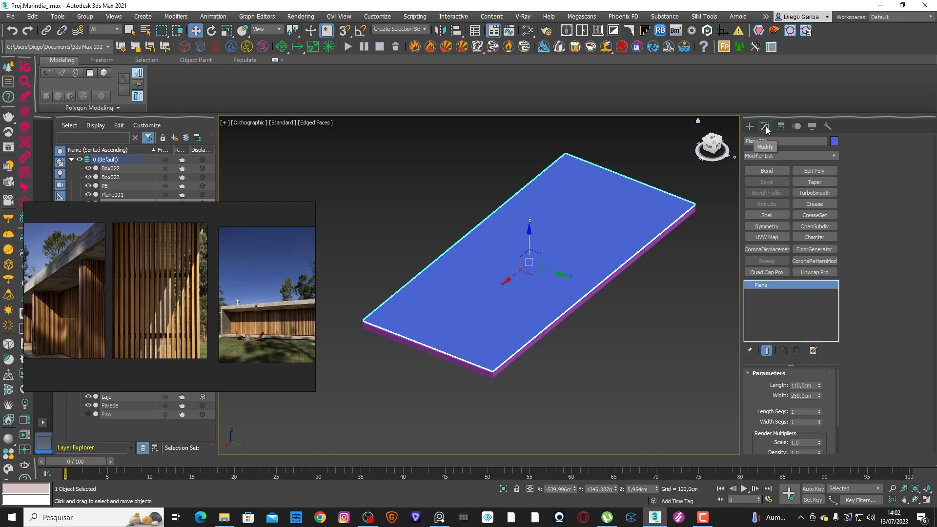
{"action": "left_click_drag", "start_coordinate": [883, 199], "coordinate": [836, 248]}
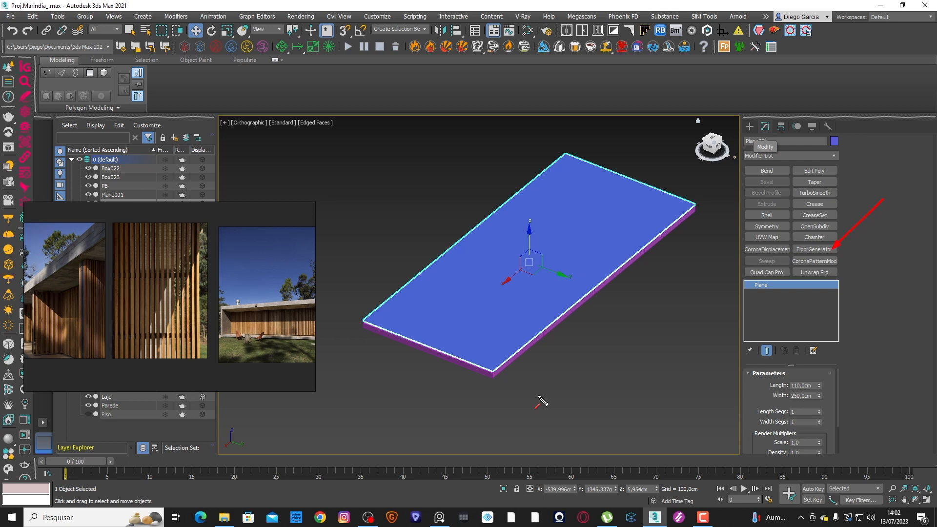
{"action": "key", "text": "Escape"}
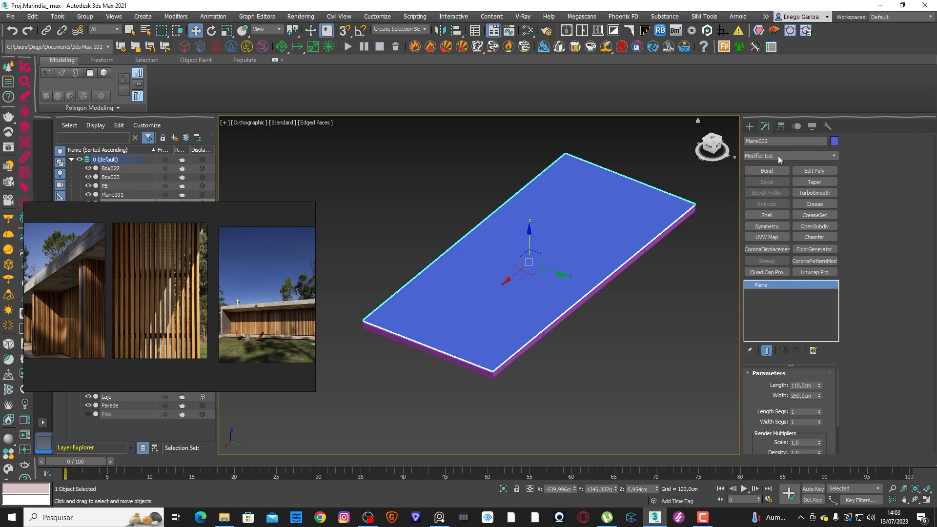
{"action": "left_click", "coordinate": [810, 154]}
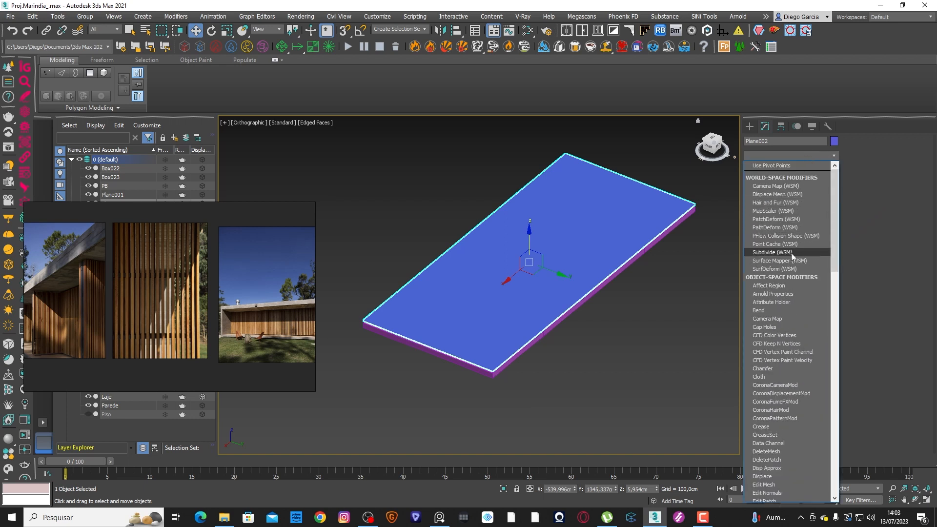
{"action": "scroll", "coordinate": [791, 302], "scroll_direction": "down", "scroll_amount": 5}
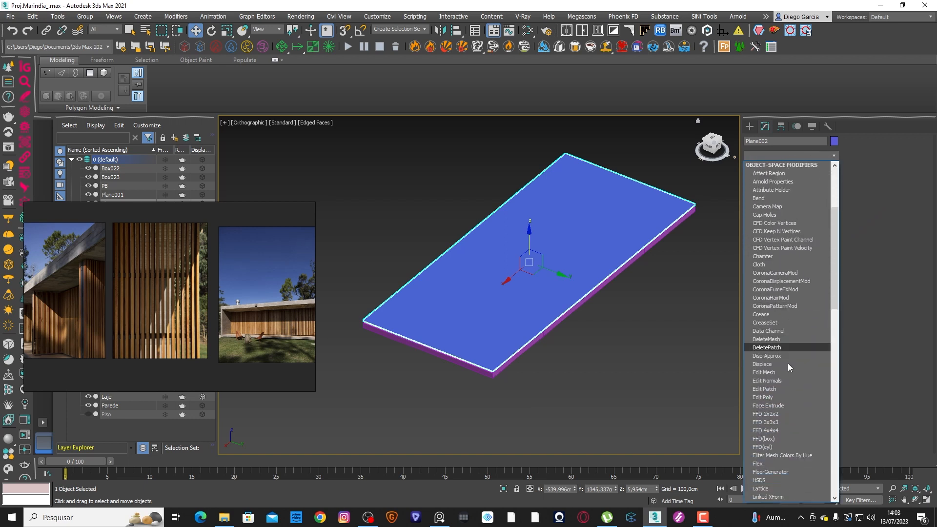
{"action": "scroll", "coordinate": [789, 366], "scroll_direction": "down", "scroll_amount": 2}
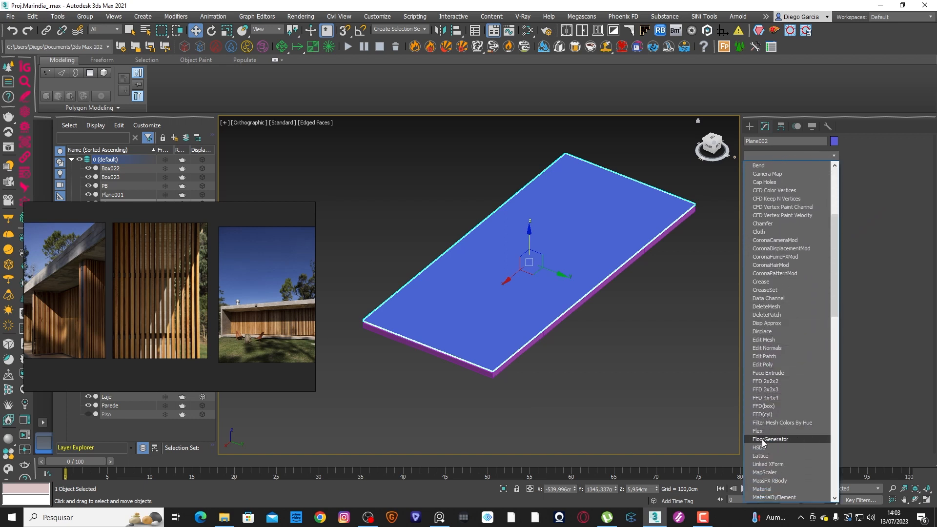
{"action": "left_click", "coordinate": [765, 439]}
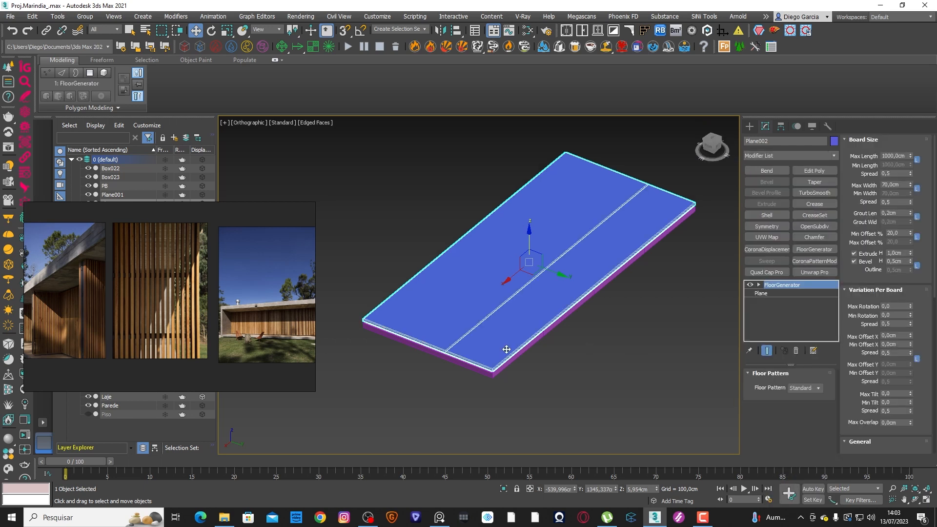
{"action": "mouse_move", "coordinate": [382, 287]}
{"action": "left_mouse_down"}
{"action": "mouse_move", "coordinate": [444, 351]}
{"action": "mouse_move", "coordinate": [446, 320]}
{"action": "mouse_move", "coordinate": [507, 301]}
{"action": "mouse_move", "coordinate": [653, 194]}
{"action": "mouse_move", "coordinate": [583, 163]}
{"action": "mouse_move", "coordinate": [629, 181]}
{"action": "left_mouse_up"}
{"action": "mouse_move", "coordinate": [821, 171]}
{"action": "left_mouse_down"}
{"action": "mouse_move", "coordinate": [836, 145]}
{"action": "mouse_move", "coordinate": [832, 160]}
{"action": "left_mouse_up"}
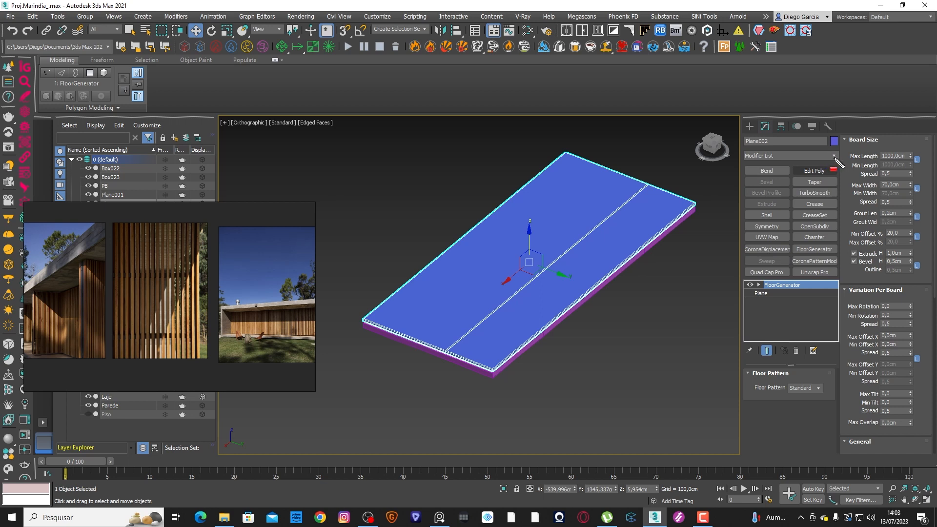
{"action": "left_click_drag", "start_coordinate": [843, 136], "coordinate": [935, 289]}
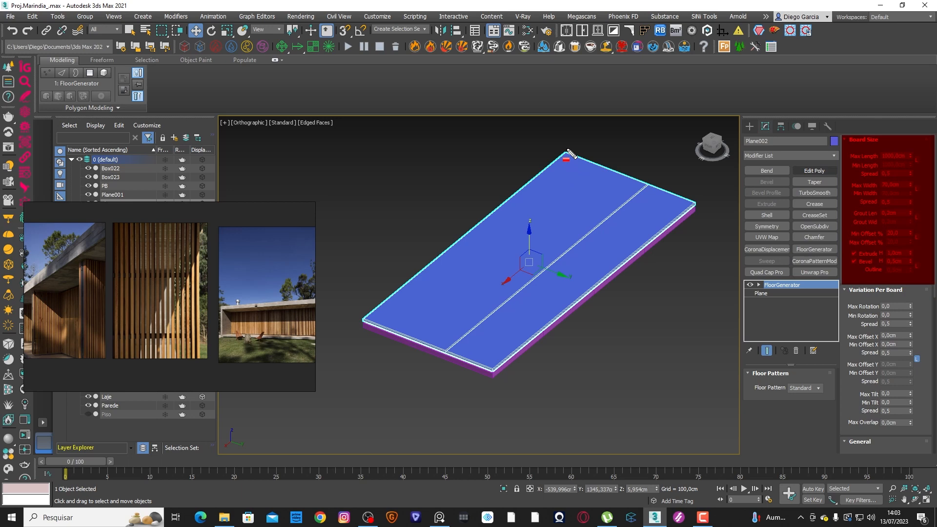
{"action": "left_click_drag", "start_coordinate": [466, 198], "coordinate": [549, 268]}
{"action": "key", "text": "Escape"}
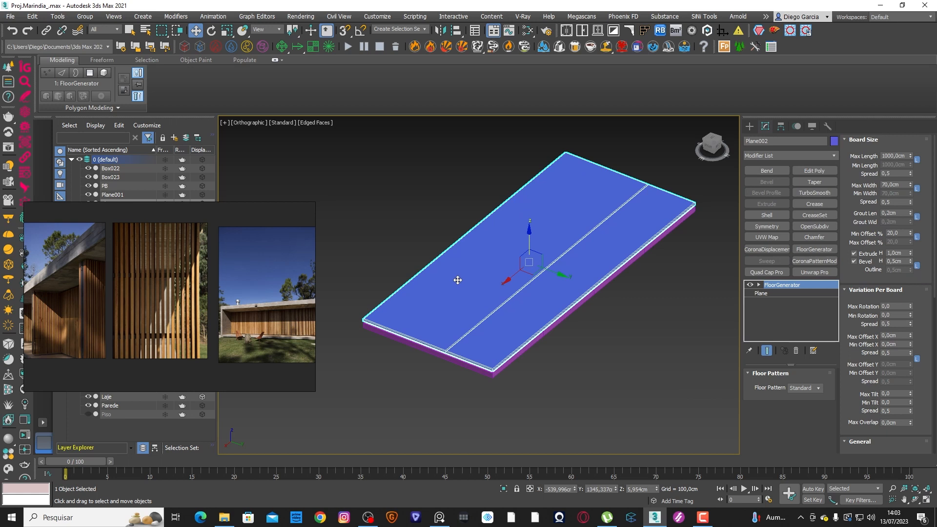
Step: Set the boards' maximum length to 250 cm and their minimum offset to 0% so each board runs in one piece
{"action": "left_click", "coordinate": [902, 156]}
{"action": "type", "text": "250"}
{"action": "key", "text": "Return"}
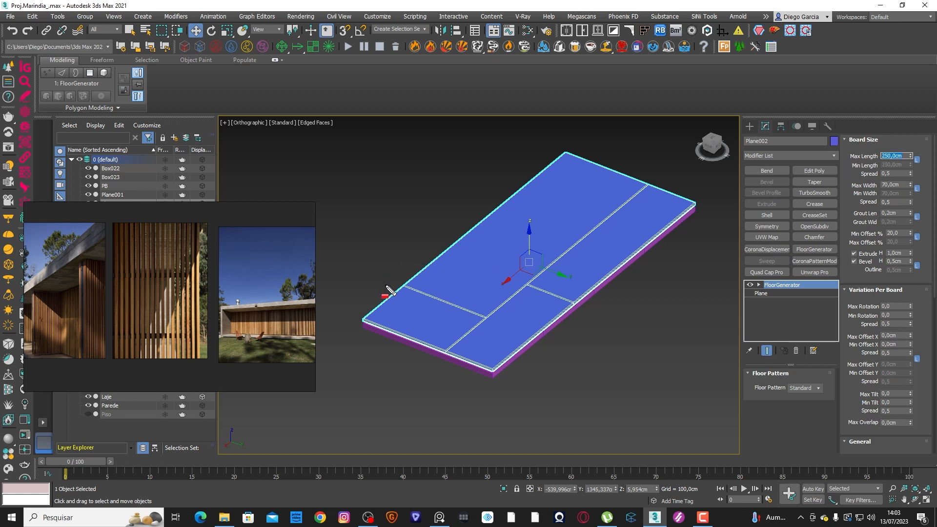
{"action": "left_click_drag", "start_coordinate": [372, 274], "coordinate": [410, 289]}
{"action": "left_click_drag", "start_coordinate": [507, 263], "coordinate": [529, 284]}
{"action": "left_click_drag", "start_coordinate": [804, 200], "coordinate": [855, 236]}
{"action": "key", "text": "Escape"}
{"action": "left_click_drag", "start_coordinate": [910, 233], "coordinate": [909, 210]}
{"action": "right_click", "coordinate": [910, 234]}
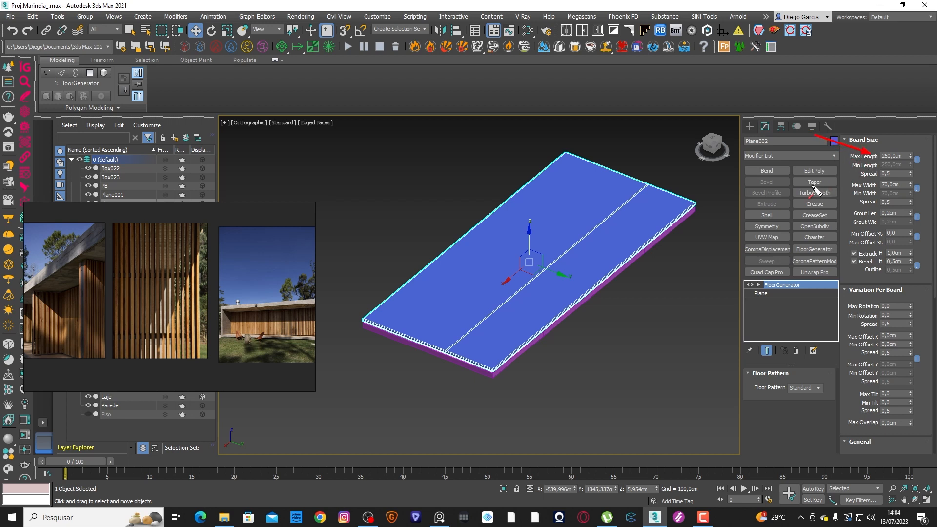
{"action": "left_click_drag", "start_coordinate": [840, 166], "coordinate": [870, 184]}
{"action": "key", "text": "Escape"}
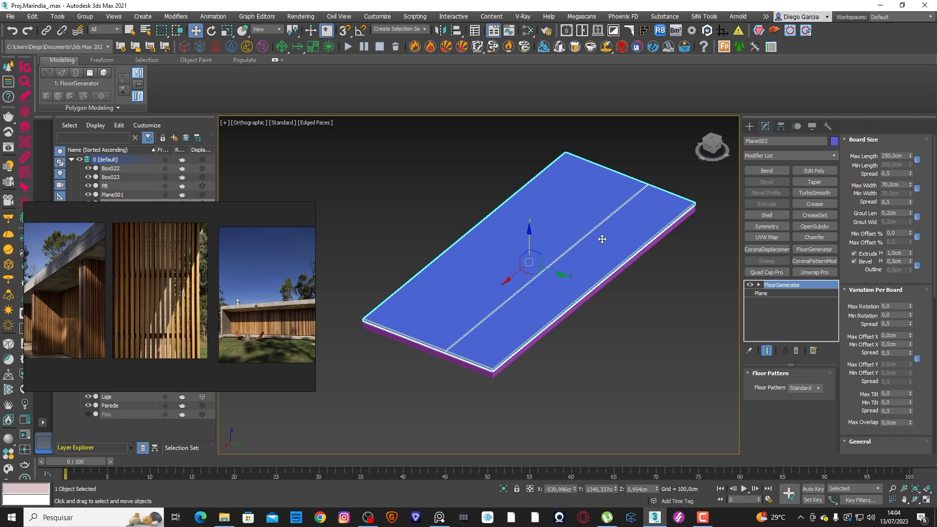
{"action": "key", "text": "ctrl+shift+d"}
{"action": "left_click_drag", "start_coordinate": [455, 295], "coordinate": [457, 282]}
{"action": "left_click_drag", "start_coordinate": [345, 303], "coordinate": [448, 347]}
{"action": "left_click_drag", "start_coordinate": [827, 169], "coordinate": [882, 187]}
{"action": "key", "text": "Escape"}
Step: Set the boards' maximum width to 4 cm to divide the plane into narrow slats
{"action": "double_click", "coordinate": [902, 188]}
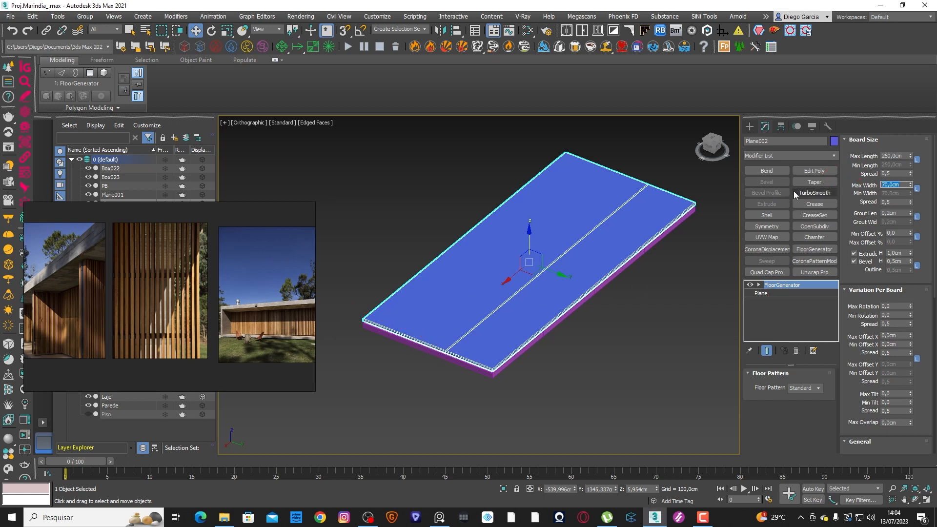
{"action": "type", "text": "4"}
{"action": "key", "text": "Return"}
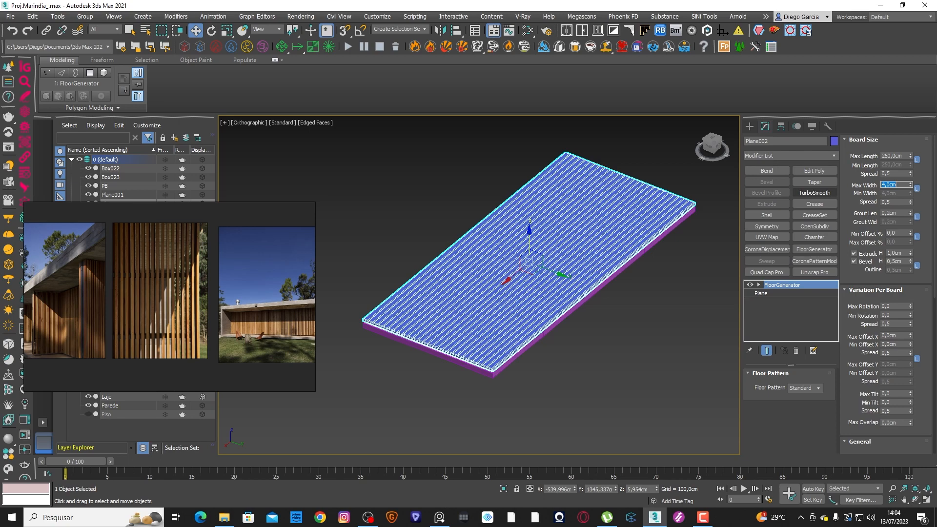
Step: Compare the width and gaps of the generated slats with the wooden screen in the reference photo
{"action": "scroll", "coordinate": [376, 325], "scroll_direction": "up", "scroll_amount": 5}
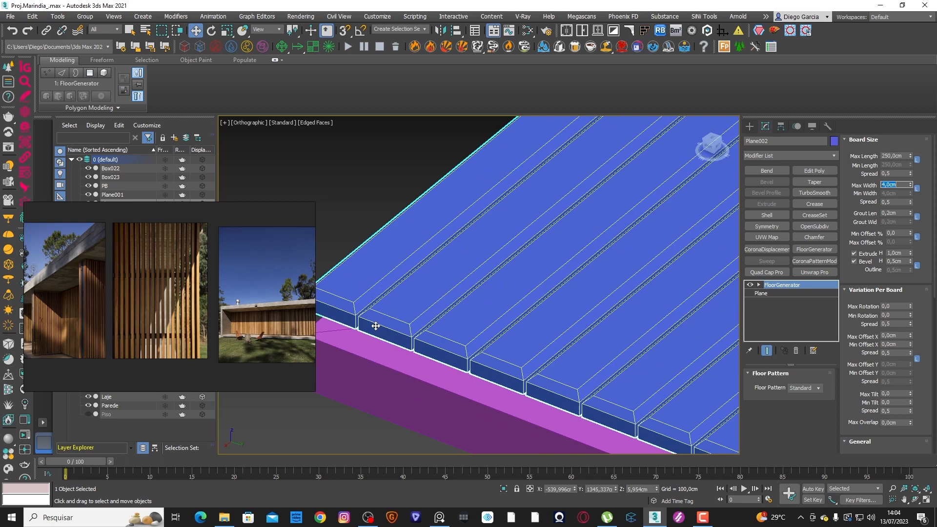
{"action": "left_click_drag", "start_coordinate": [344, 316], "coordinate": [416, 340]}
{"action": "key", "text": "Escape"}
{"action": "scroll", "coordinate": [147, 285], "scroll_direction": "up", "scroll_amount": 6}
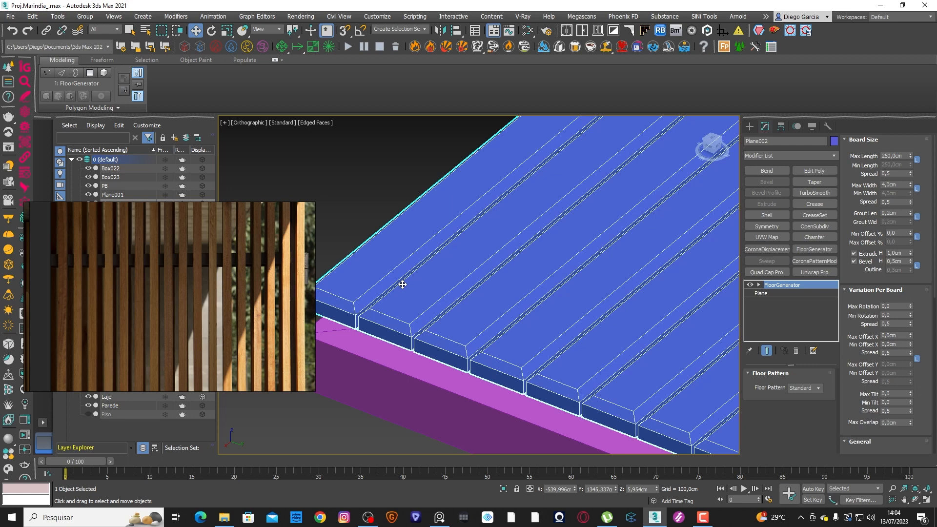
{"action": "left_click_drag", "start_coordinate": [793, 167], "coordinate": [872, 189]}
{"action": "mouse_move", "coordinate": [175, 266]}
{"action": "left_mouse_down"}
{"action": "mouse_move", "coordinate": [168, 258]}
{"action": "mouse_move", "coordinate": [180, 266]}
{"action": "left_mouse_up"}
{"action": "key", "text": "Escape"}
{"action": "left_click_drag", "start_coordinate": [797, 180], "coordinate": [853, 213]}
{"action": "key", "text": "Escape"}
Step: Set the grout length between the boards to 3 cm to space the slats apart
{"action": "double_click", "coordinate": [899, 212]}
{"action": "type", "text": "0"}
{"action": "key", "text": "Return"}
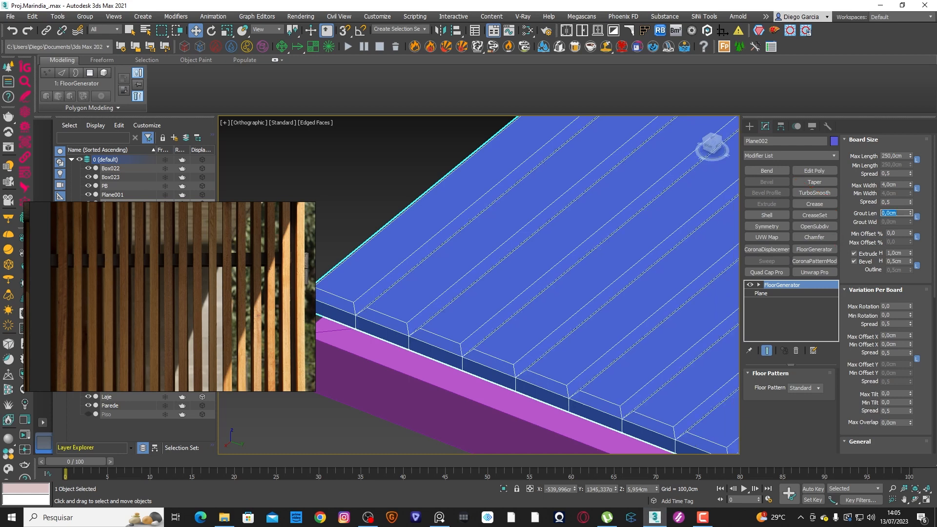
{"action": "type", "text": "3"}
{"action": "key", "text": "Return"}
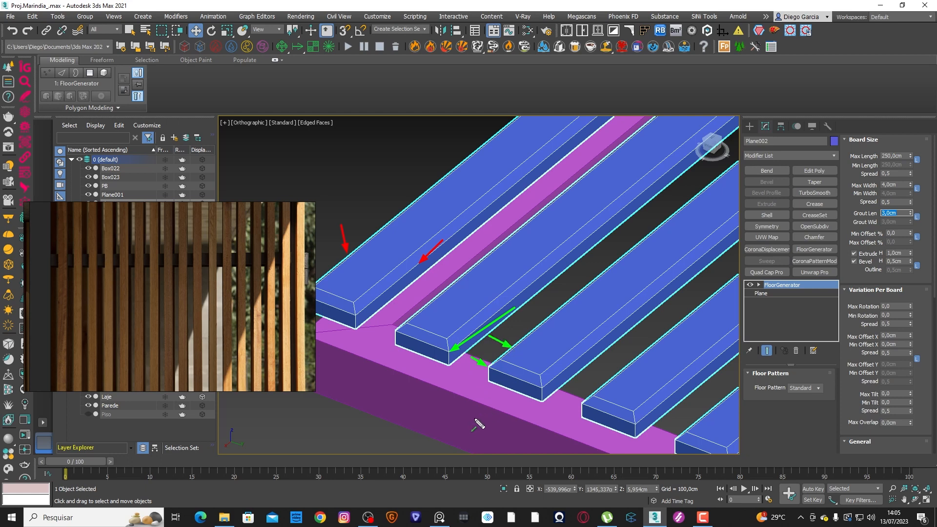
Step: Examine the gaps between the slats and the bevelled edge at the end of the first slat
{"action": "key", "text": "Escape"}
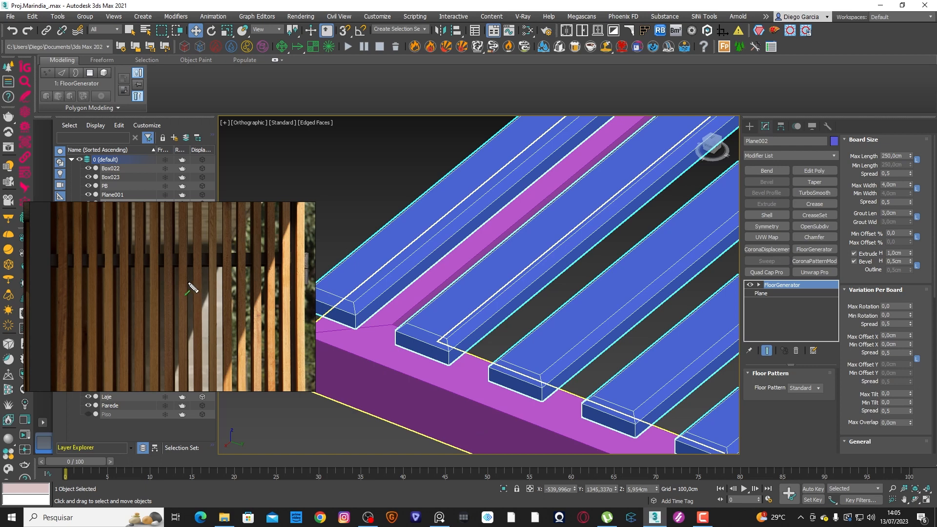
{"action": "left_click_drag", "start_coordinate": [209, 262], "coordinate": [191, 271]}
{"action": "key", "text": "Escape"}
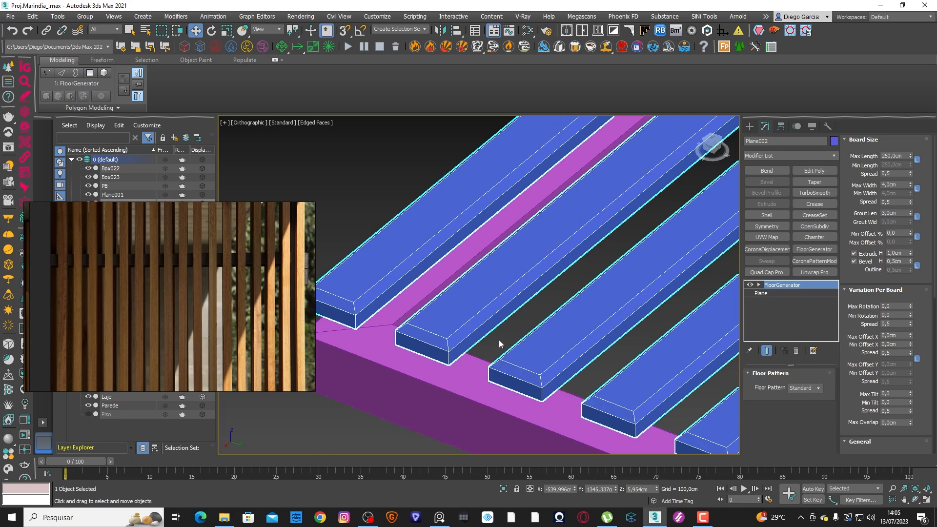
{"action": "scroll", "coordinate": [388, 207], "scroll_direction": "down", "scroll_amount": 3}
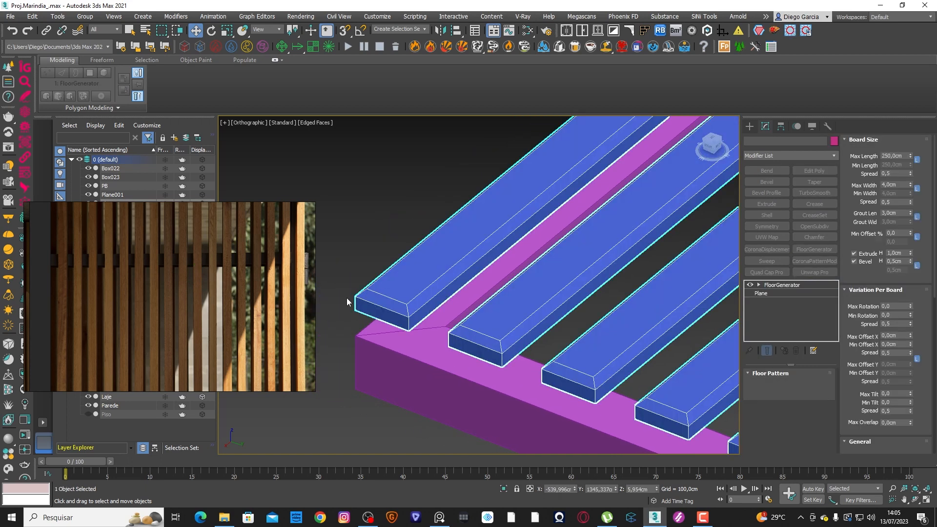
{"action": "scroll", "coordinate": [352, 297], "scroll_direction": "up", "scroll_amount": 5}
{"action": "left_click_drag", "start_coordinate": [339, 272], "coordinate": [367, 294]}
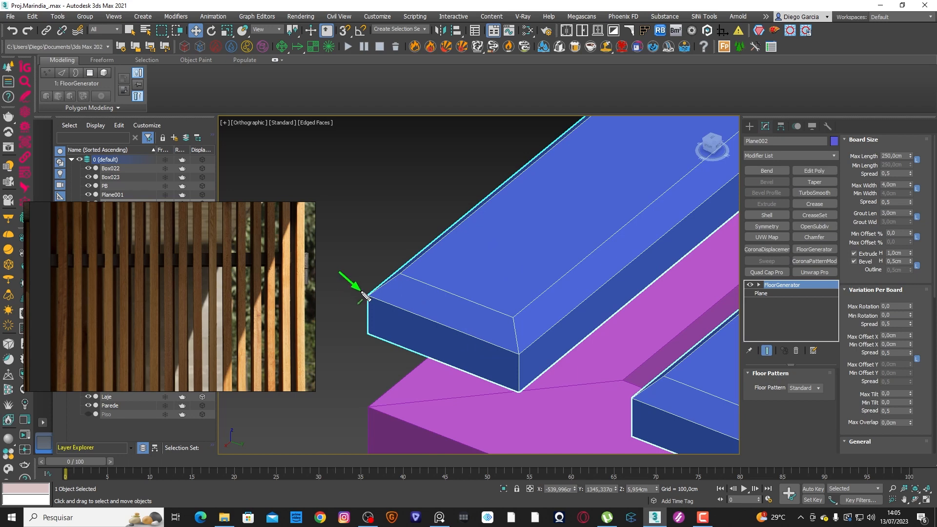
{"action": "mouse_move", "coordinate": [439, 213]}
{"action": "left_mouse_down"}
{"action": "mouse_move", "coordinate": [411, 268]}
{"action": "mouse_move", "coordinate": [369, 295]}
{"action": "left_mouse_up"}
{"action": "key", "text": "Escape"}
{"action": "key", "text": "ctrl+shift+d"}
{"action": "left_click_drag", "start_coordinate": [726, 201], "coordinate": [844, 258]}
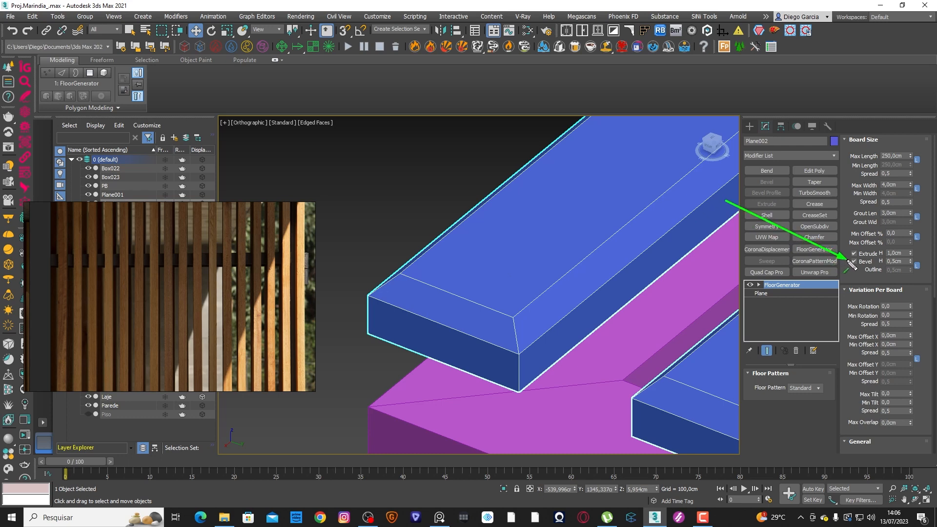
{"action": "key", "text": "Escape"}
Step: Keep the Bevel option on and reset the boards' bevel height to 0 cm for square slat edges
{"action": "left_click", "coordinate": [854, 261]}
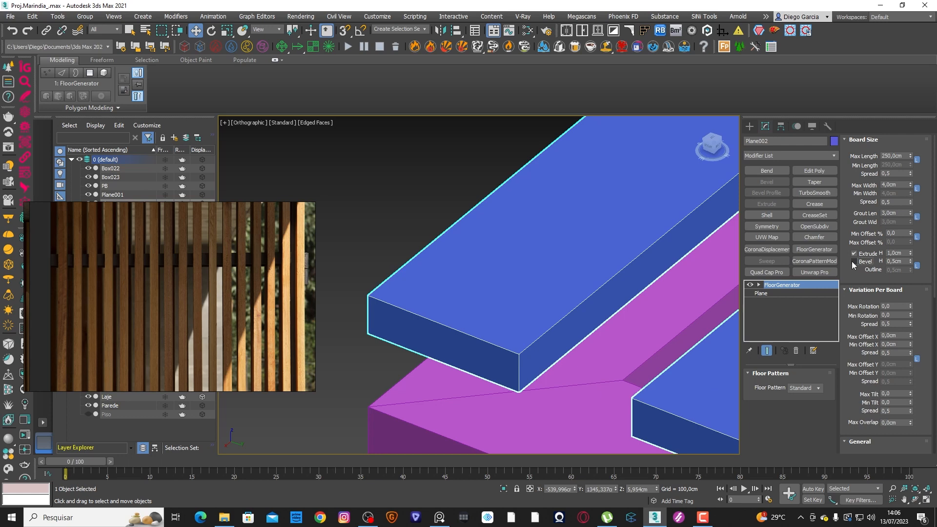
{"action": "left_click", "coordinate": [853, 262]}
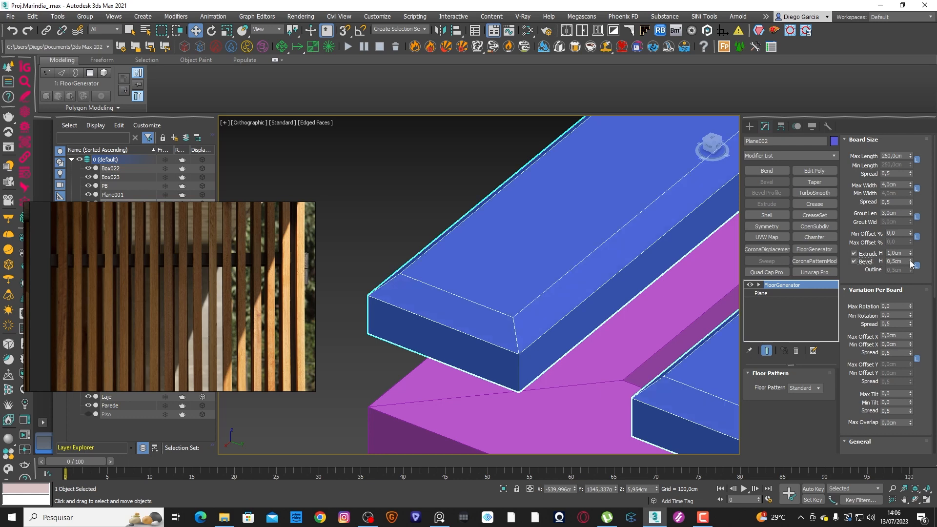
{"action": "right_click", "coordinate": [911, 262]}
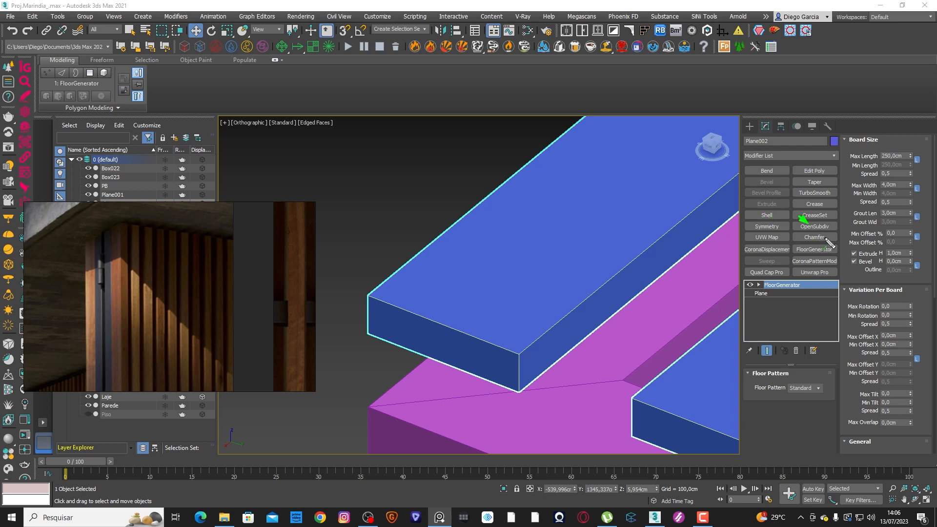
{"action": "left_click_drag", "start_coordinate": [800, 216], "coordinate": [855, 254]}
{"action": "key", "text": "Escape"}
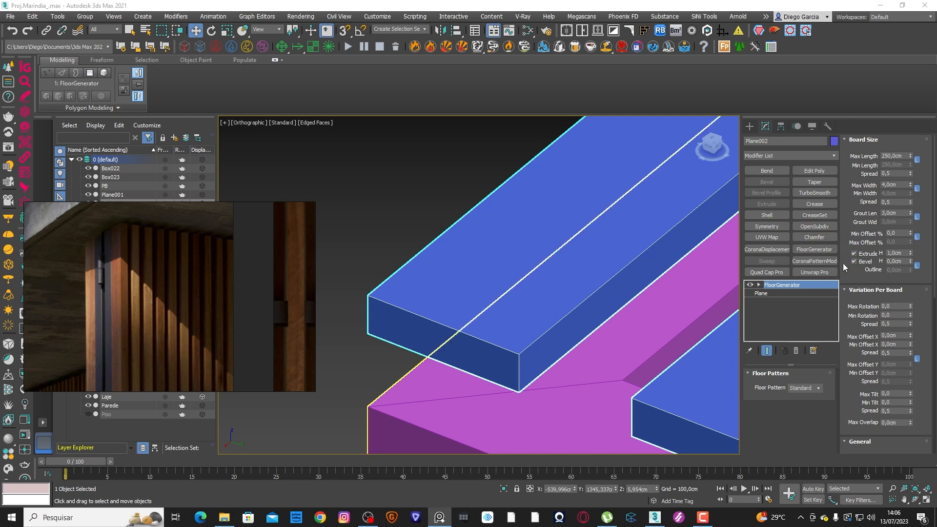
Step: Set the extrude height of the FloorGenerator boards to 3,5 cm
{"action": "left_click_drag", "start_coordinate": [905, 253], "coordinate": [876, 254]}
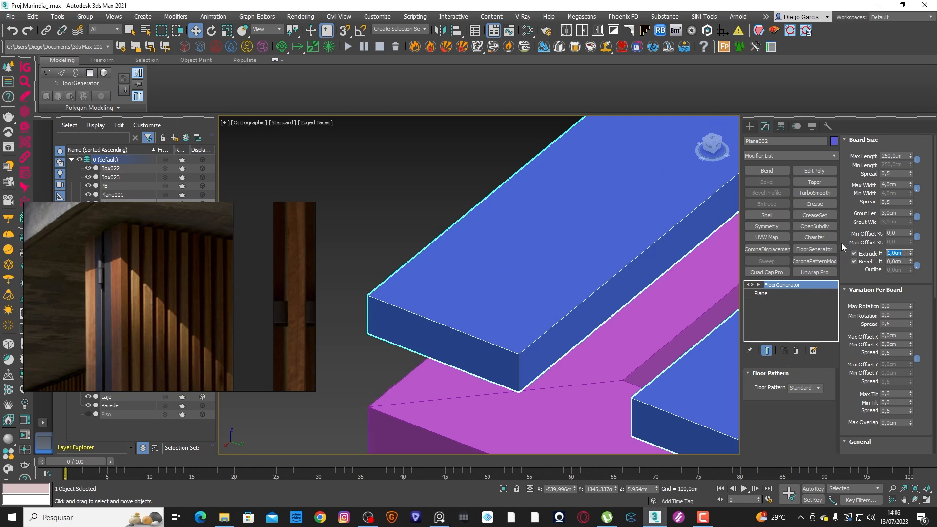
{"action": "type", "text": "3,5"}
{"action": "key", "text": "Return"}
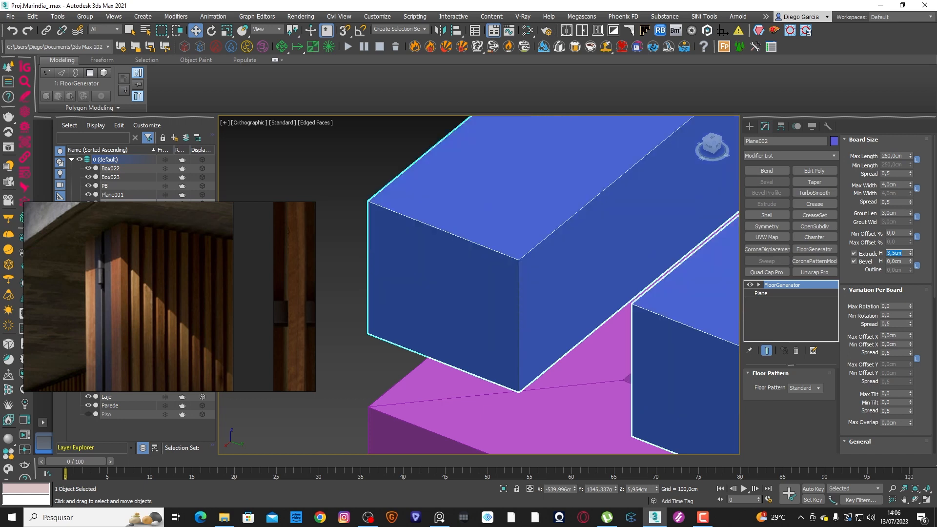
{"action": "scroll", "coordinate": [506, 251], "scroll_direction": "down", "scroll_amount": 10}
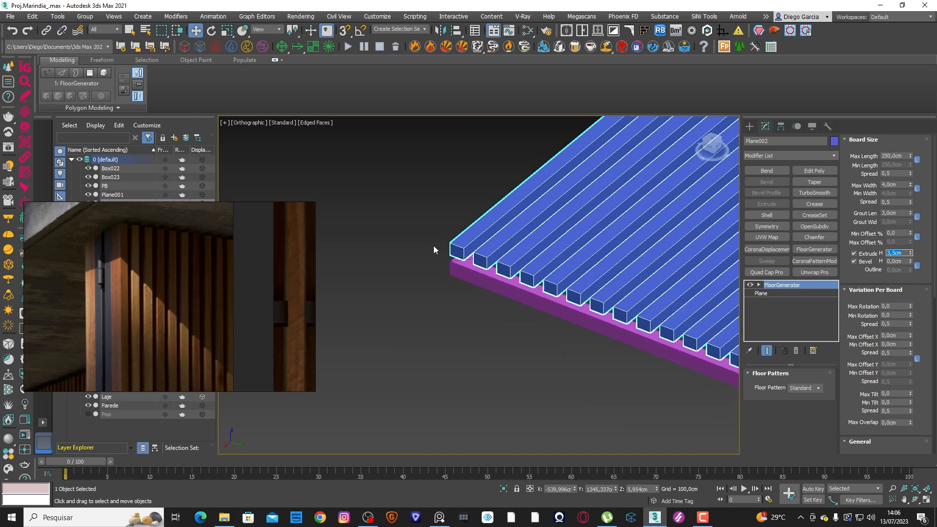
{"action": "middle_click_drag", "start_coordinate": [534, 229], "coordinate": [464, 253]}
{"action": "scroll", "coordinate": [464, 253], "scroll_direction": "up", "scroll_amount": 10}
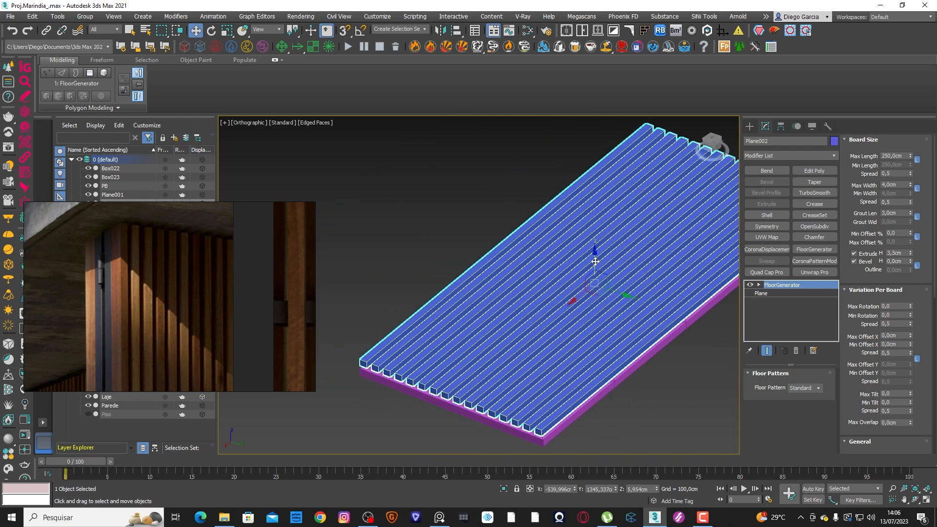
Step: Raise the slats well above the metal frame and examine their underside and end faces
{"action": "scroll", "coordinate": [602, 240], "scroll_direction": "down", "scroll_amount": 10}
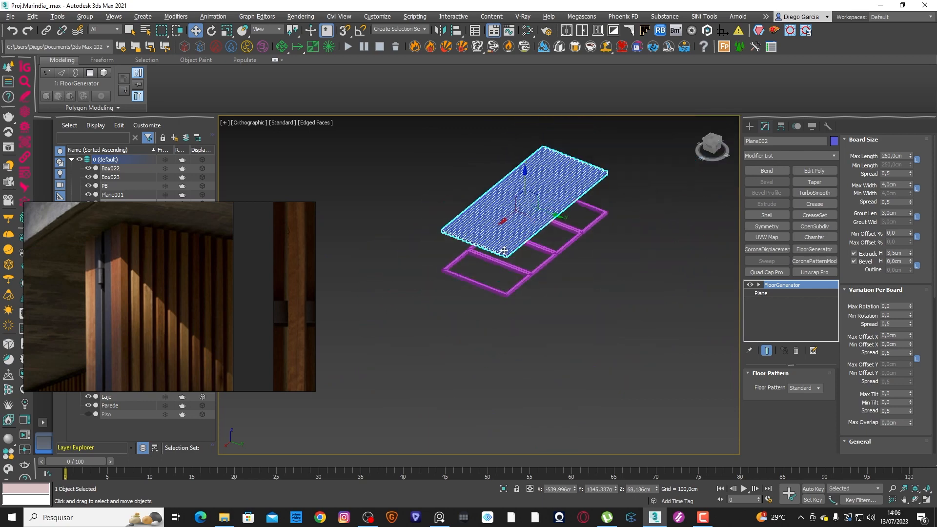
{"action": "scroll", "coordinate": [529, 186], "scroll_direction": "up", "scroll_amount": 10}
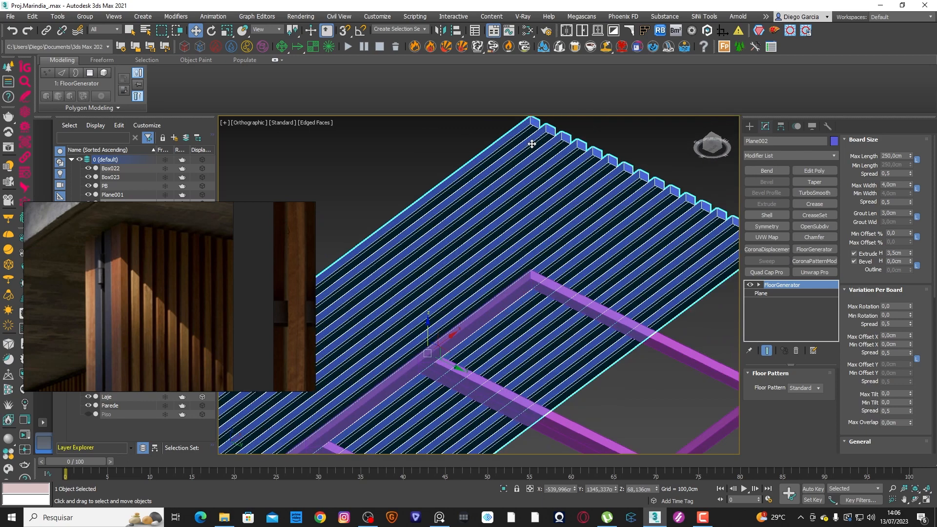
{"action": "scroll", "coordinate": [525, 213], "scroll_direction": "up", "scroll_amount": 5}
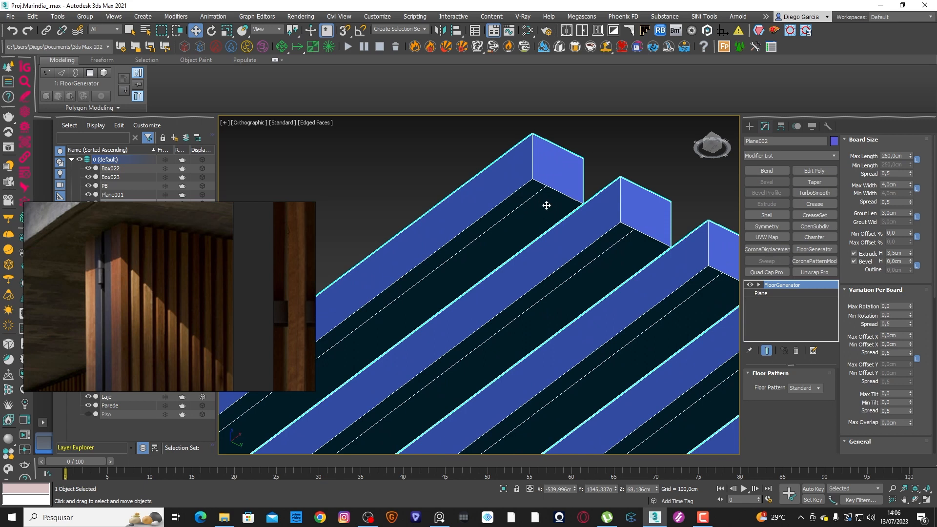
{"action": "key", "text": "ctrl+shift+d"}
{"action": "left_click_drag", "start_coordinate": [582, 125], "coordinate": [550, 134]}
{"action": "left_click_drag", "start_coordinate": [501, 156], "coordinate": [530, 179]}
{"action": "left_click_drag", "start_coordinate": [836, 228], "coordinate": [881, 252]}
{"action": "mouse_move", "coordinate": [101, 226]}
{"action": "left_mouse_down"}
{"action": "mouse_move", "coordinate": [123, 222]}
{"action": "mouse_move", "coordinate": [171, 250]}
{"action": "mouse_move", "coordinate": [157, 270]}
{"action": "left_mouse_up"}
{"action": "mouse_move", "coordinate": [150, 256]}
{"action": "left_mouse_down"}
{"action": "mouse_move", "coordinate": [170, 252]}
{"action": "mouse_move", "coordinate": [175, 287]}
{"action": "left_mouse_up"}
{"action": "left_click", "coordinate": [202, 268]}
{"action": "mouse_move", "coordinate": [202, 259]}
{"action": "left_mouse_down"}
{"action": "mouse_move", "coordinate": [219, 245]}
{"action": "mouse_move", "coordinate": [205, 244]}
{"action": "left_mouse_up"}
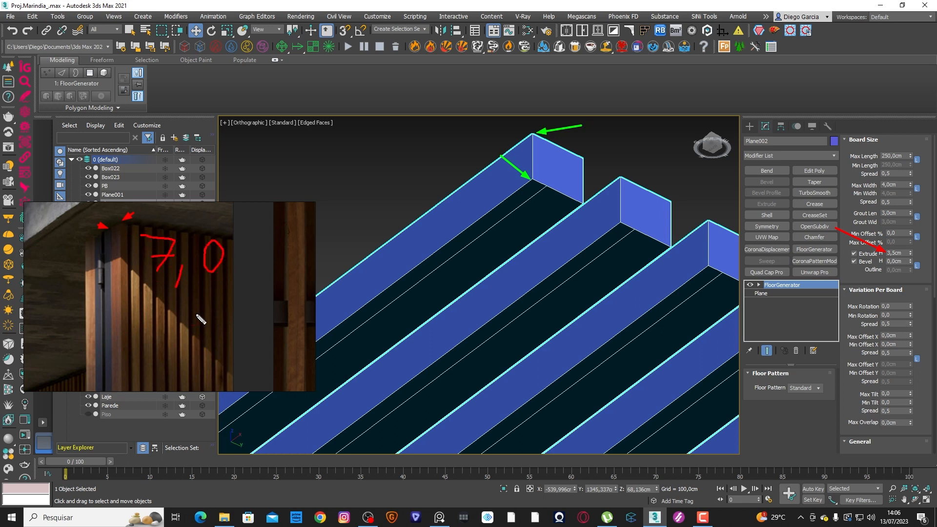
{"action": "key", "text": "Escape"}
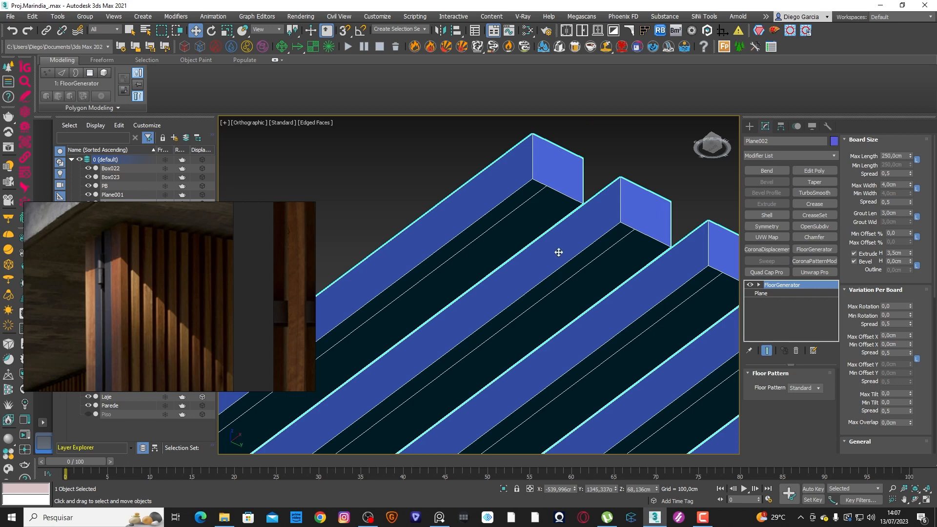
Step: Add a Symmetry modifier to the slats and set its mirror axis to Z to double their thickness
{"action": "left_click", "coordinate": [713, 145]}
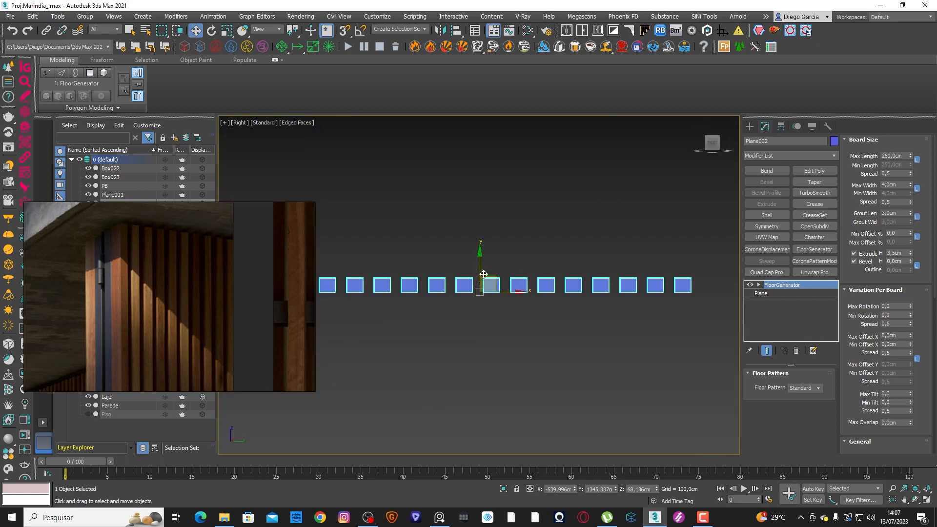
{"action": "scroll", "coordinate": [485, 287], "scroll_direction": "up", "scroll_amount": 3}
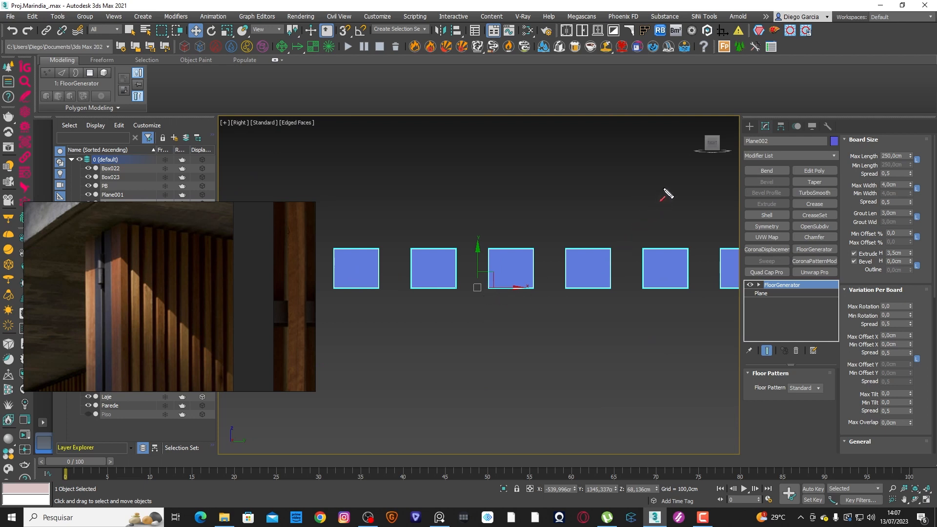
{"action": "left_click_drag", "start_coordinate": [664, 189], "coordinate": [745, 226]}
{"action": "left_click", "coordinate": [758, 227]}
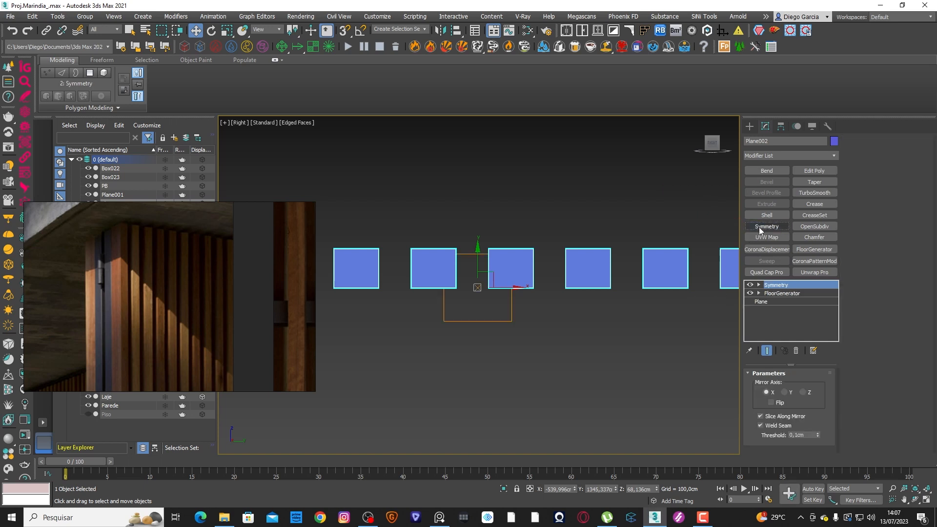
{"action": "left_click", "coordinate": [803, 392]}
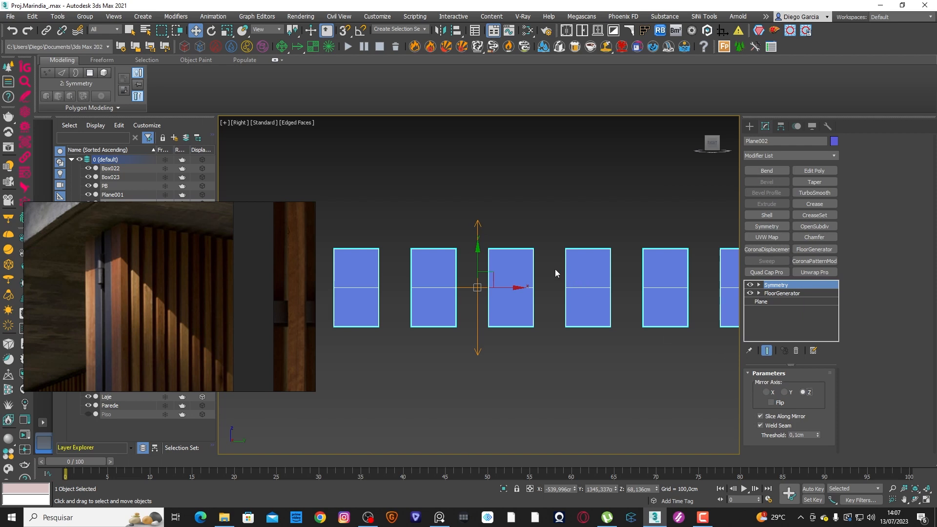
Step: Lower the slats and snap their underside onto the top face of the metal frame
{"action": "scroll", "coordinate": [555, 268], "scroll_direction": "down", "scroll_amount": 5}
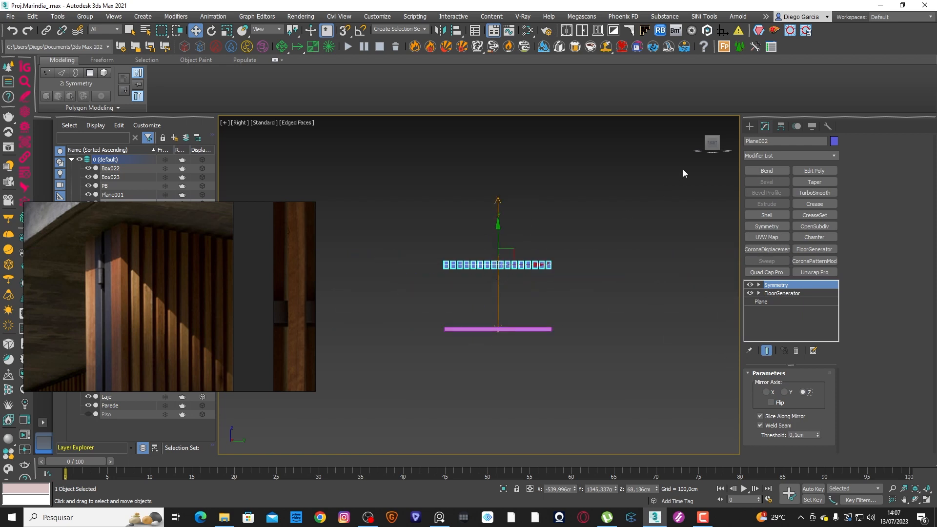
{"action": "left_click", "coordinate": [750, 126]}
{"action": "left_click_drag", "start_coordinate": [498, 235], "coordinate": [512, 277]}
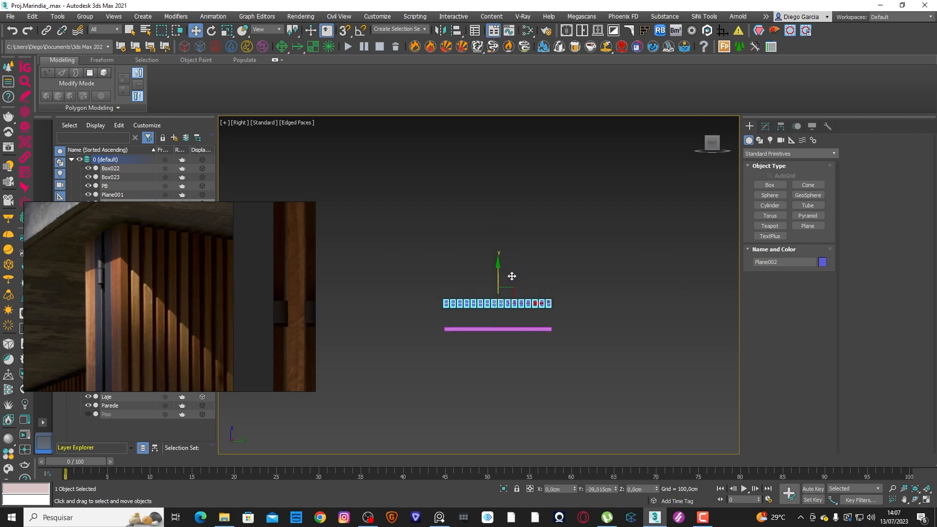
{"action": "scroll", "coordinate": [544, 339], "scroll_direction": "up", "scroll_amount": 6}
{"action": "key", "text": "s"}
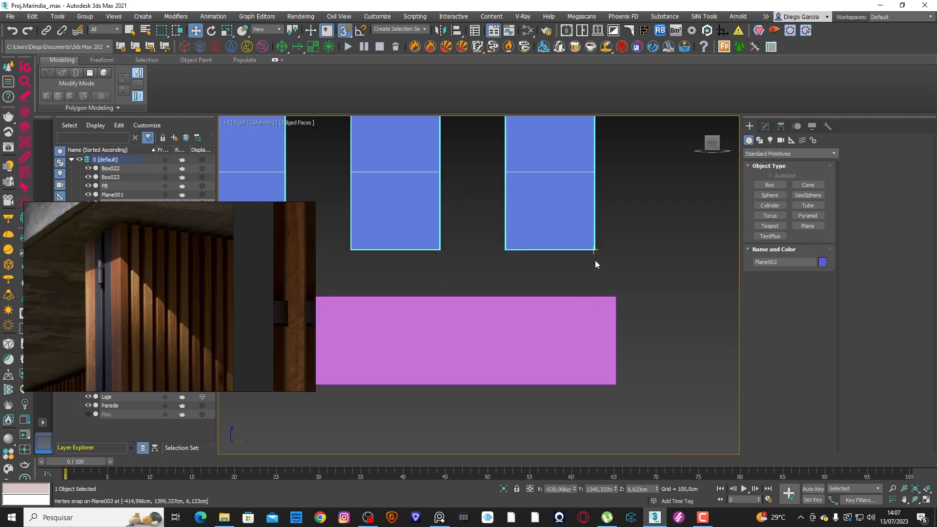
{"action": "left_click_drag", "start_coordinate": [594, 250], "coordinate": [611, 294]}
{"action": "key", "text": "s"}
{"action": "scroll", "coordinate": [625, 275], "scroll_direction": "down", "scroll_amount": 4}
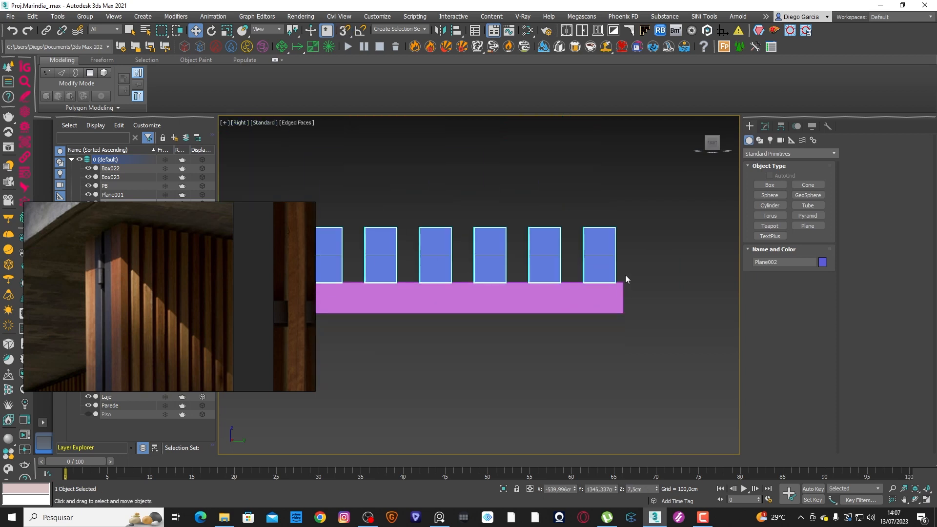
Step: Check where the outermost slats end on the frame and try a FloorGenerator grout length of 1,5 cm
{"action": "scroll", "coordinate": [625, 274], "scroll_direction": "down", "scroll_amount": 3}
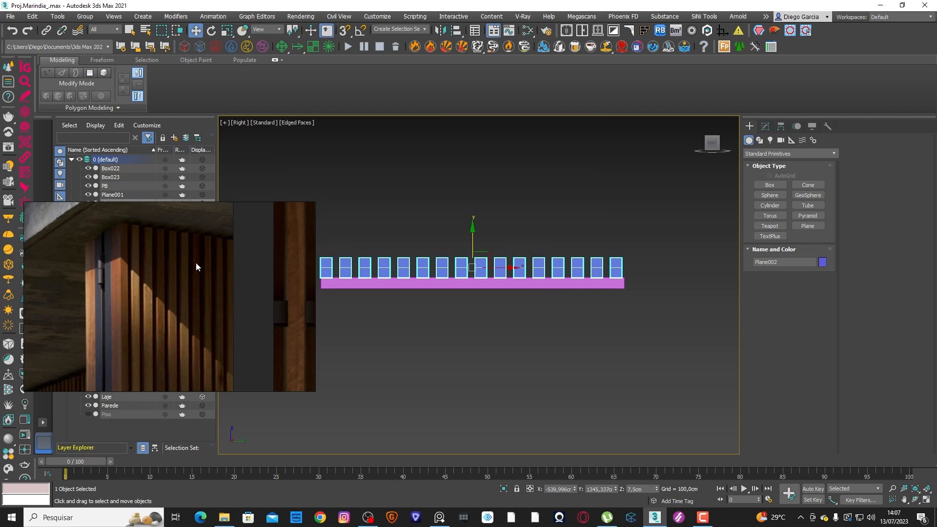
{"action": "scroll", "coordinate": [401, 278], "scroll_direction": "up", "scroll_amount": 5}
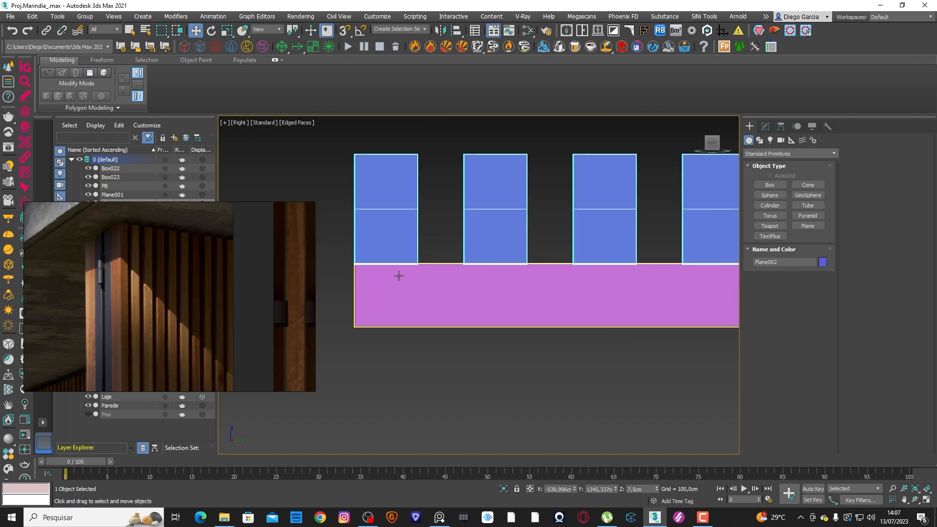
{"action": "scroll", "coordinate": [399, 276], "scroll_direction": "down", "scroll_amount": 5}
{"action": "middle_click_drag", "start_coordinate": [595, 303], "coordinate": [523, 298]}
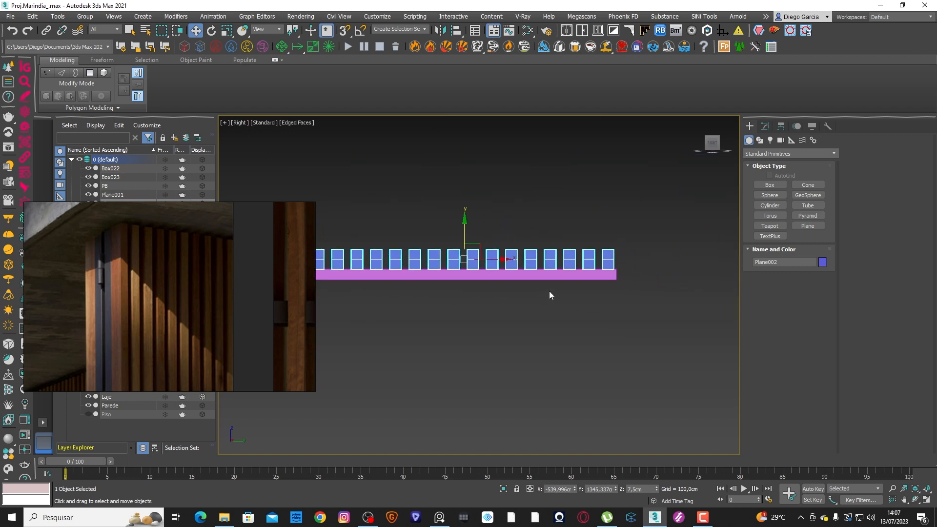
{"action": "scroll", "coordinate": [607, 266], "scroll_direction": "up", "scroll_amount": 8}
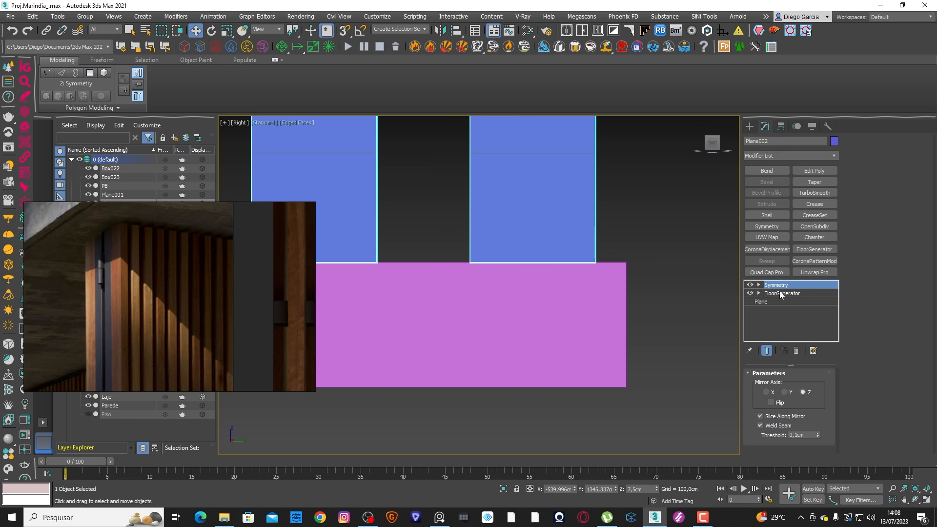
{"action": "left_click", "coordinate": [789, 293]}
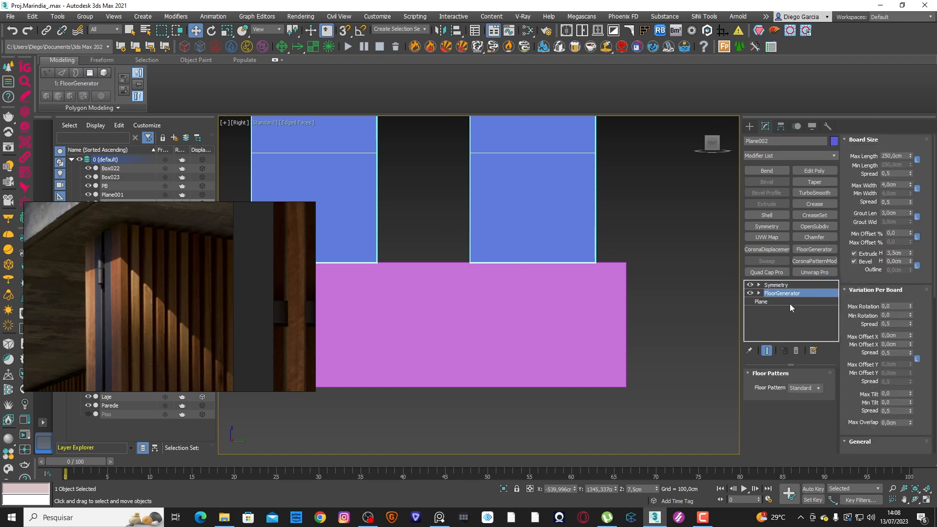
{"action": "double_click", "coordinate": [893, 214]}
{"action": "type", "text": "1,5"}
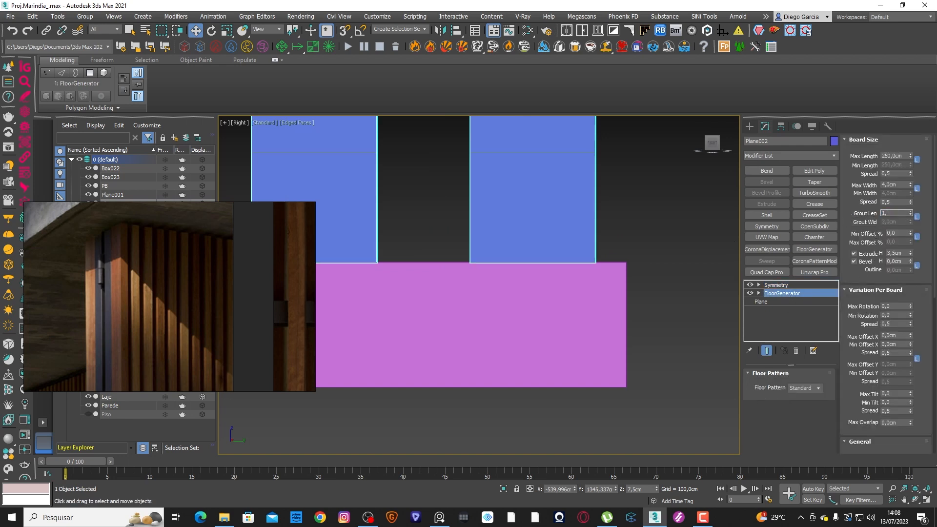
{"action": "key", "text": "Return"}
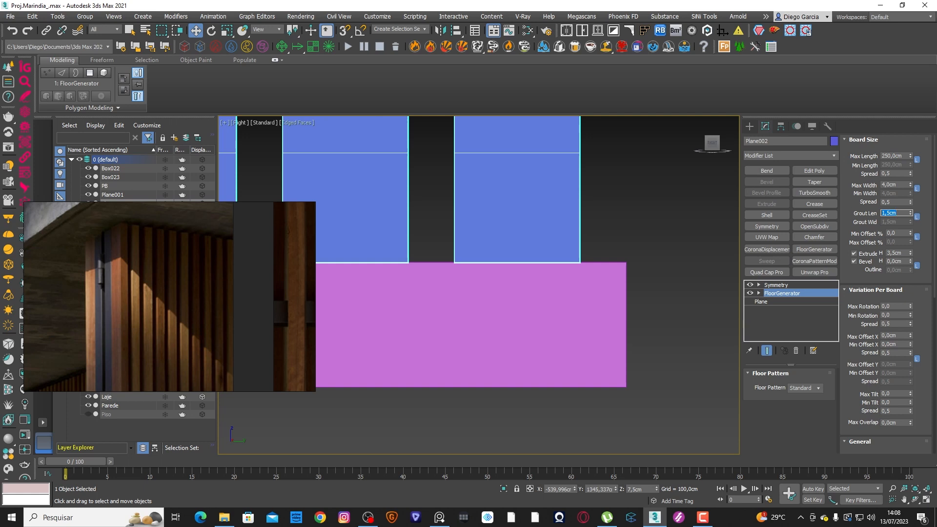
Step: Try grout lengths of 3,5 cm and 4 cm, and keep 3,5 cm for the gaps between the slats
{"action": "type", "text": "3,5"}
{"action": "key", "text": "Return"}
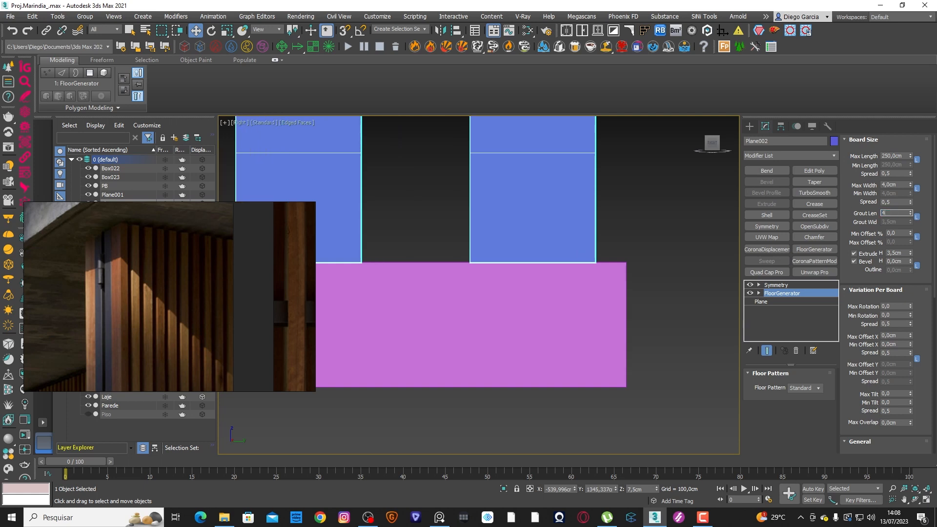
{"action": "key", "text": "Return"}
{"action": "type", "text": "3,5"}
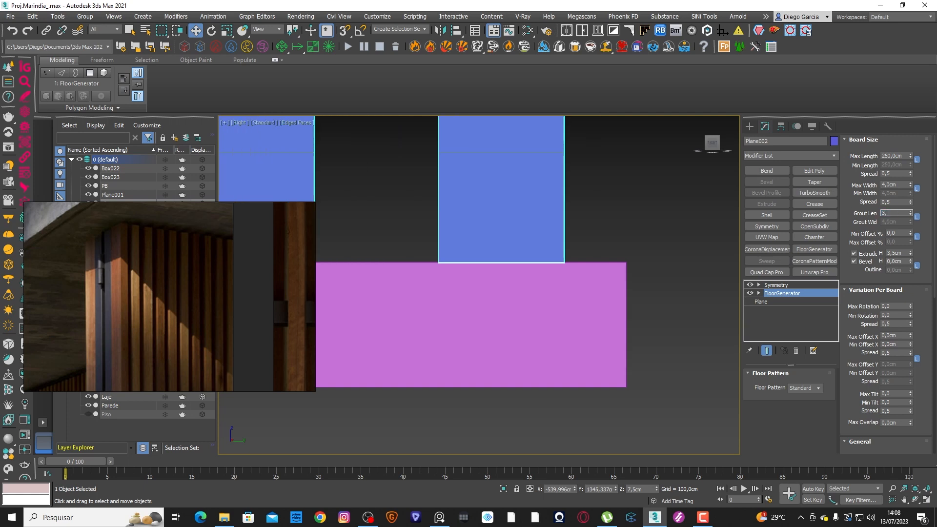
{"action": "key", "text": "Return"}
{"action": "scroll", "coordinate": [615, 299], "scroll_direction": "down", "scroll_amount": 8}
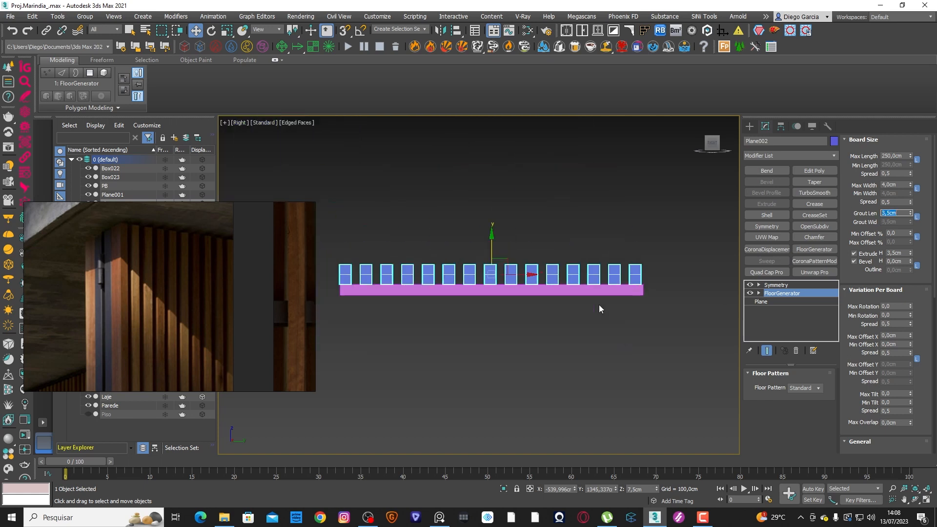
Step: Add an Edit Poly modifier between FloorGenerator and Symmetry and move the last slat's vertices outward to the frame's edge
{"action": "scroll", "coordinate": [366, 277], "scroll_direction": "up", "scroll_amount": 6}
{"action": "scroll", "coordinate": [367, 277], "scroll_direction": "down", "scroll_amount": 6}
{"action": "scroll", "coordinate": [644, 276], "scroll_direction": "up", "scroll_amount": 6}
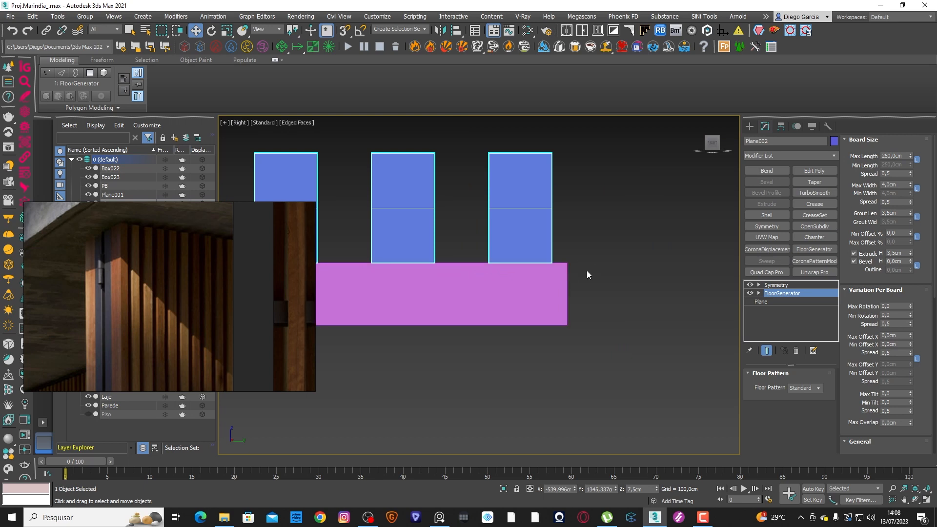
{"action": "left_click", "coordinate": [796, 172]}
{"action": "left_click", "coordinate": [858, 151]}
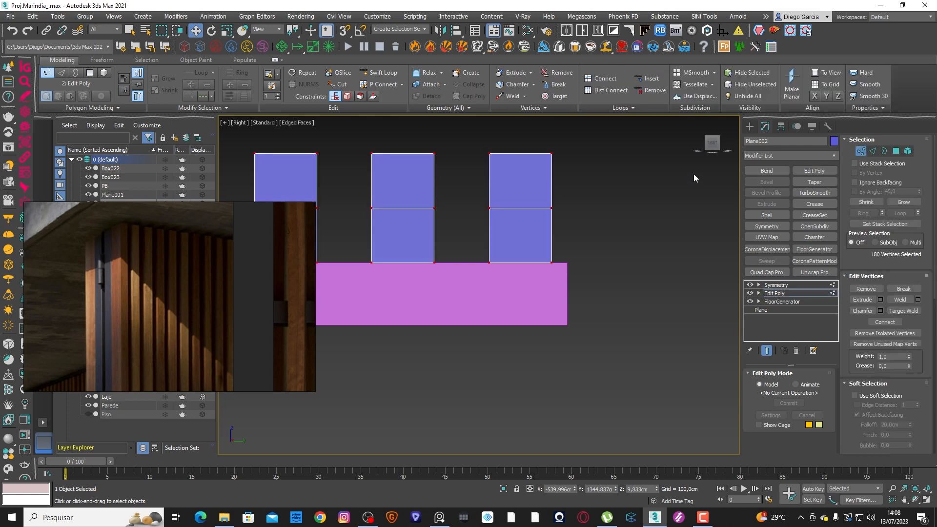
{"action": "left_click_drag", "start_coordinate": [627, 141], "coordinate": [472, 276]}
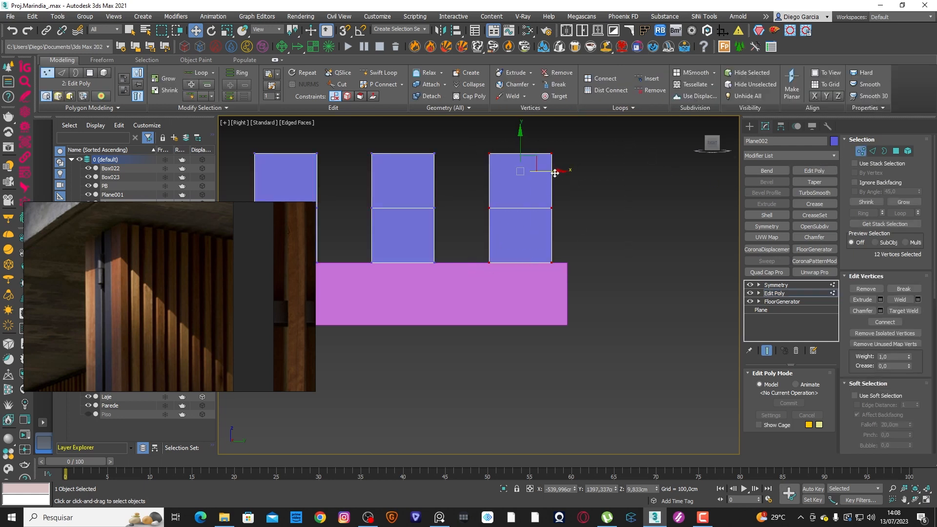
{"action": "left_click_drag", "start_coordinate": [556, 171], "coordinate": [567, 171]}
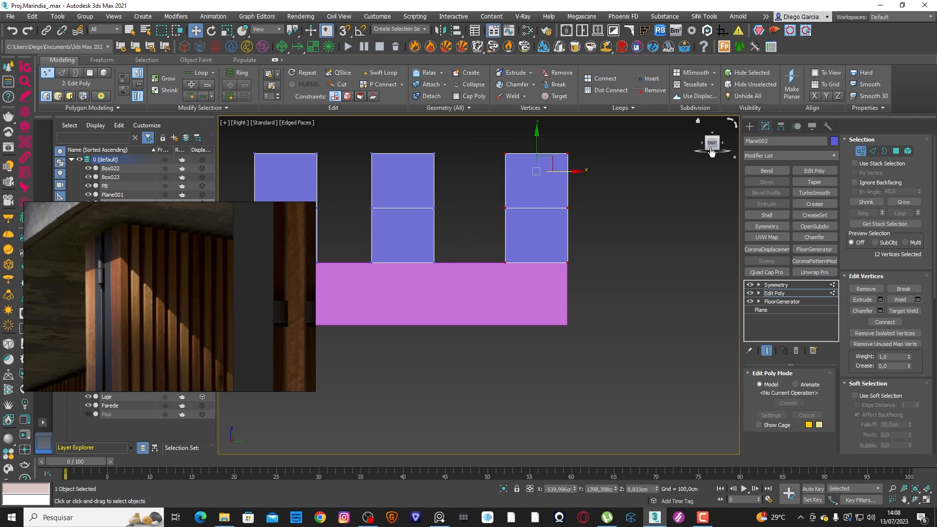
Step: Fine-tune the last slat so its outer side is flush with the frame's edge, then finish vertex editing and deselect the slats
{"action": "scroll", "coordinate": [576, 268], "scroll_direction": "up", "scroll_amount": 5}
{"action": "key", "text": "s"}
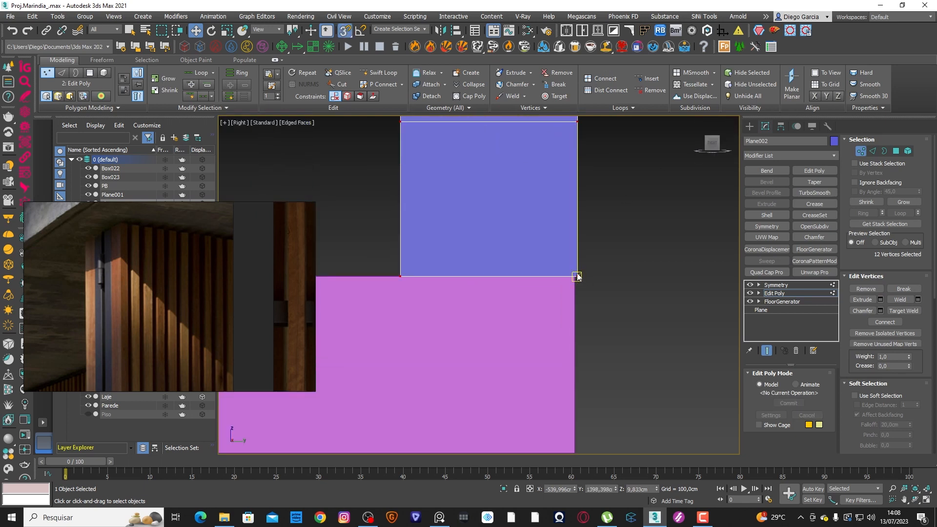
{"action": "key", "text": "s"}
{"action": "scroll", "coordinate": [581, 274], "scroll_direction": "down", "scroll_amount": 5}
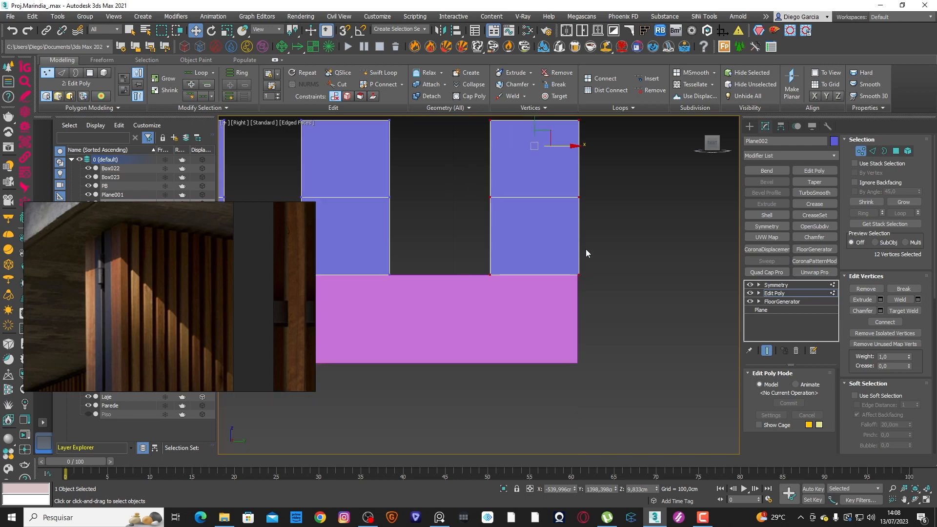
{"action": "key", "text": "ctrl+z"}
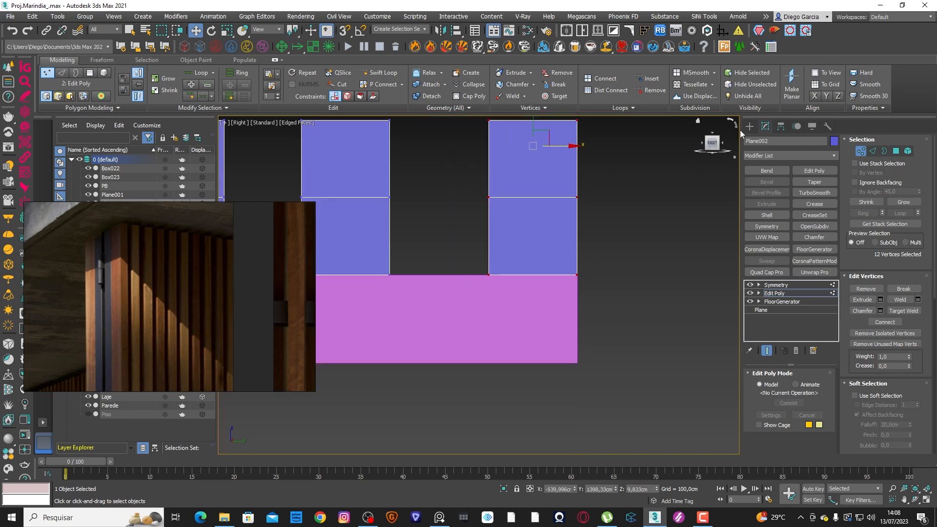
{"action": "left_click", "coordinate": [749, 127]}
{"action": "scroll", "coordinate": [611, 257], "scroll_direction": "down", "scroll_amount": 6}
{"action": "middle_click_drag", "start_coordinate": [551, 288], "coordinate": [527, 377], "text": "alt"}
{"action": "left_click", "coordinate": [527, 376]}
{"action": "scroll", "coordinate": [528, 372], "scroll_direction": "down", "scroll_amount": 2}
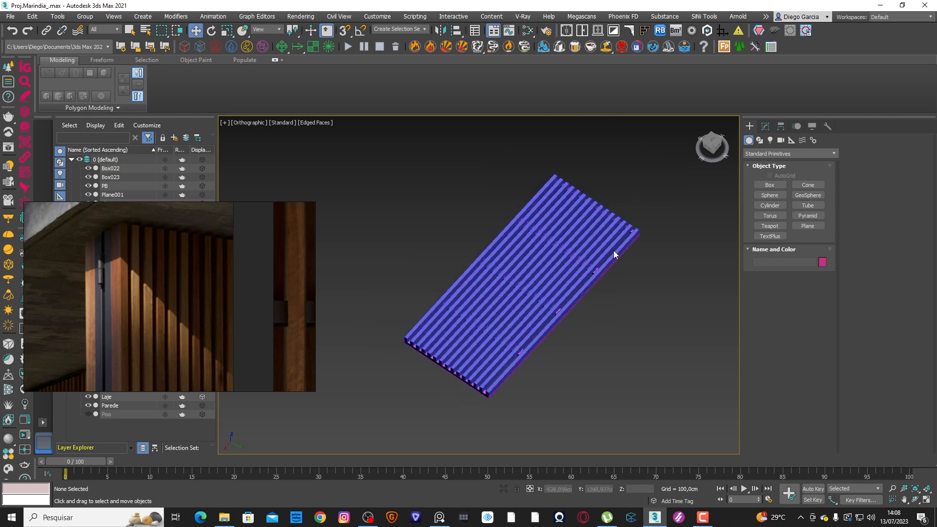
Step: Inspect the slat panel and its metal frame from above and at the corner, and compare them with the hinge in the reference photo
{"action": "left_click", "coordinate": [706, 145]}
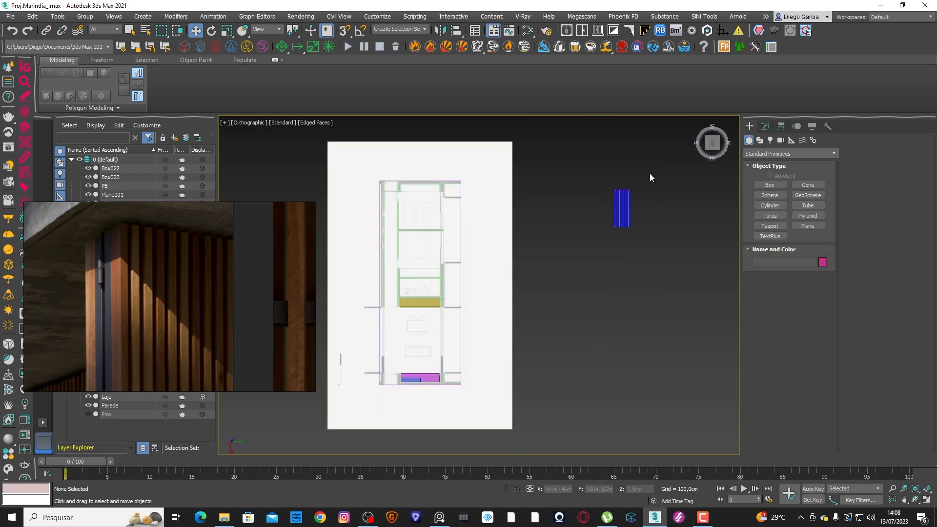
{"action": "scroll", "coordinate": [635, 215], "scroll_direction": "up", "scroll_amount": 6}
{"action": "middle_click_drag", "start_coordinate": [625, 235], "coordinate": [566, 290]}
{"action": "middle_click_drag", "start_coordinate": [512, 365], "coordinate": [479, 301], "text": "alt"}
{"action": "scroll", "coordinate": [517, 341], "scroll_direction": "up", "scroll_amount": 4}
{"action": "middle_click_drag", "start_coordinate": [581, 383], "coordinate": [425, 313]}
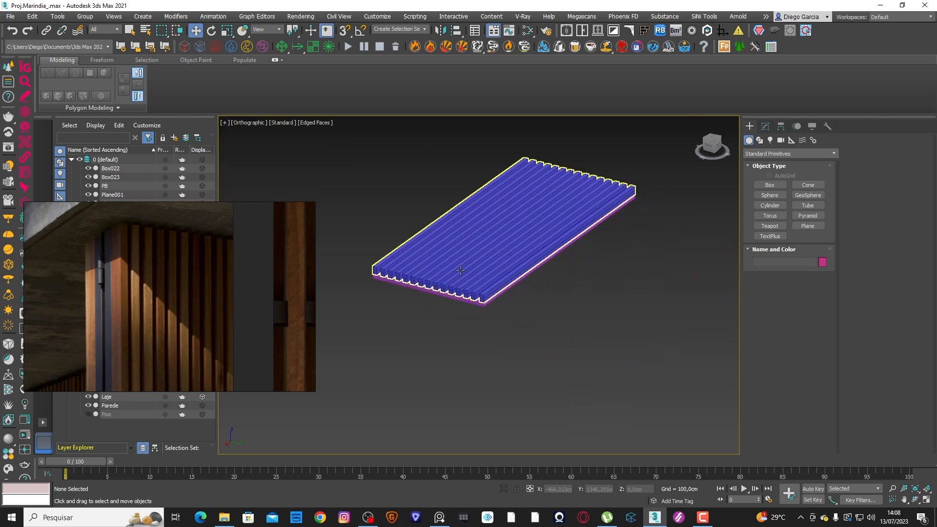
{"action": "left_click", "coordinate": [460, 271]}
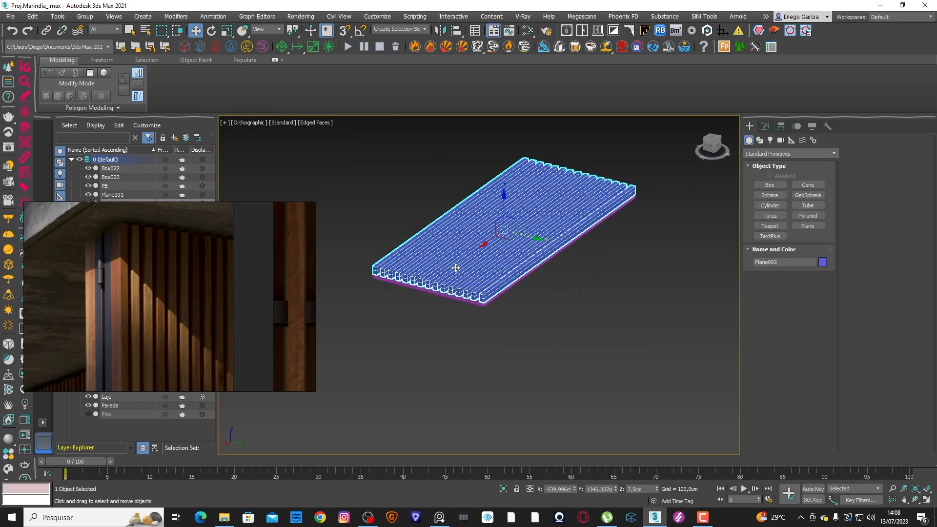
{"action": "scroll", "coordinate": [491, 325], "scroll_direction": "up", "scroll_amount": 4}
{"action": "left_click", "coordinate": [472, 275]}
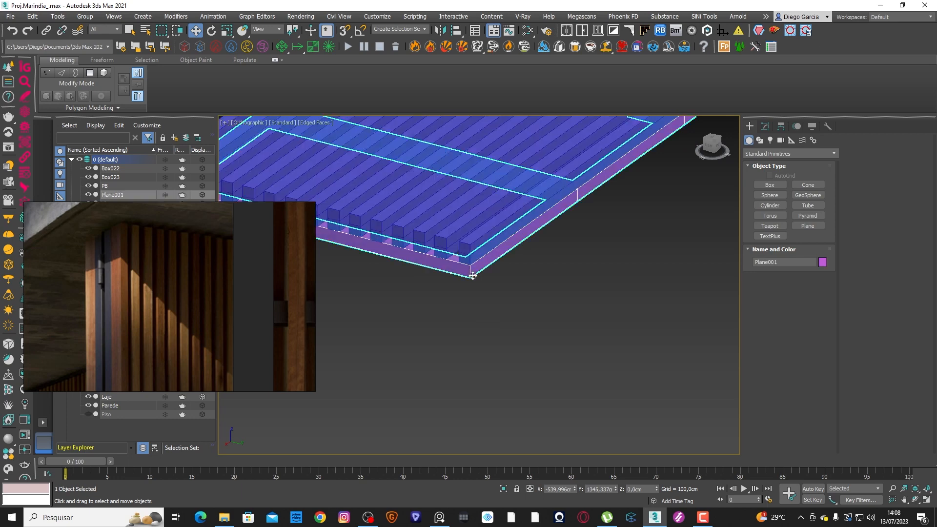
{"action": "left_click", "coordinate": [522, 296]}
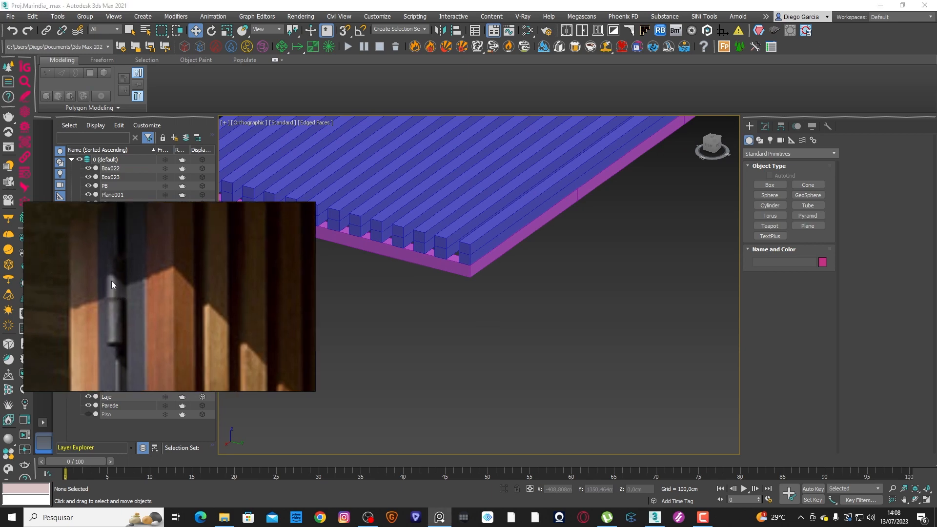
{"action": "scroll", "coordinate": [496, 324], "scroll_direction": "down", "scroll_amount": 4}
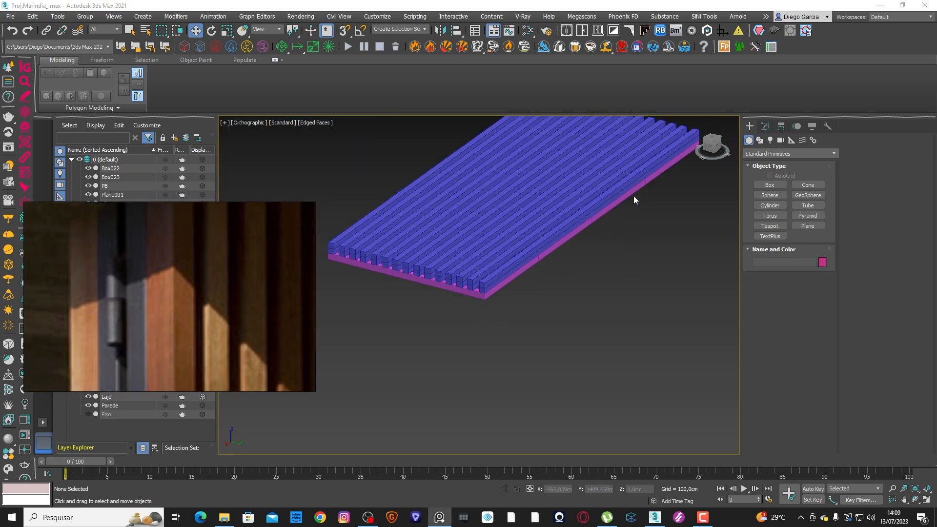
Step: Create a small cylinder about 0,5 cm in radius just outside the frame's long edge, beside a crossbar, as the hinge body
{"action": "left_click", "coordinate": [712, 140]}
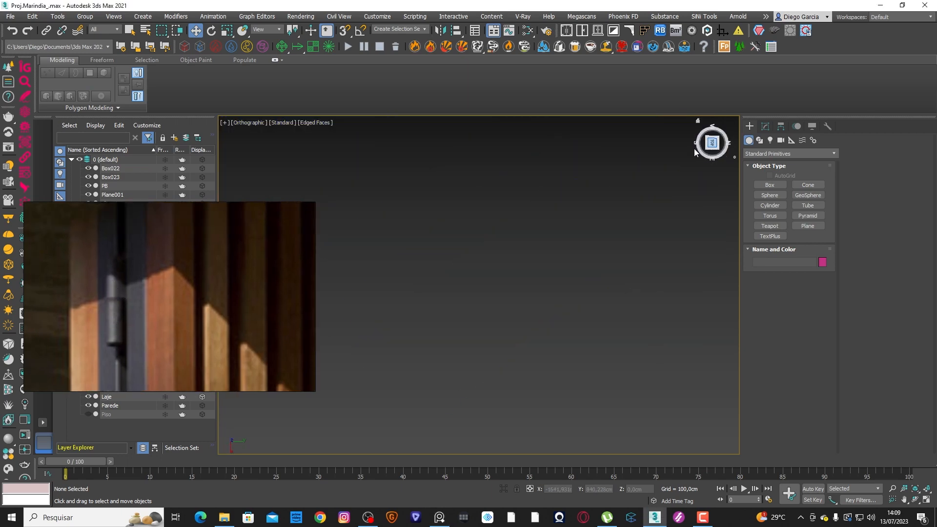
{"action": "middle_click_drag", "start_coordinate": [585, 286], "coordinate": [470, 324]}
{"action": "scroll", "coordinate": [520, 231], "scroll_direction": "up", "scroll_amount": 5}
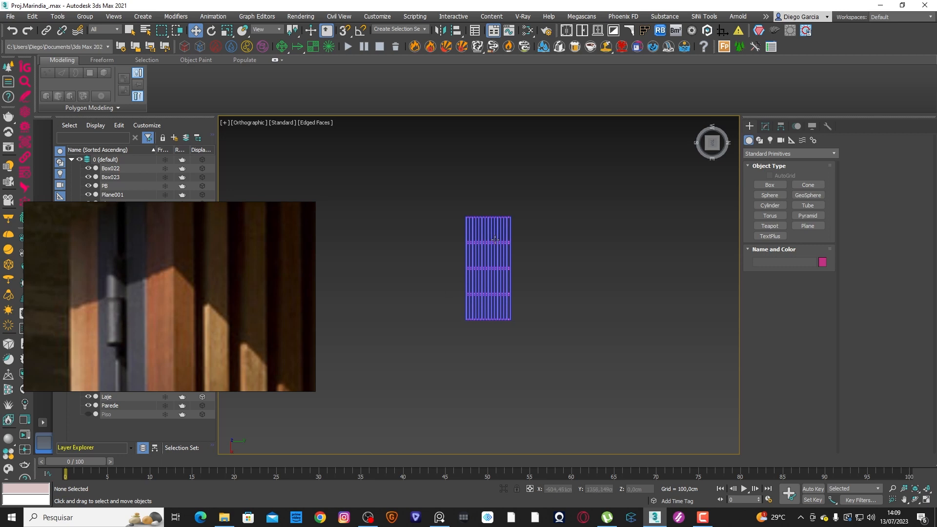
{"action": "scroll", "coordinate": [520, 243], "scroll_direction": "up", "scroll_amount": 5}
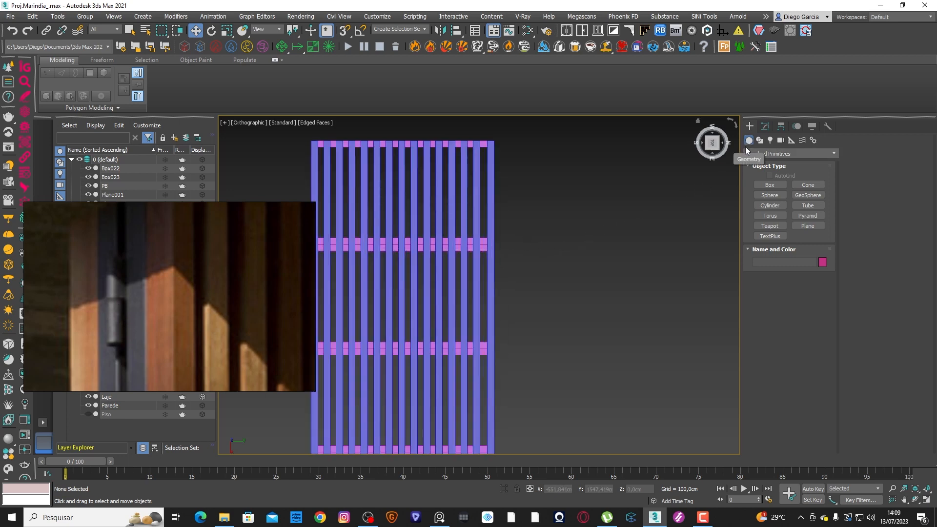
{"action": "left_click", "coordinate": [762, 206]}
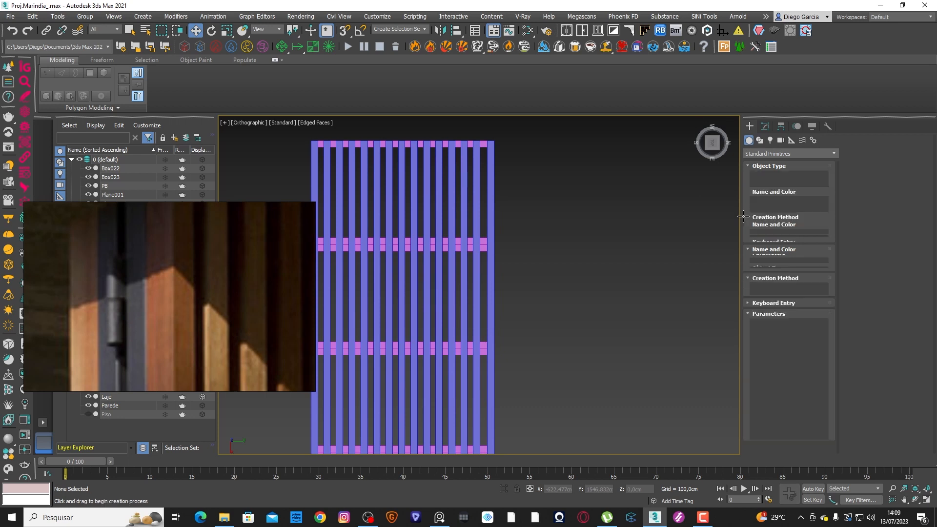
{"action": "scroll", "coordinate": [494, 247], "scroll_direction": "up", "scroll_amount": 5}
{"action": "scroll", "coordinate": [500, 247], "scroll_direction": "up", "scroll_amount": 4}
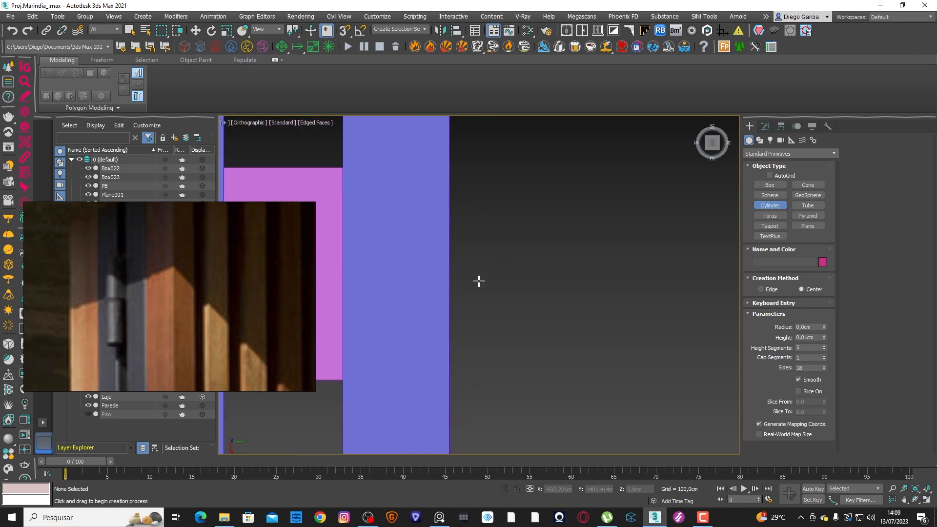
{"action": "left_click_drag", "start_coordinate": [490, 279], "coordinate": [502, 283]}
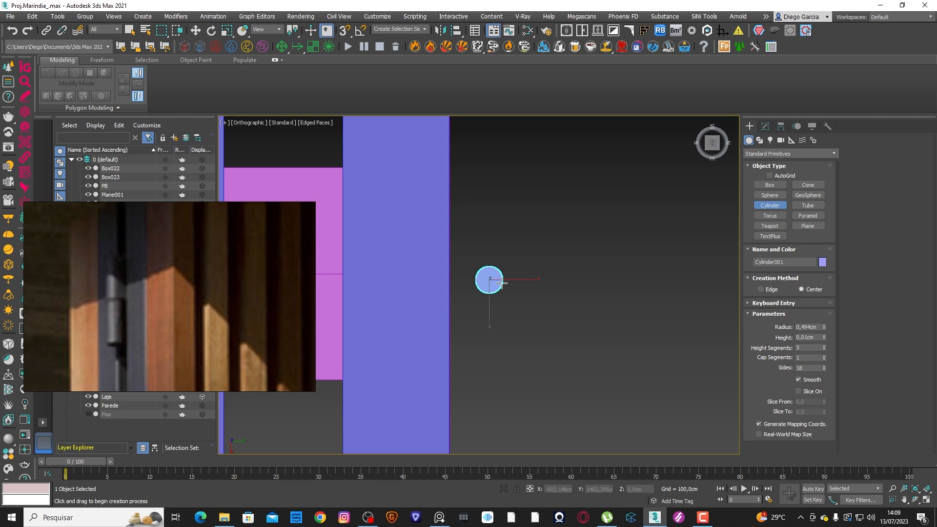
{"action": "left_click", "coordinate": [504, 251]}
{"action": "scroll", "coordinate": [518, 257], "scroll_direction": "down", "scroll_amount": 3}
{"action": "middle_click_drag", "start_coordinate": [522, 284], "coordinate": [495, 276], "text": "alt"}
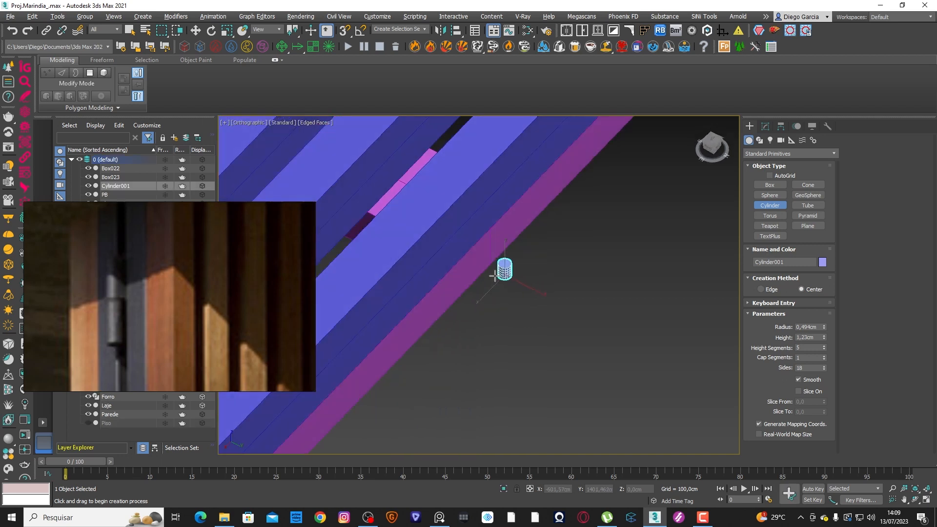
Step: Set the hinge cylinder's radius to 0,5 cm and its height to 3 cm
{"action": "scroll", "coordinate": [494, 276], "scroll_direction": "up", "scroll_amount": 5}
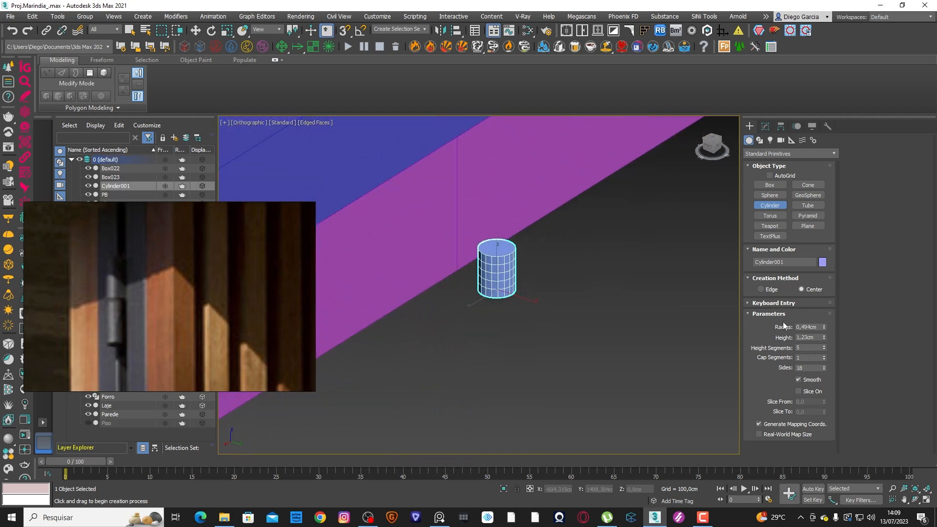
{"action": "double_click", "coordinate": [818, 327]}
{"action": "type", "text": "0,5"}
{"action": "key", "text": "Return"}
{"action": "double_click", "coordinate": [805, 337]}
{"action": "type", "text": "3"}
{"action": "key", "text": "Return"}
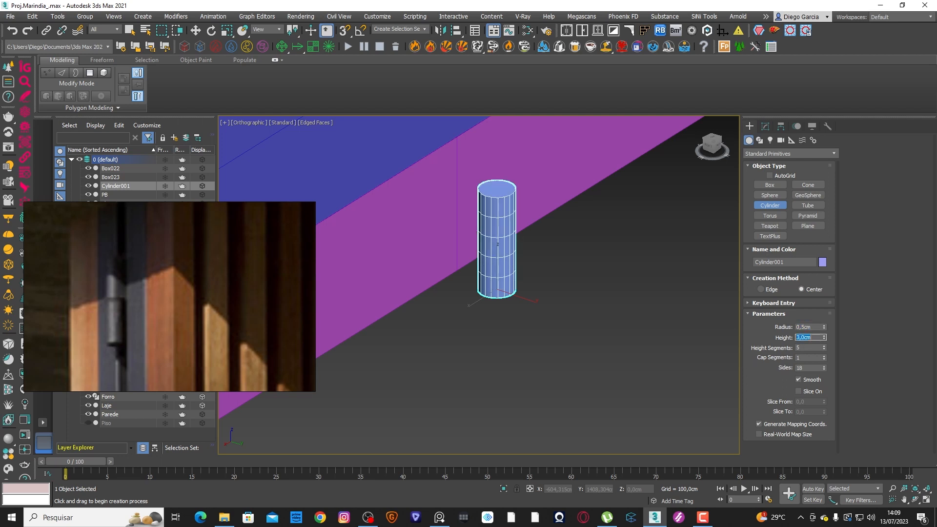
Step: Try a radius of 1 cm for the hinge cylinder, then settle on a radius of 0,7 cm
{"action": "middle_click_drag", "start_coordinate": [498, 350], "coordinate": [692, 360], "text": "alt"}
{"action": "double_click", "coordinate": [811, 327]}
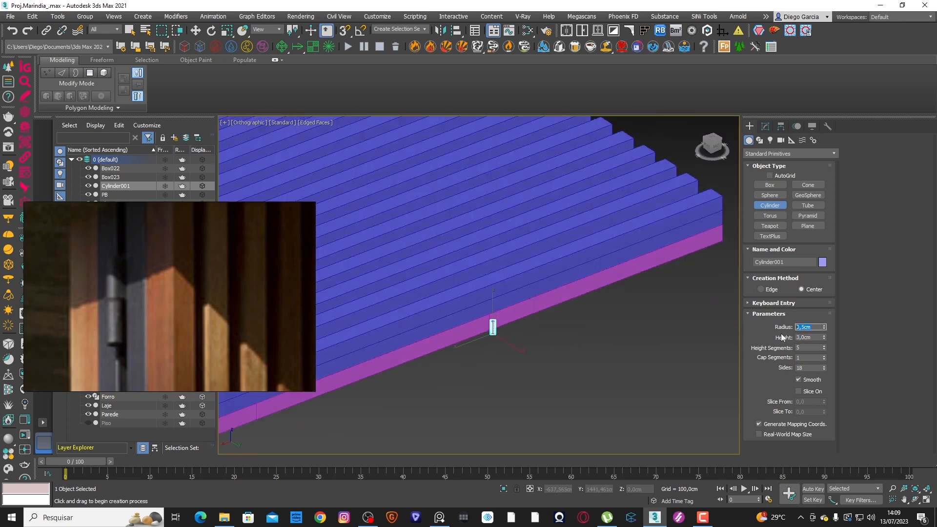
{"action": "type", "text": "1"}
{"action": "key", "text": "Return"}
{"action": "type", "text": ",7"}
{"action": "key", "text": "Return"}
Step: Mark the cylinder's horizontal segment rings with temporary red pen strokes and clear the annotations
{"action": "scroll", "coordinate": [493, 339], "scroll_direction": "up", "scroll_amount": 4}
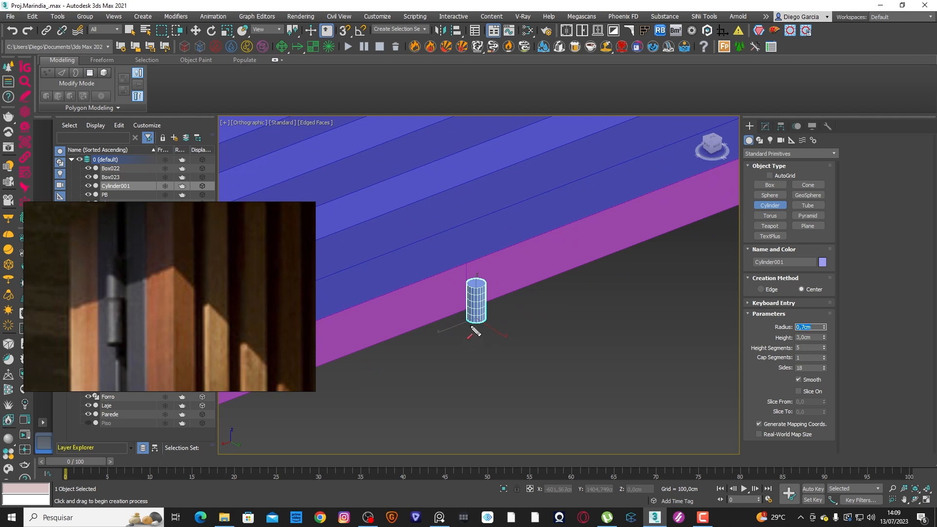
{"action": "scroll", "coordinate": [476, 333], "scroll_direction": "up", "scroll_amount": 3}
{"action": "scroll", "coordinate": [476, 333], "scroll_direction": "up", "scroll_amount": 2}
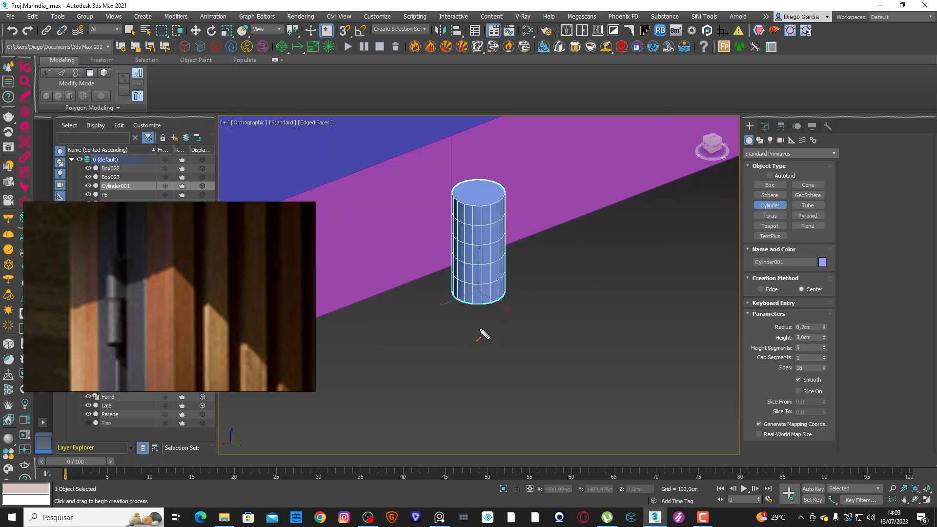
{"action": "mouse_move", "coordinate": [448, 268]}
{"action": "left_mouse_down"}
{"action": "mouse_move", "coordinate": [466, 284]}
{"action": "mouse_move", "coordinate": [506, 276]}
{"action": "left_mouse_up"}
{"action": "left_click_drag", "start_coordinate": [444, 251], "coordinate": [512, 256]}
{"action": "left_click_drag", "start_coordinate": [446, 226], "coordinate": [512, 230]}
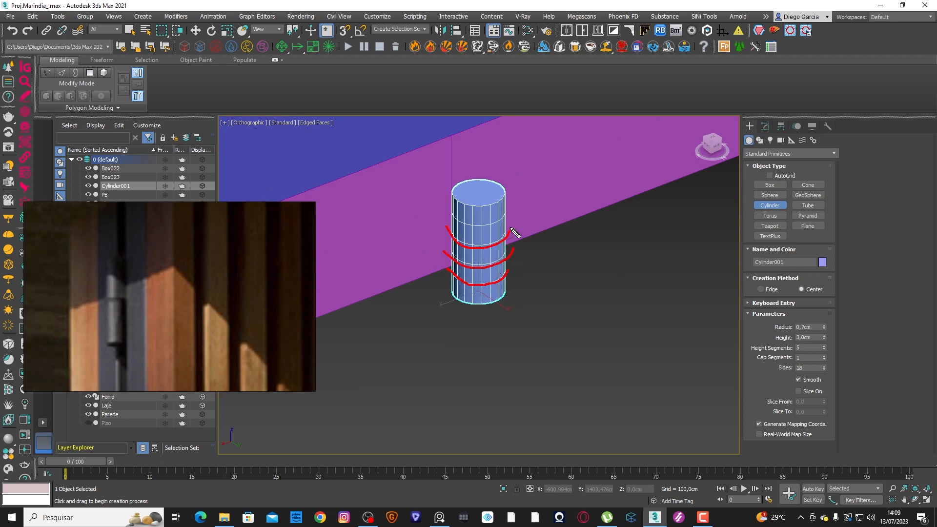
{"action": "key", "text": "Escape"}
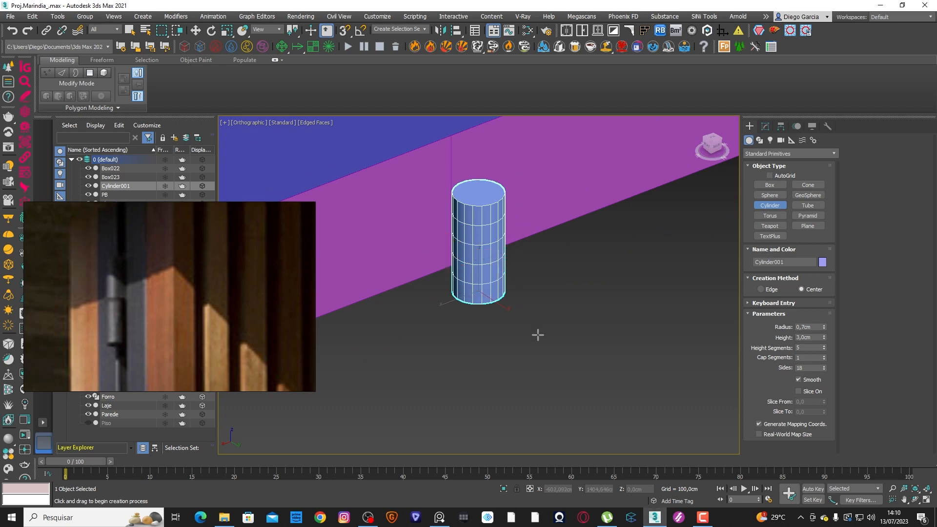
{"action": "key", "text": "ctrl+shift+d"}
{"action": "left_click_drag", "start_coordinate": [697, 325], "coordinate": [751, 345]}
{"action": "key", "text": "Escape"}
Step: Reduce the hinge cylinder's height segments to 1 and compare its shape with the reference hinge
{"action": "right_click", "coordinate": [824, 348]}
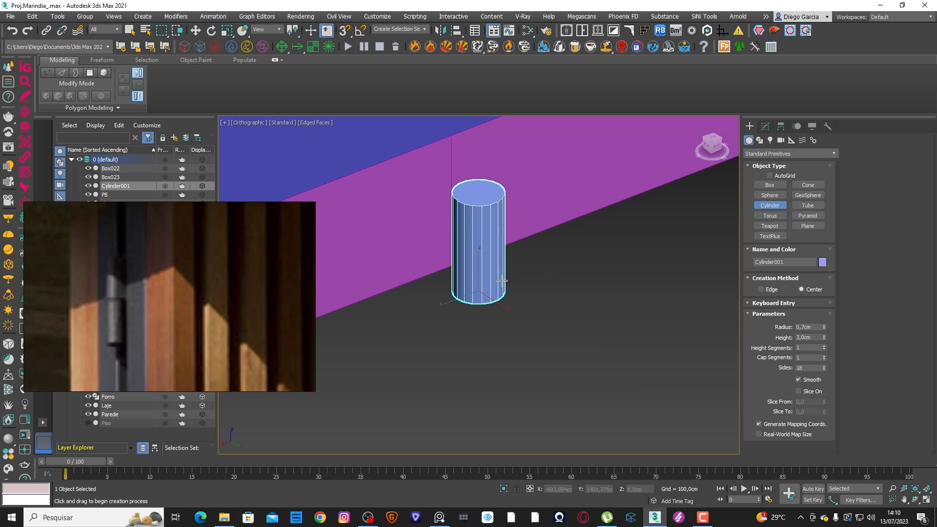
{"action": "middle_click_drag", "start_coordinate": [481, 278], "coordinate": [475, 304]}
{"action": "scroll", "coordinate": [446, 293], "scroll_direction": "down", "scroll_amount": 3}
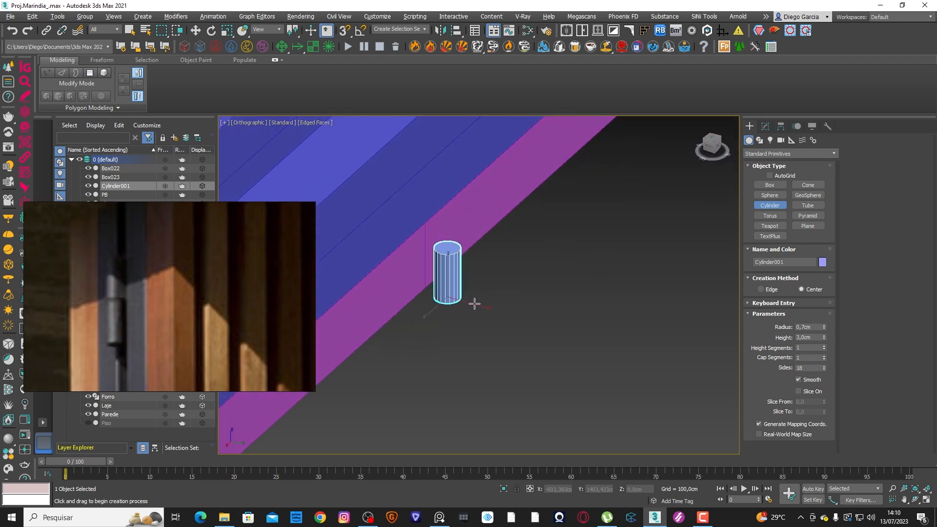
{"action": "scroll", "coordinate": [455, 274], "scroll_direction": "up", "scroll_amount": 3}
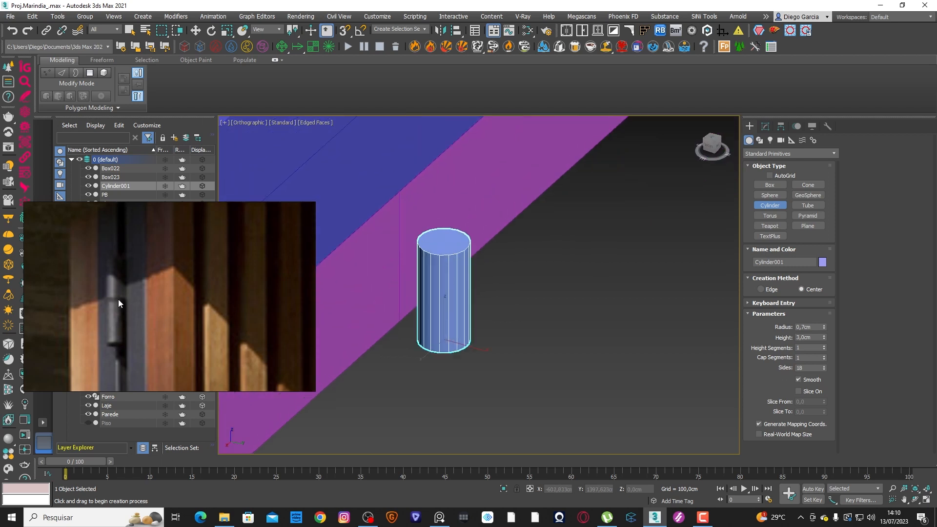
Step: Add an Edit Poly modifier to the cylinder and inset its top and bottom cap polygons slightly to form a thin rim
{"action": "left_click", "coordinate": [765, 126]}
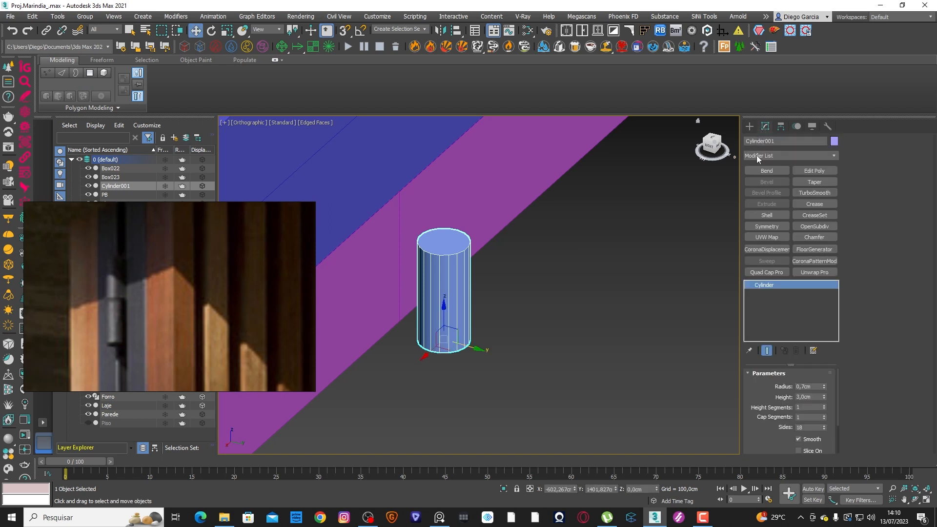
{"action": "left_click", "coordinate": [801, 171]}
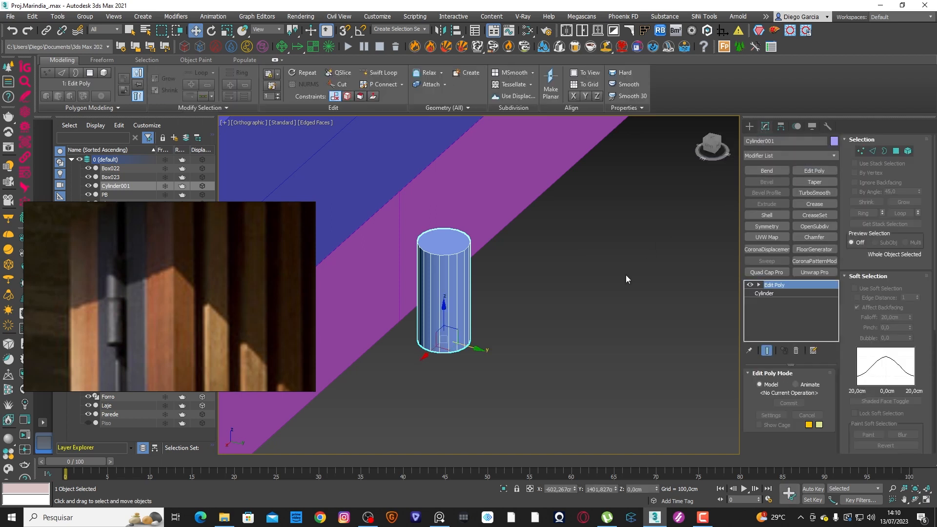
{"action": "left_click", "coordinate": [897, 150]}
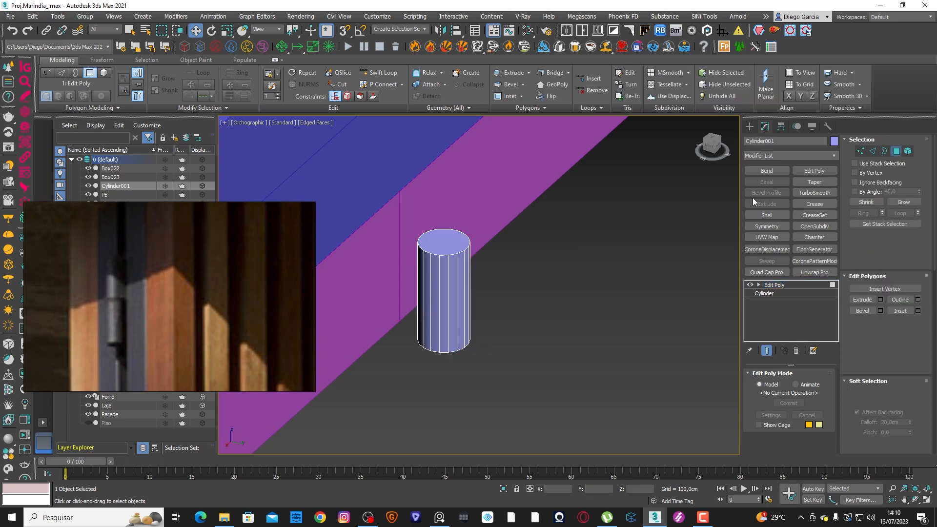
{"action": "left_click", "coordinate": [427, 237]}
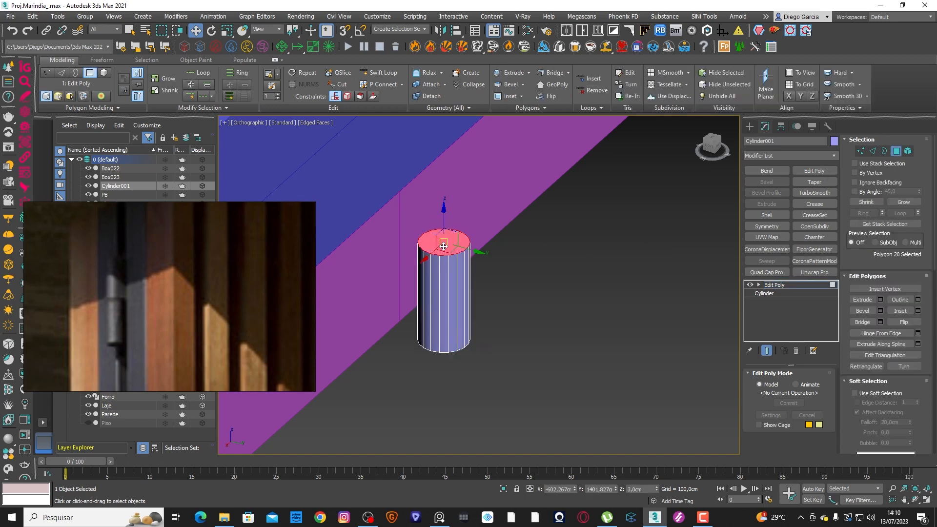
{"action": "mouse_move", "coordinate": [473, 345]}
{"action": "middle_mouse_down", "text": "alt"}
{"action": "mouse_move", "coordinate": [474, 268]}
{"action": "mouse_move", "coordinate": [468, 331]}
{"action": "middle_mouse_up", "text": "alt"}
{"action": "left_click", "coordinate": [444, 312], "text": "ctrl"}
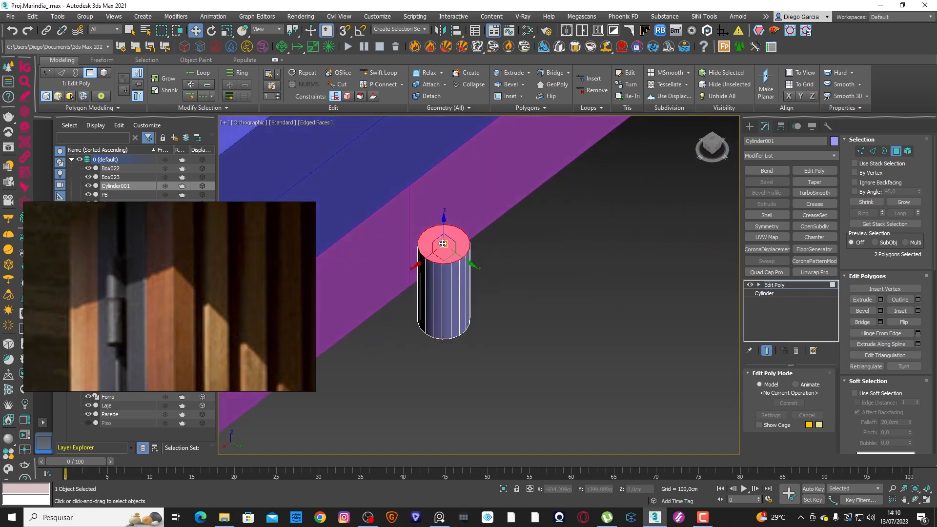
{"action": "scroll", "coordinate": [444, 244], "scroll_direction": "up", "scroll_amount": 5}
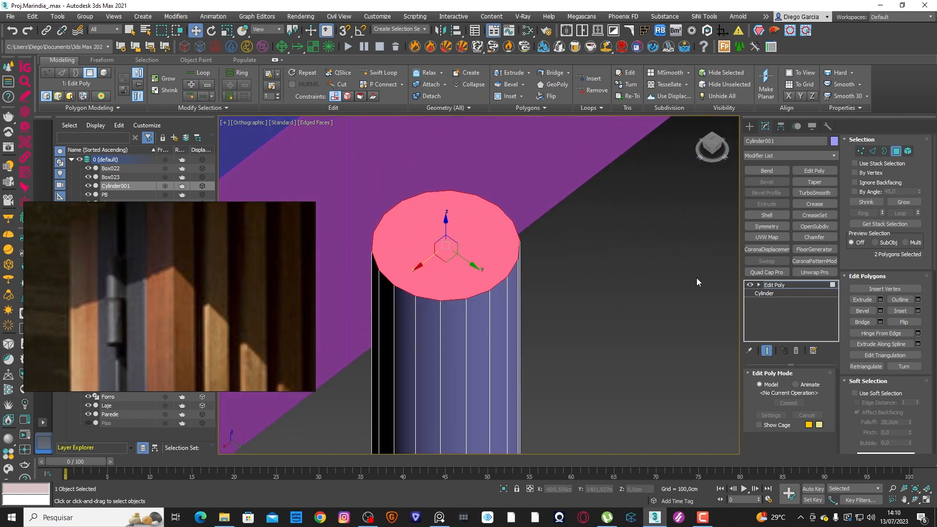
{"action": "left_click", "coordinate": [898, 312]}
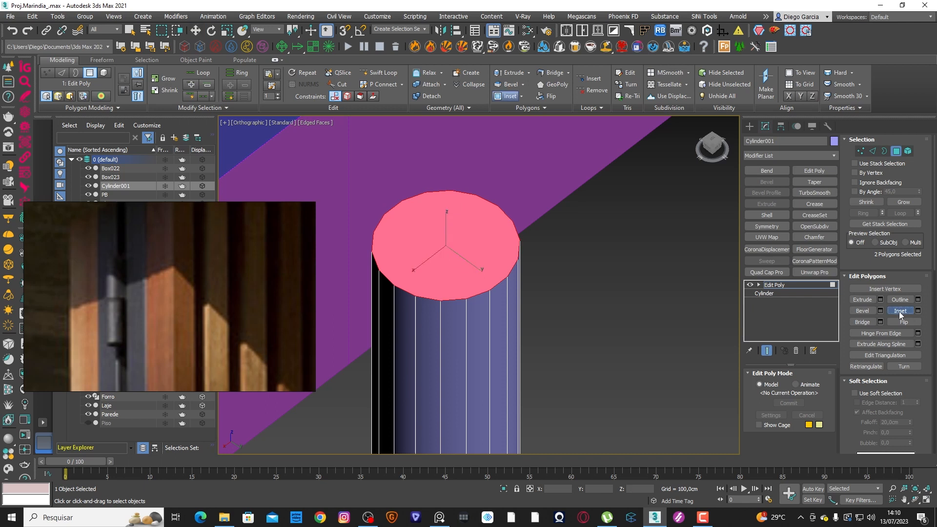
{"action": "left_click_drag", "start_coordinate": [481, 253], "coordinate": [457, 266]}
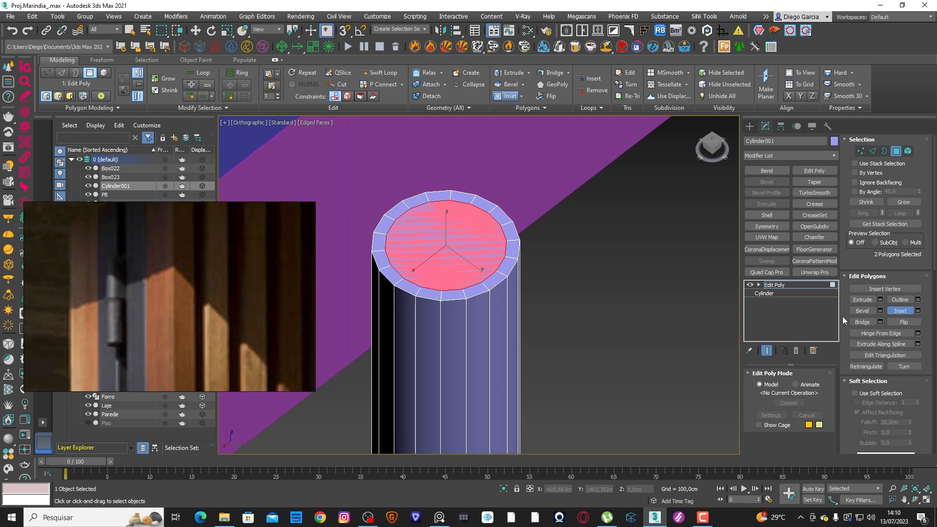
Step: Bridge the two inset cap polygons to open the cylinder into a hollow tube
{"action": "left_click", "coordinate": [862, 323]}
{"action": "left_click", "coordinate": [606, 304]}
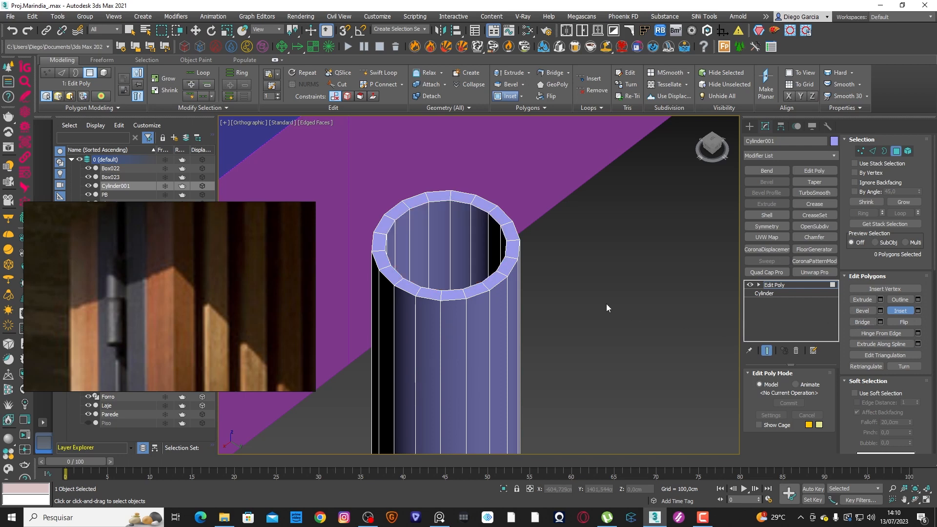
{"action": "scroll", "coordinate": [606, 303], "scroll_direction": "down", "scroll_amount": 5}
{"action": "middle_click_drag", "start_coordinate": [564, 340], "coordinate": [586, 317], "text": "alt"}
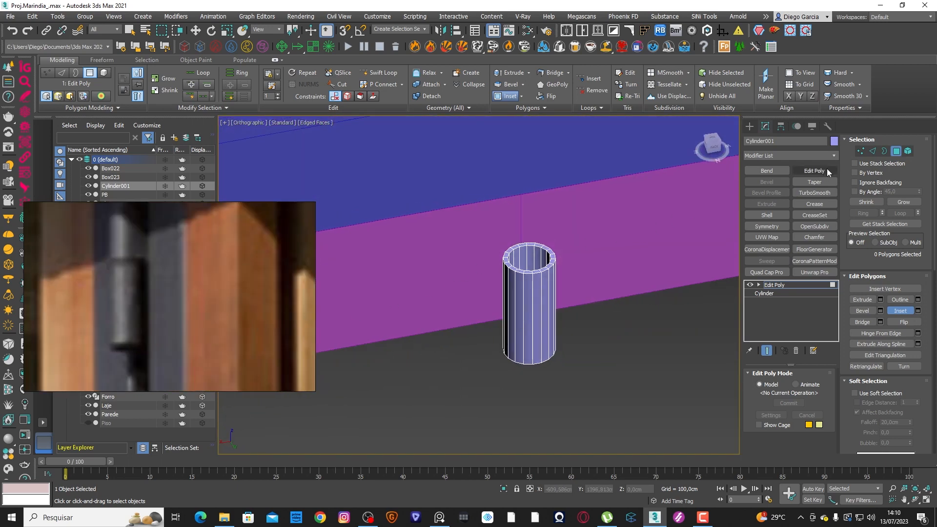
Step: Select the inner and outer rim edge loops at both the top and bottom ends of the hollow hinge cylinder
{"action": "left_click", "coordinate": [873, 151]}
{"action": "scroll", "coordinate": [510, 268], "scroll_direction": "up", "scroll_amount": 8}
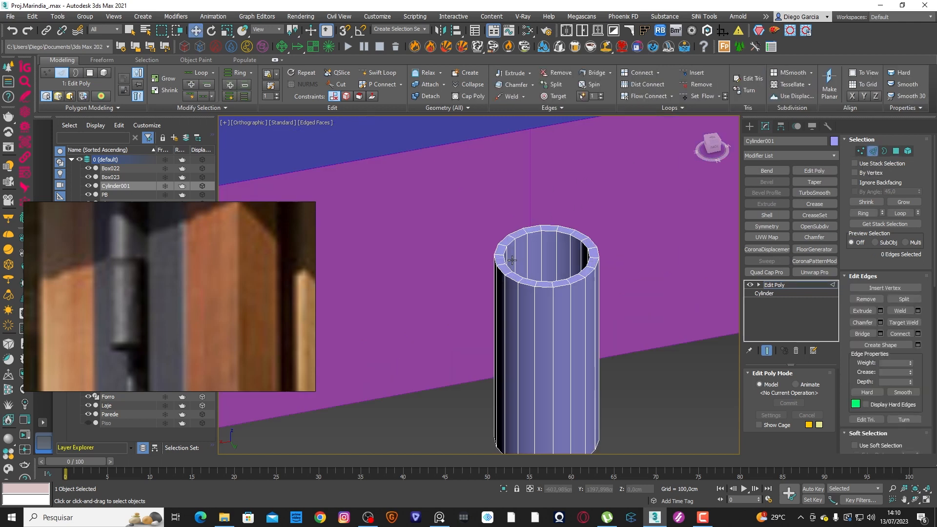
{"action": "left_click", "coordinate": [489, 278]}
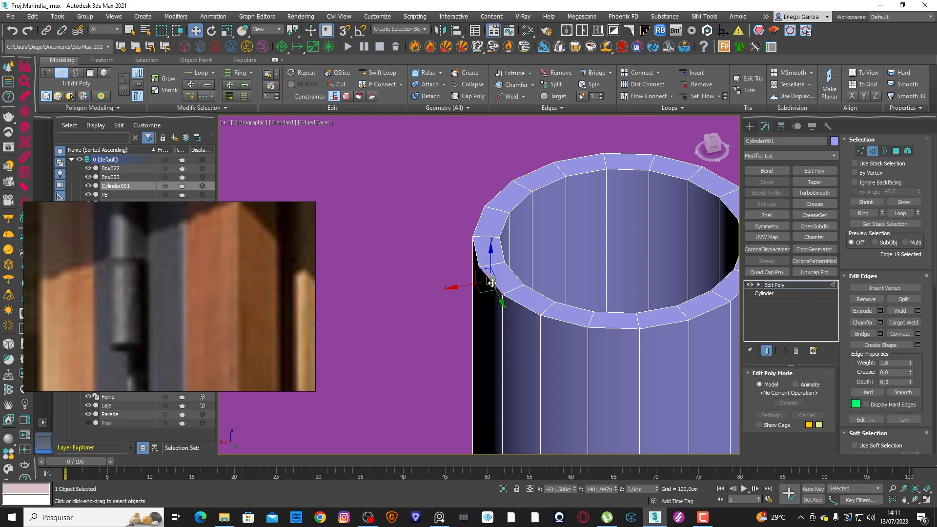
{"action": "double_click", "coordinate": [491, 282]}
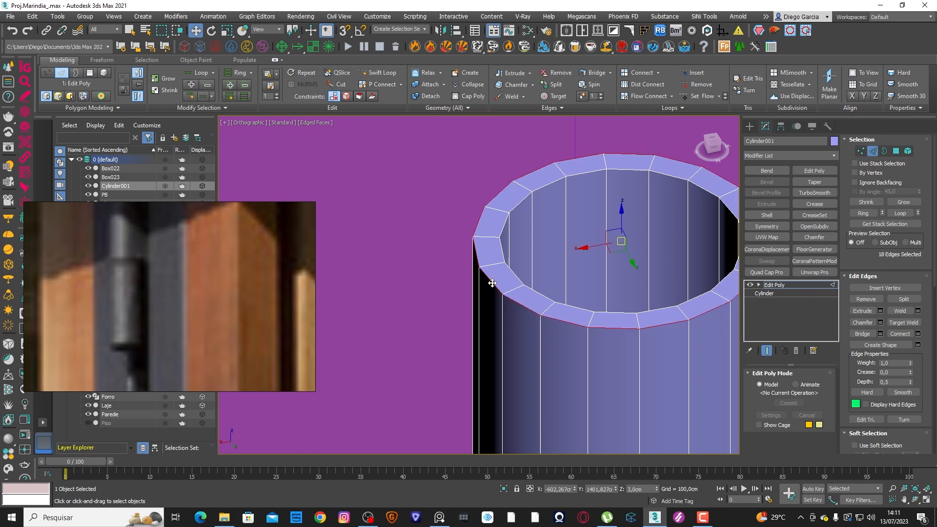
{"action": "double_click", "coordinate": [502, 248], "text": "ctrl"}
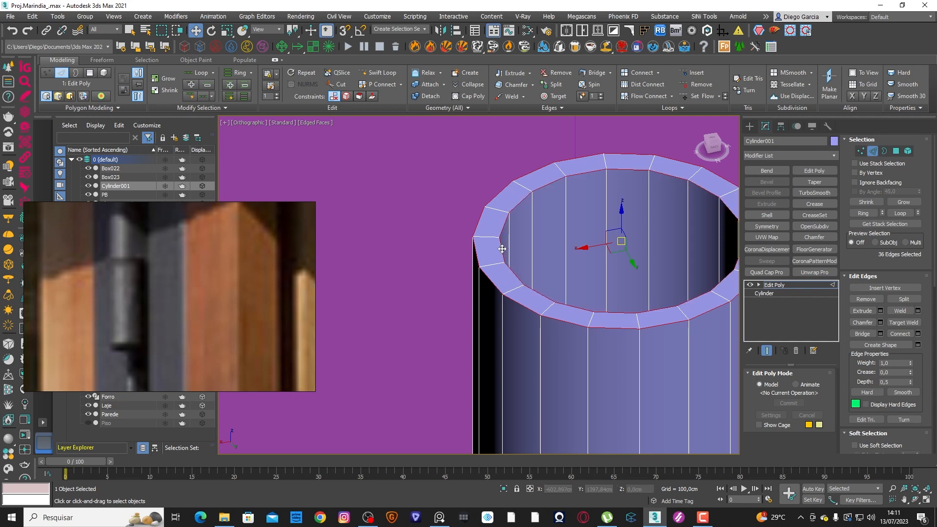
{"action": "scroll", "coordinate": [499, 227], "scroll_direction": "down", "scroll_amount": 8}
{"action": "middle_click_drag", "start_coordinate": [533, 272], "coordinate": [559, 236], "text": "alt"}
{"action": "scroll", "coordinate": [498, 279], "scroll_direction": "up", "scroll_amount": 10}
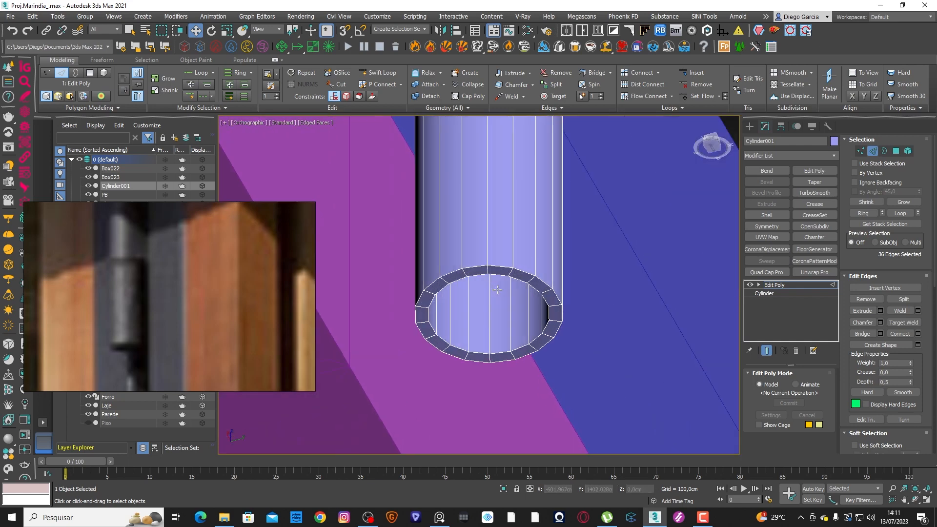
{"action": "double_click", "coordinate": [499, 264], "text": "ctrl"}
{"action": "double_click", "coordinate": [503, 250], "text": "ctrl"}
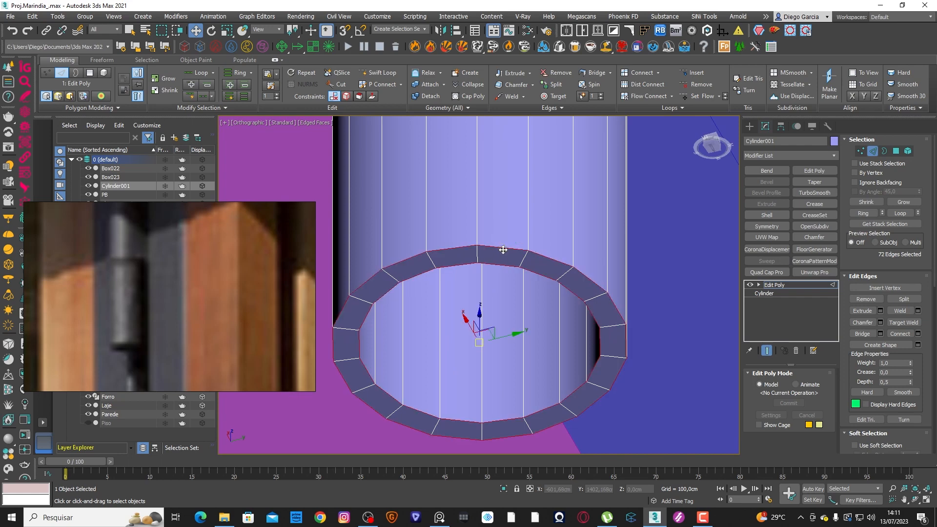
Step: Chamfer the selected rim edge loops by a small amount to bevel the tube's end edges, and clear the selection
{"action": "scroll", "coordinate": [504, 258], "scroll_direction": "down", "scroll_amount": 8}
{"action": "middle_click_drag", "start_coordinate": [501, 258], "coordinate": [478, 329], "text": "alt"}
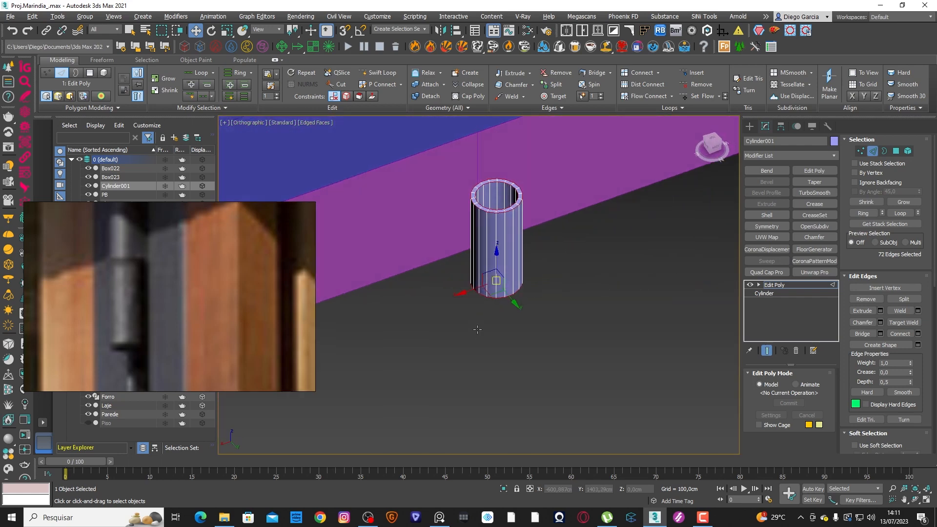
{"action": "scroll", "coordinate": [473, 200], "scroll_direction": "up", "scroll_amount": 8}
{"action": "middle_click_drag", "start_coordinate": [452, 191], "coordinate": [445, 239]}
{"action": "scroll", "coordinate": [485, 262], "scroll_direction": "down", "scroll_amount": 5}
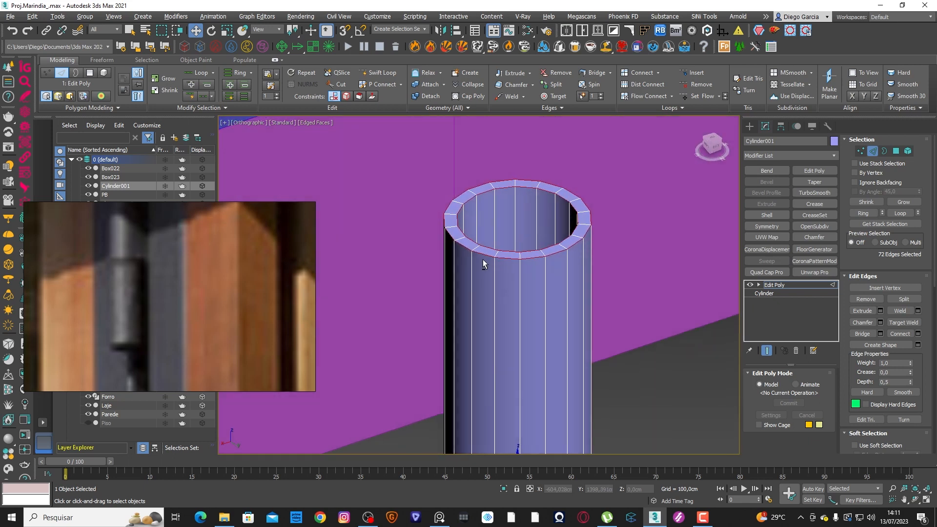
{"action": "scroll", "coordinate": [476, 249], "scroll_direction": "up", "scroll_amount": 5}
{"action": "scroll", "coordinate": [449, 254], "scroll_direction": "up", "scroll_amount": 4}
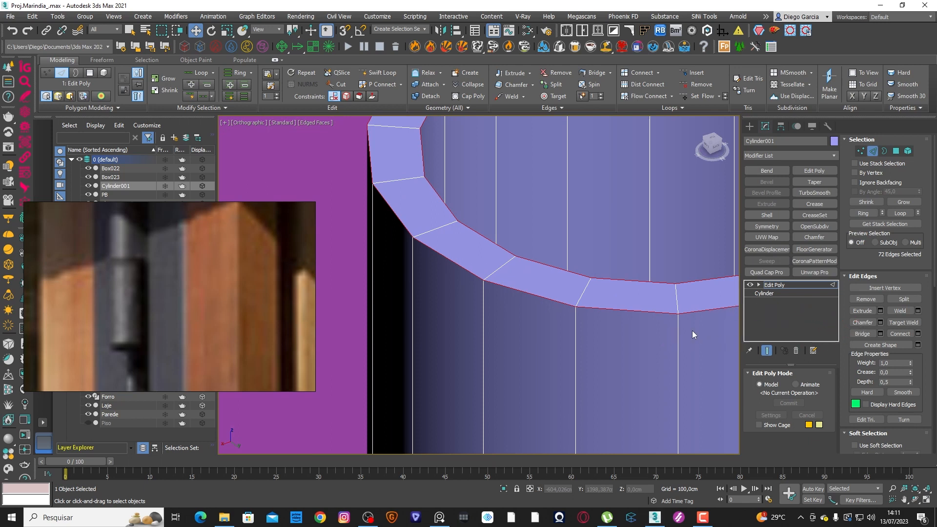
{"action": "left_click", "coordinate": [855, 322]}
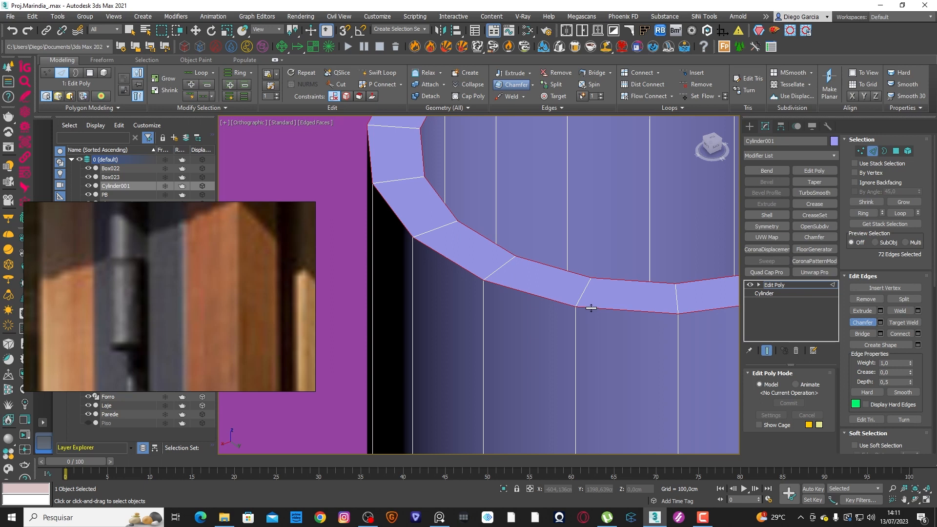
{"action": "left_click_drag", "start_coordinate": [592, 307], "coordinate": [599, 305]}
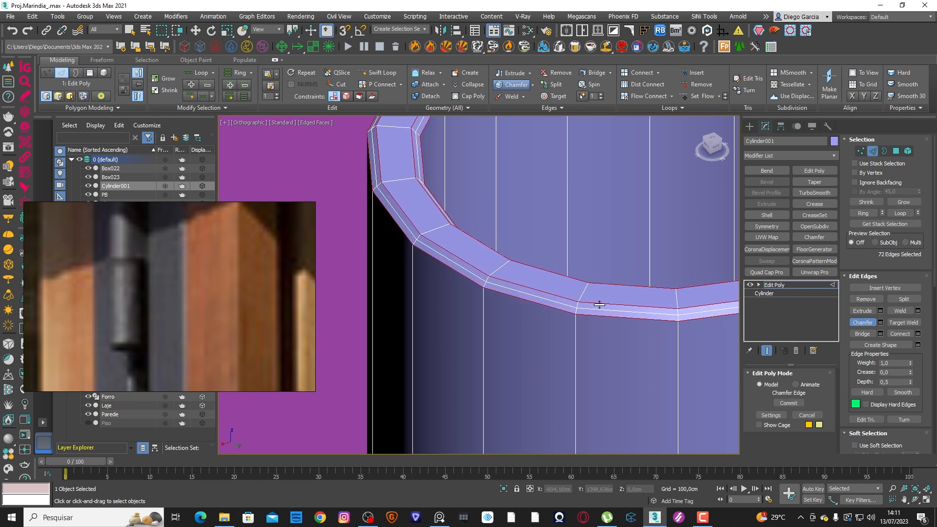
{"action": "right_click", "coordinate": [597, 308]}
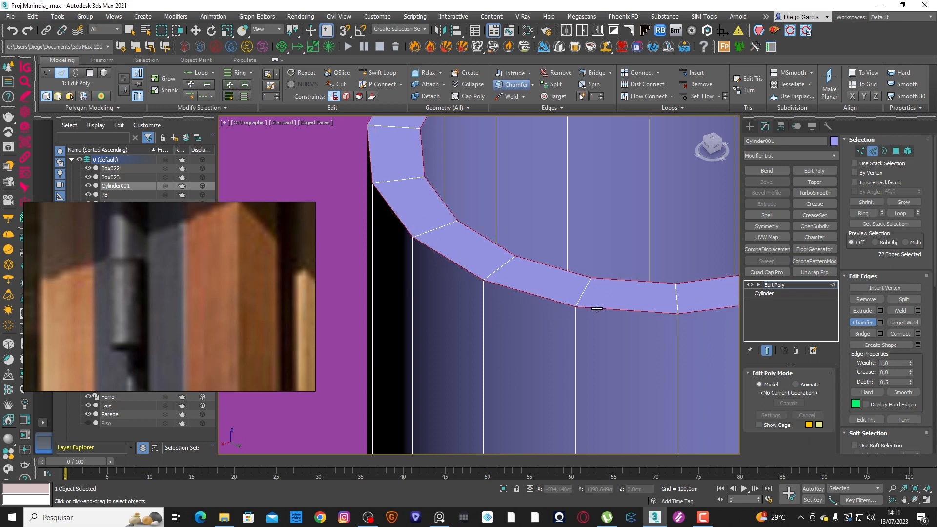
{"action": "left_click_drag", "start_coordinate": [597, 308], "coordinate": [602, 308]}
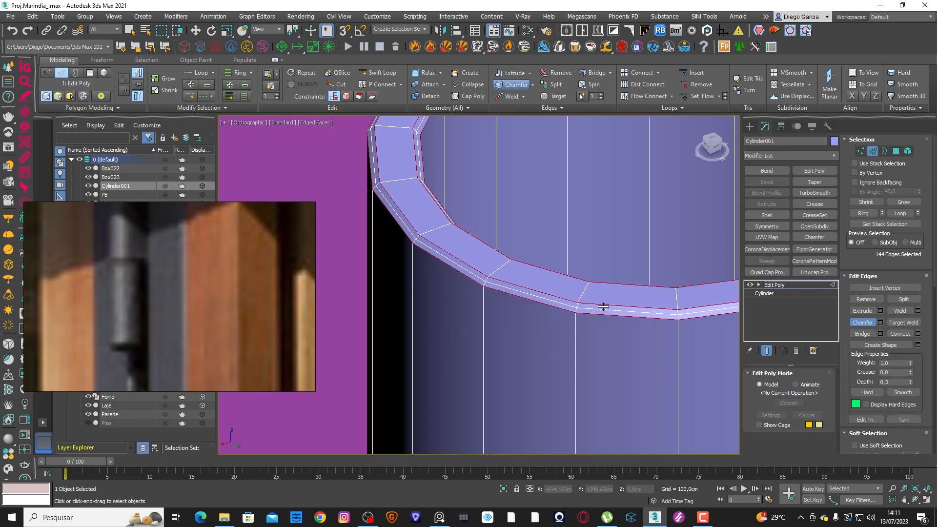
{"action": "key", "text": "w"}
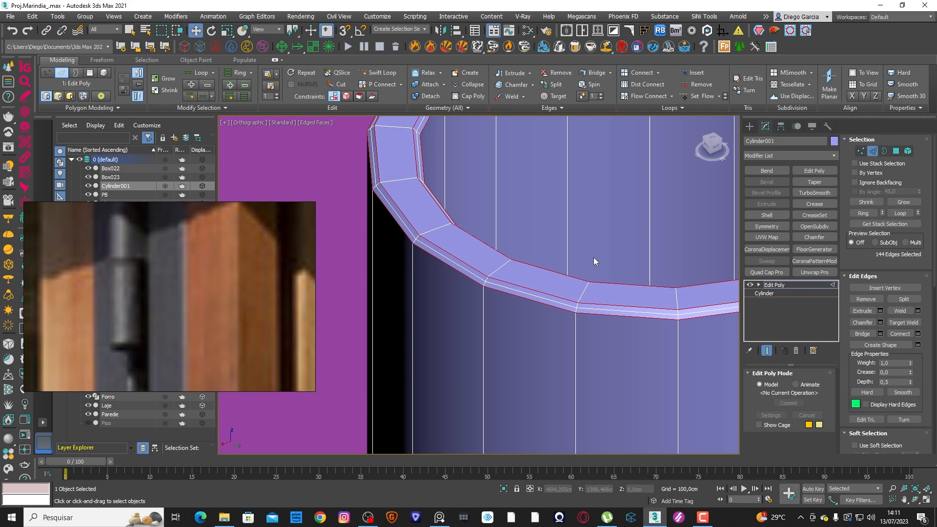
{"action": "scroll", "coordinate": [509, 262], "scroll_direction": "down", "scroll_amount": 10}
{"action": "left_click", "coordinate": [634, 348]}
{"action": "scroll", "coordinate": [530, 265], "scroll_direction": "up", "scroll_amount": 4}
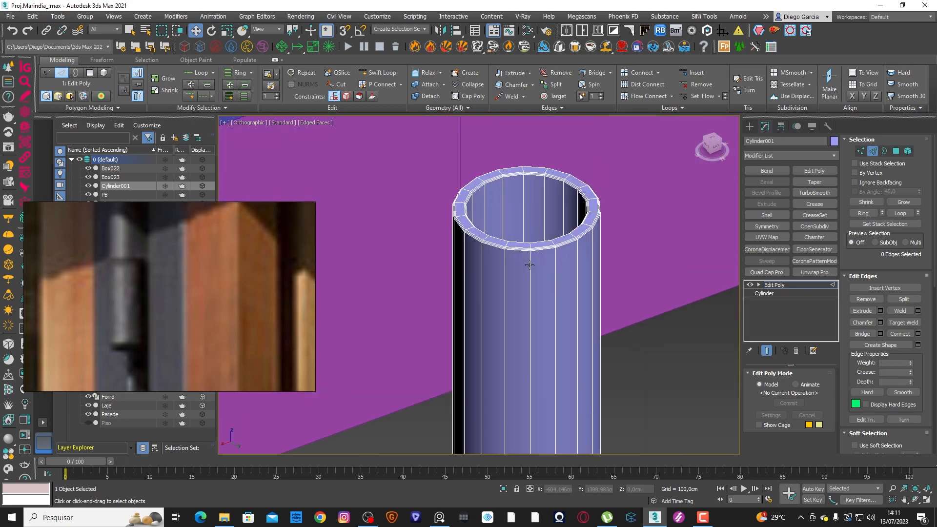
Step: Add an OpenSubdiv modifier to the chamfered tube and display it shaded without edged faces
{"action": "key", "text": "F4"}
{"action": "key", "text": "F4"}
{"action": "scroll", "coordinate": [501, 248], "scroll_direction": "down", "scroll_amount": 2}
{"action": "scroll", "coordinate": [493, 235], "scroll_direction": "up", "scroll_amount": 2}
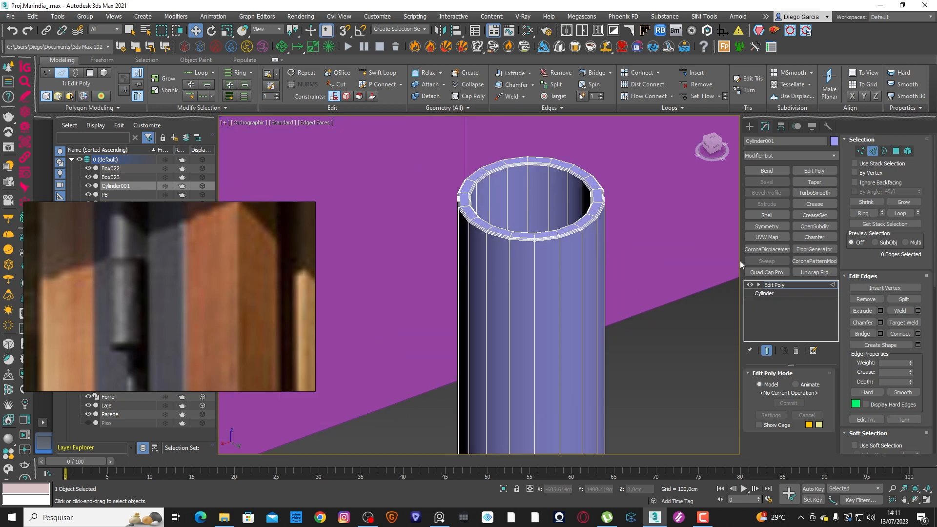
{"action": "left_click", "coordinate": [804, 227]}
{"action": "key", "text": "F4"}
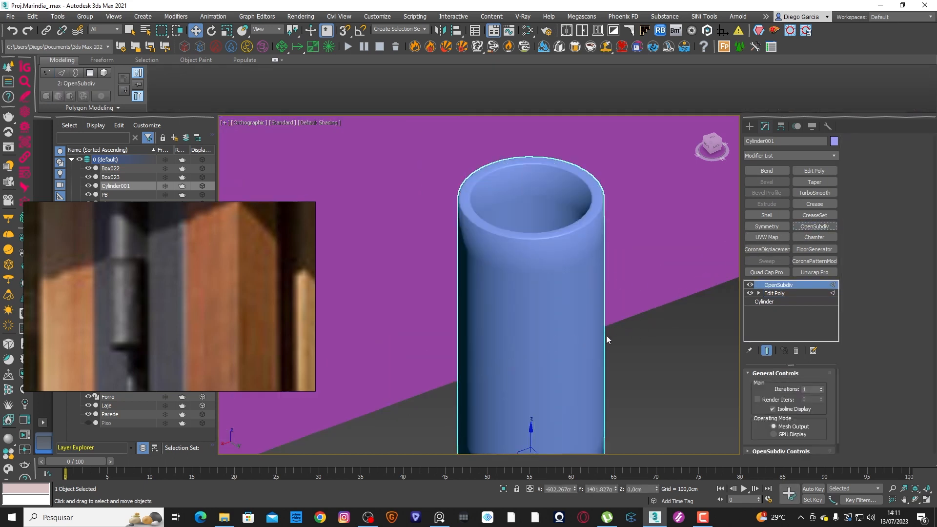
Step: Delete the OpenSubdiv modifier from the cylinder and switch to edge-level editing with edged faces displayed
{"action": "scroll", "coordinate": [527, 279], "scroll_direction": "down", "scroll_amount": 2}
{"action": "middle_click_drag", "start_coordinate": [527, 279], "coordinate": [467, 215], "text": "alt"}
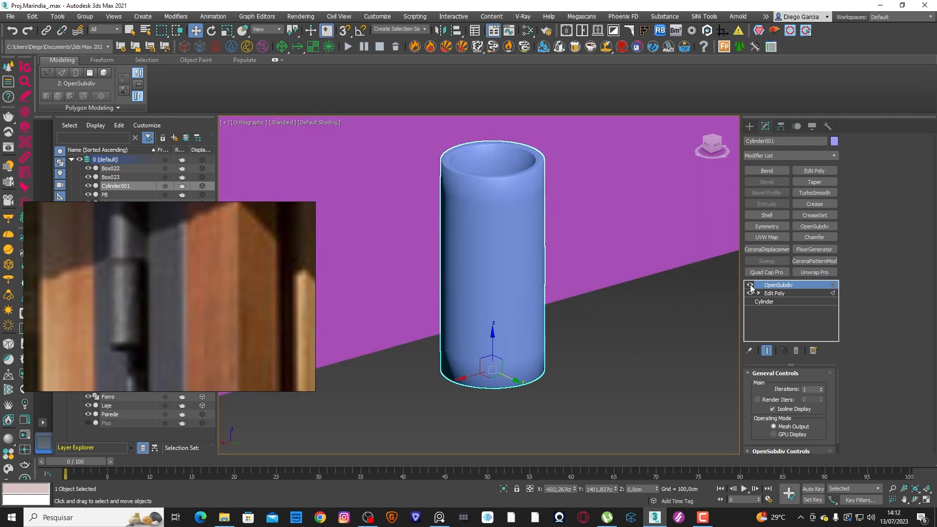
{"action": "left_click", "coordinate": [797, 350]}
{"action": "key", "text": "2"}
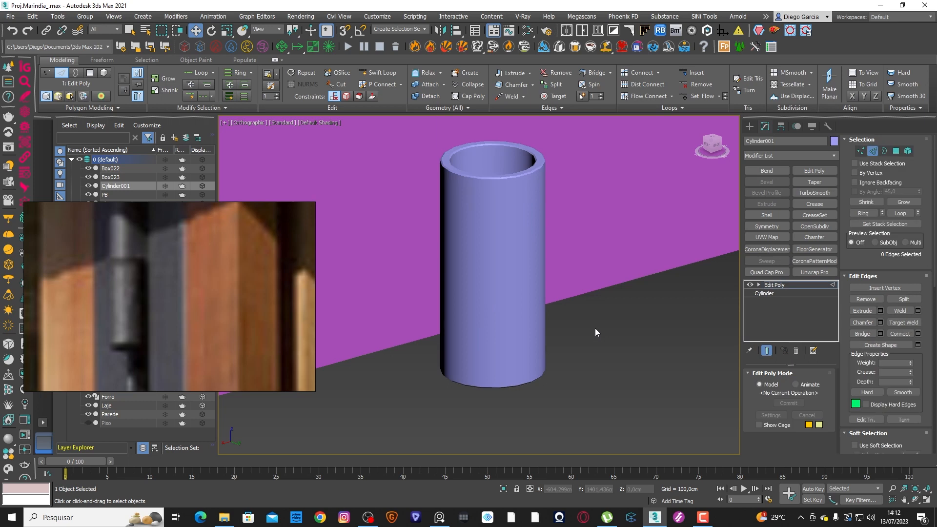
{"action": "key", "text": "F4"}
{"action": "scroll", "coordinate": [549, 303], "scroll_direction": "up", "scroll_amount": 2}
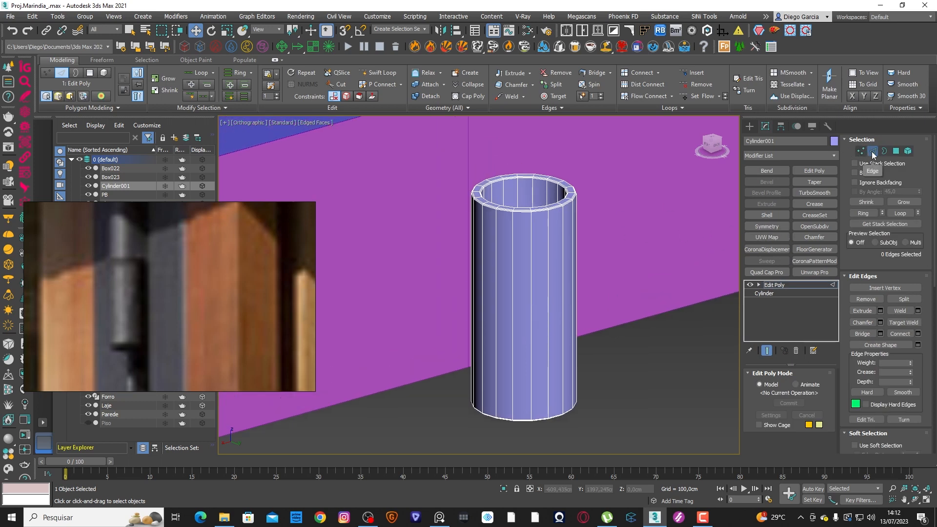
Step: Select one vertical edge on the tube's outer wall and one on its inner wall, and extend the selection to their full rings
{"action": "left_click", "coordinate": [549, 229]}
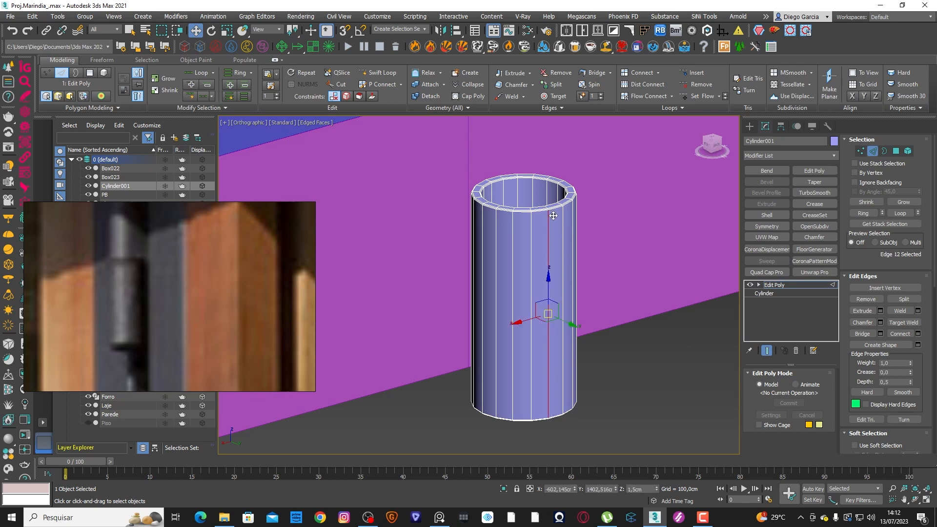
{"action": "left_click", "coordinate": [520, 192], "text": "ctrl"}
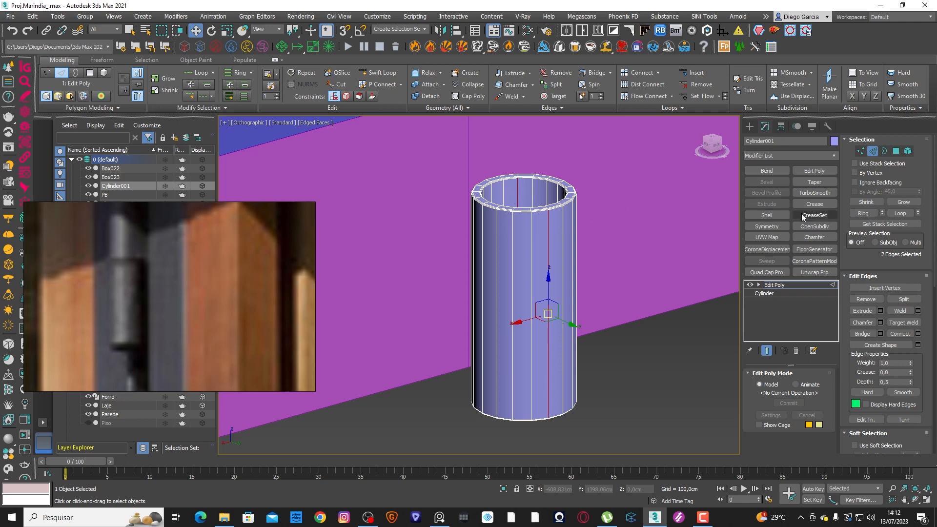
{"action": "key", "text": "ctrl+r"}
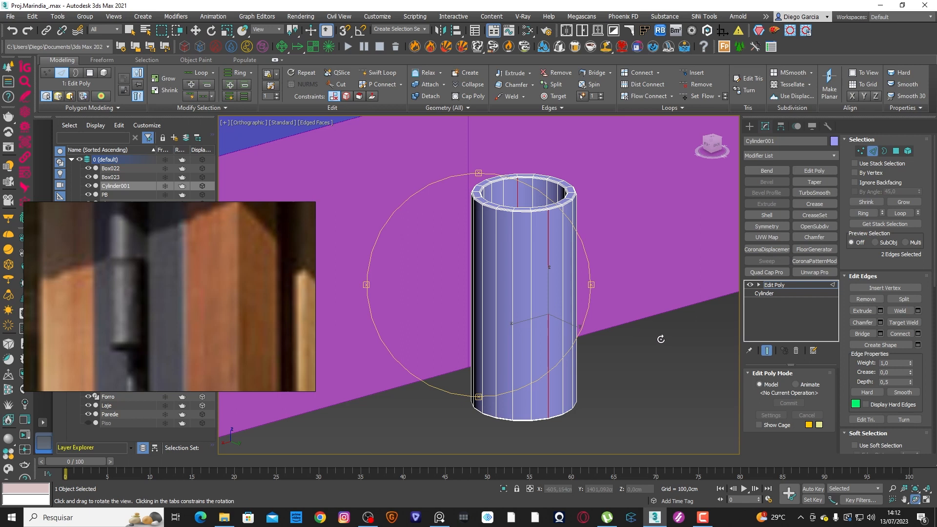
{"action": "key", "text": "w"}
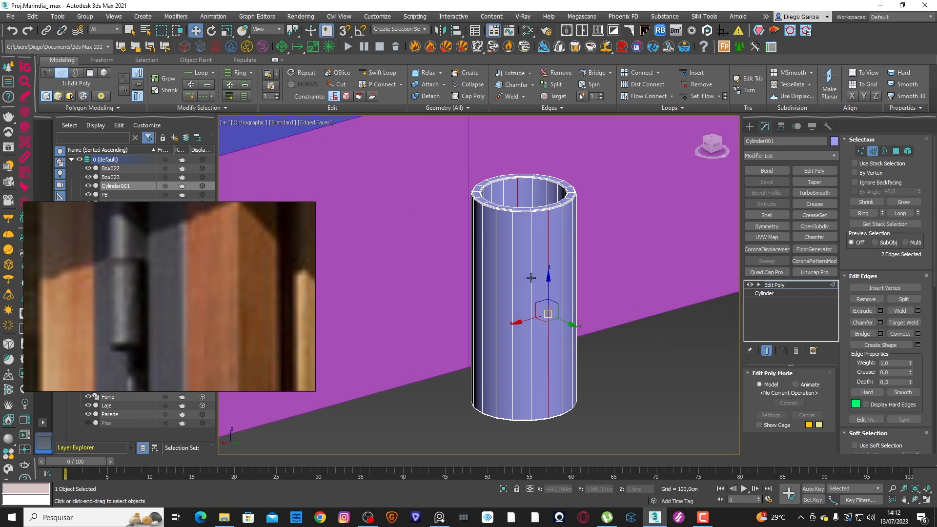
{"action": "key", "text": "ctrl+r"}
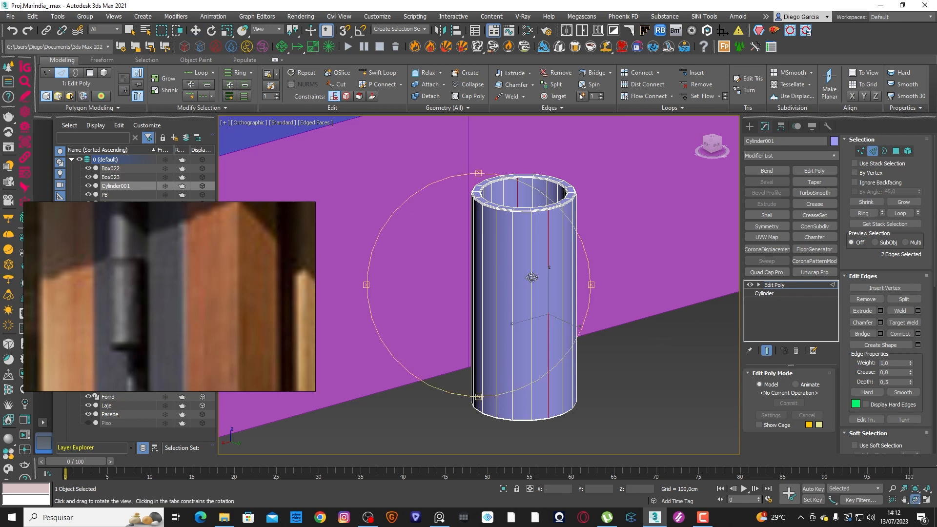
{"action": "left_click", "coordinate": [874, 151]}
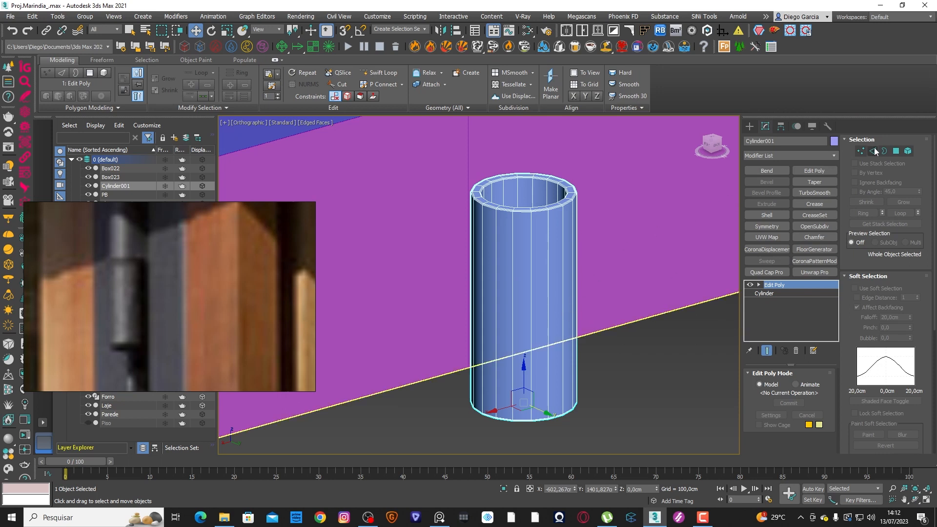
{"action": "left_click", "coordinate": [874, 148]}
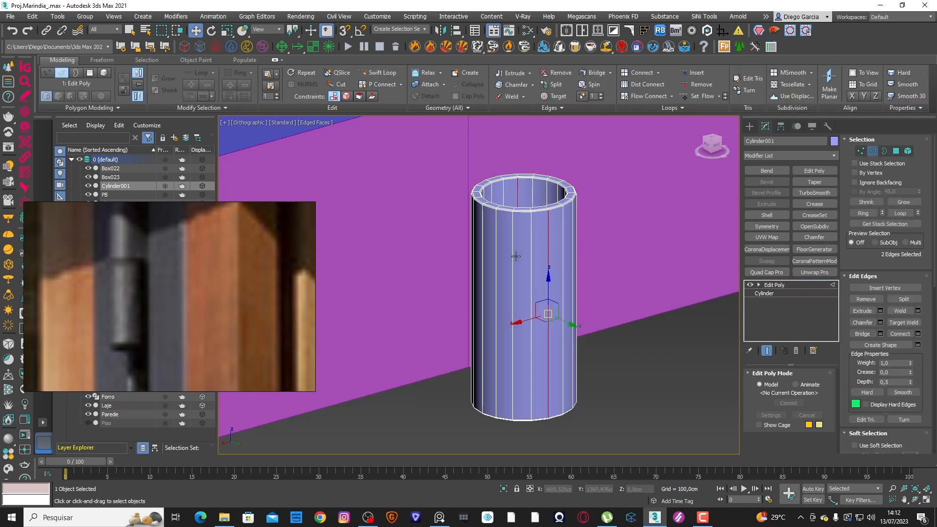
{"action": "left_click", "coordinate": [901, 214]}
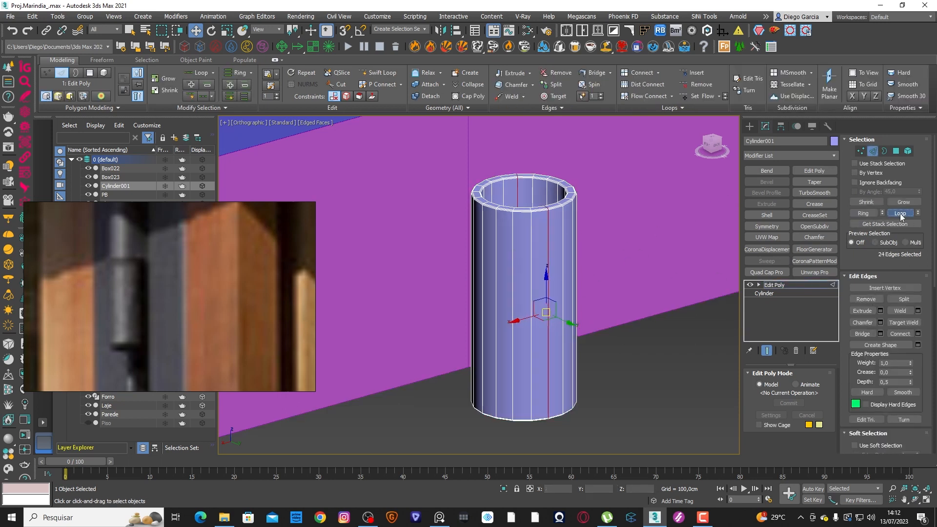
{"action": "left_click", "coordinate": [861, 214]}
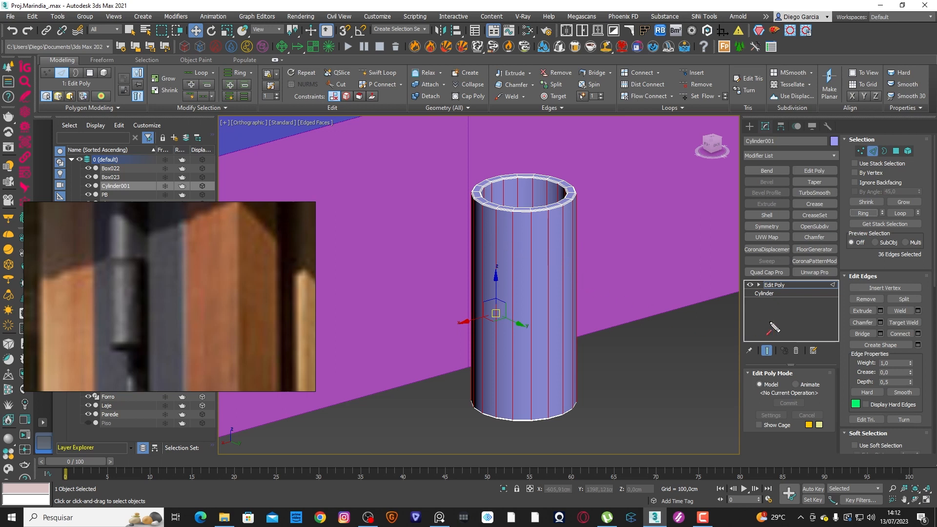
Step: Start connecting the selected vertical edges with adjustable settings and set the number of segments to 2
{"action": "left_click_drag", "start_coordinate": [860, 310], "coordinate": [916, 334]}
{"action": "left_click", "coordinate": [918, 334]}
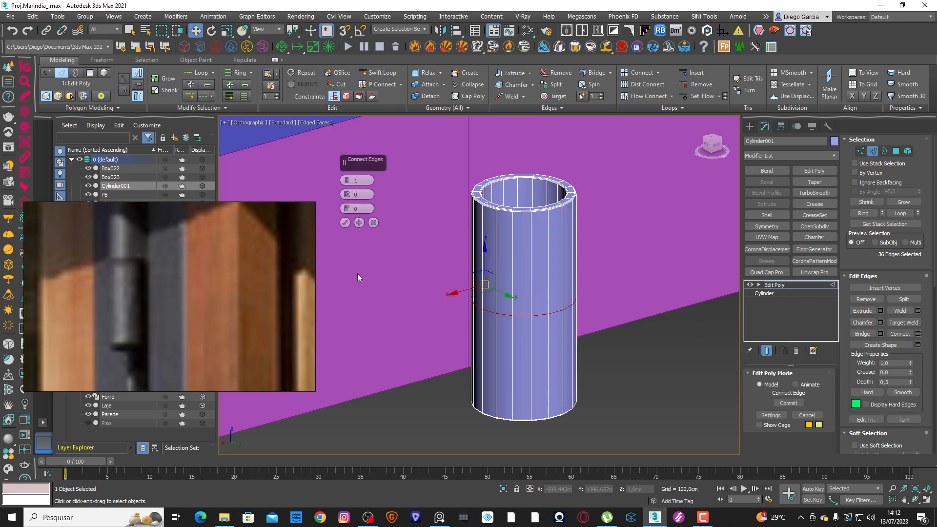
{"action": "left_click", "coordinate": [347, 179]}
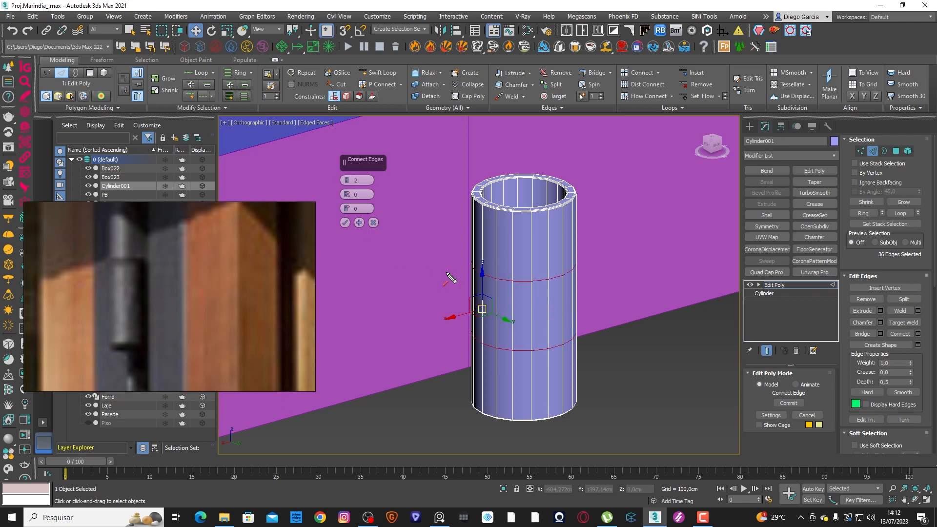
{"action": "mouse_move", "coordinate": [471, 264]}
{"action": "left_mouse_down"}
{"action": "mouse_move", "coordinate": [561, 279]}
{"action": "mouse_move", "coordinate": [597, 258]}
{"action": "left_mouse_up"}
{"action": "left_click_drag", "start_coordinate": [447, 332], "coordinate": [598, 328]}
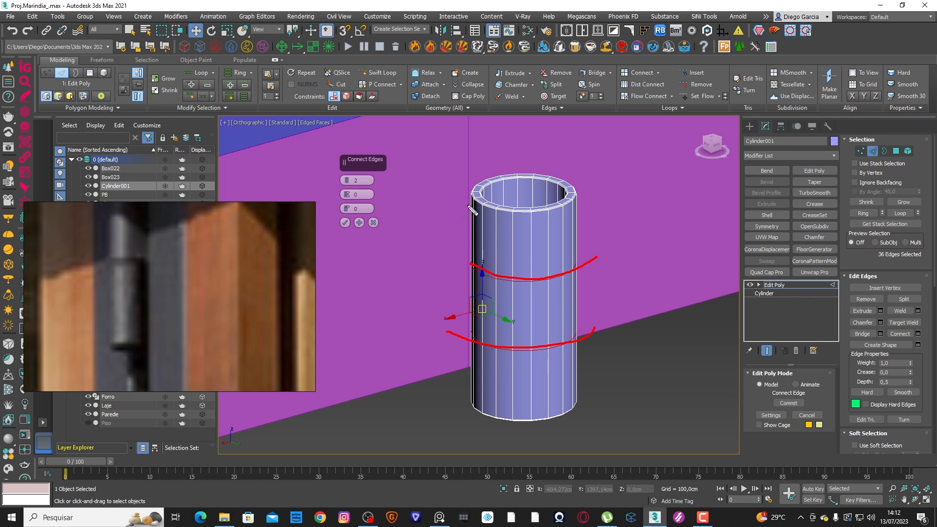
{"action": "mouse_move", "coordinate": [470, 204]}
{"action": "left_mouse_down"}
{"action": "mouse_move", "coordinate": [521, 215]}
{"action": "mouse_move", "coordinate": [578, 201]}
{"action": "left_mouse_up"}
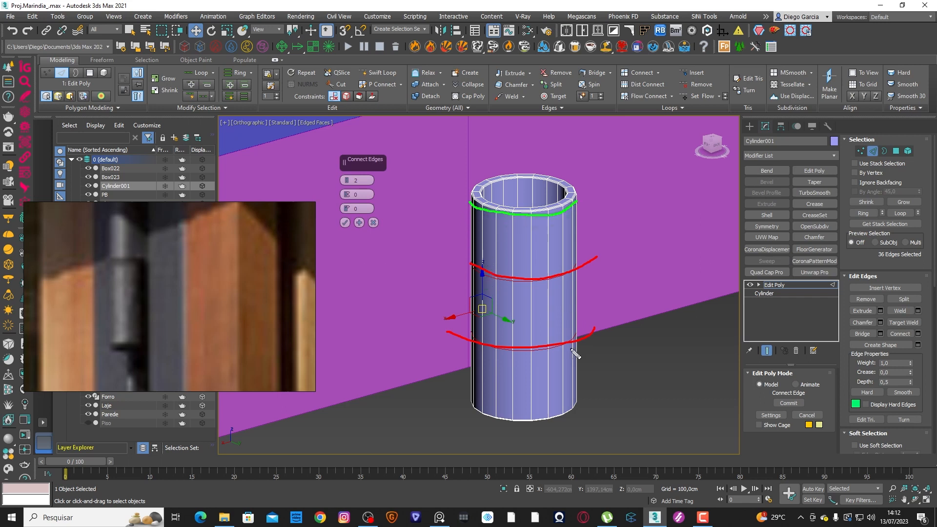
{"action": "mouse_move", "coordinate": [592, 390]}
{"action": "left_mouse_down"}
{"action": "mouse_move", "coordinate": [532, 413]}
{"action": "mouse_move", "coordinate": [457, 390]}
{"action": "left_mouse_up"}
{"action": "key", "text": "Escape"}
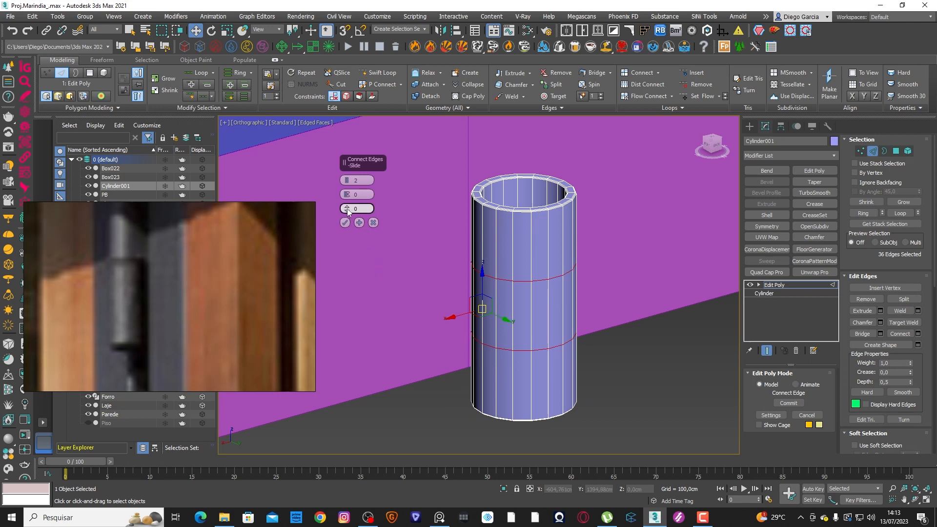
Step: Set the edge connection's pinch to 97 with slide at 0, and apply it
{"action": "left_click_drag", "start_coordinate": [347, 209], "coordinate": [385, 229]}
{"action": "right_click", "coordinate": [347, 209]}
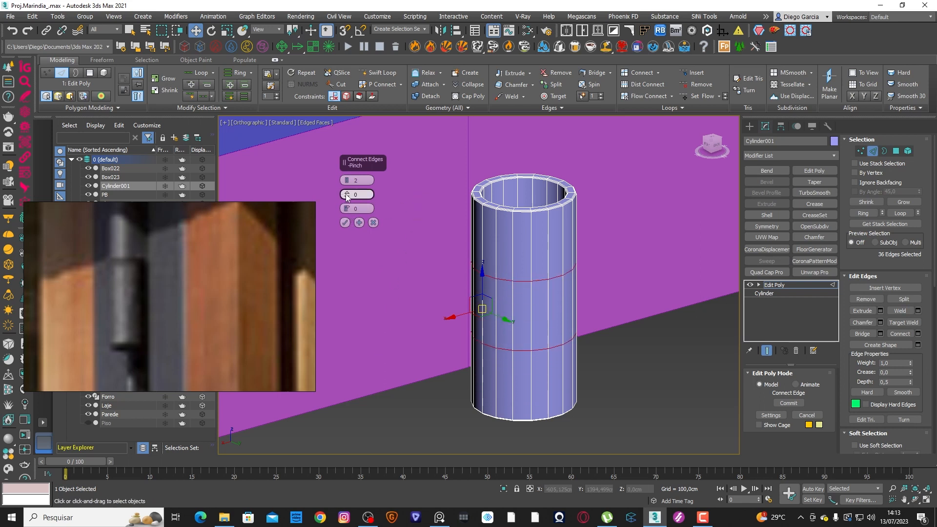
{"action": "left_click_drag", "start_coordinate": [347, 194], "coordinate": [377, 61]}
{"action": "left_click_drag", "start_coordinate": [461, 14], "coordinate": [472, 5]}
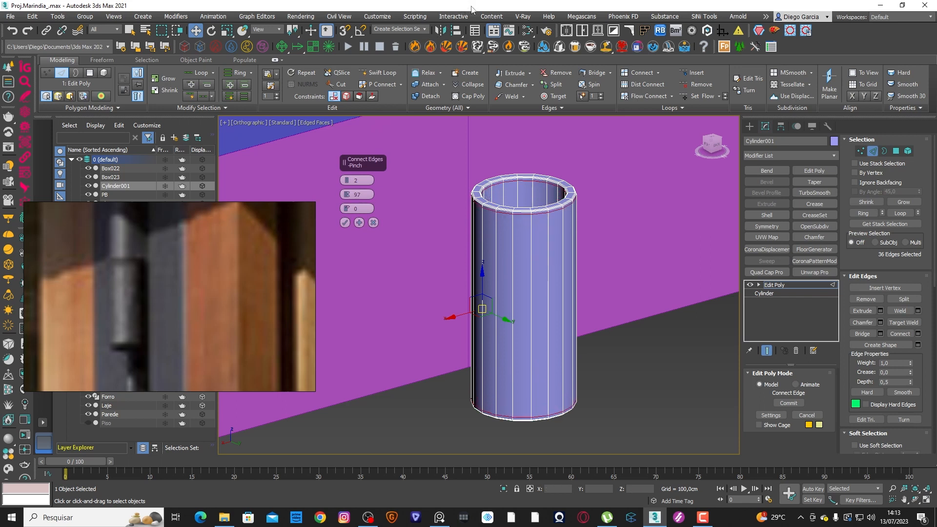
{"action": "left_click", "coordinate": [346, 222]}
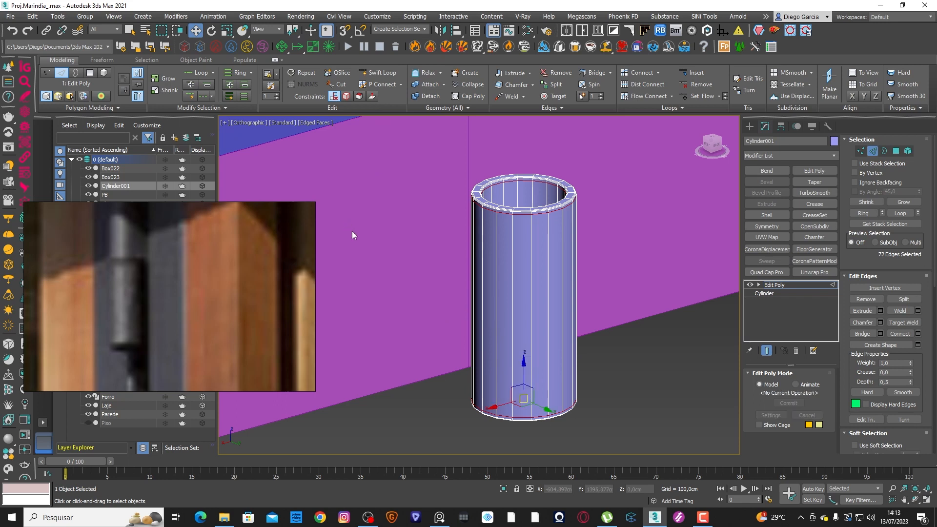
Step: Select the vertical edges around the tube's middle section and connect them with 2 segments, pinch 0 and slide 0
{"action": "left_click_drag", "start_coordinate": [439, 278], "coordinate": [664, 272]}
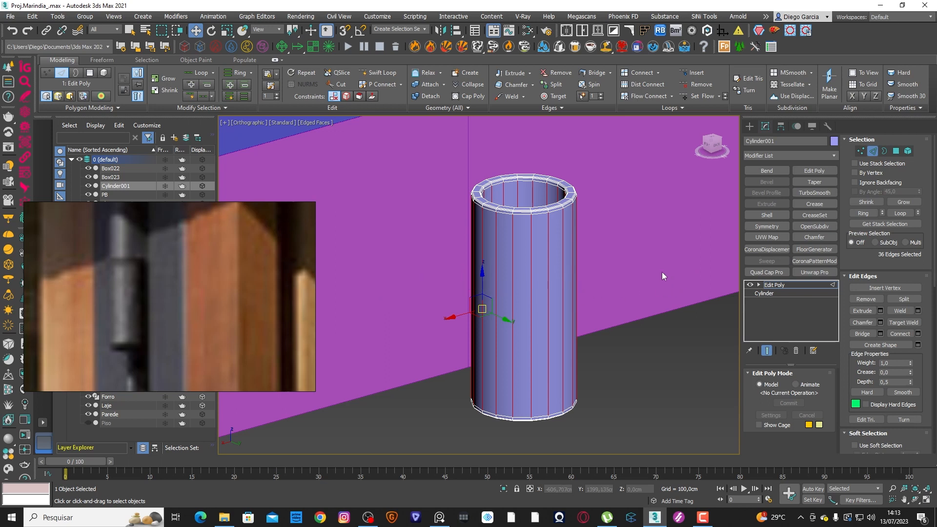
{"action": "left_click_drag", "start_coordinate": [371, 280], "coordinate": [664, 283]}
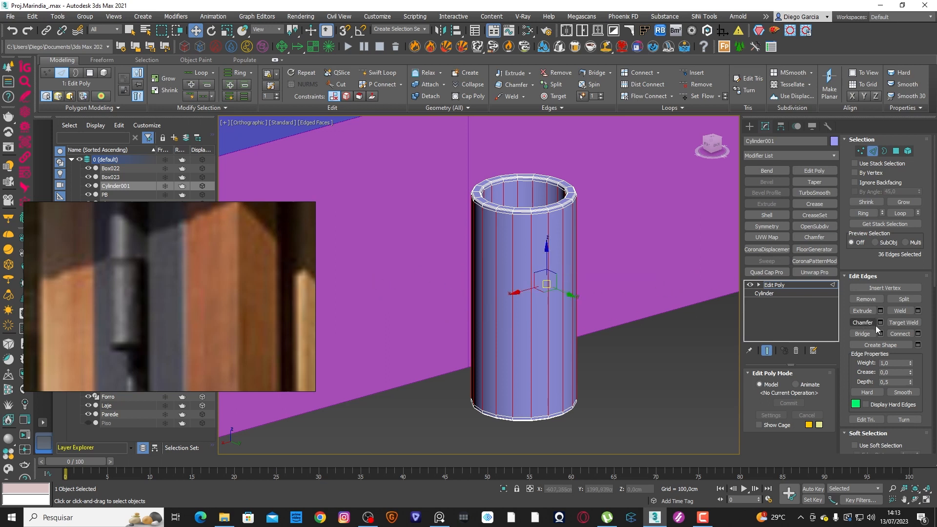
{"action": "left_click", "coordinate": [917, 334]}
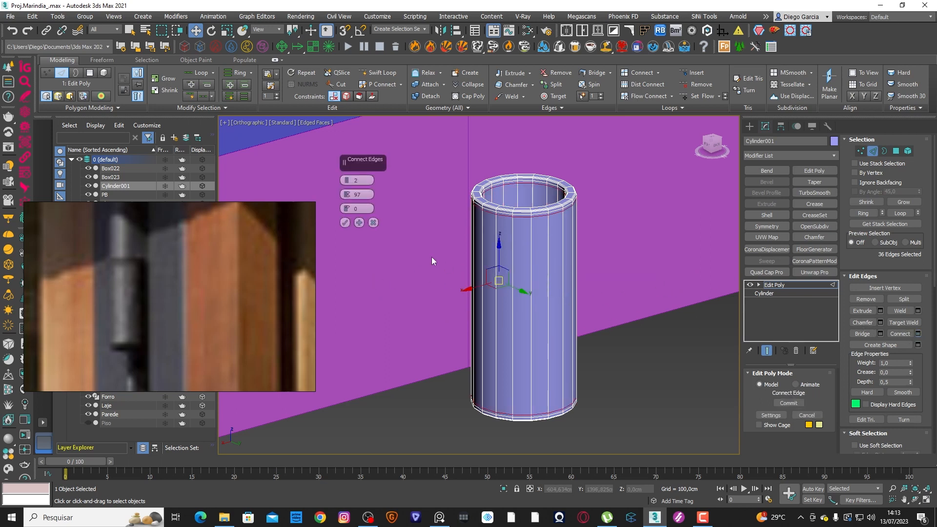
{"action": "right_click", "coordinate": [347, 195]}
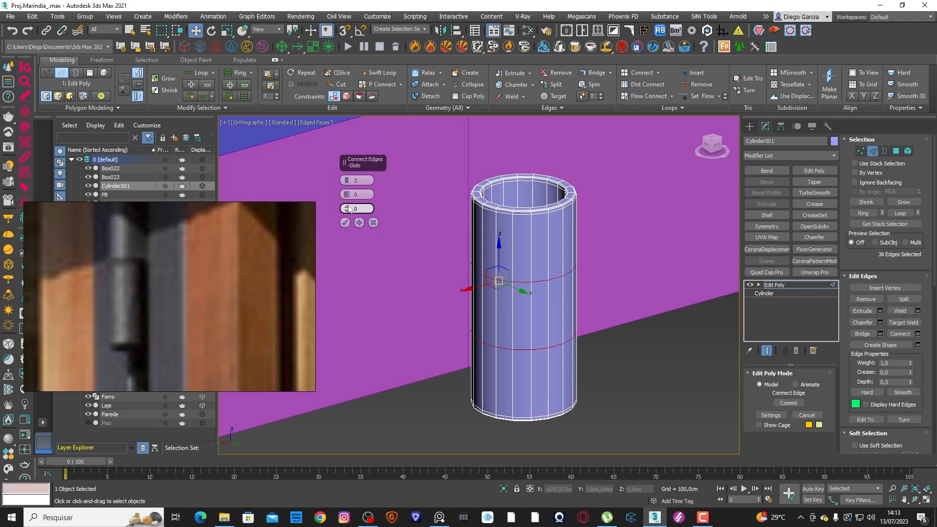
{"action": "left_click", "coordinate": [345, 223]}
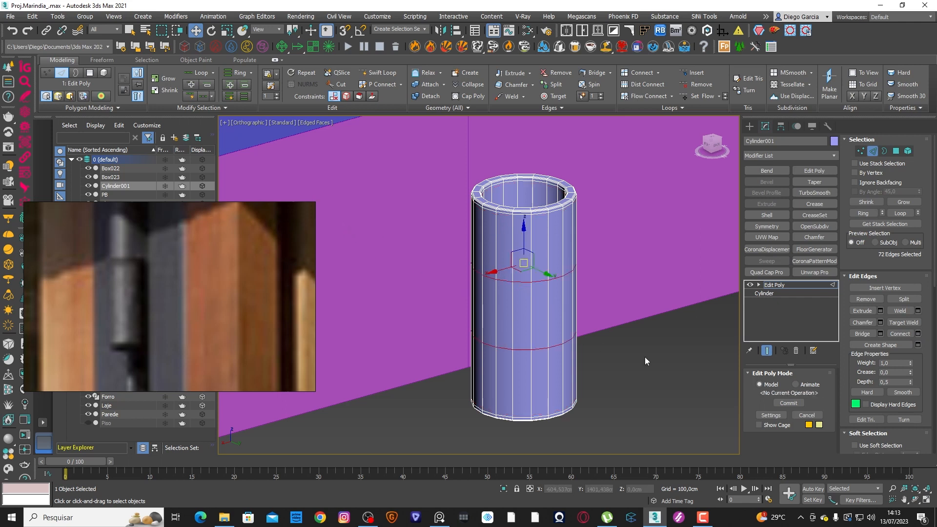
{"action": "left_click", "coordinate": [624, 352]}
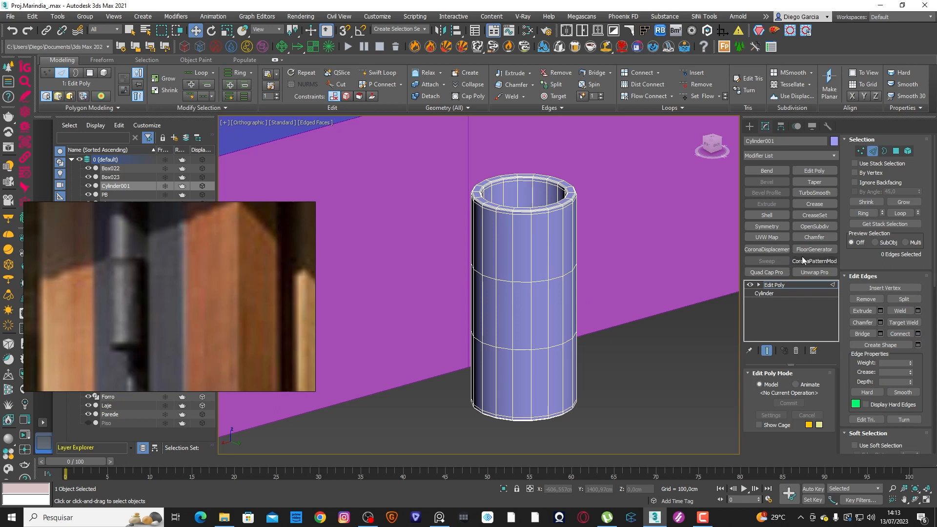
Step: Preview the cylinder with OpenSubdiv smoothing, remove the modifier and display edged faces
{"action": "left_click", "coordinate": [809, 228]}
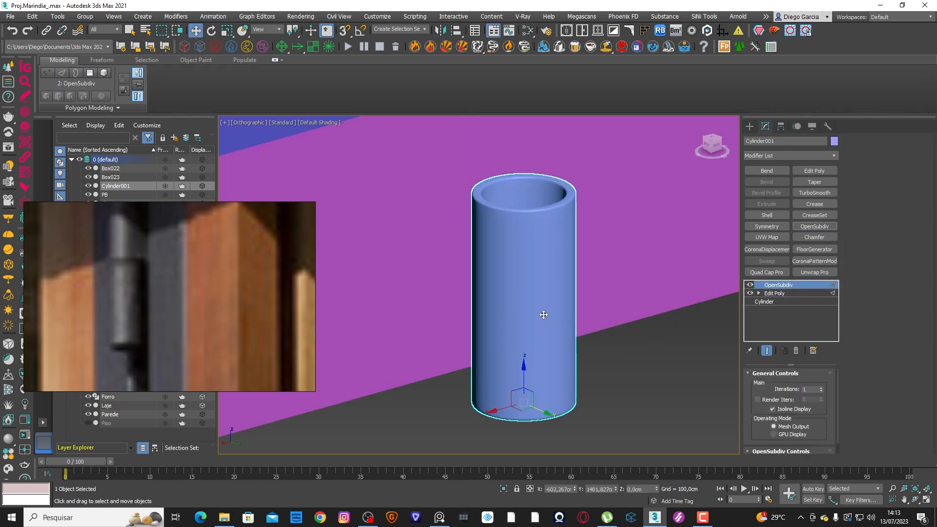
{"action": "left_click", "coordinate": [797, 351]}
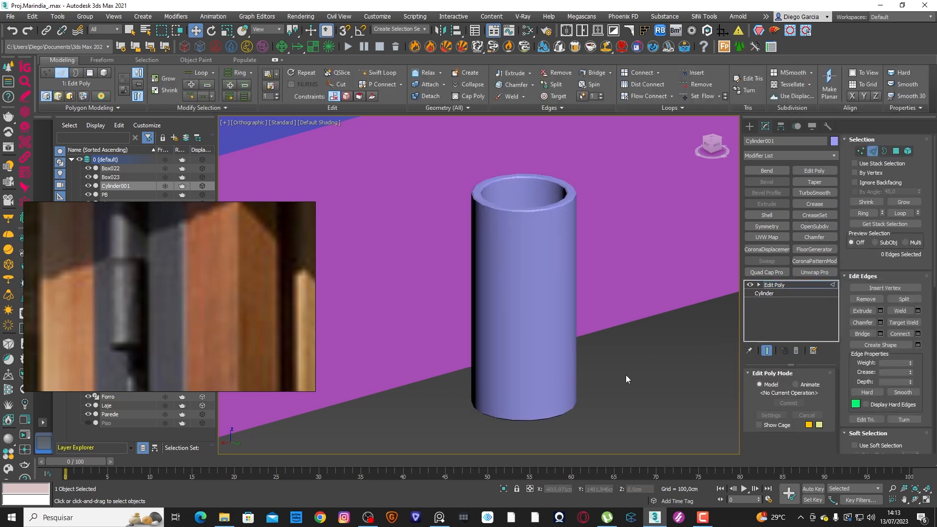
{"action": "key", "text": "F4"}
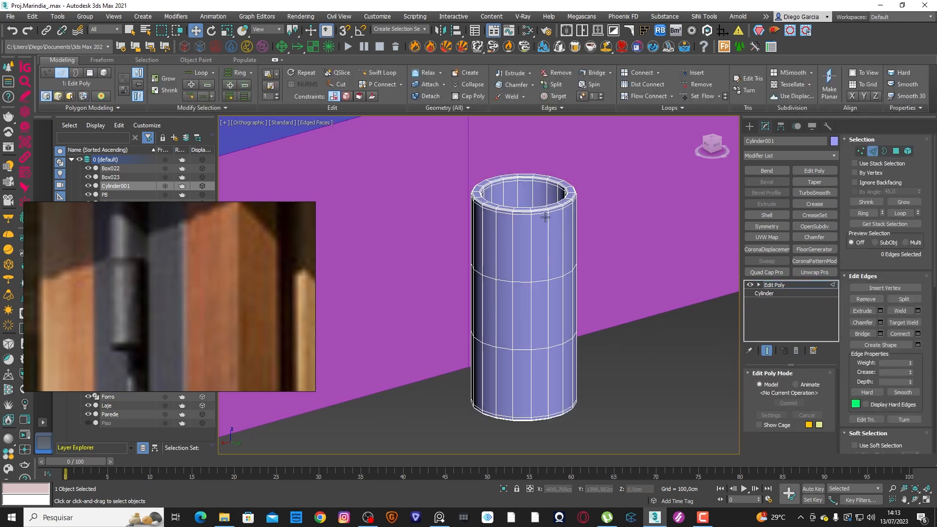
Step: Apply OpenSubdiv with Isoline Display off, compare the shaded and edged-face views, and remove the modifier
{"action": "left_click", "coordinate": [811, 226]}
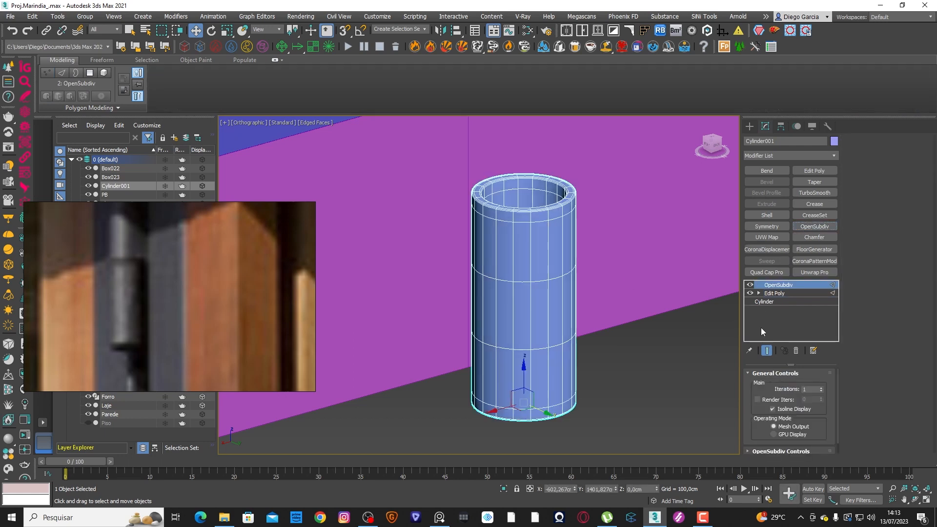
{"action": "left_click", "coordinate": [773, 409]}
{"action": "key", "text": "F4"}
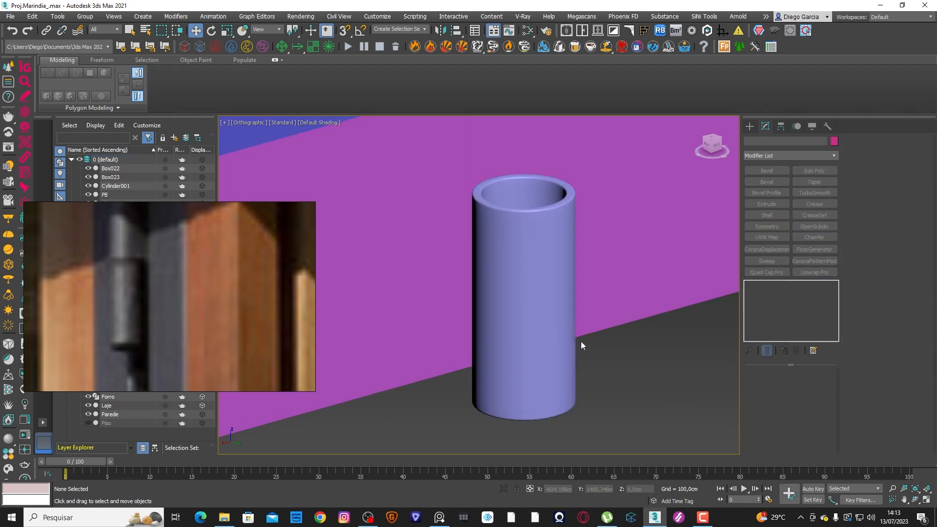
{"action": "key", "text": "F4"}
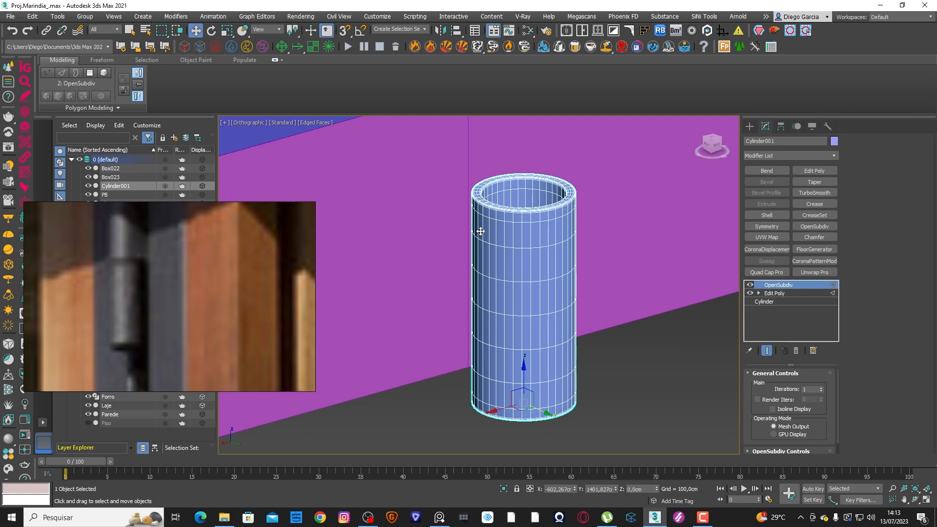
{"action": "key", "text": "F4"}
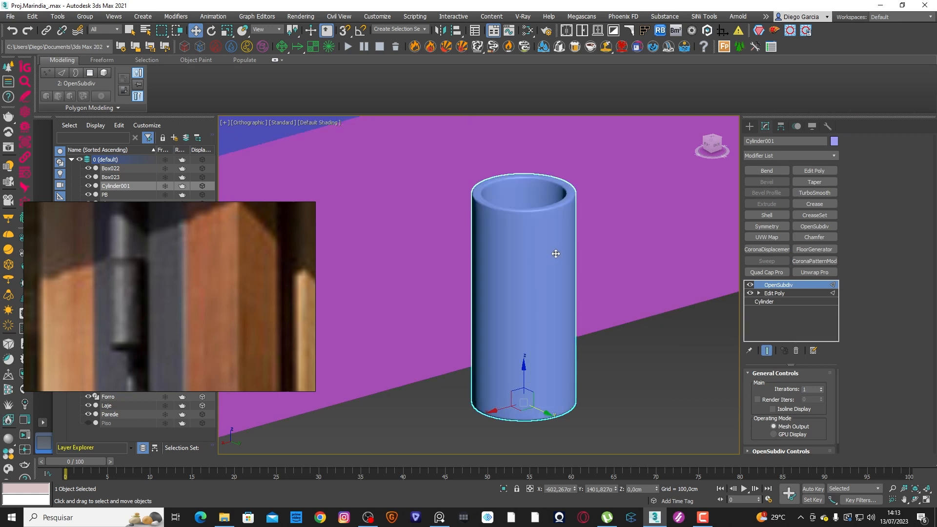
{"action": "left_click", "coordinate": [796, 351]}
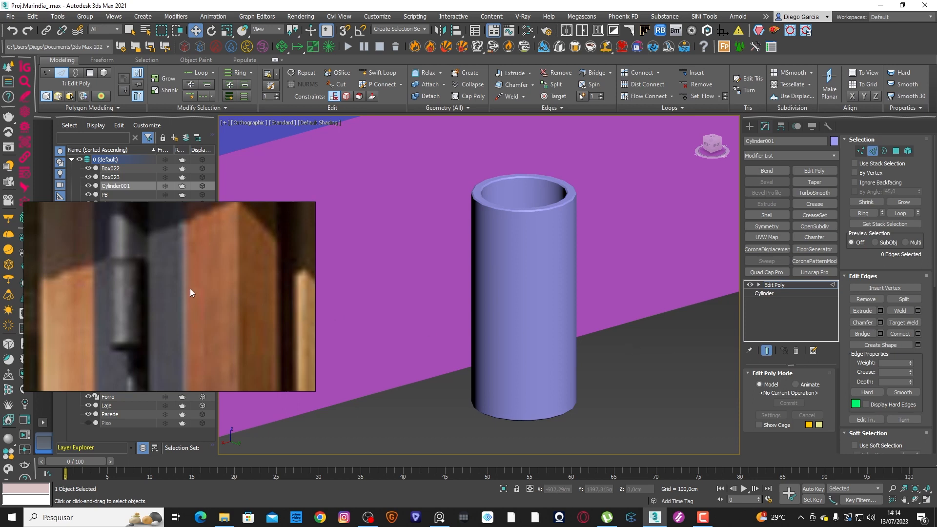
Step: Clone the hinge tube once as a Copy and place it directly above the original, leaving a thin gap between them
{"action": "left_click", "coordinate": [525, 300]}
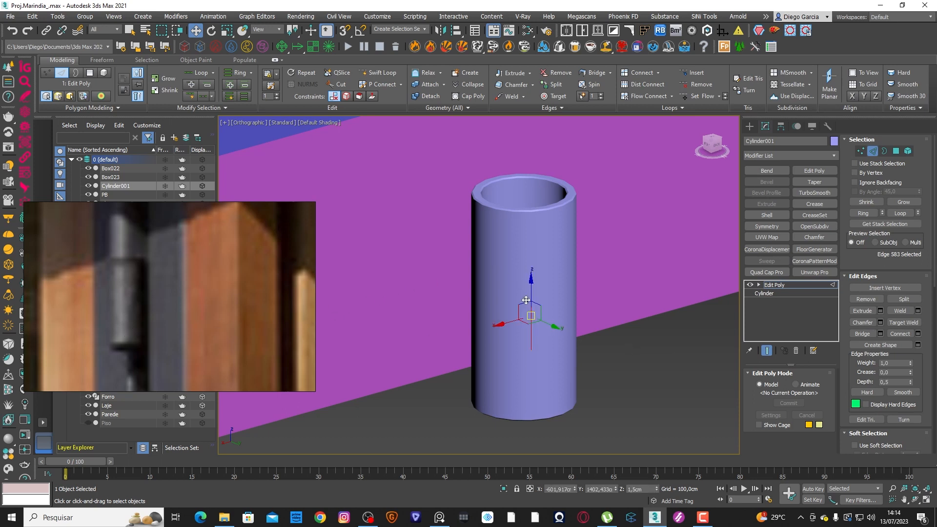
{"action": "left_click", "coordinate": [750, 126]}
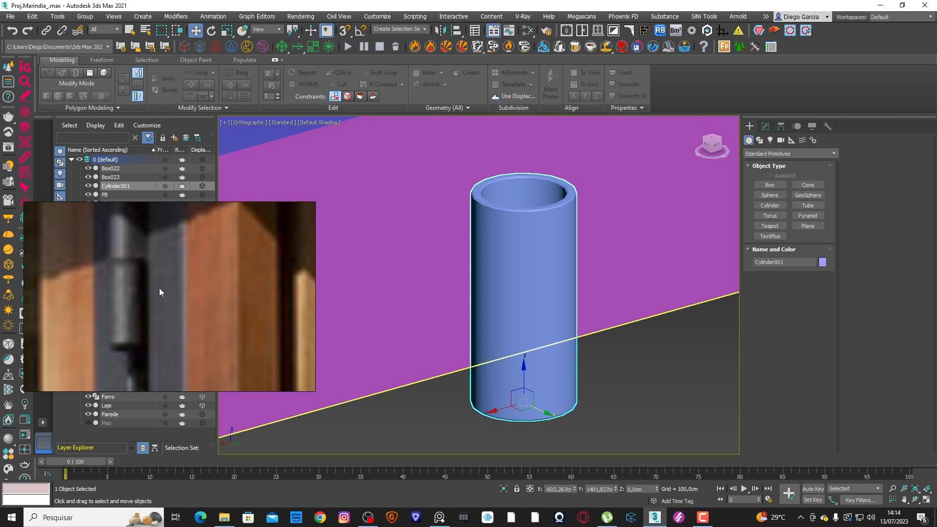
{"action": "scroll", "coordinate": [489, 307], "scroll_direction": "down", "scroll_amount": 6}
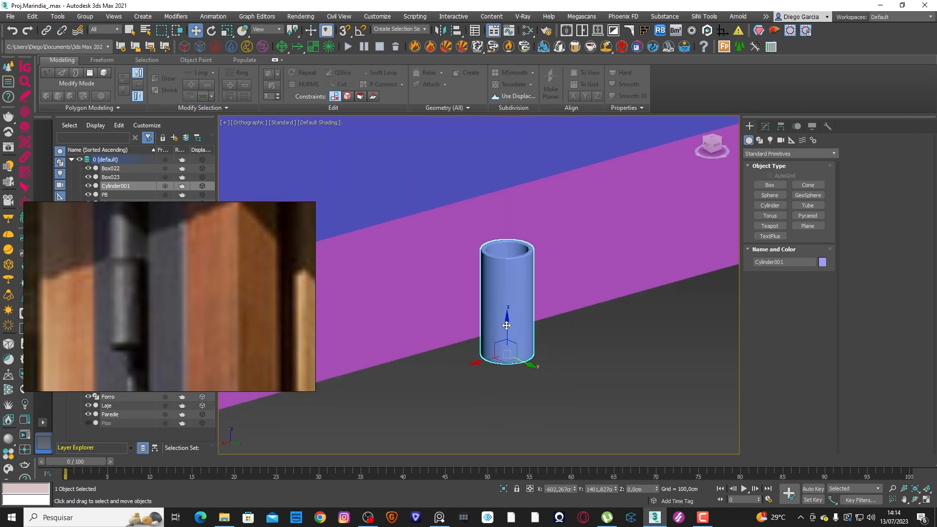
{"action": "left_click", "coordinate": [712, 141]}
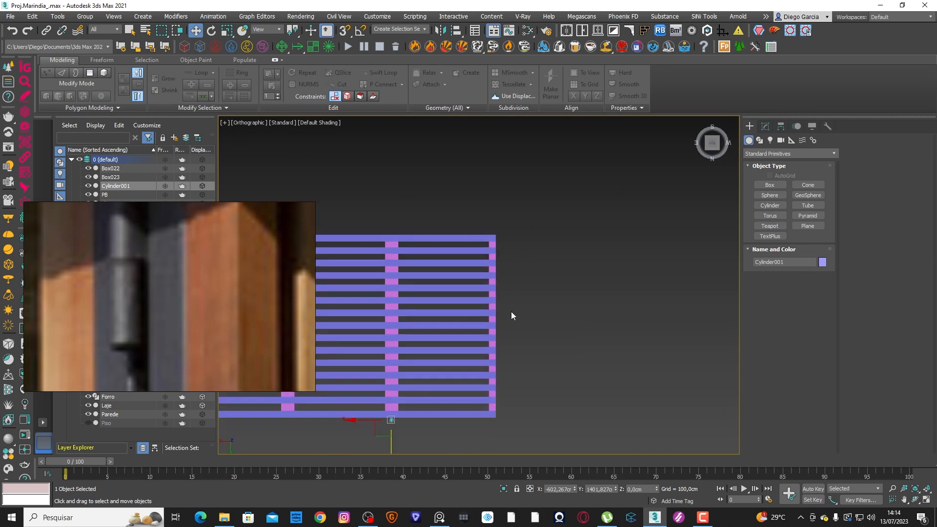
{"action": "middle_click_drag", "start_coordinate": [511, 315], "coordinate": [559, 271], "text": "alt"}
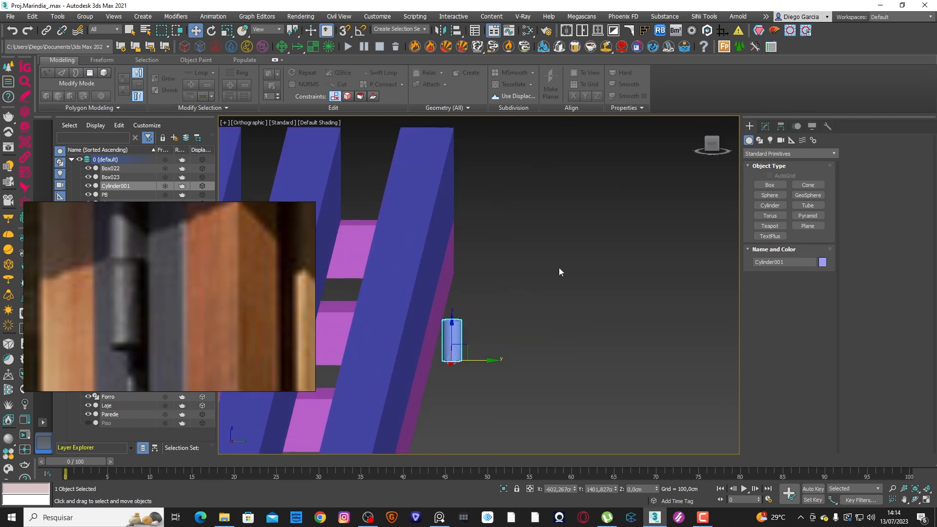
{"action": "left_click", "coordinate": [716, 142]}
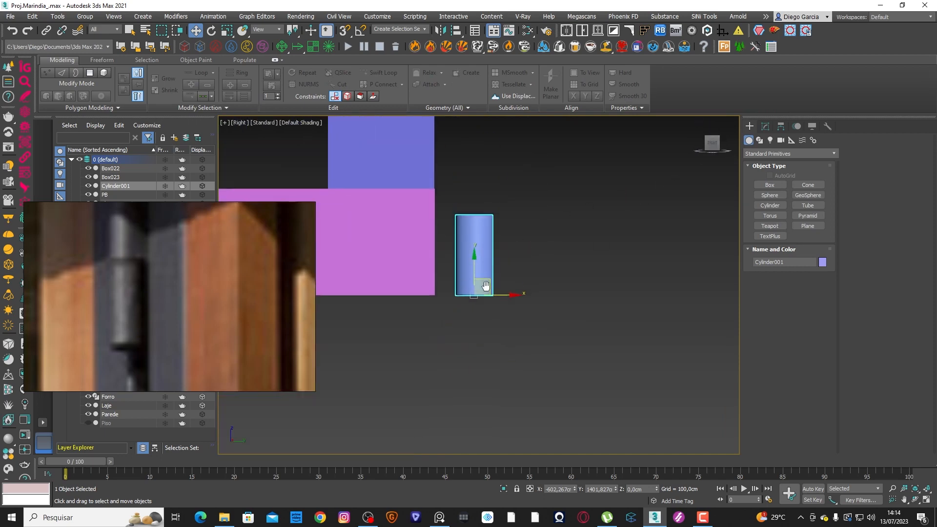
{"action": "mouse_move", "coordinate": [479, 274]}
{"action": "left_mouse_down", "text": "shift"}
{"action": "mouse_move", "coordinate": [496, 220]}
{"action": "mouse_move", "coordinate": [538, 182]}
{"action": "mouse_move", "coordinate": [543, 190]}
{"action": "left_mouse_up", "text": "shift"}
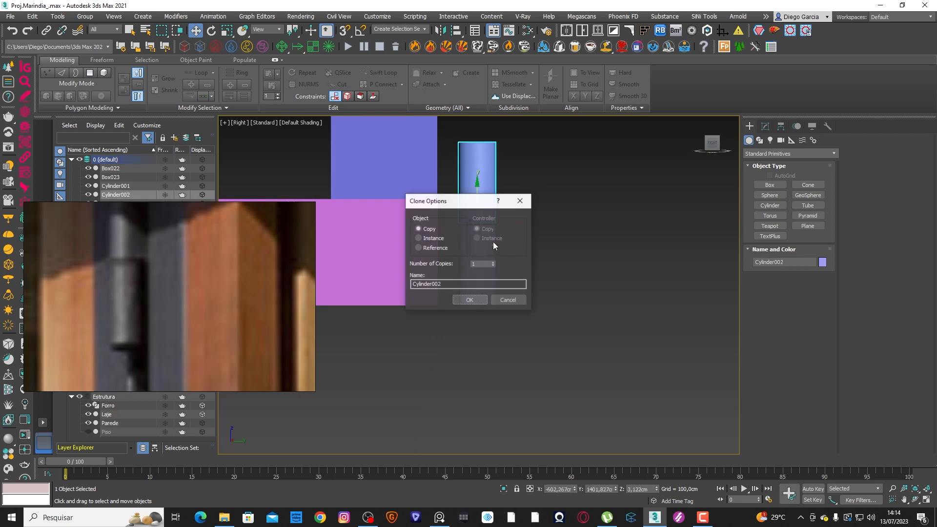
{"action": "left_click", "coordinate": [472, 299]}
{"action": "scroll", "coordinate": [478, 212], "scroll_direction": "up", "scroll_amount": 3}
{"action": "left_click_drag", "start_coordinate": [477, 195], "coordinate": [479, 205]}
{"action": "left_click", "coordinate": [549, 263]}
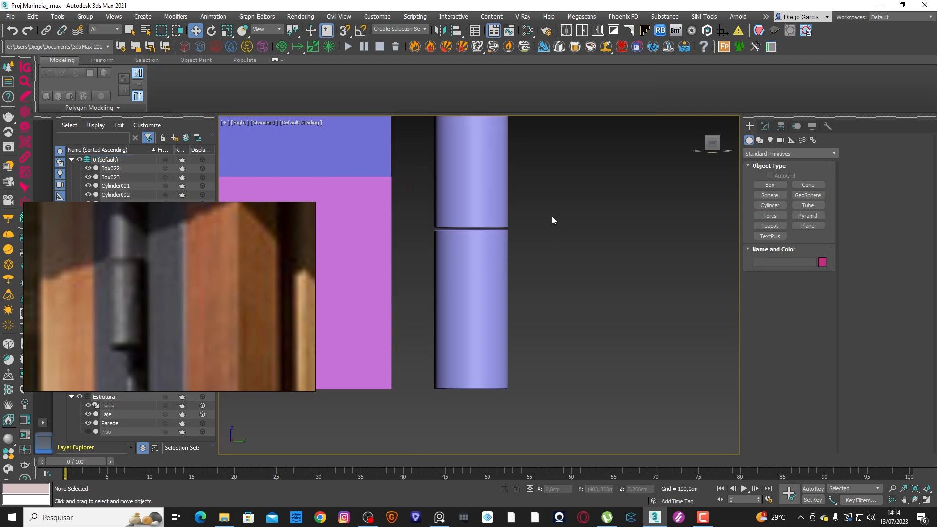
Step: Attach the upper tube to the lower tube so both form a single Edit Poly object
{"action": "scroll", "coordinate": [551, 216], "scroll_direction": "down", "scroll_amount": 5}
{"action": "middle_click_drag", "start_coordinate": [552, 239], "coordinate": [593, 301], "text": "alt"}
{"action": "scroll", "coordinate": [593, 301], "scroll_direction": "up", "scroll_amount": 2}
{"action": "scroll", "coordinate": [592, 384], "scroll_direction": "up", "scroll_amount": 10}
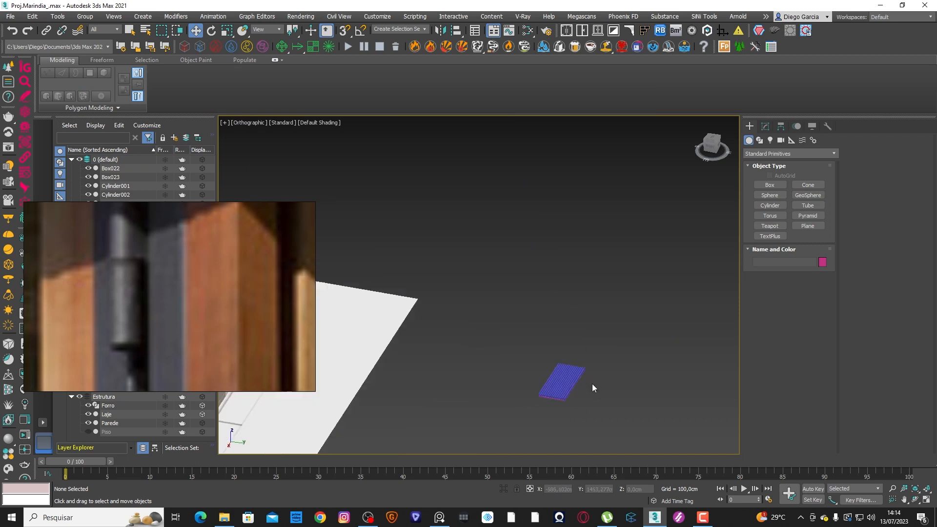
{"action": "scroll", "coordinate": [568, 307], "scroll_direction": "up", "scroll_amount": 2}
{"action": "left_click", "coordinate": [563, 252]}
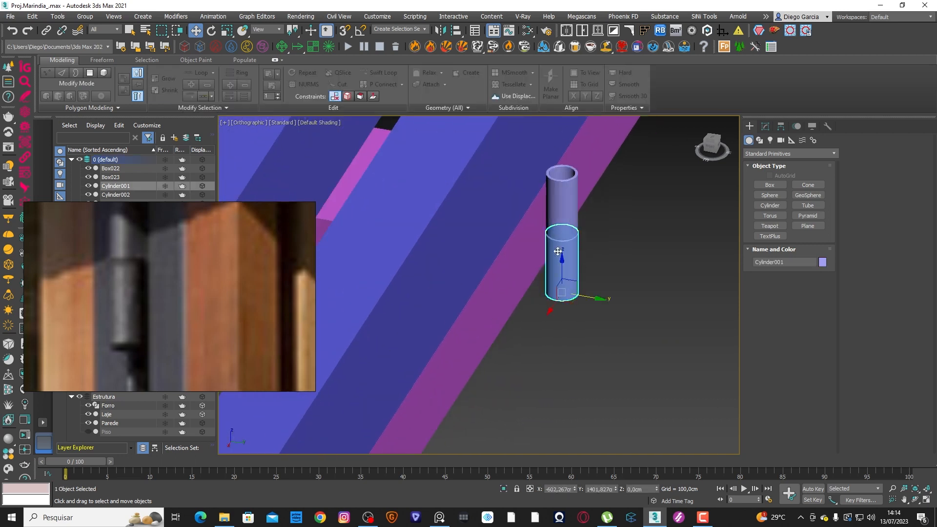
{"action": "scroll", "coordinate": [573, 263], "scroll_direction": "up", "scroll_amount": 3}
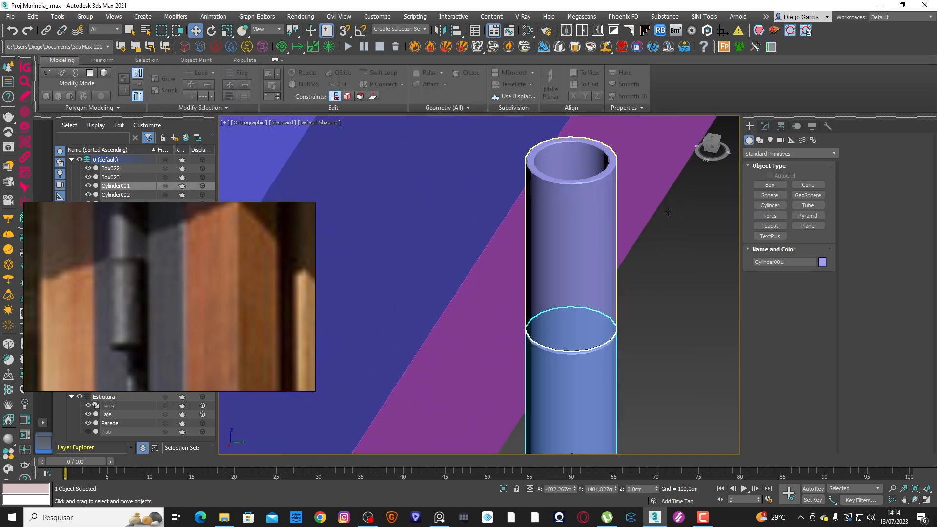
{"action": "left_click", "coordinate": [765, 126]}
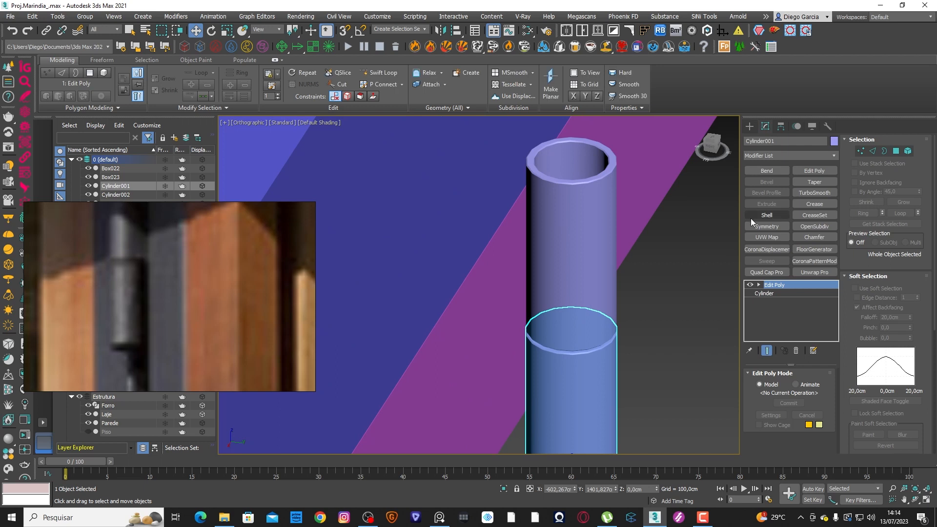
{"action": "left_click", "coordinate": [860, 140]}
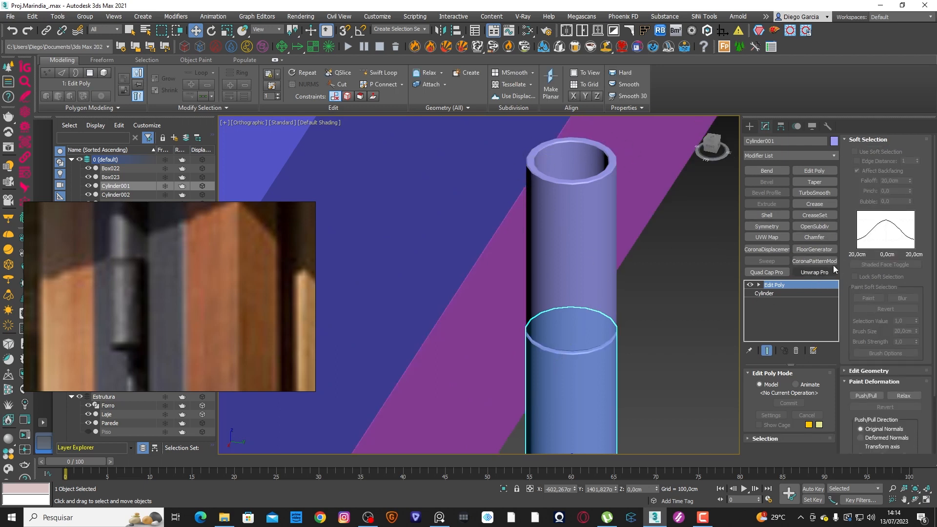
{"action": "left_click", "coordinate": [847, 140]}
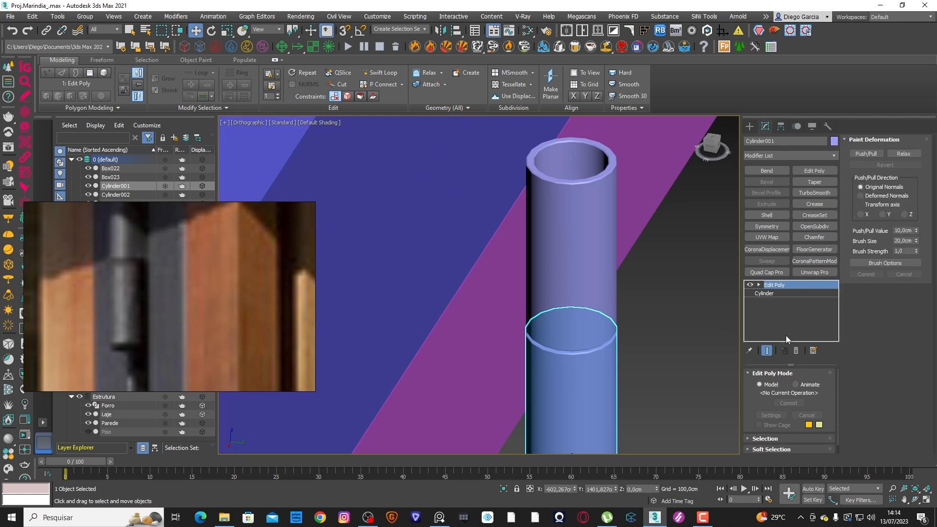
{"action": "left_click", "coordinate": [781, 451]}
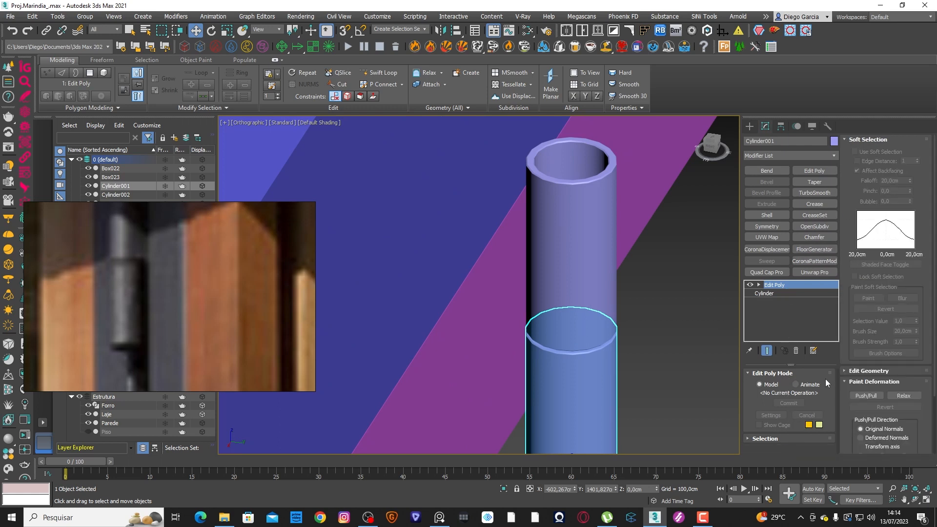
{"action": "left_click", "coordinate": [849, 371]}
{"action": "left_click", "coordinate": [862, 290]}
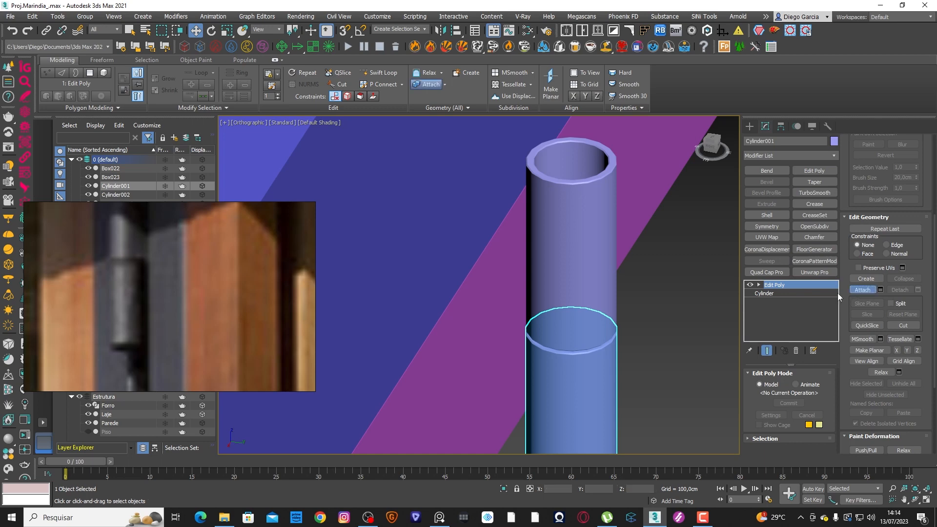
{"action": "left_click", "coordinate": [586, 258]}
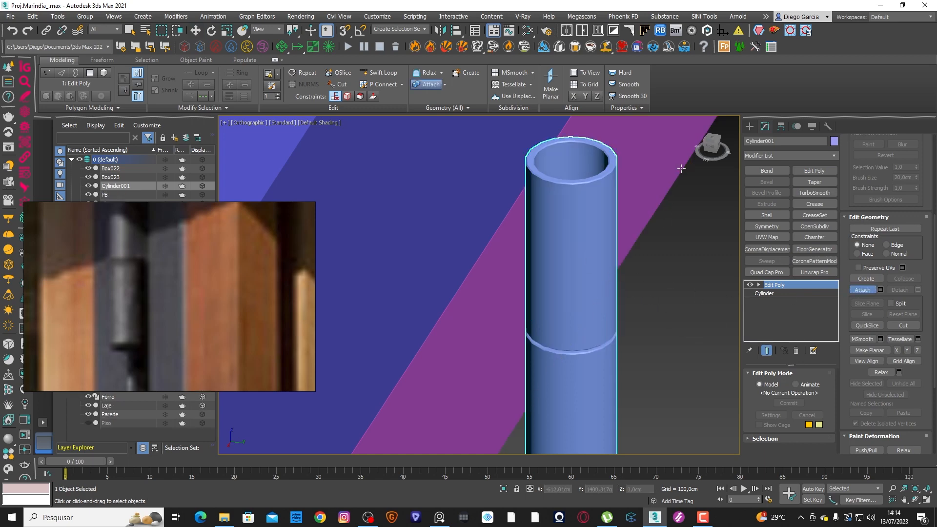
Step: Rotate the joined hinge tube 90° with angle snap so it lies flat along the slatted panel's length
{"action": "left_click", "coordinate": [711, 141]}
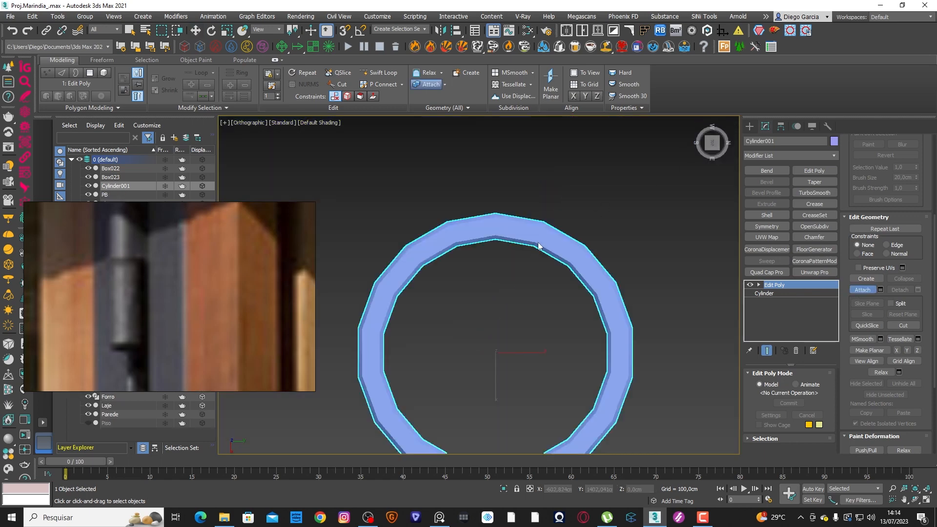
{"action": "key", "text": "e"}
{"action": "left_click_drag", "start_coordinate": [508, 293], "coordinate": [558, 259]}
{"action": "key", "text": "a"}
{"action": "key", "text": "w"}
{"action": "scroll", "coordinate": [574, 283], "scroll_direction": "down", "scroll_amount": 10}
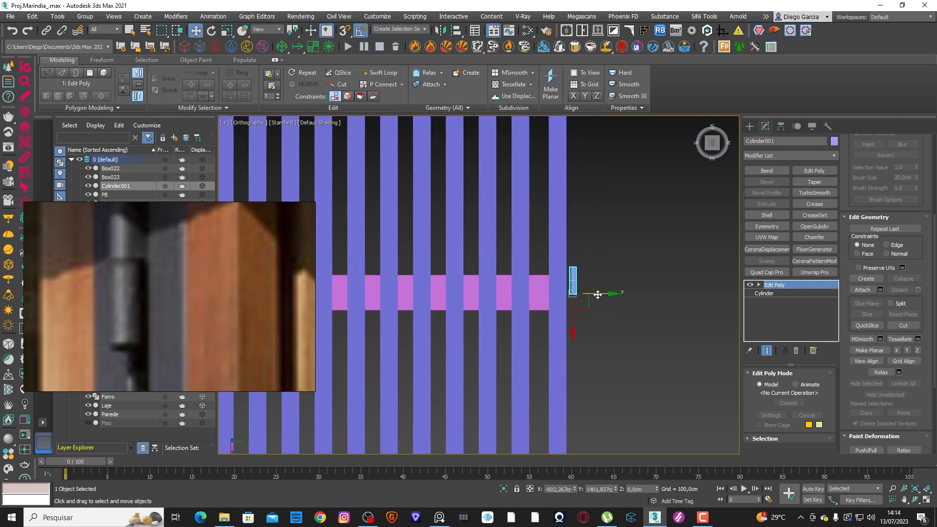
Step: Center the hinge tube's pivot and move the tube closer to the panel's long outer edge
{"action": "key", "text": "alt+c"}
{"action": "left_click_drag", "start_coordinate": [592, 282], "coordinate": [576, 319]}
{"action": "scroll", "coordinate": [576, 319], "scroll_direction": "down", "scroll_amount": 5}
{"action": "middle_click_drag", "start_coordinate": [576, 319], "coordinate": [535, 278], "text": "alt"}
{"action": "scroll", "coordinate": [555, 287], "scroll_direction": "up", "scroll_amount": 10}
{"action": "scroll", "coordinate": [555, 283], "scroll_direction": "up", "scroll_amount": 3}
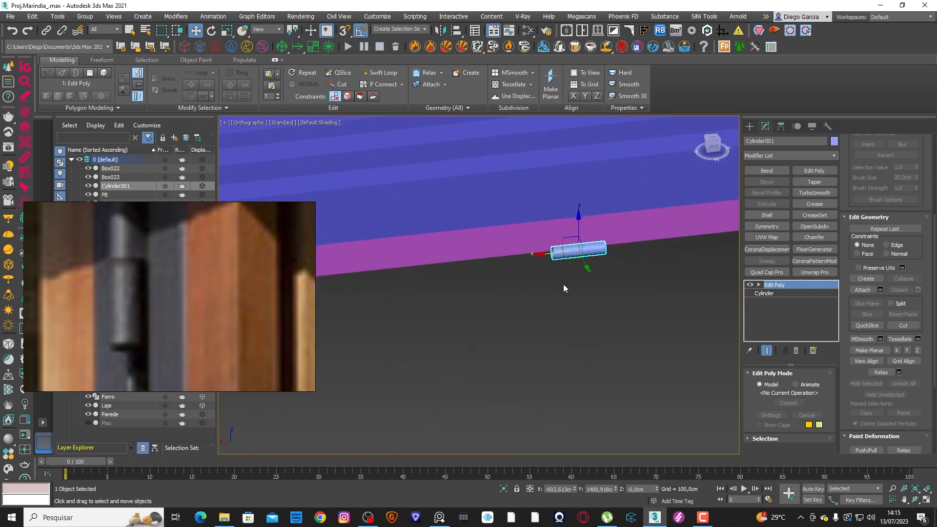
Step: Scale the hinge tube uniformly to about 124% and move it flush against the panel's outer edge in the Top view
{"action": "key", "text": "r"}
{"action": "left_click_drag", "start_coordinate": [580, 245], "coordinate": [604, 239]}
{"action": "left_click", "coordinate": [713, 137]}
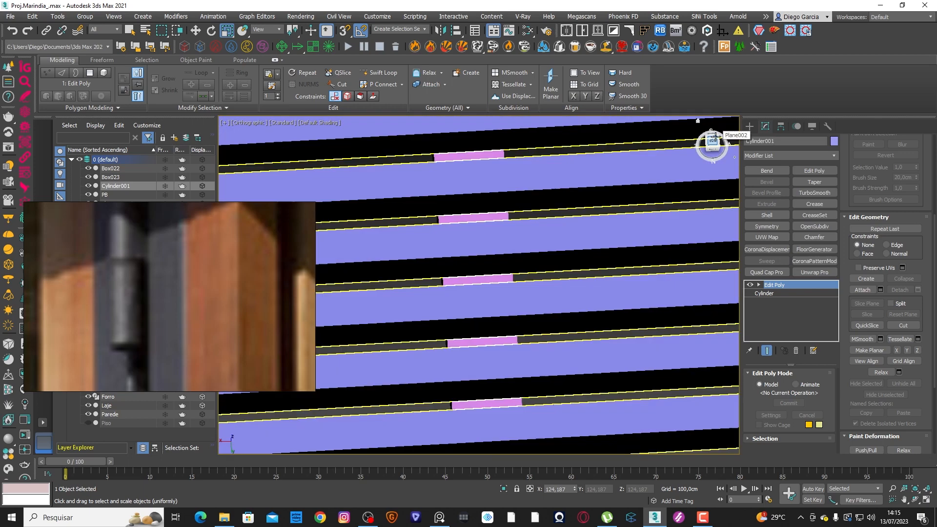
{"action": "key", "text": "z"}
{"action": "key", "text": "w"}
{"action": "left_click_drag", "start_coordinate": [510, 301], "coordinate": [533, 314]}
{"action": "left_click", "coordinate": [750, 128]}
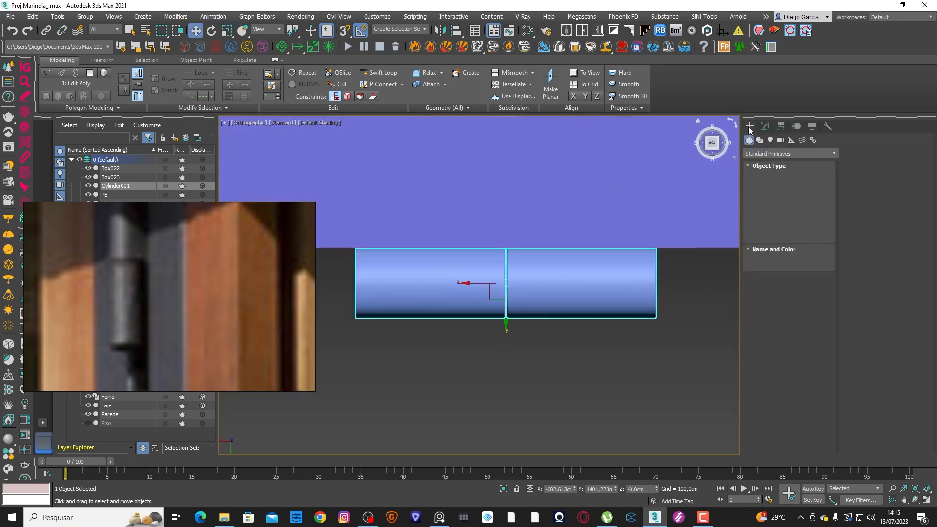
Step: Select the slatted panel's two objects together with the hinge tube and rotate them 90° to stand upright
{"action": "scroll", "coordinate": [581, 218], "scroll_direction": "down", "scroll_amount": 9}
{"action": "middle_click_drag", "start_coordinate": [576, 222], "coordinate": [619, 234], "text": "alt"}
{"action": "scroll", "coordinate": [586, 263], "scroll_direction": "down", "scroll_amount": 5}
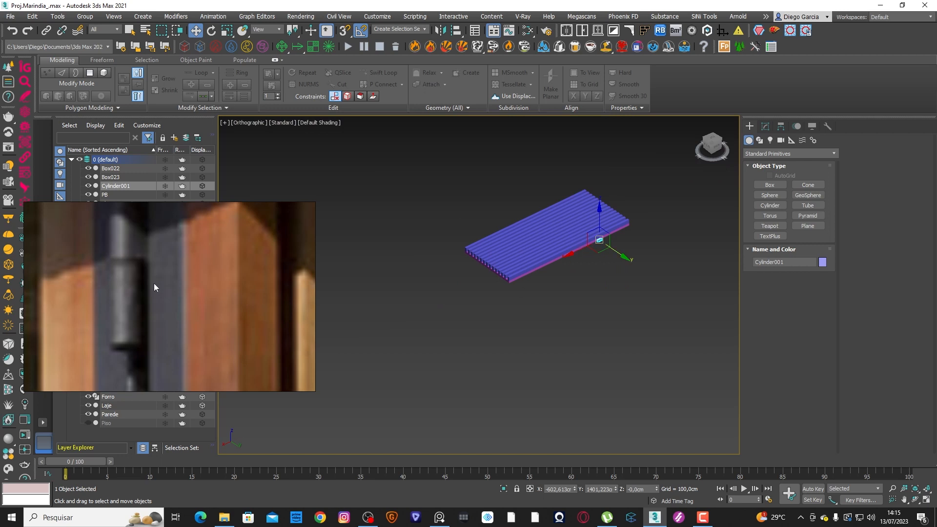
{"action": "left_click", "coordinate": [713, 140]}
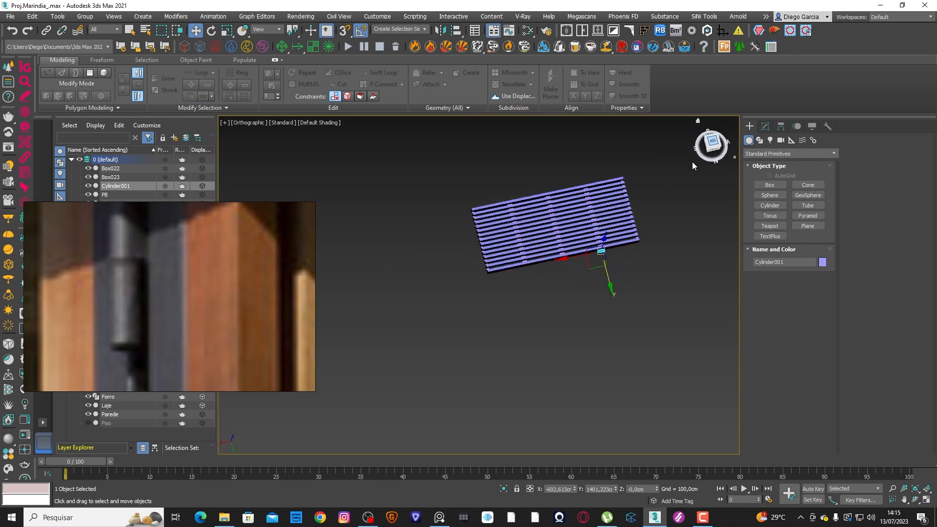
{"action": "left_click_drag", "start_coordinate": [466, 273], "coordinate": [467, 274]}
{"action": "middle_click_drag", "start_coordinate": [529, 270], "coordinate": [490, 300]}
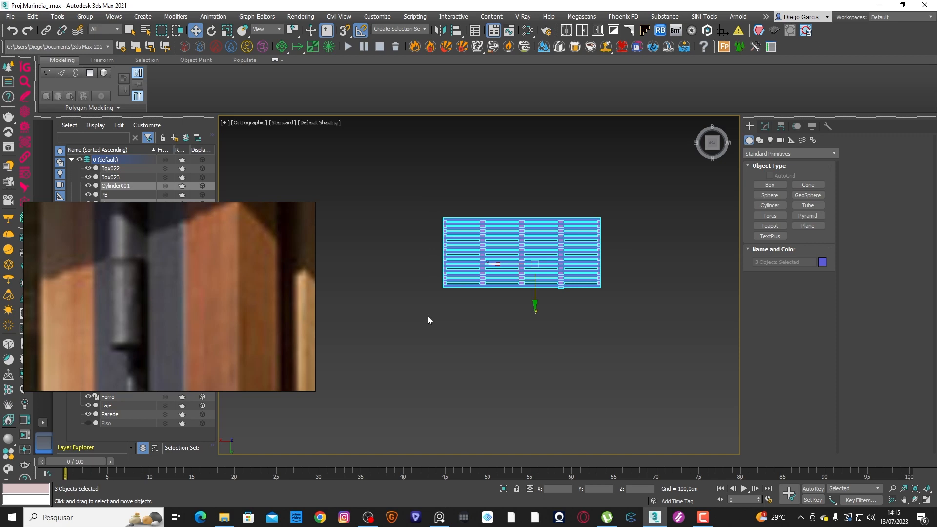
{"action": "key", "text": "e"}
{"action": "middle_click_drag", "start_coordinate": [554, 256], "coordinate": [543, 245], "text": "alt"}
{"action": "left_click_drag", "start_coordinate": [555, 248], "coordinate": [521, 221]}
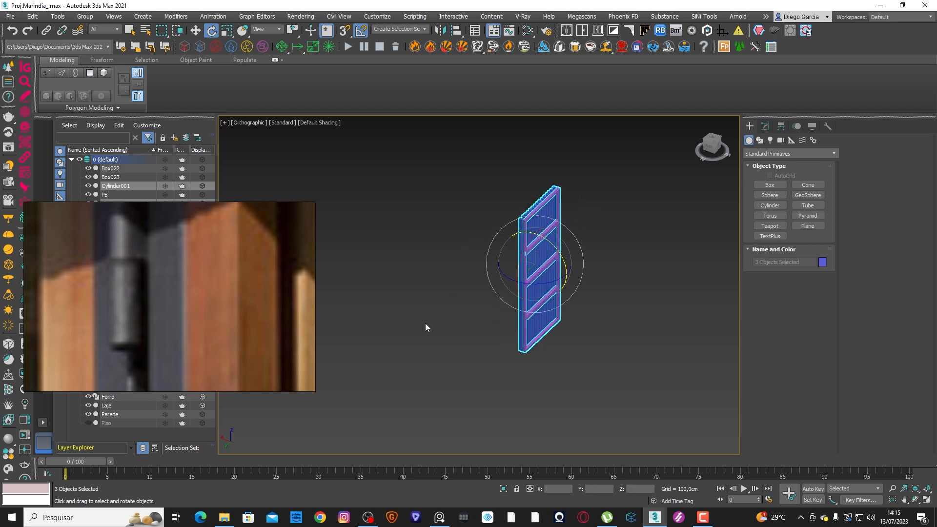
Step: Align the hinge tube's center with the outer corner of the panel frame in the Top view, using vertex snapping
{"action": "left_click", "coordinate": [713, 141]}
{"action": "left_click", "coordinate": [593, 306]}
{"action": "scroll", "coordinate": [552, 288], "scroll_direction": "up", "scroll_amount": 8}
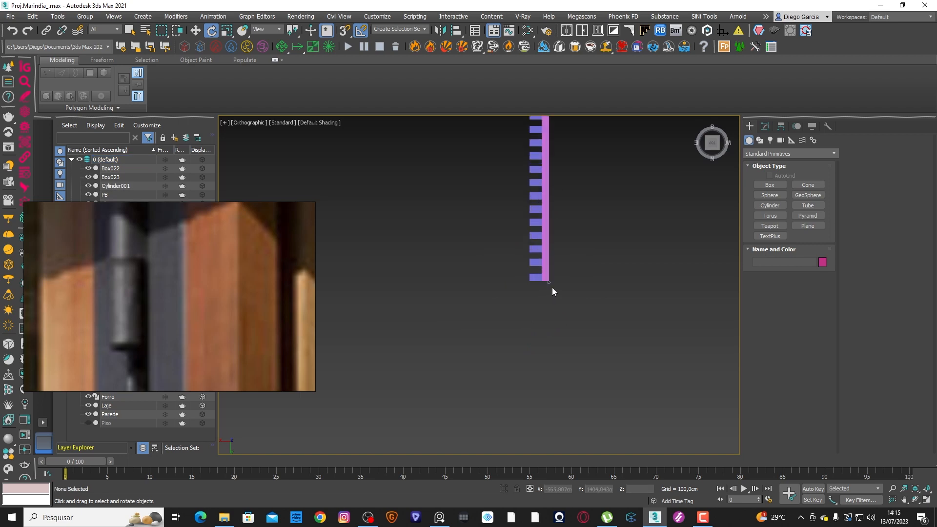
{"action": "scroll", "coordinate": [551, 283], "scroll_direction": "up", "scroll_amount": 5}
{"action": "left_click", "coordinate": [553, 268]}
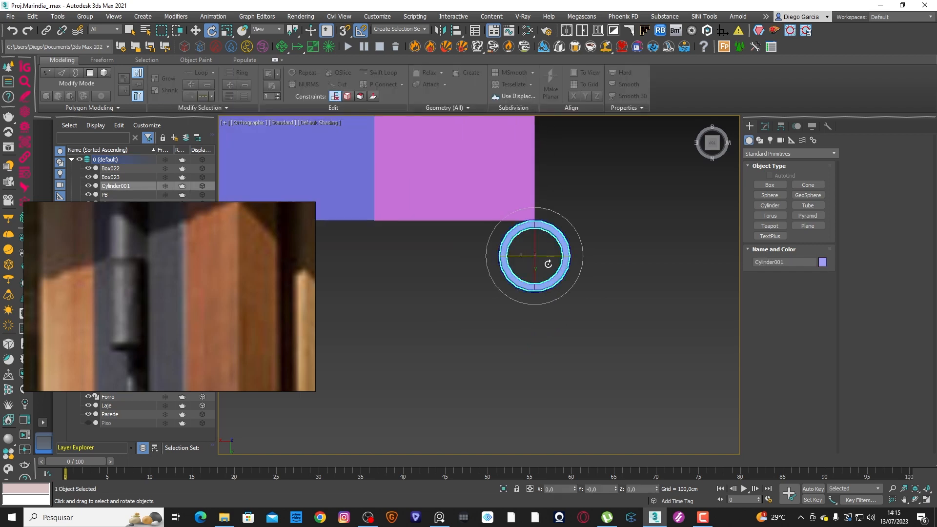
{"action": "key", "text": "w"}
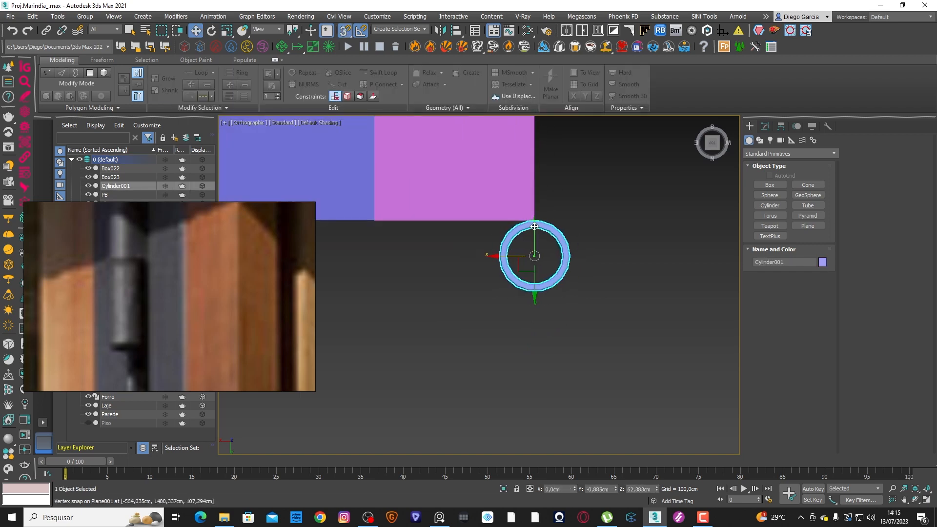
{"action": "scroll", "coordinate": [532, 342], "scroll_direction": "down", "scroll_amount": 4}
{"action": "scroll", "coordinate": [532, 344], "scroll_direction": "down", "scroll_amount": 3}
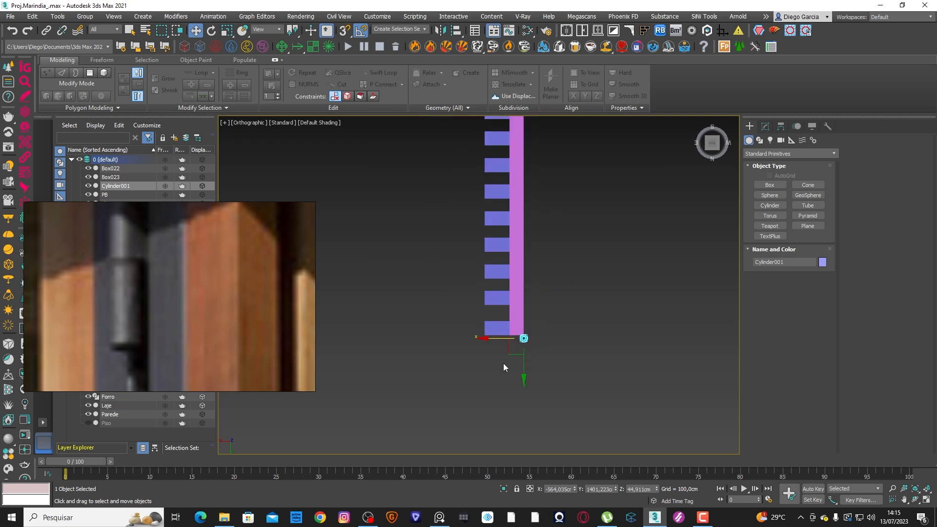
Step: Select the panel's frame and slats without the hinge and create a copy of them rotated 180° about the vertical axis
{"action": "left_click", "coordinate": [473, 374]}
{"action": "scroll", "coordinate": [562, 224], "scroll_direction": "down", "scroll_amount": 1}
{"action": "left_click_drag", "start_coordinate": [545, 194], "coordinate": [464, 232]}
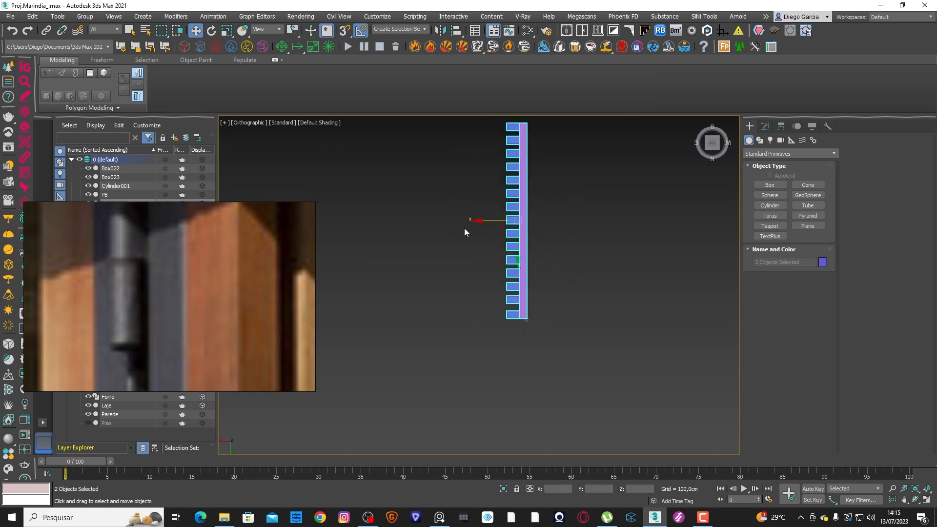
{"action": "key", "text": "e"}
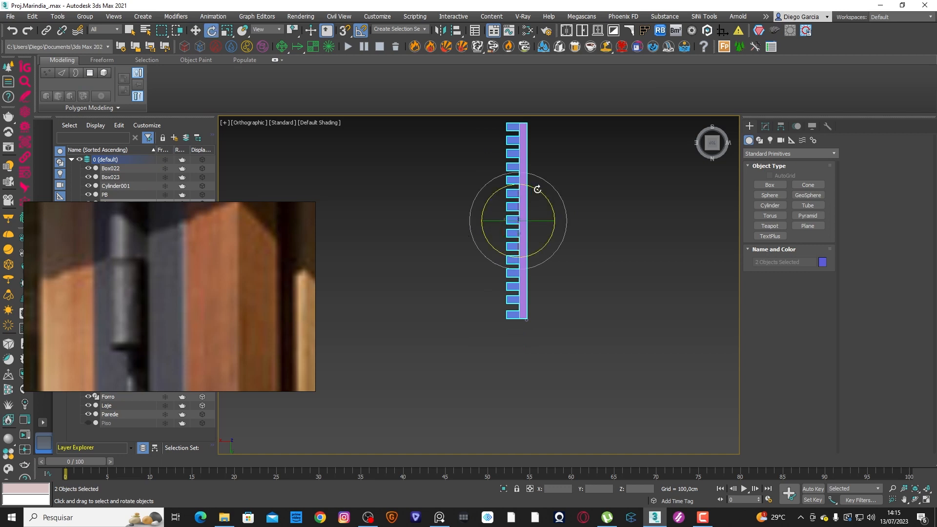
{"action": "left_click_drag", "start_coordinate": [537, 192], "coordinate": [618, 222]}
{"action": "left_click", "coordinate": [467, 300]}
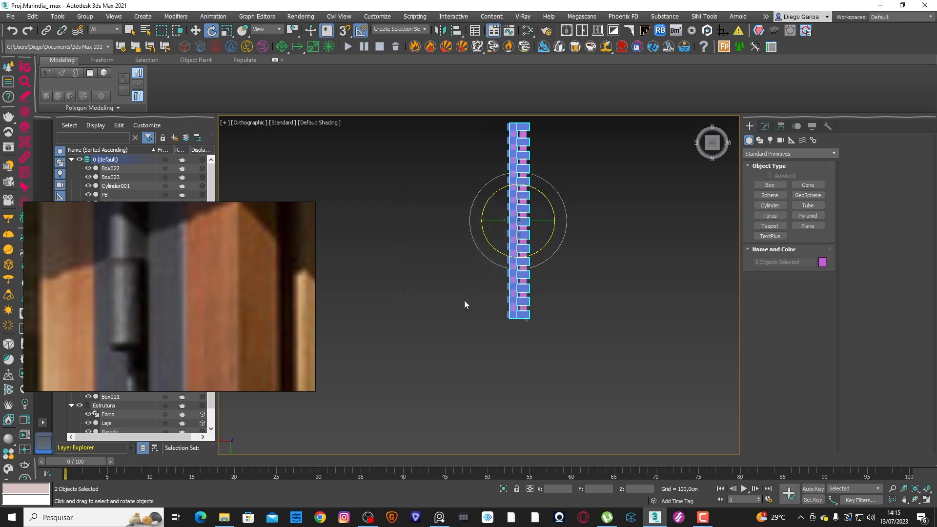
Step: Move the copied panel alongside the original with their frames facing each other, leaving a narrow gap at the hinge tube
{"action": "key", "text": "w"}
{"action": "left_click_drag", "start_coordinate": [494, 222], "coordinate": [507, 223]}
{"action": "scroll", "coordinate": [533, 334], "scroll_direction": "up", "scroll_amount": 10}
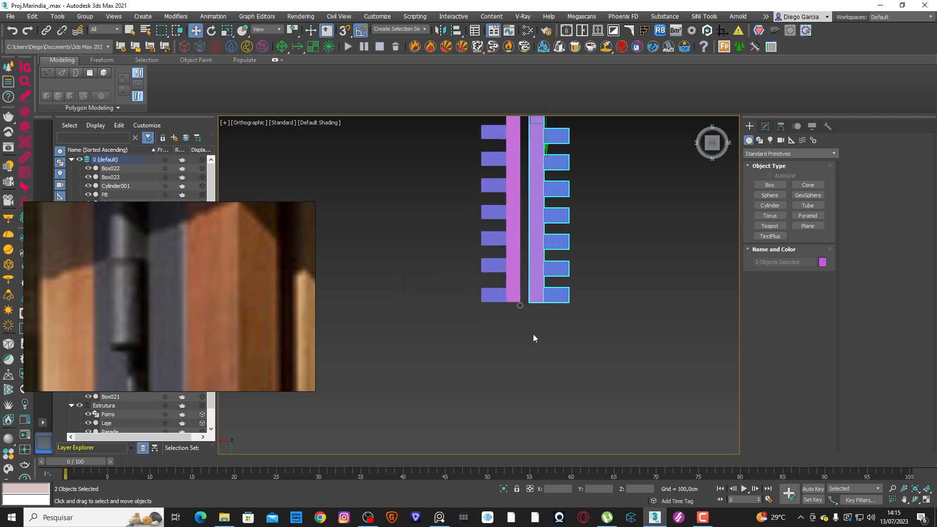
{"action": "key", "text": "s"}
{"action": "left_click_drag", "start_coordinate": [524, 286], "coordinate": [481, 287]}
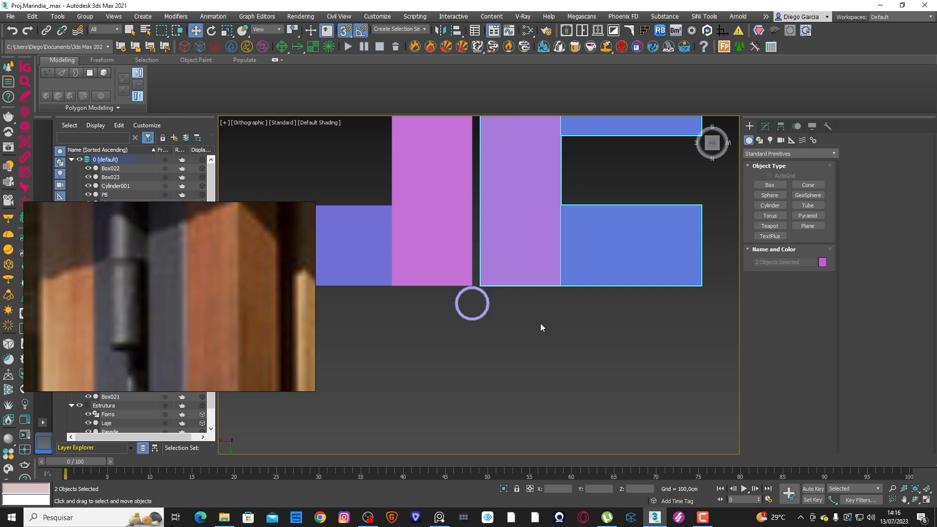
Step: Move the original panel about 0.48 cm away from its copy to widen the gap, and seat the hinge tube against the panels' outer edge
{"action": "key", "text": "s"}
{"action": "left_click", "coordinate": [424, 275]}
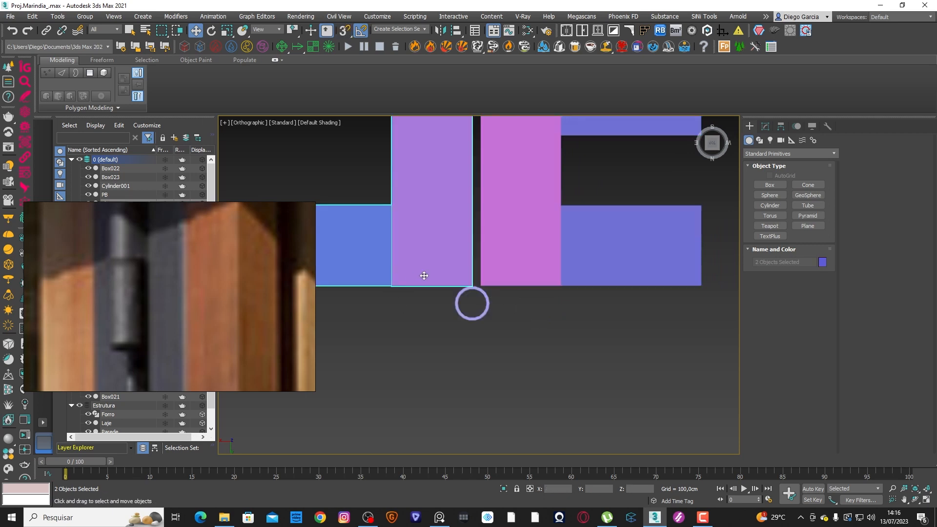
{"action": "left_click_drag", "start_coordinate": [427, 275], "coordinate": [418, 276]}
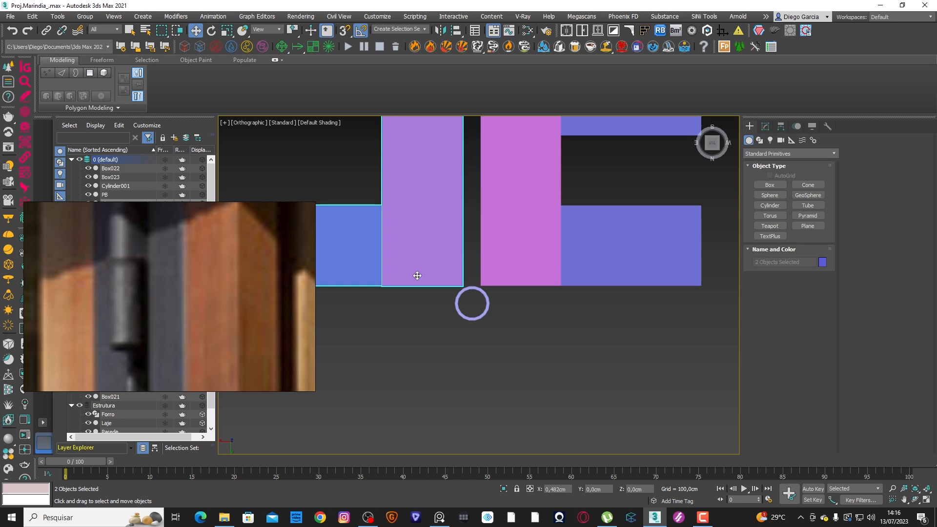
{"action": "left_click", "coordinate": [489, 299]}
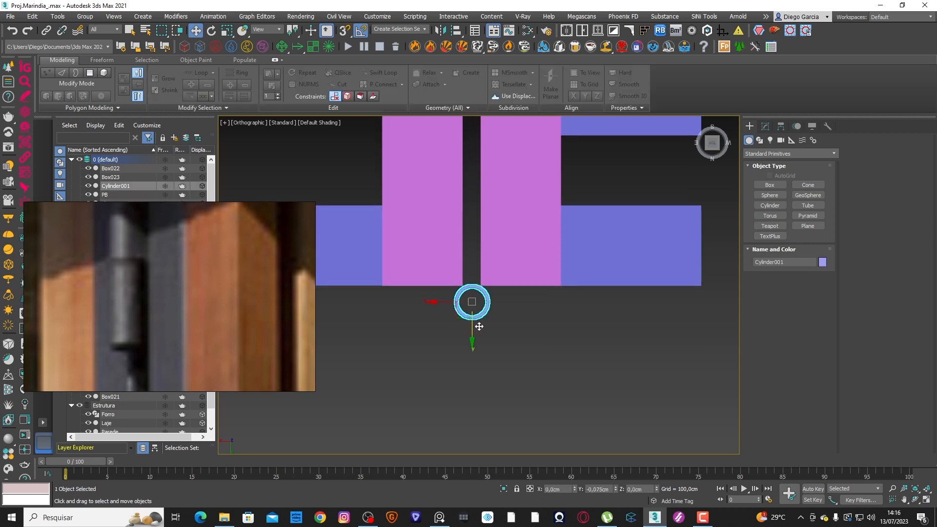
{"action": "scroll", "coordinate": [508, 322], "scroll_direction": "down", "scroll_amount": 6}
{"action": "middle_click_drag", "start_coordinate": [564, 342], "coordinate": [622, 304], "text": "alt"}
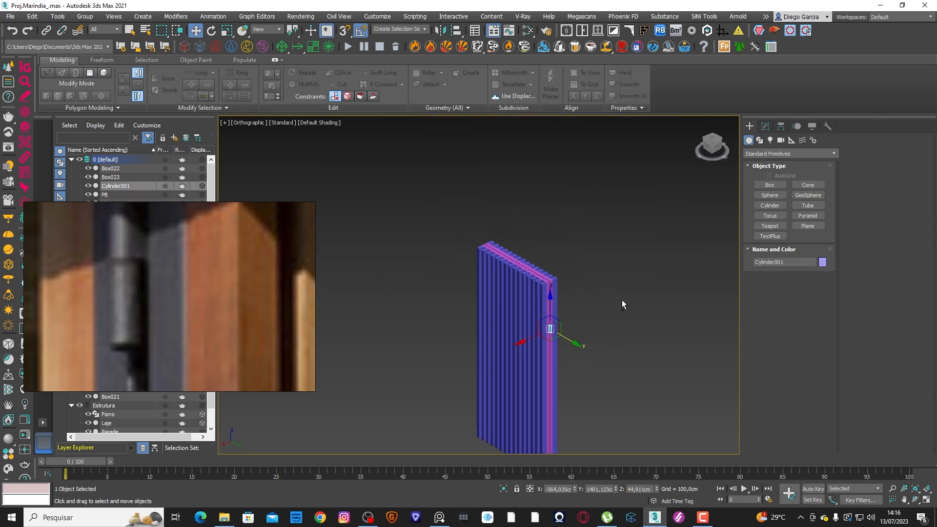
Step: Make two copies of the hinge tube straight down the panel edge, aligned with the two inner horizontal rails below it
{"action": "left_click", "coordinate": [710, 148]}
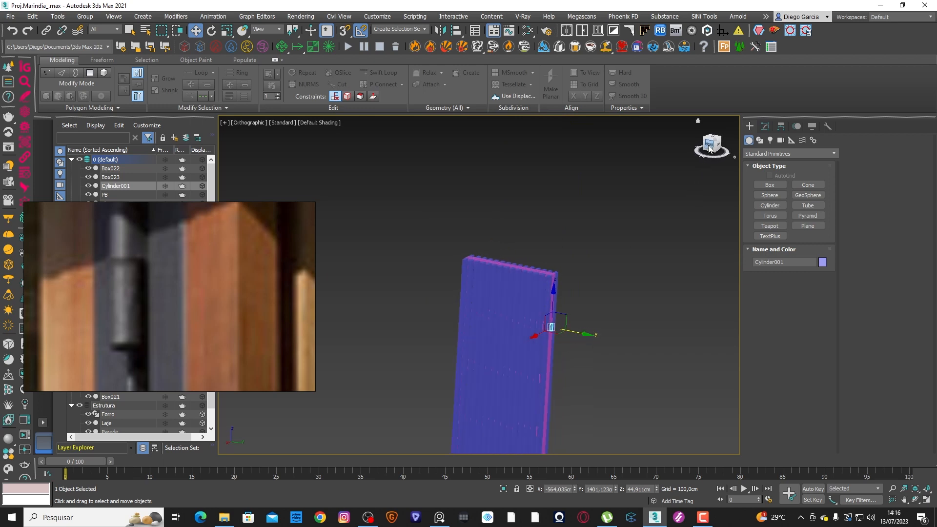
{"action": "key", "text": "F3"}
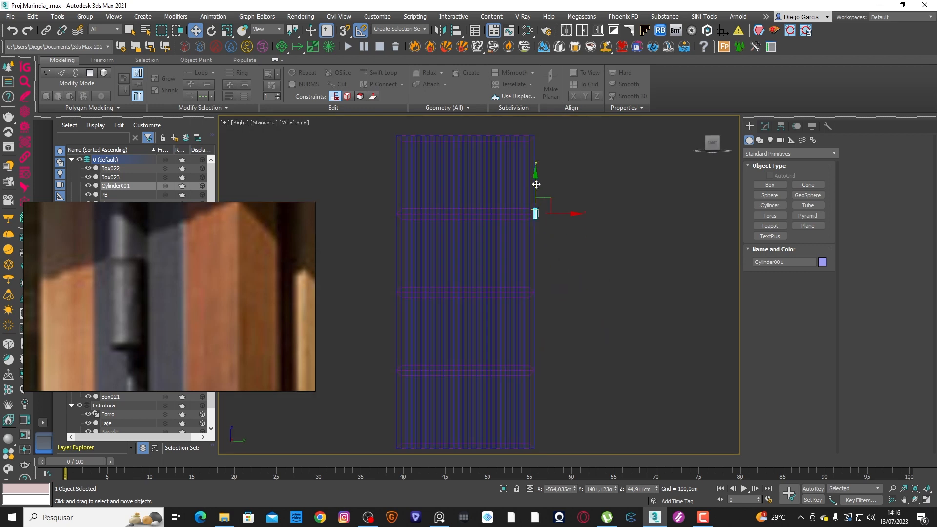
{"action": "mouse_move", "coordinate": [536, 184]}
{"action": "left_mouse_down"}
{"action": "mouse_move", "coordinate": [537, 209]}
{"action": "mouse_move", "coordinate": [579, 244]}
{"action": "mouse_move", "coordinate": [561, 287]}
{"action": "mouse_move", "coordinate": [536, 292]}
{"action": "left_mouse_up"}
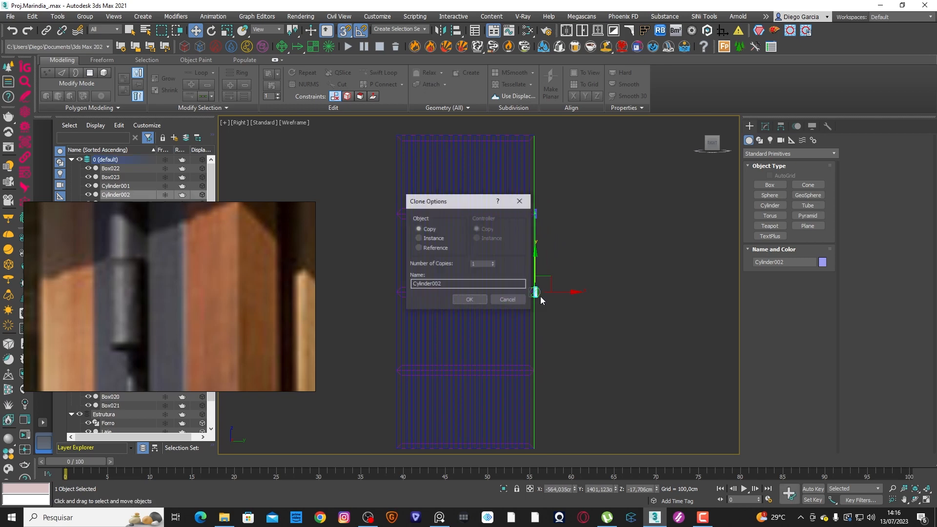
{"action": "left_click", "coordinate": [469, 300]}
{"action": "scroll", "coordinate": [595, 242], "scroll_direction": "down", "scroll_amount": 2}
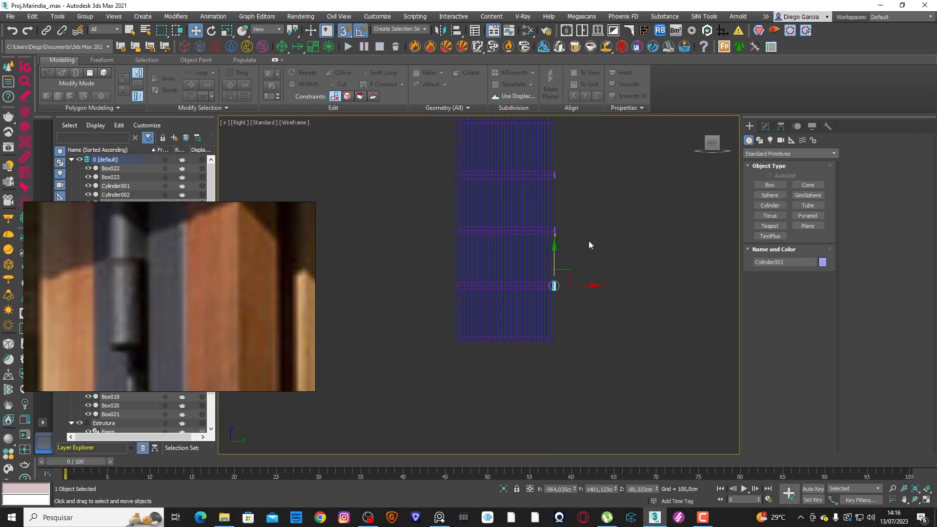
{"action": "mouse_move", "coordinate": [593, 243]}
{"action": "middle_mouse_down", "text": "alt"}
{"action": "mouse_move", "coordinate": [540, 271]}
{"action": "mouse_move", "coordinate": [623, 248]}
{"action": "mouse_move", "coordinate": [600, 252]}
{"action": "mouse_move", "coordinate": [564, 288]}
{"action": "mouse_move", "coordinate": [502, 293]}
{"action": "mouse_move", "coordinate": [550, 299]}
{"action": "mouse_move", "coordinate": [516, 304]}
{"action": "mouse_move", "coordinate": [531, 307]}
{"action": "mouse_move", "coordinate": [502, 356]}
{"action": "mouse_move", "coordinate": [537, 331]}
{"action": "middle_mouse_up", "text": "alt"}
{"action": "left_click", "coordinate": [608, 251]}
{"action": "scroll", "coordinate": [516, 304], "scroll_direction": "up", "scroll_amount": 2}
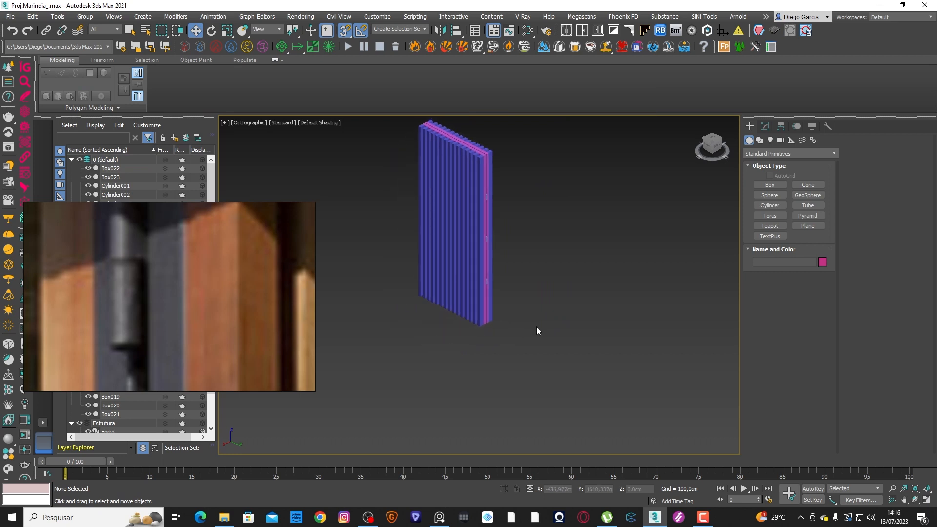
{"action": "scroll", "coordinate": [544, 328], "scroll_direction": "down", "scroll_amount": 3}
{"action": "scroll", "coordinate": [561, 342], "scroll_direction": "down", "scroll_amount": 3}
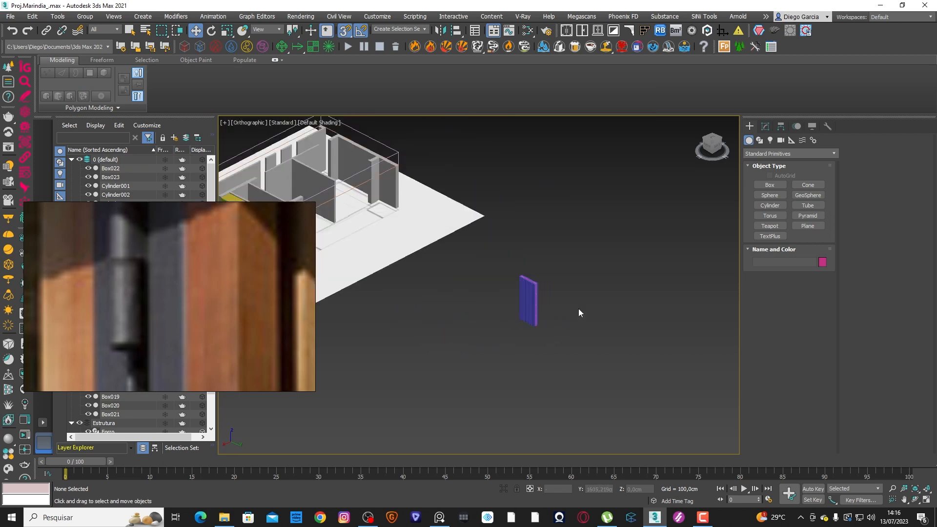
{"action": "left_click_drag", "start_coordinate": [570, 257], "coordinate": [528, 318]}
{"action": "left_click_drag", "start_coordinate": [508, 349], "coordinate": [508, 350]}
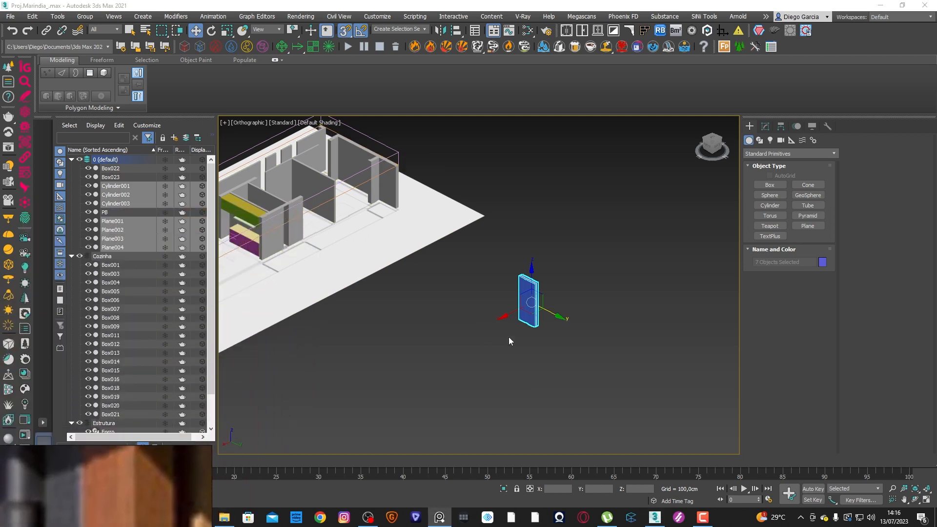
{"action": "scroll", "coordinate": [537, 302], "scroll_direction": "up", "scroll_amount": 4}
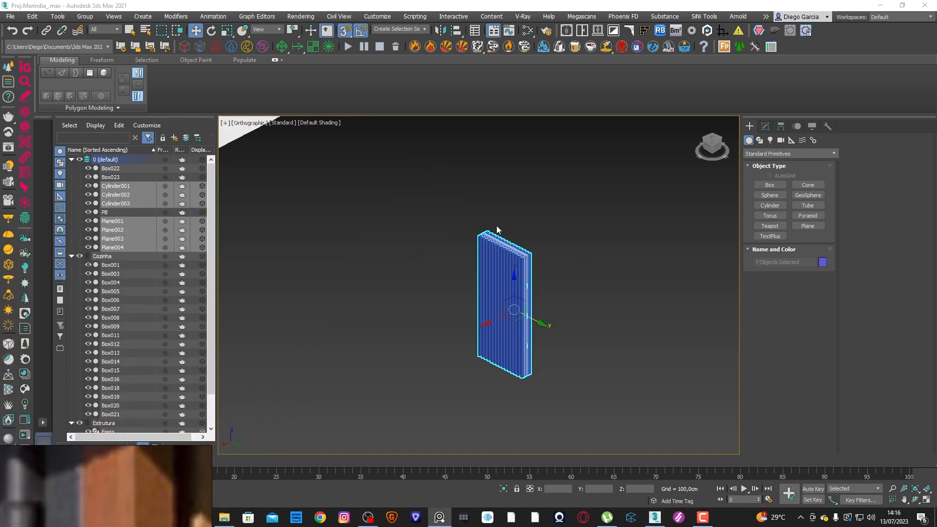
{"action": "left_click", "coordinate": [456, 286]}
{"action": "left_click", "coordinate": [493, 285]}
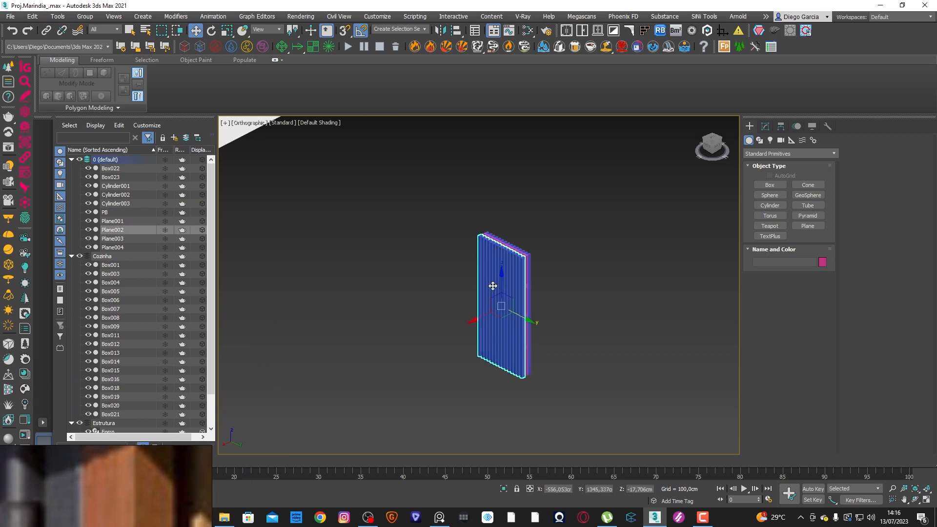
{"action": "left_click_drag", "start_coordinate": [493, 306], "coordinate": [374, 269]}
{"action": "right_click", "coordinate": [376, 271]}
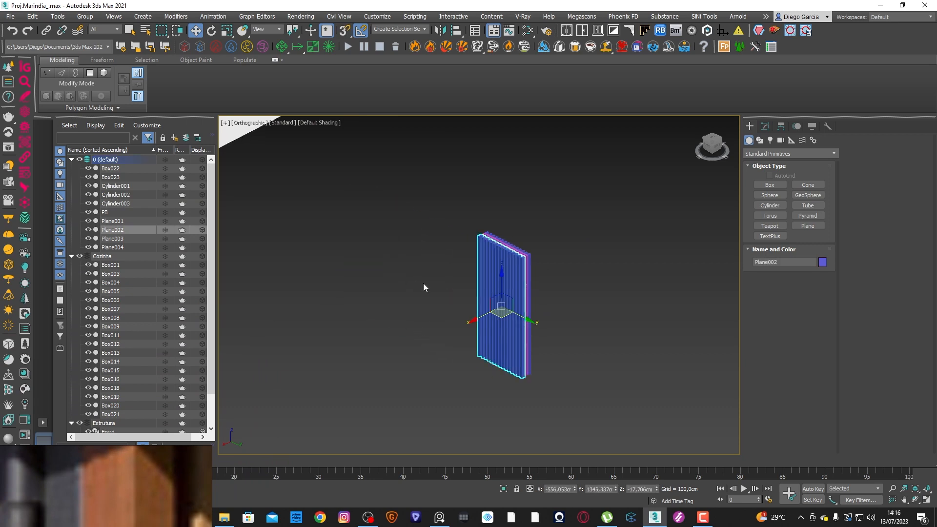
Step: Select both slatted panels together with their three hinges and combine them into a single group
{"action": "left_click_drag", "start_coordinate": [543, 371], "coordinate": [577, 393]}
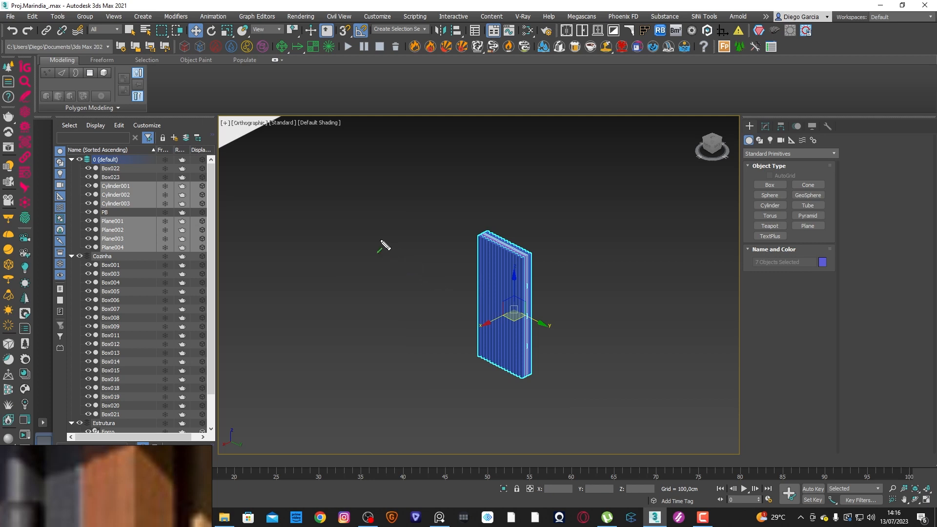
{"action": "left_click_drag", "start_coordinate": [298, 175], "coordinate": [95, 21]}
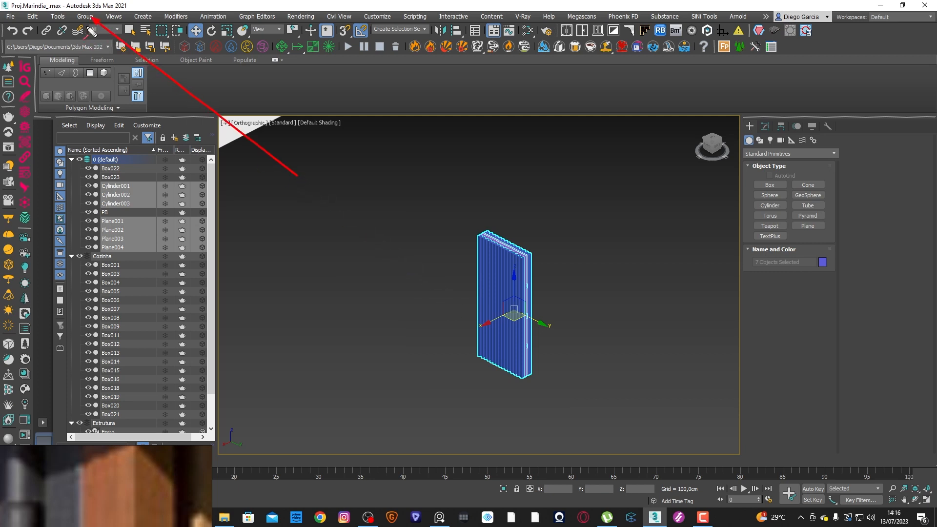
{"action": "left_click", "coordinate": [83, 16]}
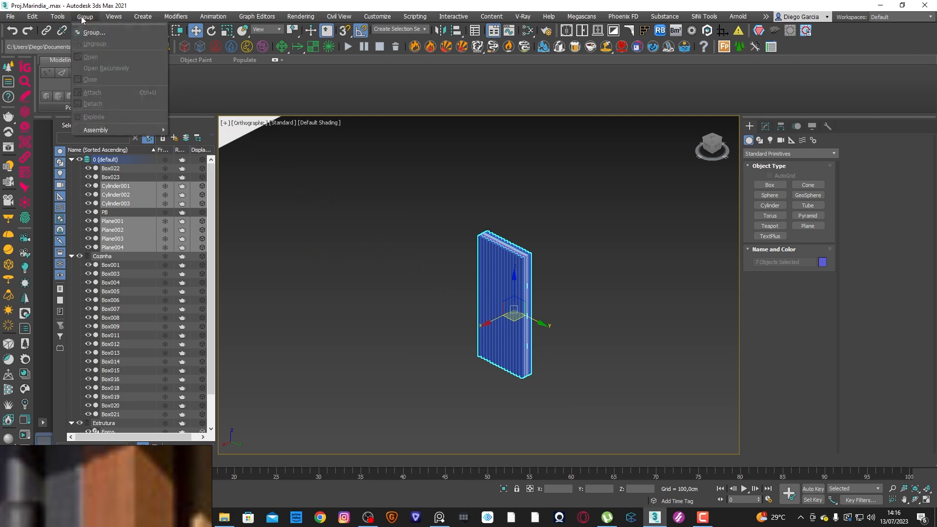
{"action": "left_click", "coordinate": [99, 33]}
{"action": "left_click", "coordinate": [475, 275]}
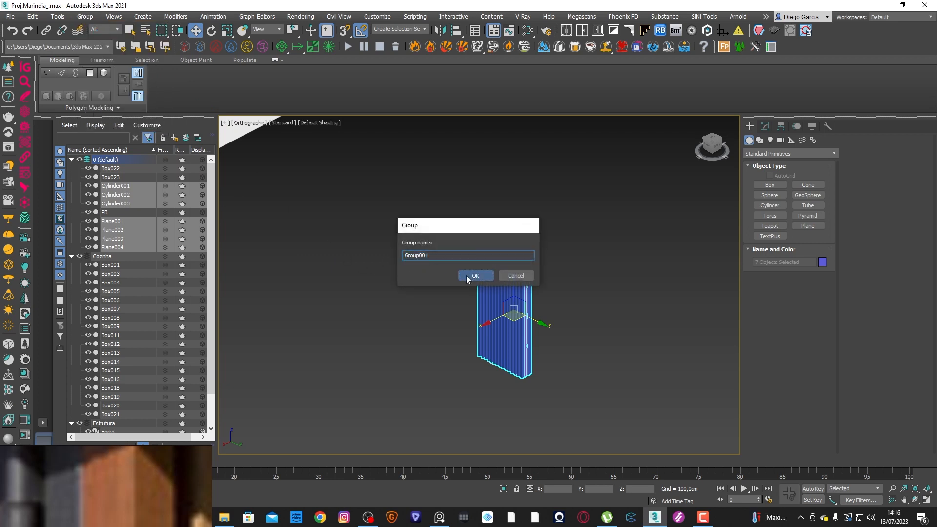
{"action": "left_click", "coordinate": [623, 283]}
{"action": "left_click", "coordinate": [486, 280]}
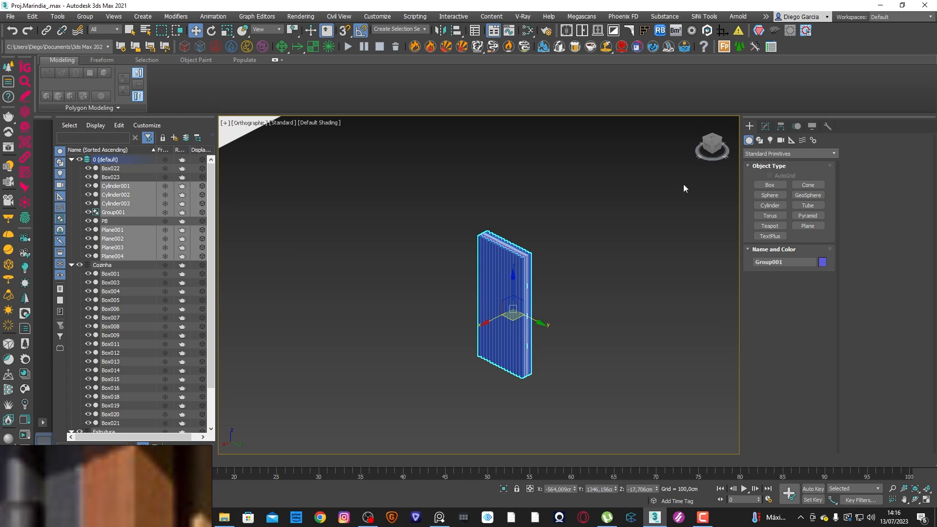
Step: Move the panel group in the Top view onto the floor plan, near the narrow end bay beside the house's outer wall
{"action": "left_click_drag", "start_coordinate": [712, 138], "coordinate": [684, 153]}
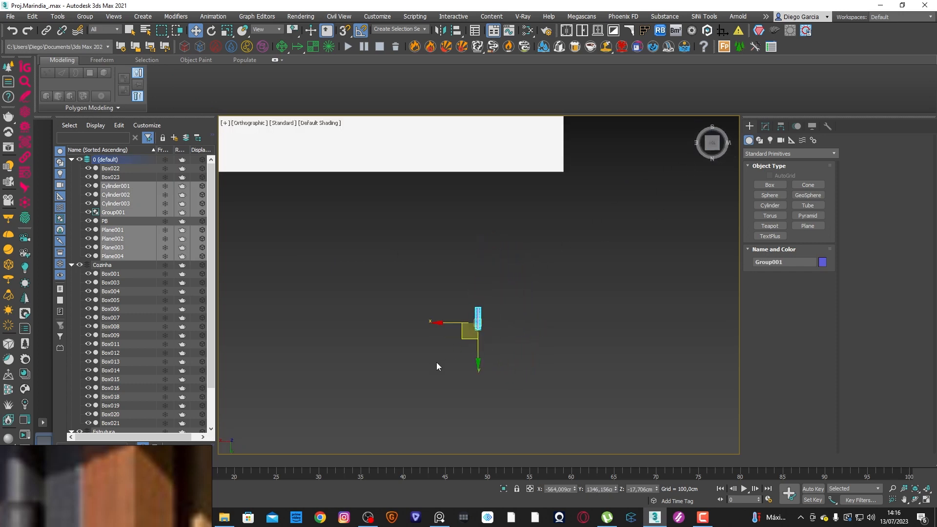
{"action": "left_click_drag", "start_coordinate": [463, 325], "coordinate": [481, 159]}
{"action": "middle_click_drag", "start_coordinate": [489, 188], "coordinate": [501, 326]}
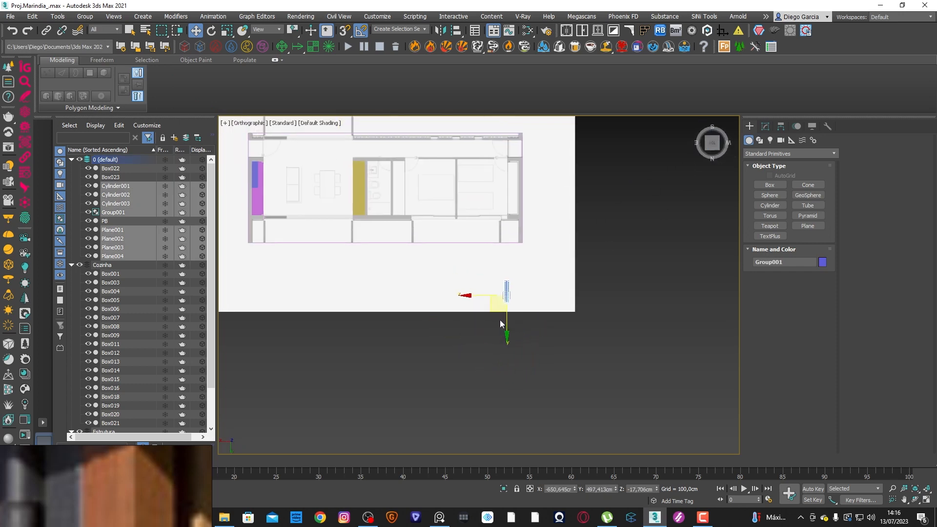
{"action": "scroll", "coordinate": [498, 307], "scroll_direction": "up", "scroll_amount": 3}
{"action": "left_click_drag", "start_coordinate": [502, 296], "coordinate": [492, 182]}
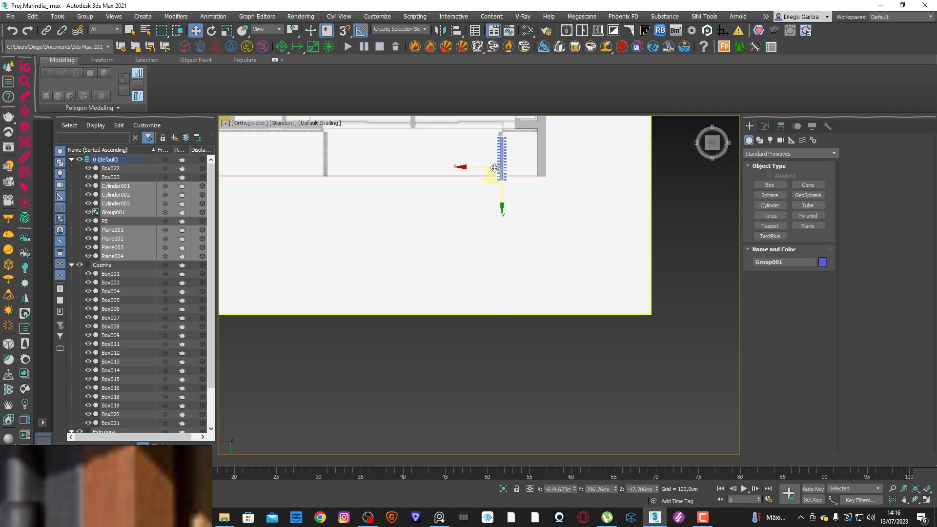
{"action": "scroll", "coordinate": [495, 164], "scroll_direction": "up", "scroll_amount": 3}
{"action": "middle_click_drag", "start_coordinate": [494, 164], "coordinate": [460, 272]}
{"action": "key", "text": "e"}
{"action": "left_click_drag", "start_coordinate": [492, 243], "coordinate": [524, 261]}
{"action": "key", "text": "w"}
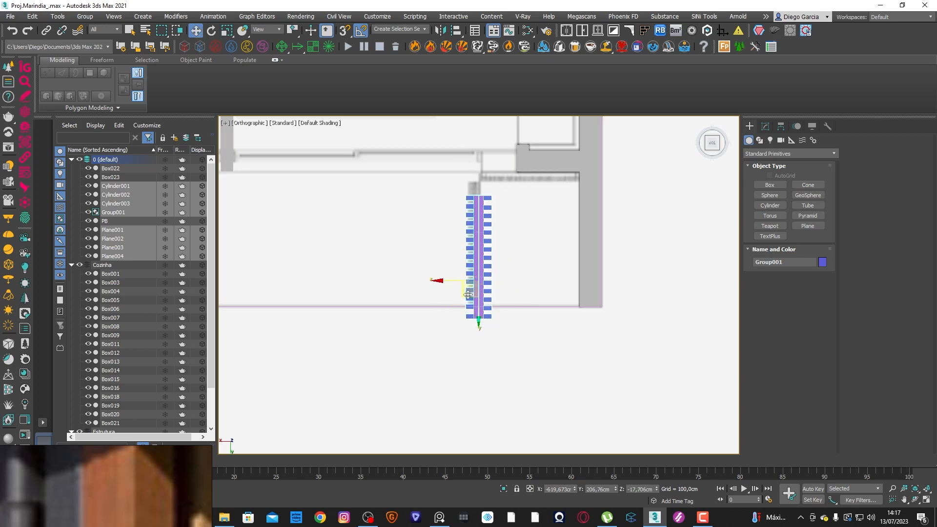
Step: Align the panel group with the slatted partition drawn on the plan and raise it to about Z 124.1 cm so its base meets the floor
{"action": "left_click_drag", "start_coordinate": [467, 295], "coordinate": [464, 281]}
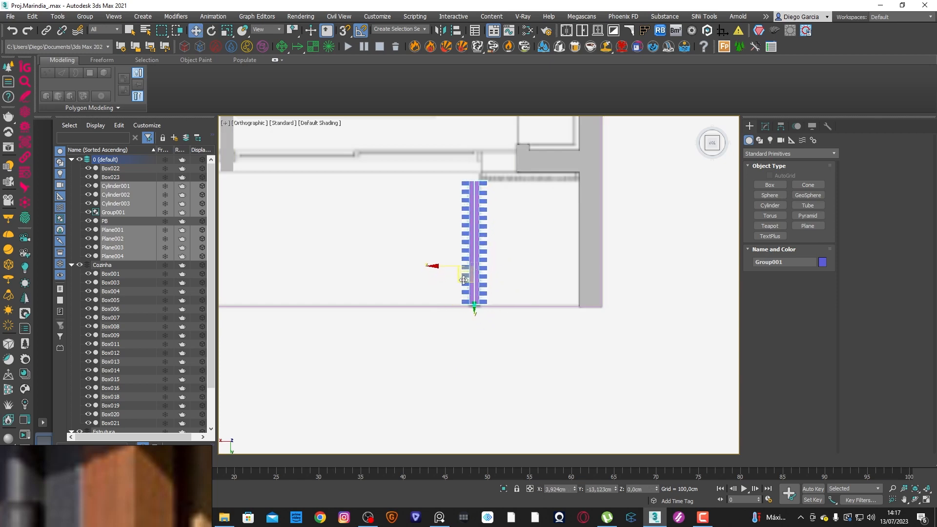
{"action": "scroll", "coordinate": [464, 280], "scroll_direction": "down", "scroll_amount": 5}
{"action": "middle_click_drag", "start_coordinate": [464, 280], "coordinate": [670, 214], "text": "alt"}
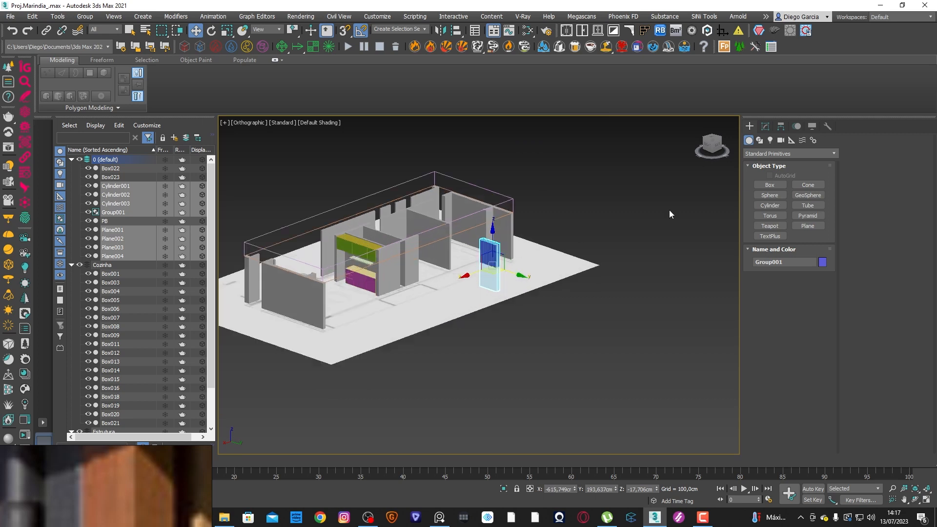
{"action": "left_click", "coordinate": [712, 147]}
{"action": "scroll", "coordinate": [509, 262], "scroll_direction": "up", "scroll_amount": 5}
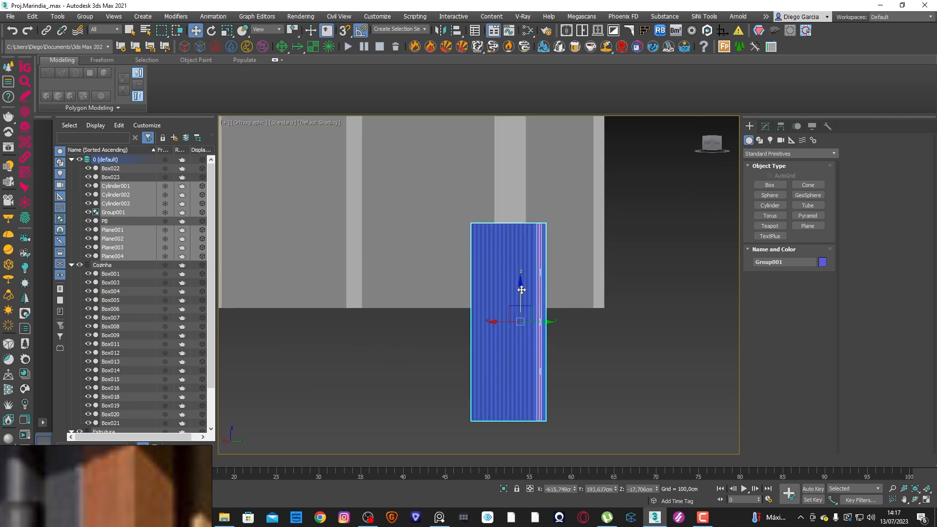
{"action": "left_click_drag", "start_coordinate": [521, 284], "coordinate": [535, 205]}
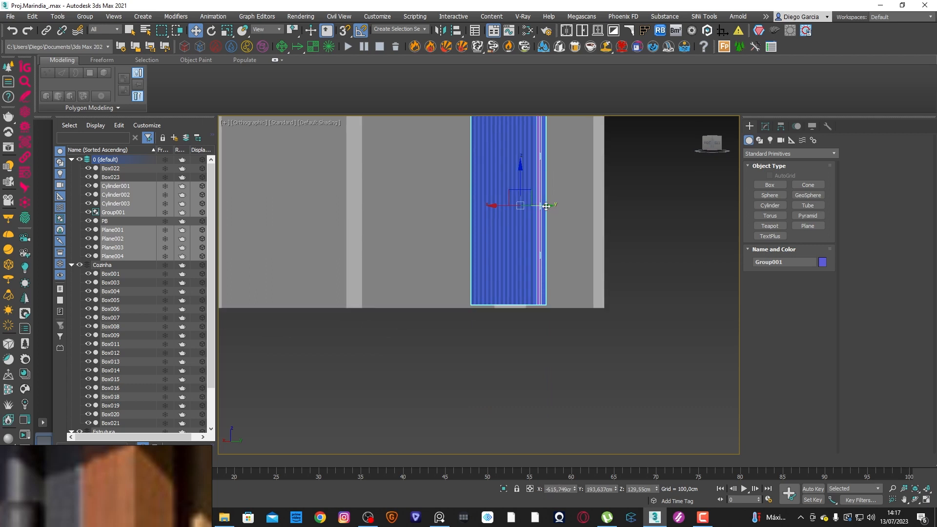
{"action": "scroll", "coordinate": [539, 209], "scroll_direction": "down", "scroll_amount": 2}
{"action": "left_click_drag", "start_coordinate": [527, 185], "coordinate": [526, 186]}
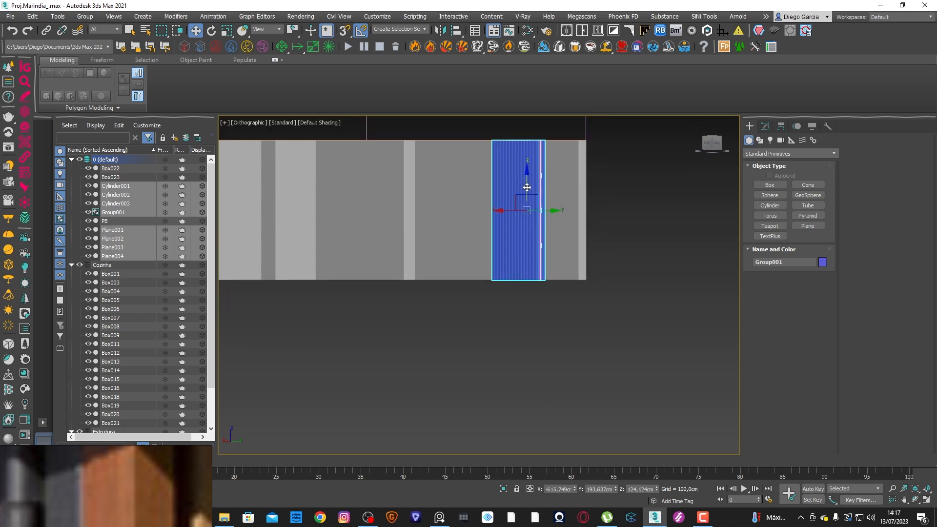
{"action": "middle_click_drag", "start_coordinate": [525, 185], "coordinate": [592, 372], "text": "alt"}
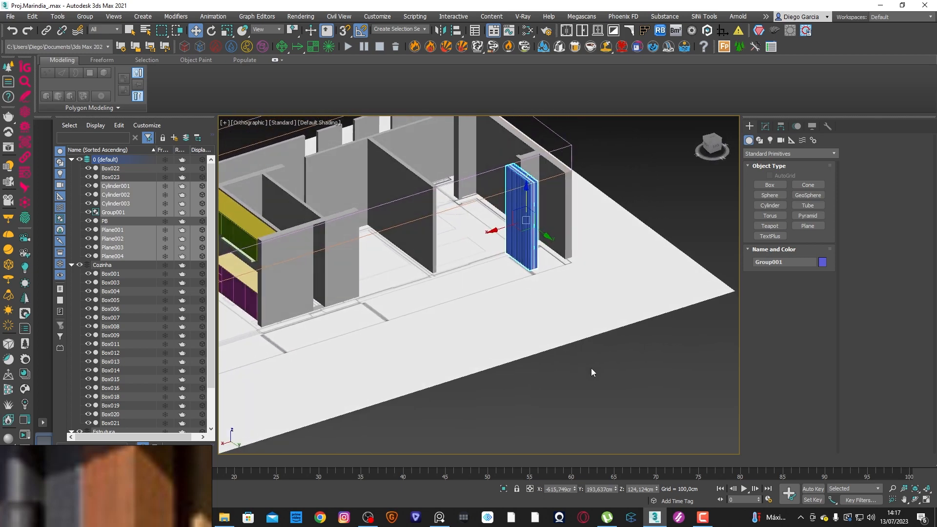
{"action": "left_click", "coordinate": [602, 385]}
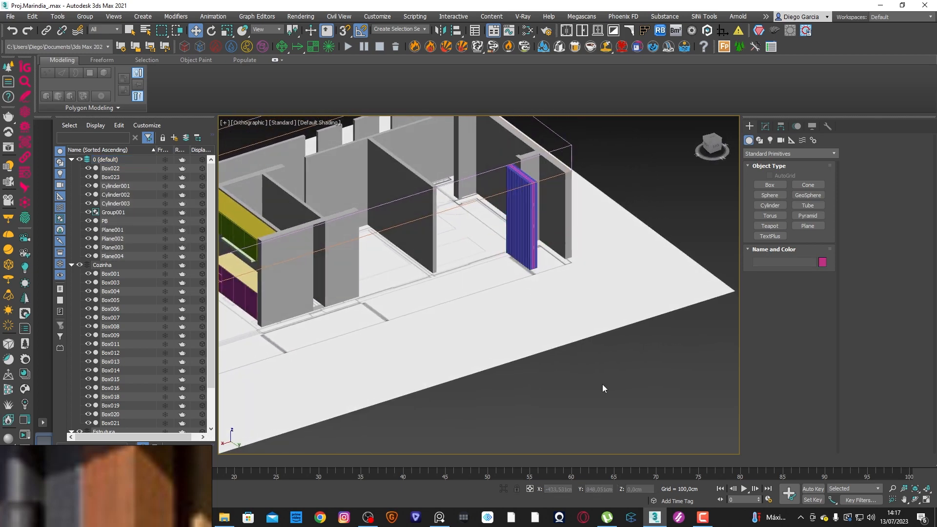
Step: Draw a Rectangle spline about 146 cm long between the two slatted partitions on the plan in the Top view, with its width set to 250 cm
{"action": "left_click", "coordinate": [527, 213]}
{"action": "left_click", "coordinate": [570, 382]}
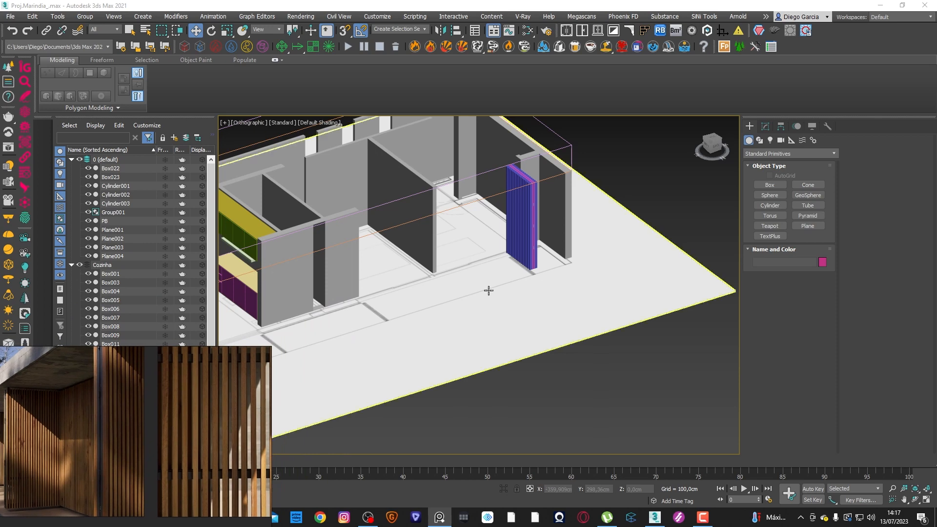
{"action": "left_click", "coordinate": [714, 142]}
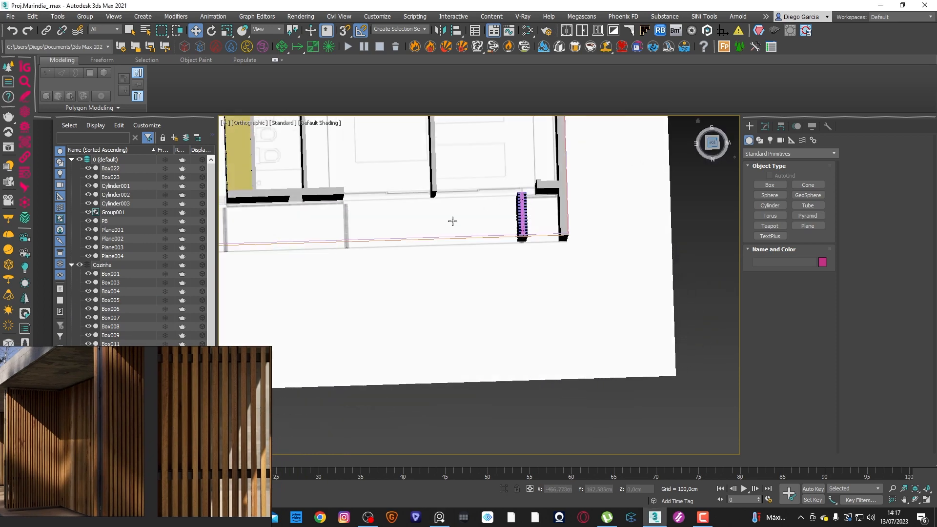
{"action": "middle_click_drag", "start_coordinate": [452, 230], "coordinate": [402, 242]}
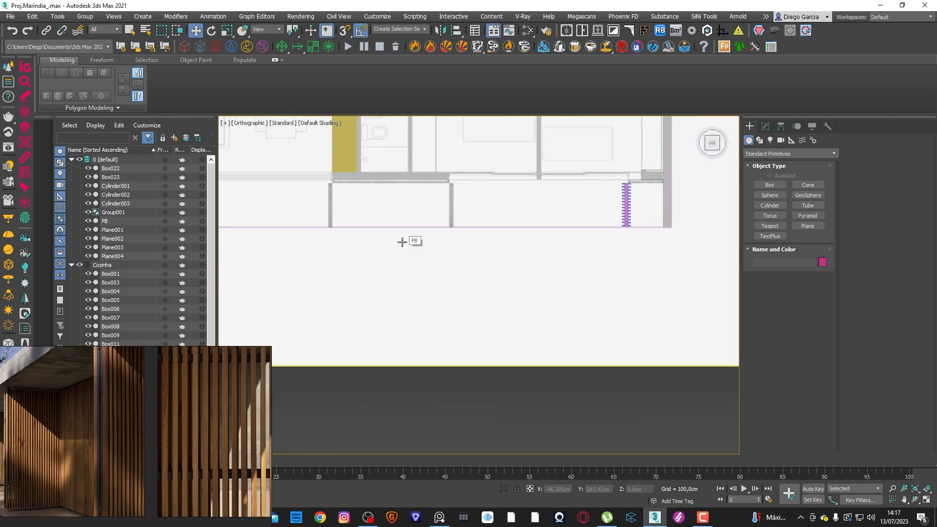
{"action": "left_click", "coordinate": [759, 141]}
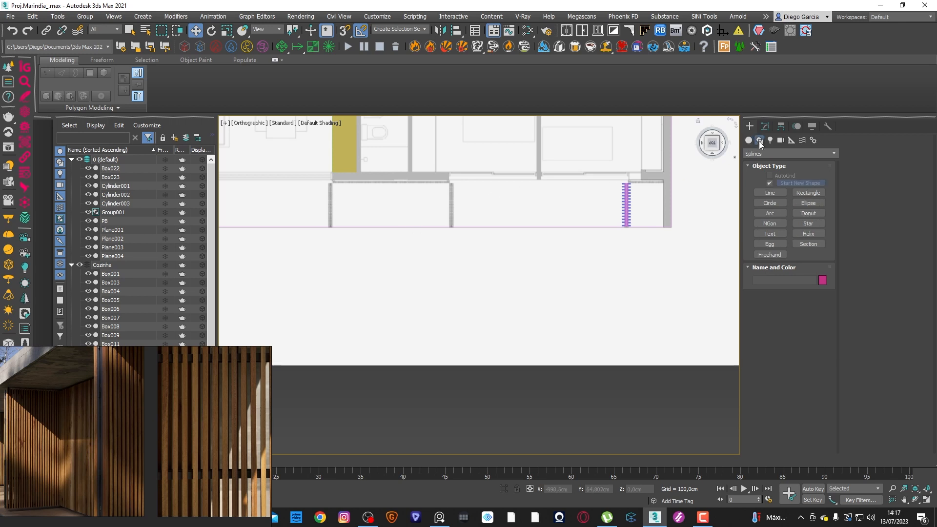
{"action": "left_click", "coordinate": [808, 192]}
{"action": "left_click_drag", "start_coordinate": [331, 180], "coordinate": [450, 238]}
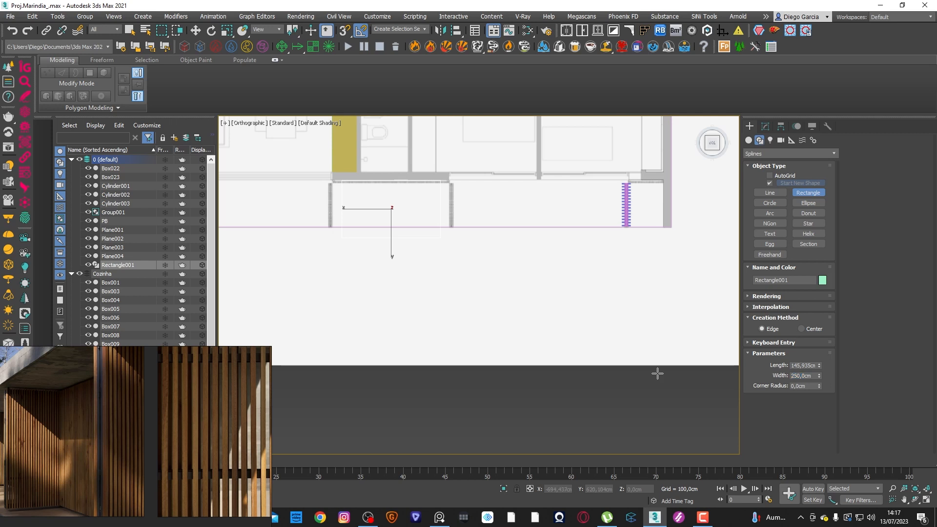
Step: Resize the rectangle spline to 250 cm long by about 296.8 cm wide and move it off the floor plan into empty space
{"action": "left_click_drag", "start_coordinate": [657, 373], "coordinate": [695, 375]}
{"action": "key", "text": "w"}
{"action": "scroll", "coordinate": [408, 254], "scroll_direction": "down", "scroll_amount": 2}
{"action": "left_click_drag", "start_coordinate": [396, 248], "coordinate": [441, 410]}
{"action": "middle_click_drag", "start_coordinate": [467, 402], "coordinate": [502, 333]}
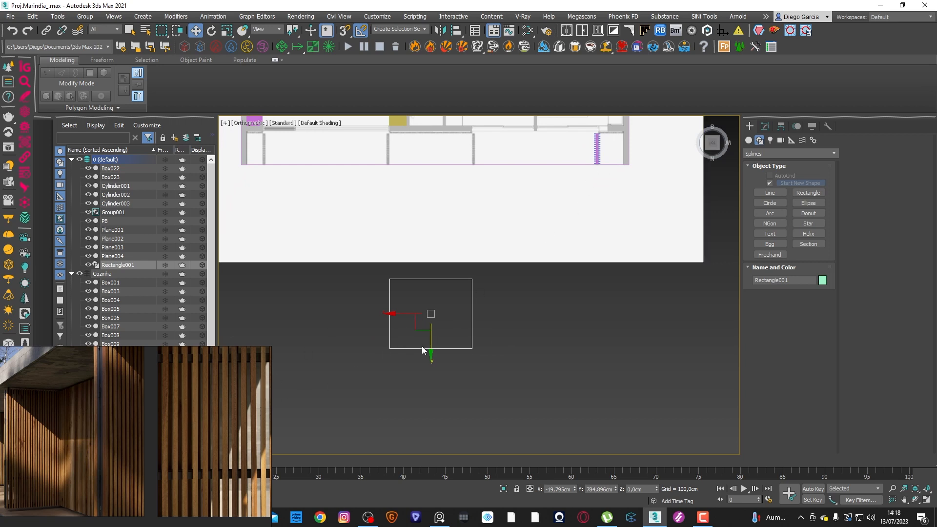
Step: Convert the rectangle to an Editable Spline
{"action": "left_click", "coordinate": [766, 126]}
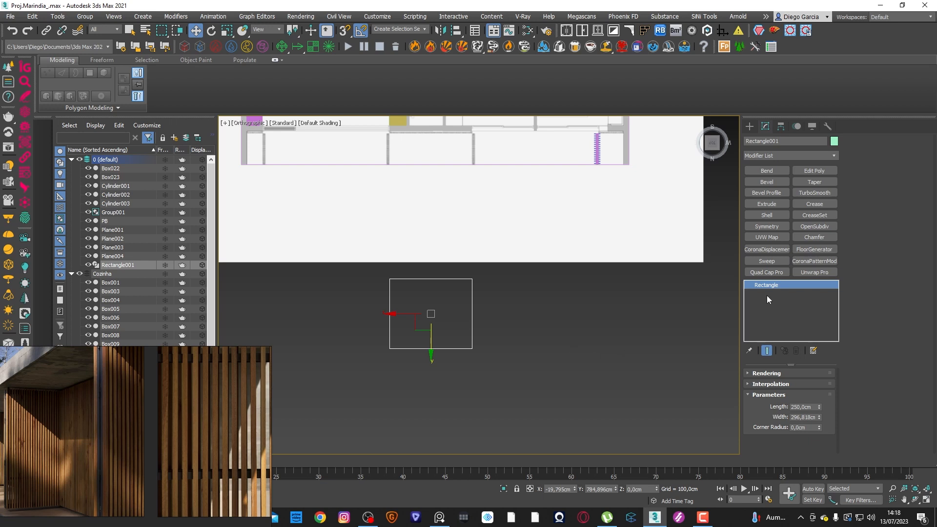
{"action": "right_click", "coordinate": [758, 285]}
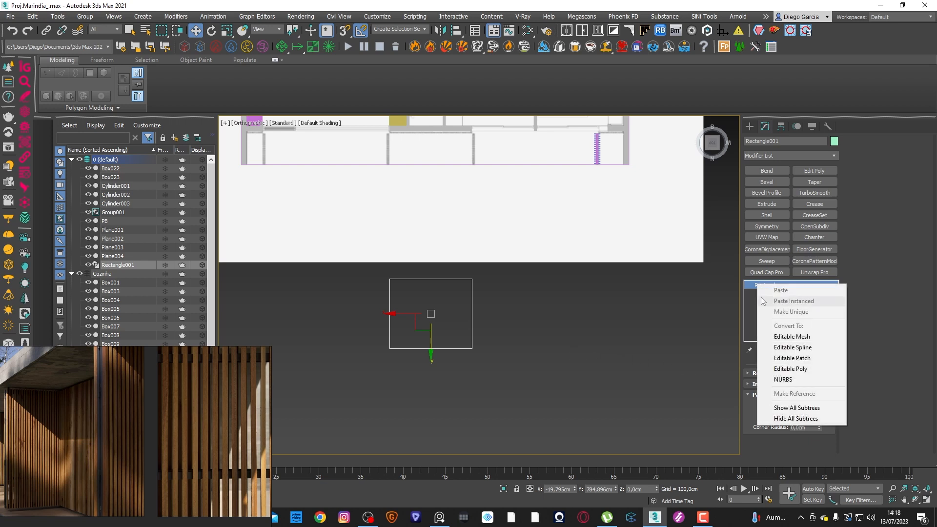
{"action": "left_click", "coordinate": [785, 348]}
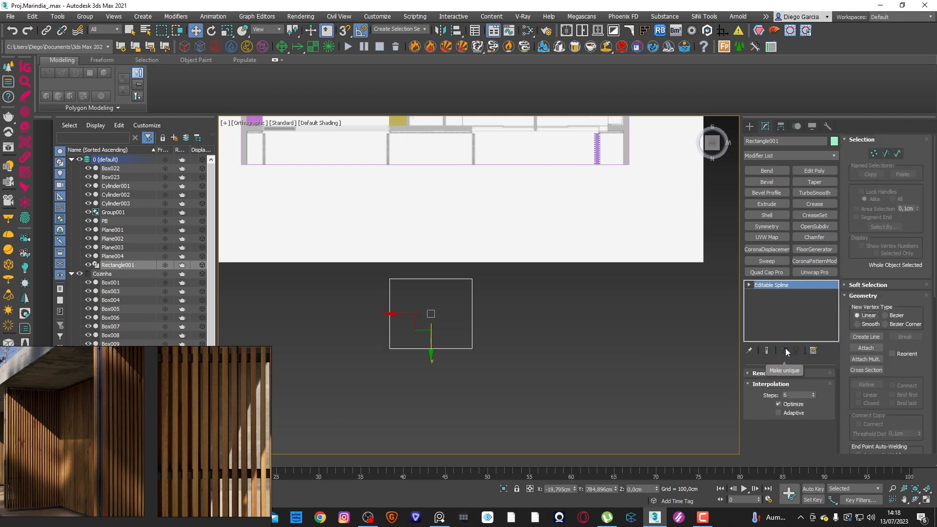
Step: Try moving individual corner vertices of the rectangle spline, undoing each move
{"action": "key", "text": "1"}
{"action": "left_click_drag", "start_coordinate": [487, 269], "coordinate": [505, 279]}
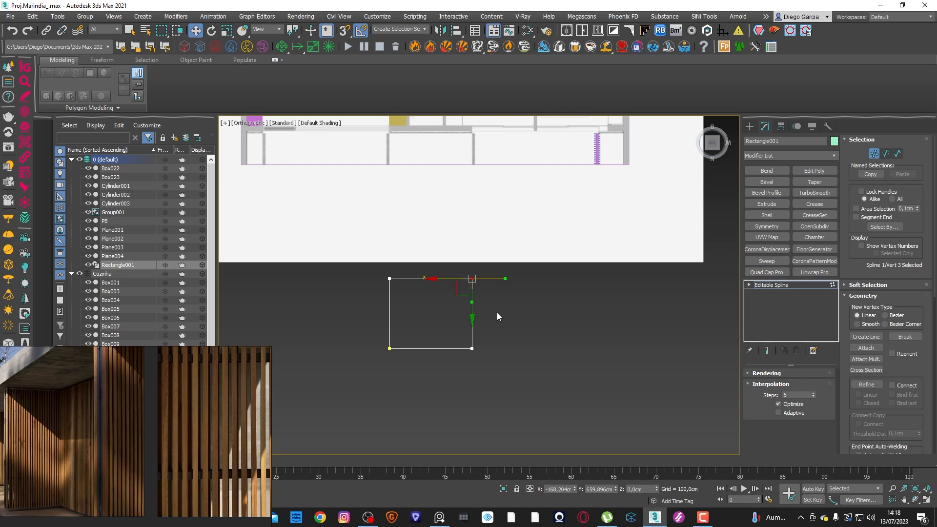
{"action": "key", "text": "ctrl+z"}
{"action": "left_click_drag", "start_coordinate": [499, 318], "coordinate": [486, 352]}
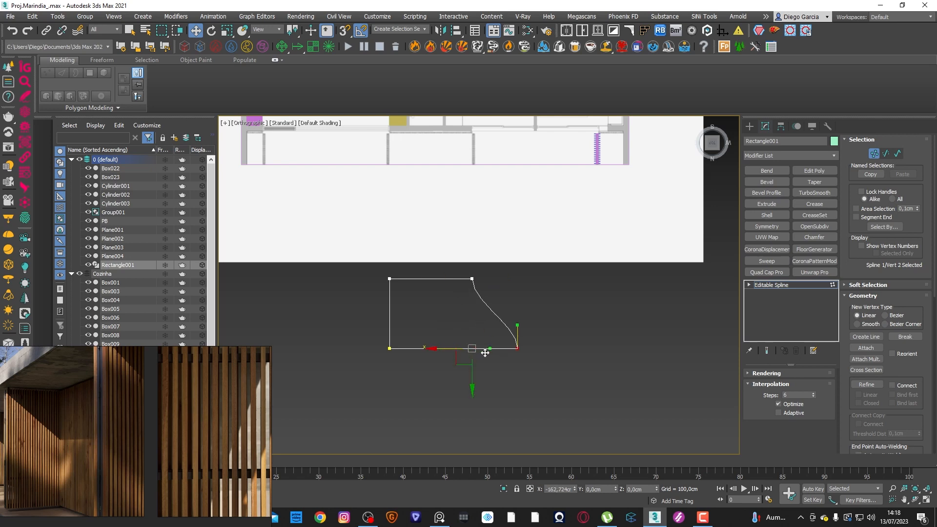
{"action": "key", "text": "ctrl+z"}
{"action": "mouse_move", "coordinate": [489, 270]}
{"action": "left_mouse_down"}
{"action": "mouse_move", "coordinate": [449, 302]}
{"action": "mouse_move", "coordinate": [478, 280]}
{"action": "left_mouse_up"}
{"action": "key", "text": "ctrl+z"}
Step: Try moving the rectangle spline's segment nearest the floor plan outward, undo the move, and return to whole-object level
{"action": "key", "text": "2"}
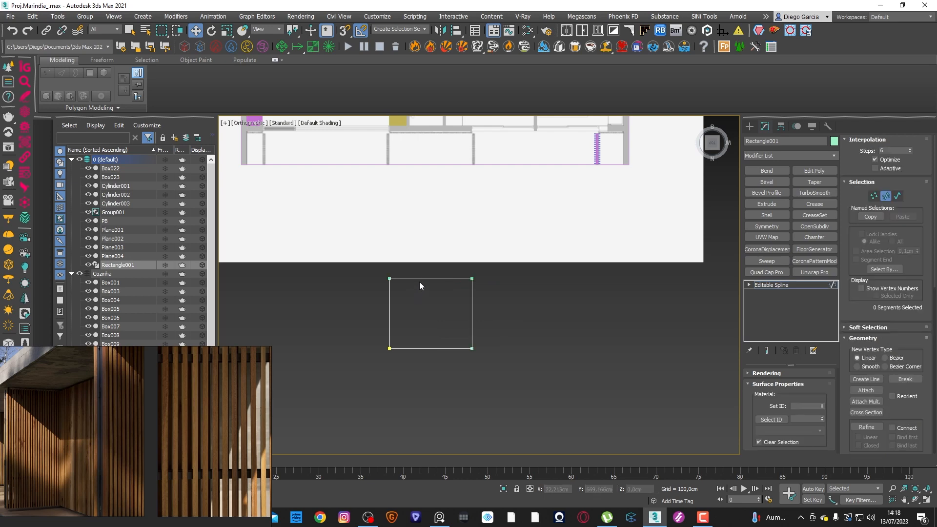
{"action": "left_click", "coordinate": [420, 279]}
{"action": "left_click_drag", "start_coordinate": [433, 314], "coordinate": [446, 266]}
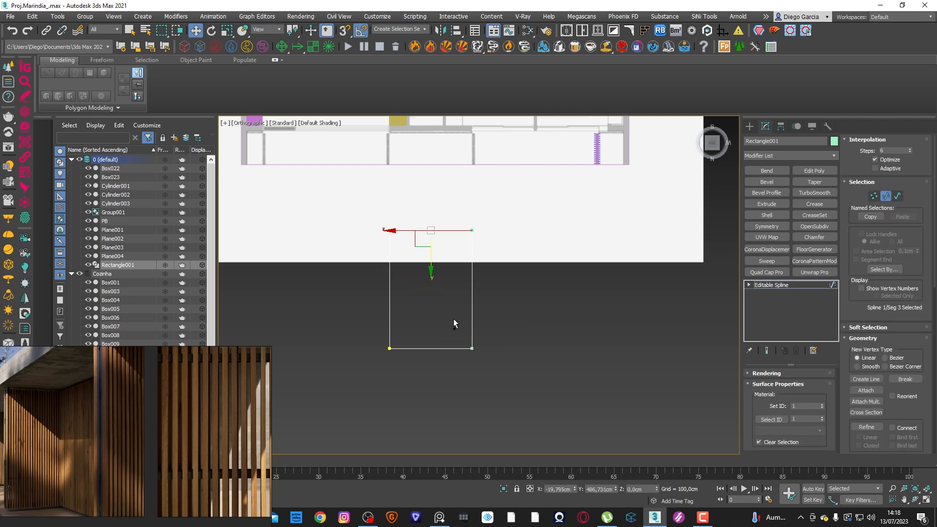
{"action": "key", "text": "ctrl+z"}
{"action": "left_click", "coordinate": [515, 332]}
{"action": "left_click", "coordinate": [766, 287]}
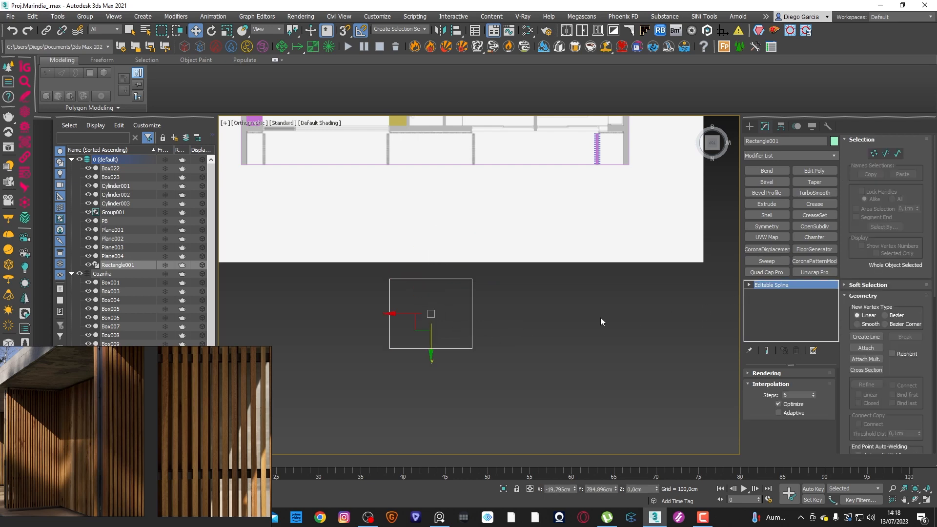
Step: Ungroup the slatted door panel group standing on the floor plan and clear the selection
{"action": "middle_click_drag", "start_coordinate": [521, 353], "coordinate": [559, 338], "text": "alt"}
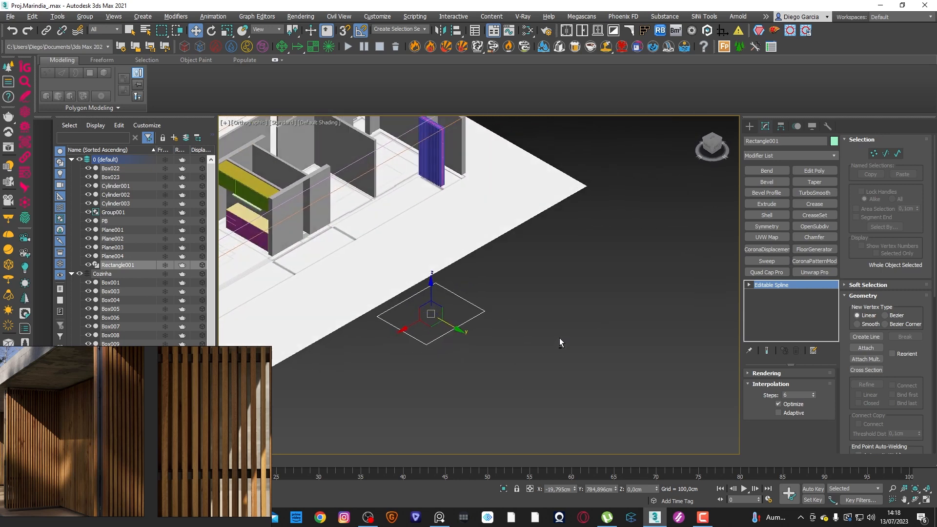
{"action": "left_click", "coordinate": [442, 170]}
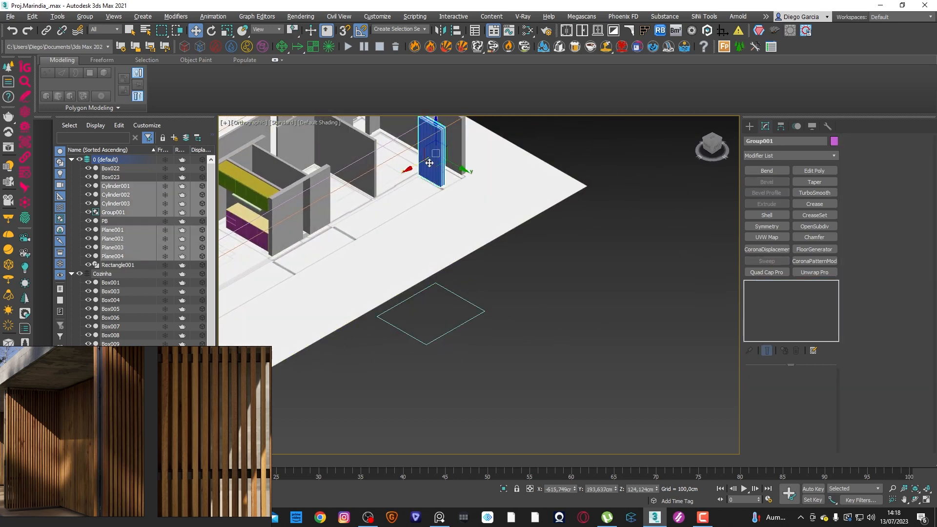
{"action": "middle_click_drag", "start_coordinate": [437, 161], "coordinate": [462, 190]}
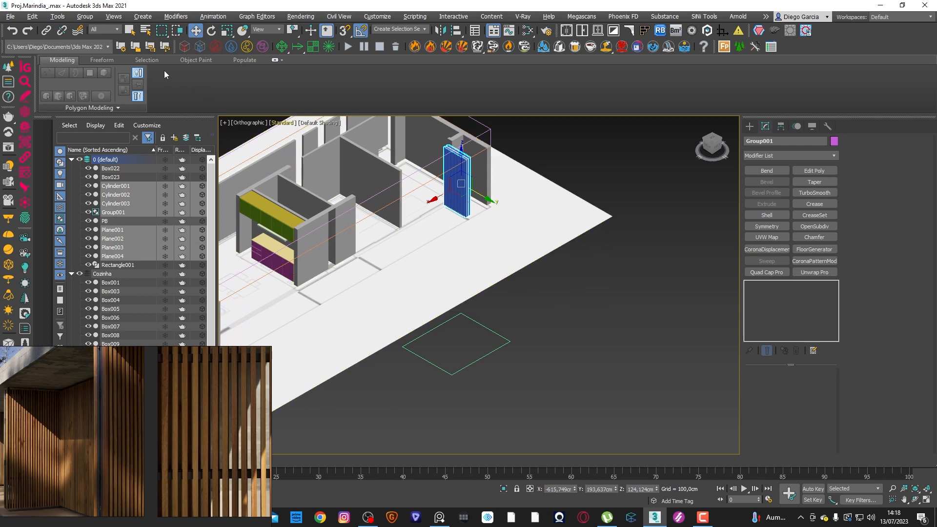
{"action": "left_click", "coordinate": [84, 17]}
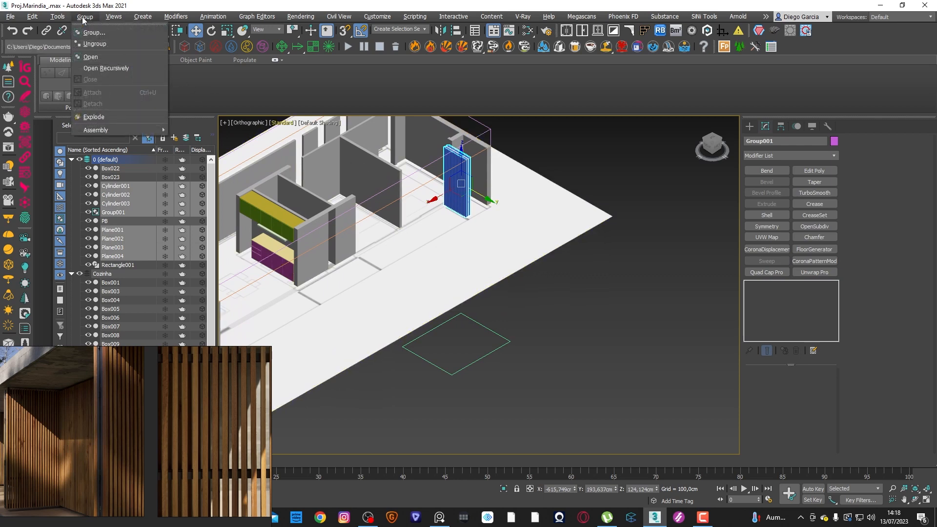
{"action": "left_click", "coordinate": [100, 46]}
{"action": "left_click", "coordinate": [538, 313]}
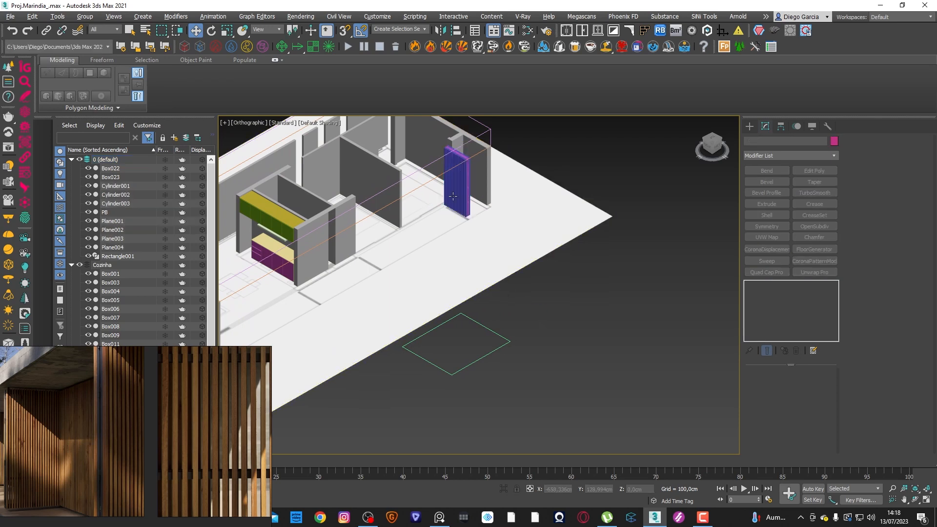
Step: Copy the FloorGenerator modifier from the slatted door panel onto the rectangle spline
{"action": "left_click", "coordinate": [457, 185]}
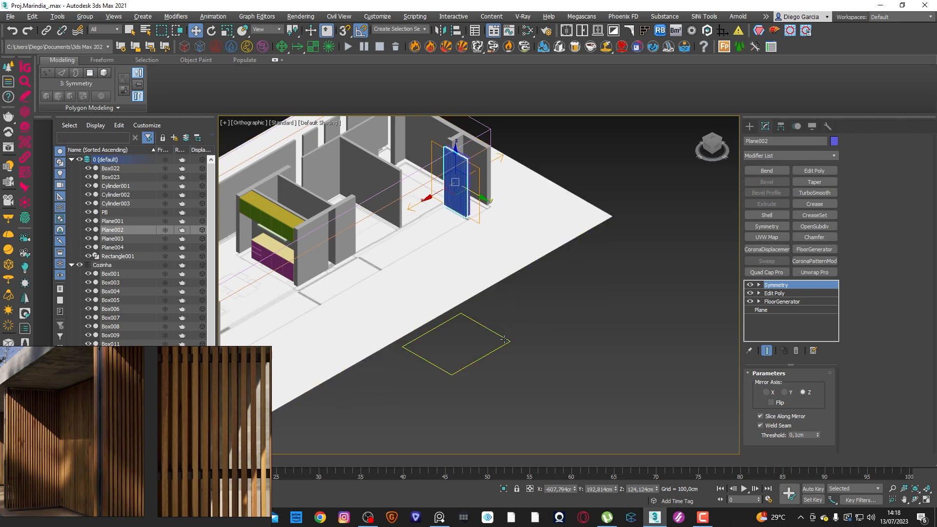
{"action": "left_click", "coordinate": [797, 301]}
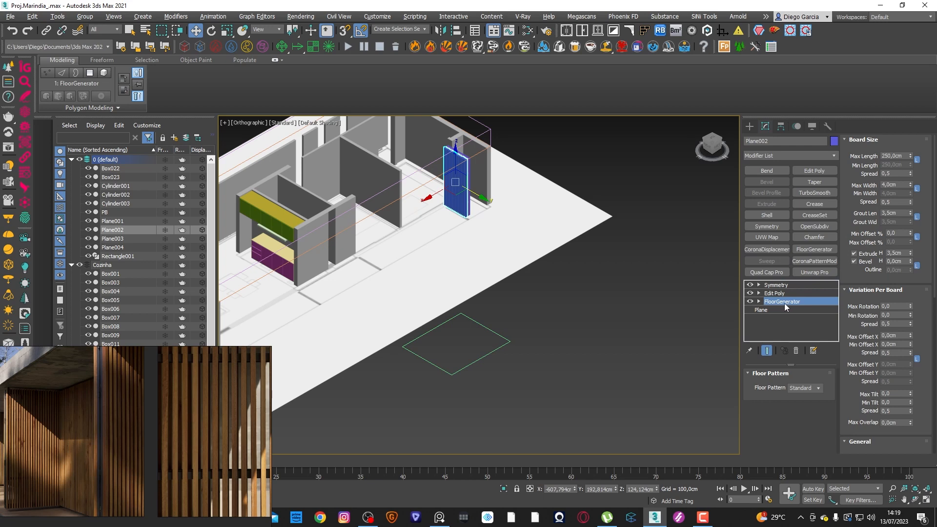
{"action": "left_click_drag", "start_coordinate": [784, 304], "coordinate": [508, 343]}
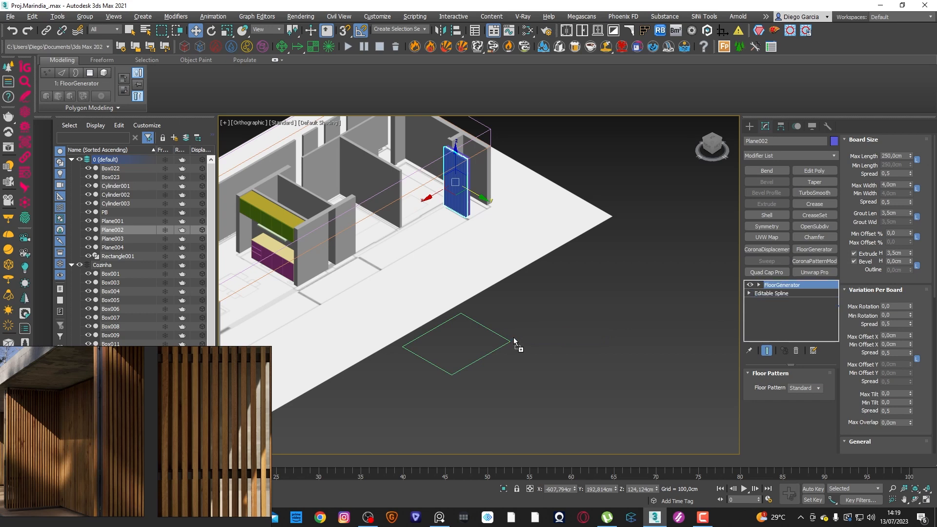
{"action": "scroll", "coordinate": [468, 380], "scroll_direction": "up", "scroll_amount": 6}
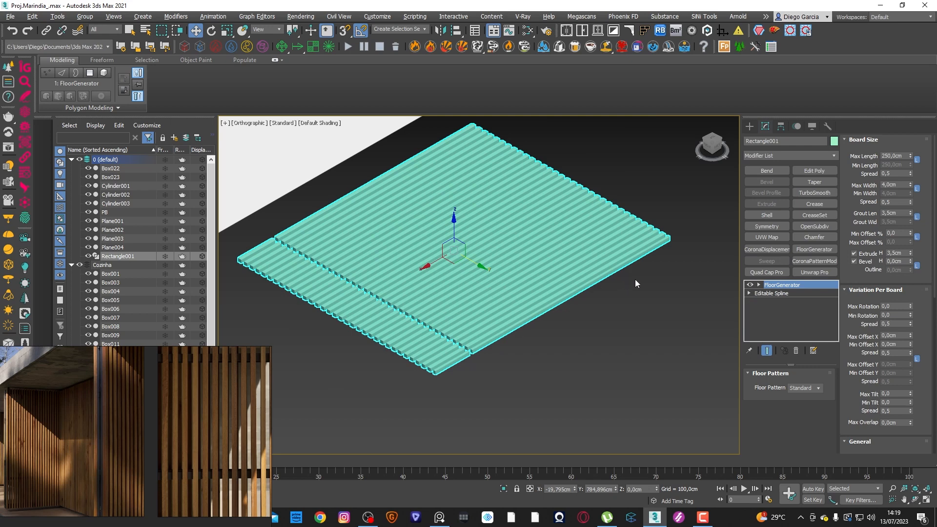
Step: Set the FloorGenerator Direction of the rectangle's slats to 90
{"action": "left_click_drag", "start_coordinate": [853, 389], "coordinate": [854, 147]}
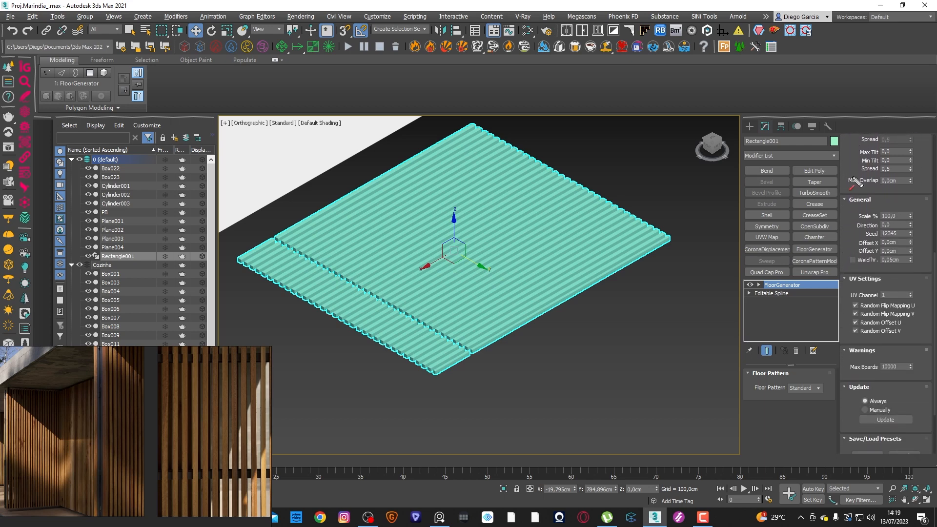
{"action": "left_click_drag", "start_coordinate": [842, 195], "coordinate": [935, 276]}
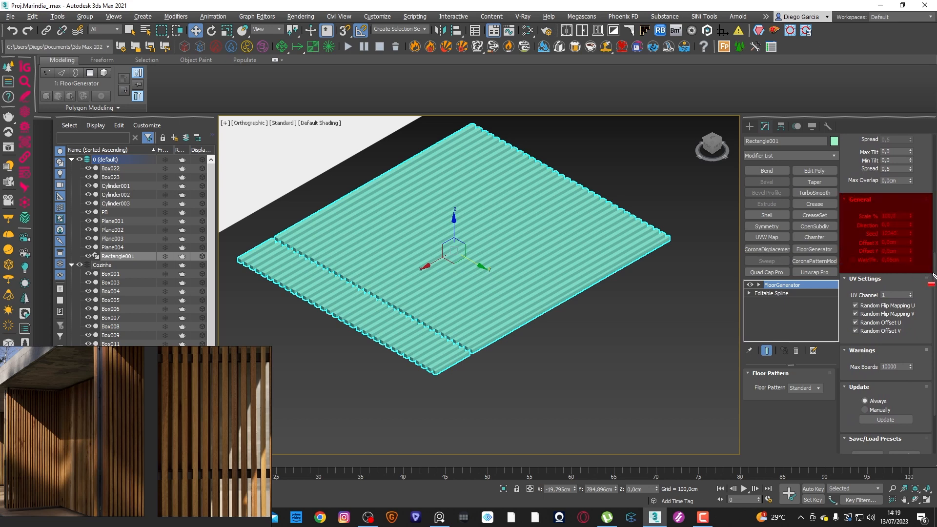
{"action": "key", "text": "Escape"}
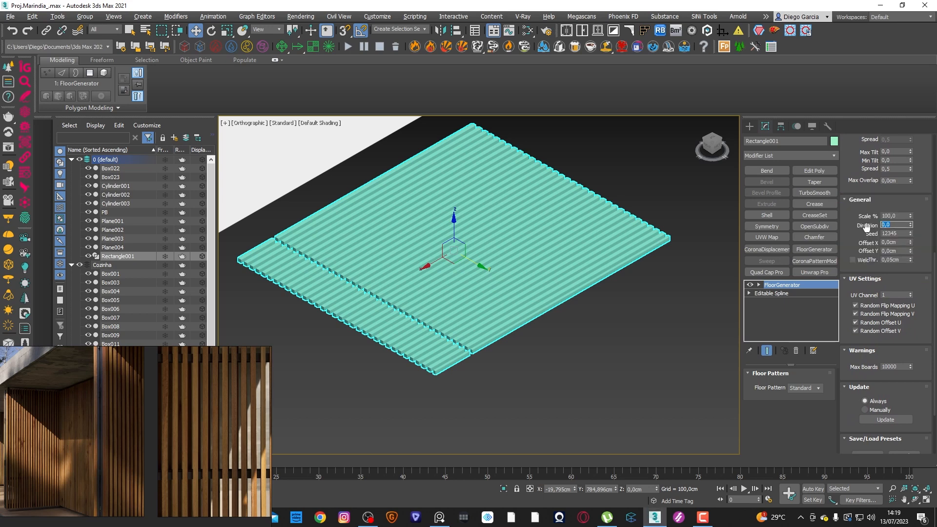
{"action": "type", "text": "0"}
{"action": "key", "text": "Return"}
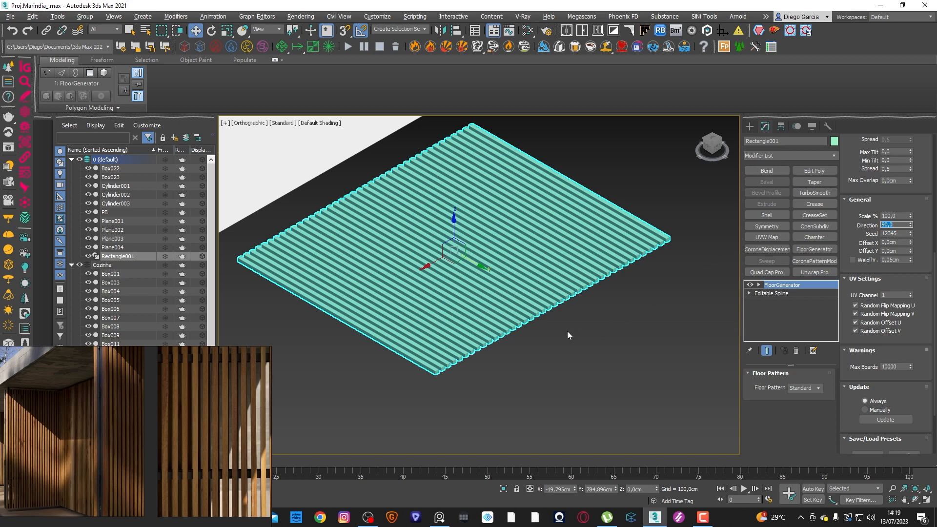
Step: Copy the door panel's Symmetry modifier onto the slatted rectangle and add an Edit Poly modifier above it
{"action": "scroll", "coordinate": [567, 331], "scroll_direction": "down", "scroll_amount": 6}
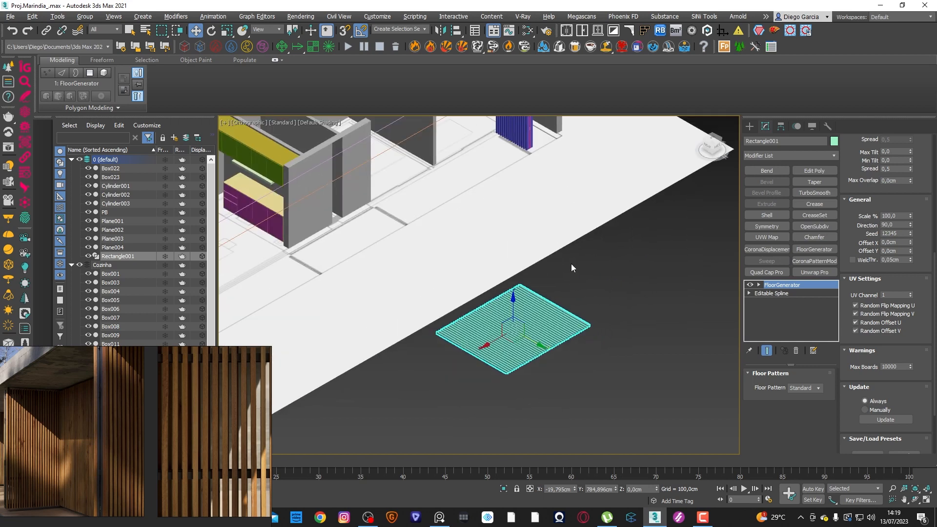
{"action": "middle_click_drag", "start_coordinate": [571, 263], "coordinate": [570, 277]}
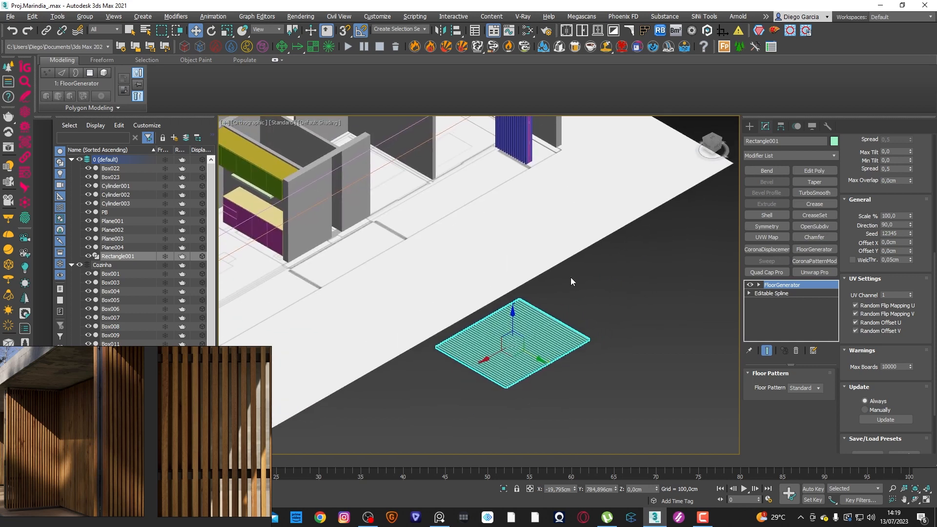
{"action": "left_click", "coordinate": [509, 149]}
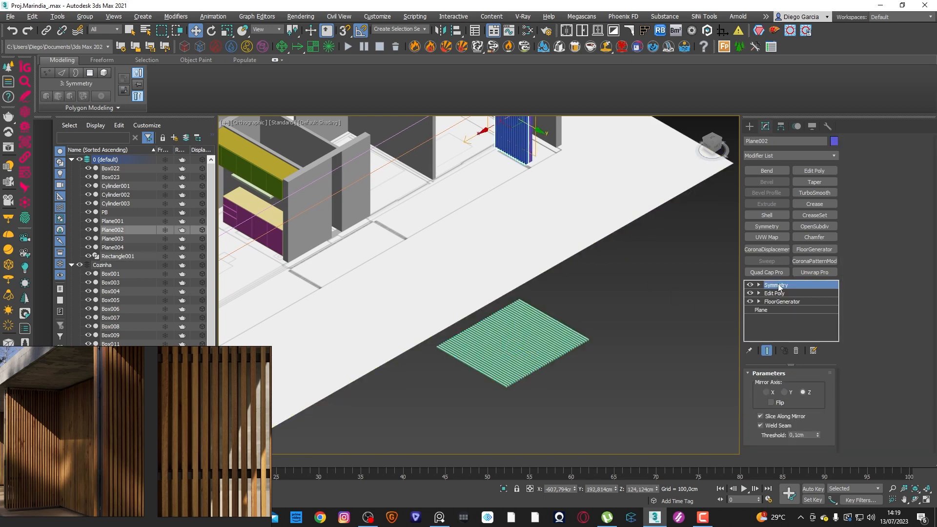
{"action": "left_click_drag", "start_coordinate": [780, 288], "coordinate": [572, 346]}
{"action": "scroll", "coordinate": [507, 388], "scroll_direction": "up", "scroll_amount": 5}
{"action": "scroll", "coordinate": [508, 387], "scroll_direction": "up", "scroll_amount": 3}
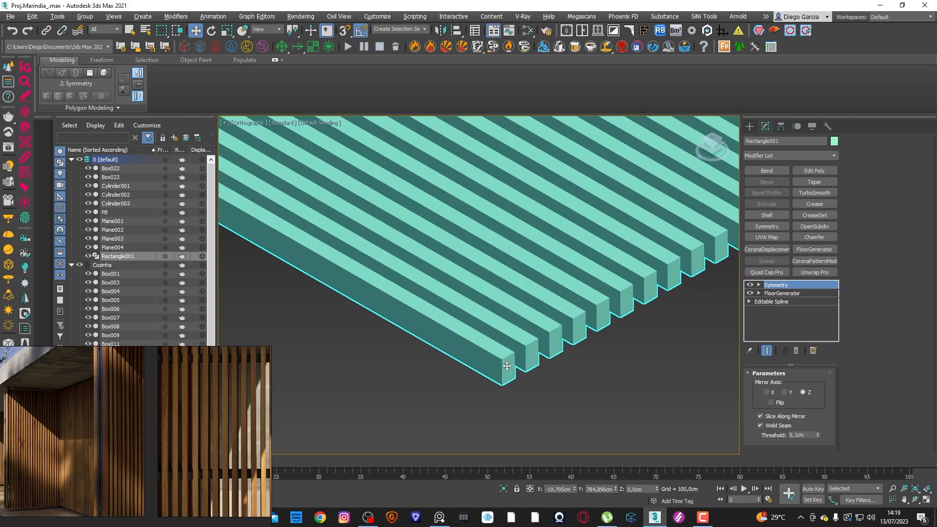
{"action": "scroll", "coordinate": [521, 368], "scroll_direction": "down", "scroll_amount": 10}
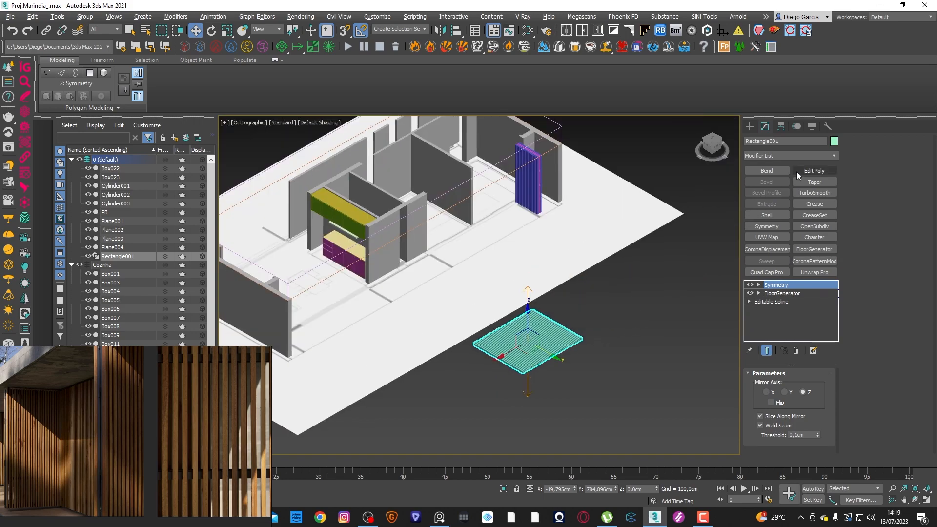
{"action": "left_click", "coordinate": [812, 171]}
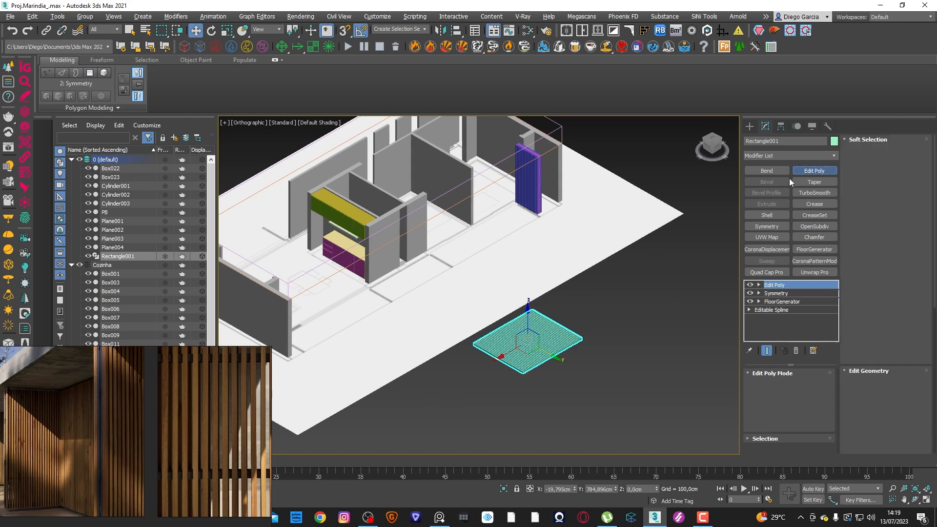
Step: Try stretching the slatted rectangle by moving an end segment of its base spline with the end result shown, and undo the stretch
{"action": "left_click", "coordinate": [749, 310]}
{"action": "left_click", "coordinate": [770, 327]}
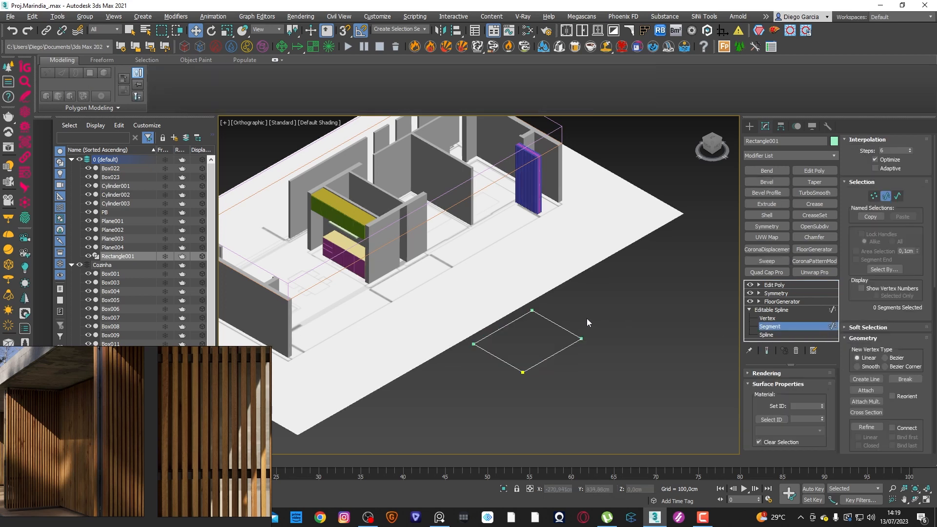
{"action": "left_click", "coordinate": [555, 327]}
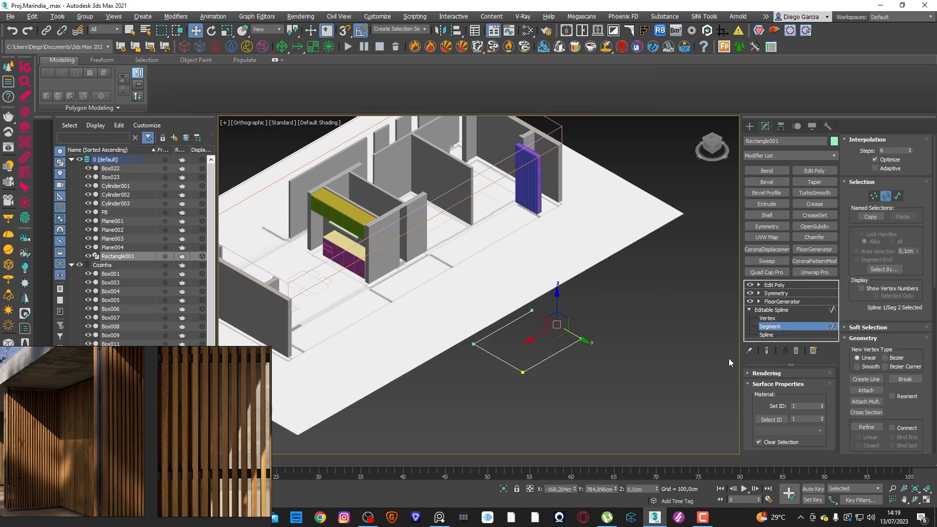
{"action": "left_click", "coordinate": [767, 351]}
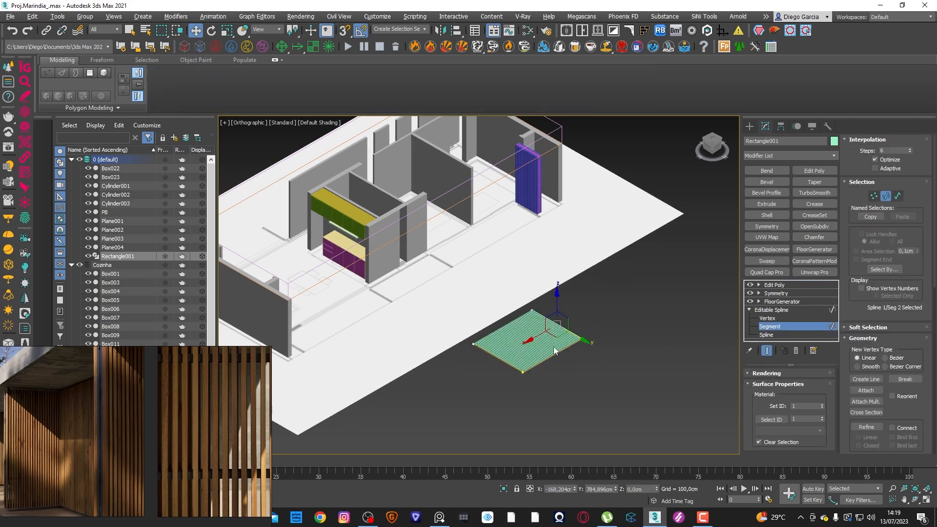
{"action": "left_click_drag", "start_coordinate": [542, 333], "coordinate": [704, 243]}
{"action": "scroll", "coordinate": [536, 359], "scroll_direction": "up", "scroll_amount": 7}
{"action": "scroll", "coordinate": [477, 383], "scroll_direction": "down", "scroll_amount": 4}
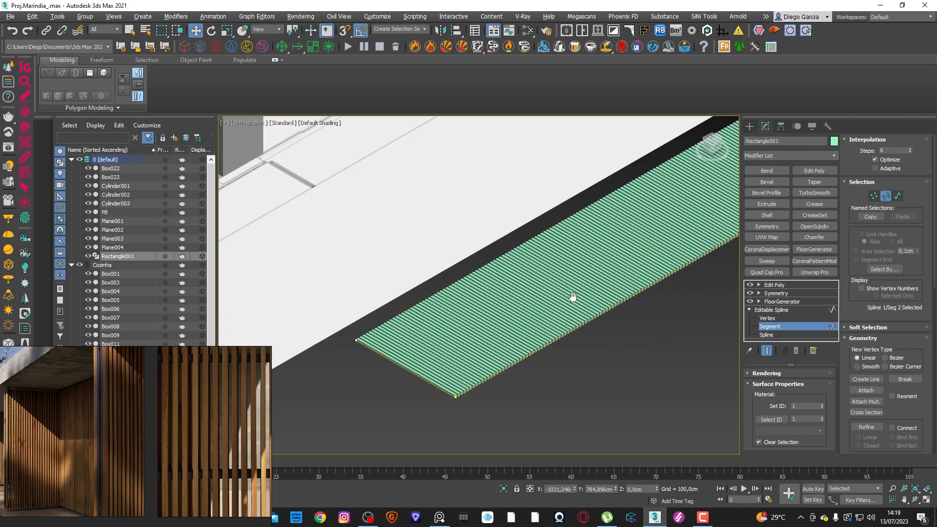
{"action": "middle_click_drag", "start_coordinate": [571, 296], "coordinate": [356, 392]}
{"action": "middle_click_drag", "start_coordinate": [581, 278], "coordinate": [450, 316]}
{"action": "left_click_drag", "start_coordinate": [455, 295], "coordinate": [589, 288]}
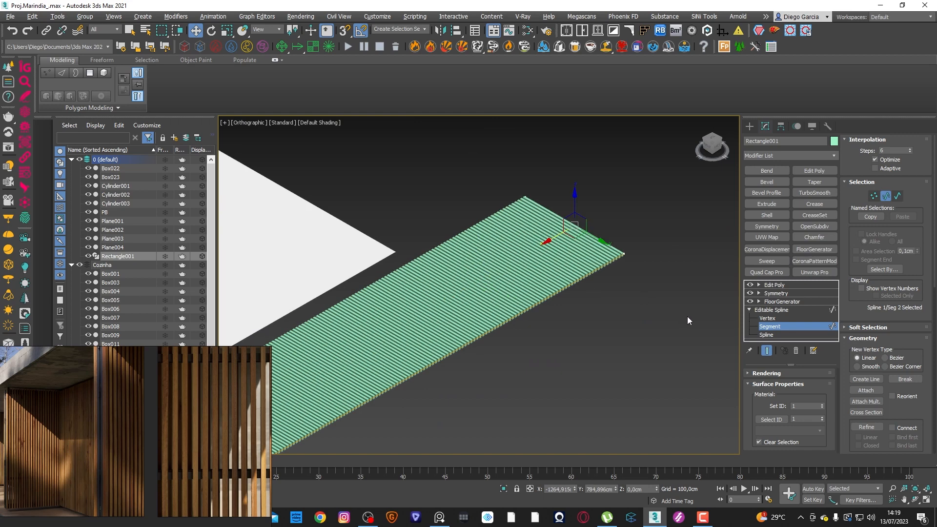
{"action": "scroll", "coordinate": [688, 317], "scroll_direction": "down", "scroll_amount": 5}
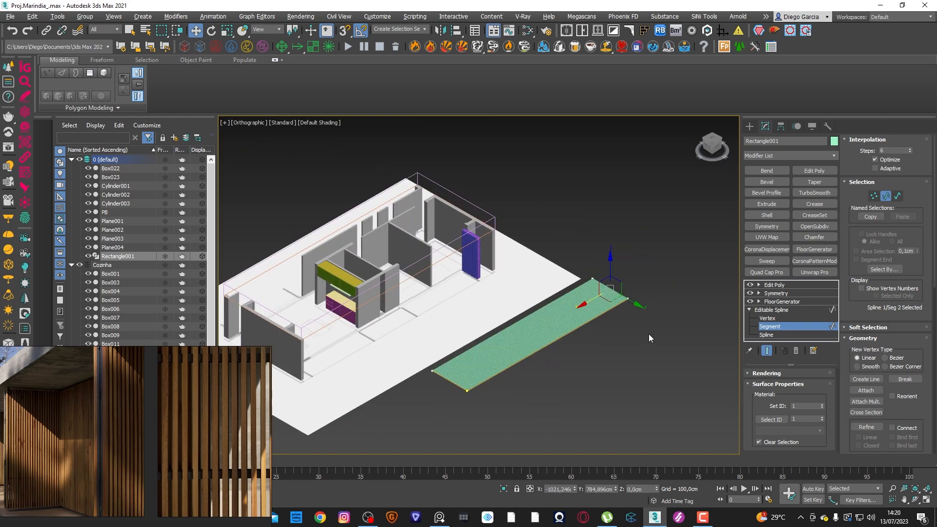
{"action": "key", "text": "ctrl+z"}
{"action": "left_click", "coordinate": [776, 310]}
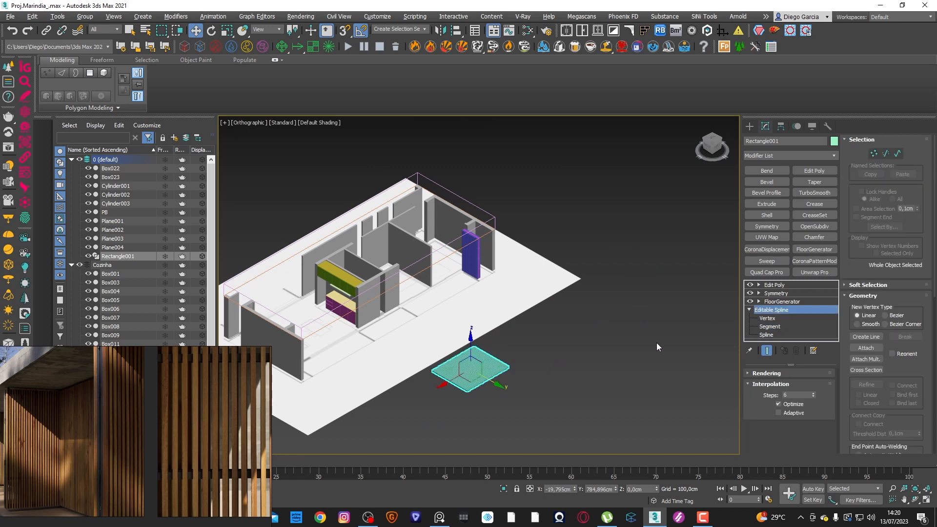
Step: Rotate the slatted rectangle -90 degrees about X so it stands upright beside the floor plan
{"action": "middle_click_drag", "start_coordinate": [532, 350], "coordinate": [556, 328]}
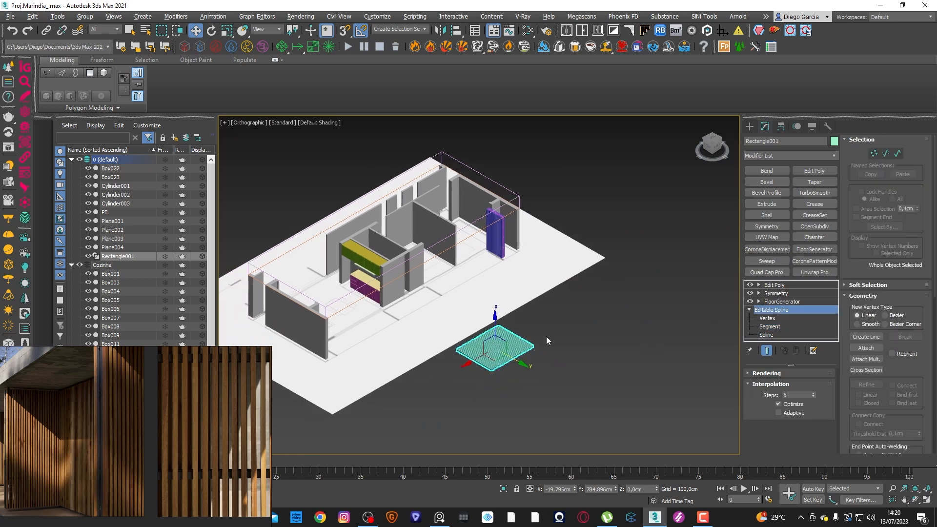
{"action": "left_click", "coordinate": [749, 127]}
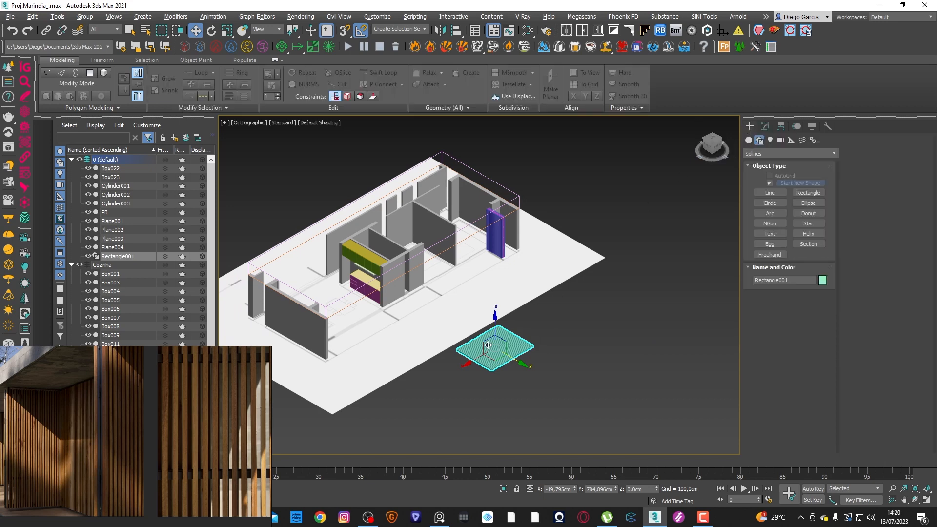
{"action": "key", "text": "e"}
{"action": "left_click_drag", "start_coordinate": [503, 325], "coordinate": [539, 358]}
{"action": "left_click", "coordinate": [713, 143]}
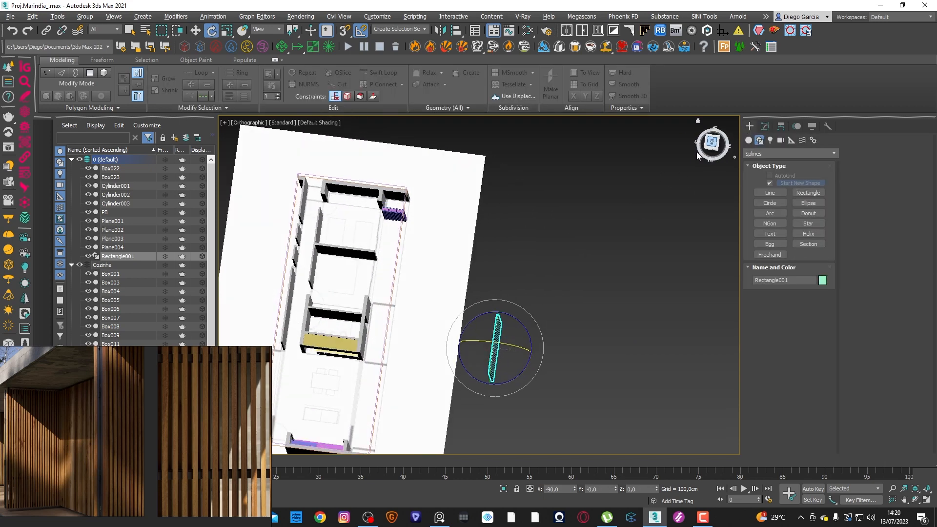
Step: Move the upright slatted panel onto the plan and line it up with the outer side of the bathroom wall
{"action": "key", "text": "w"}
{"action": "scroll", "coordinate": [595, 292], "scroll_direction": "up", "scroll_amount": 5}
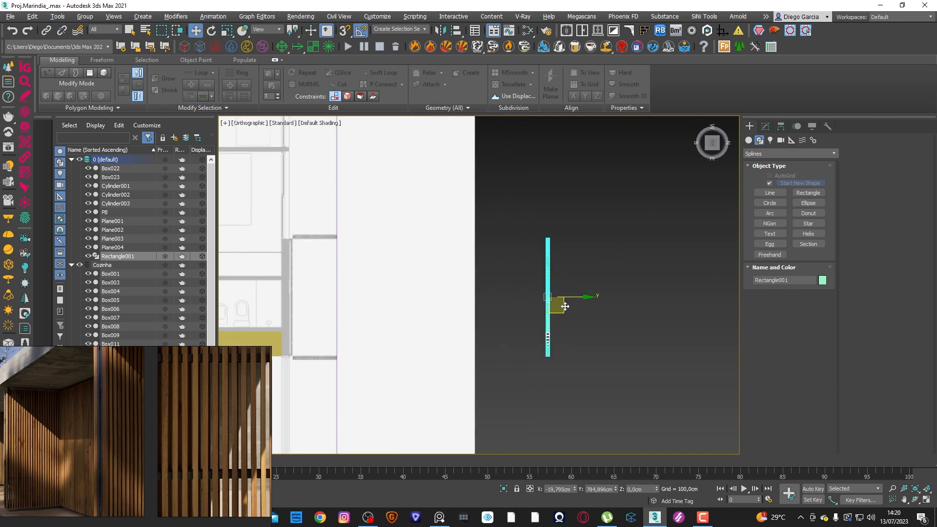
{"action": "left_click_drag", "start_coordinate": [563, 305], "coordinate": [314, 305]}
{"action": "key", "text": "z"}
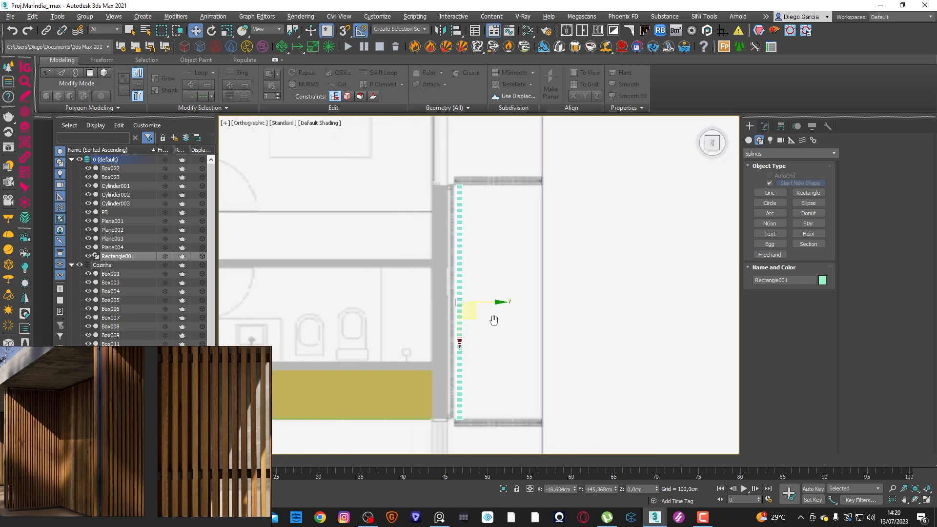
{"action": "left_click_drag", "start_coordinate": [493, 309], "coordinate": [481, 309]}
{"action": "scroll", "coordinate": [492, 283], "scroll_direction": "down", "scroll_amount": 5}
Step: Raise the slatted panel with snapping so its base rests on the floor, at Z 125 cm
{"action": "middle_click_drag", "start_coordinate": [503, 285], "coordinate": [439, 266], "text": "alt"}
{"action": "scroll", "coordinate": [501, 265], "scroll_direction": "up", "scroll_amount": 3}
{"action": "key", "text": "s"}
{"action": "left_click_drag", "start_coordinate": [509, 264], "coordinate": [584, 207]}
{"action": "middle_click_drag", "start_coordinate": [513, 280], "coordinate": [493, 253], "text": "alt"}
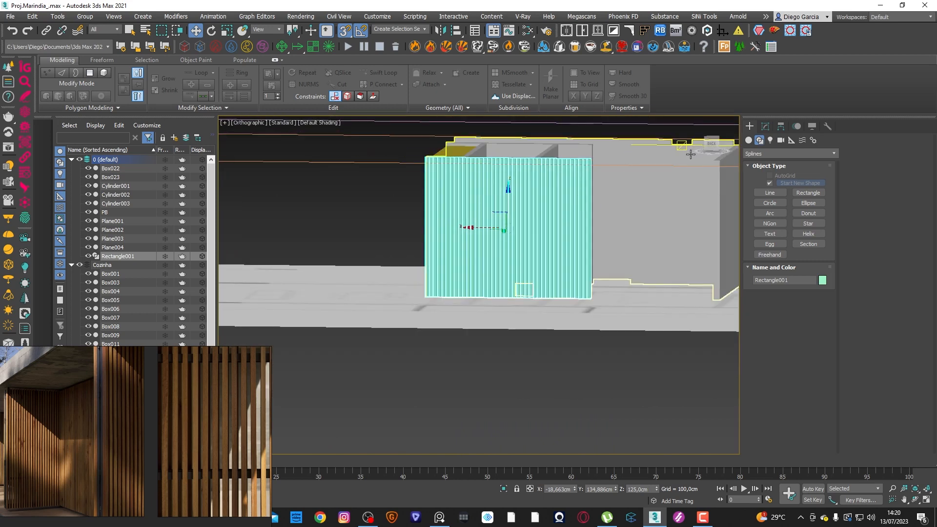
{"action": "left_click", "coordinate": [710, 145]}
{"action": "key", "text": "F3"}
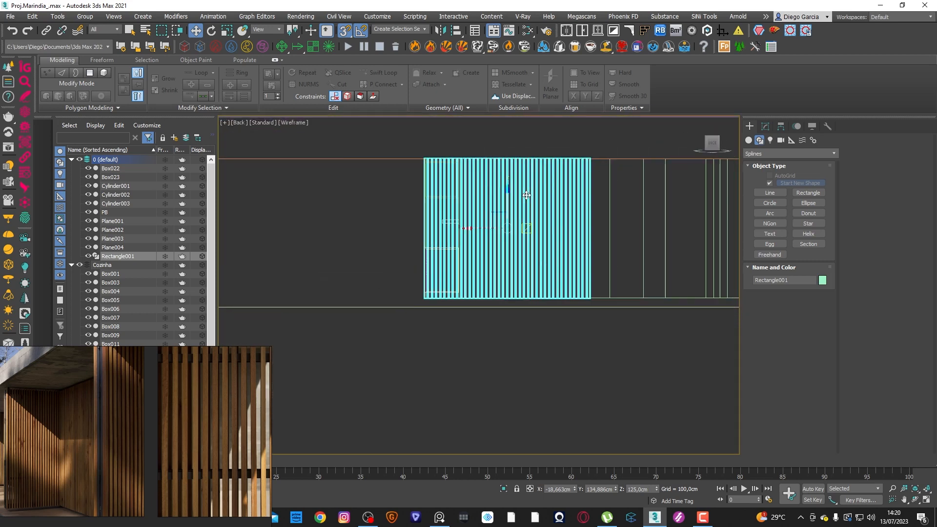
{"action": "key", "text": "s"}
{"action": "mouse_move", "coordinate": [515, 200]}
{"action": "middle_mouse_down", "text": "alt"}
{"action": "mouse_move", "coordinate": [502, 276]}
{"action": "mouse_move", "coordinate": [488, 285]}
{"action": "middle_mouse_up", "text": "alt"}
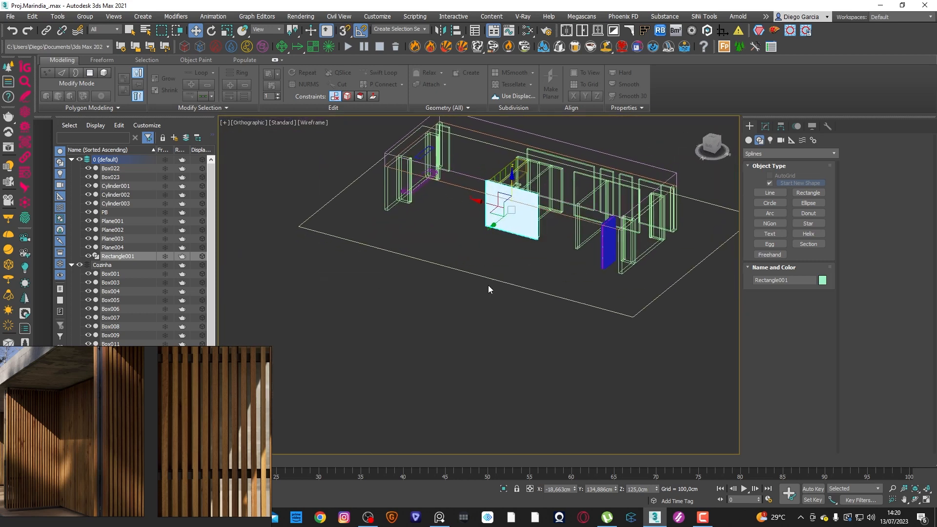
{"action": "key", "text": "F3"}
{"action": "scroll", "coordinate": [465, 330], "scroll_direction": "up", "scroll_amount": 5}
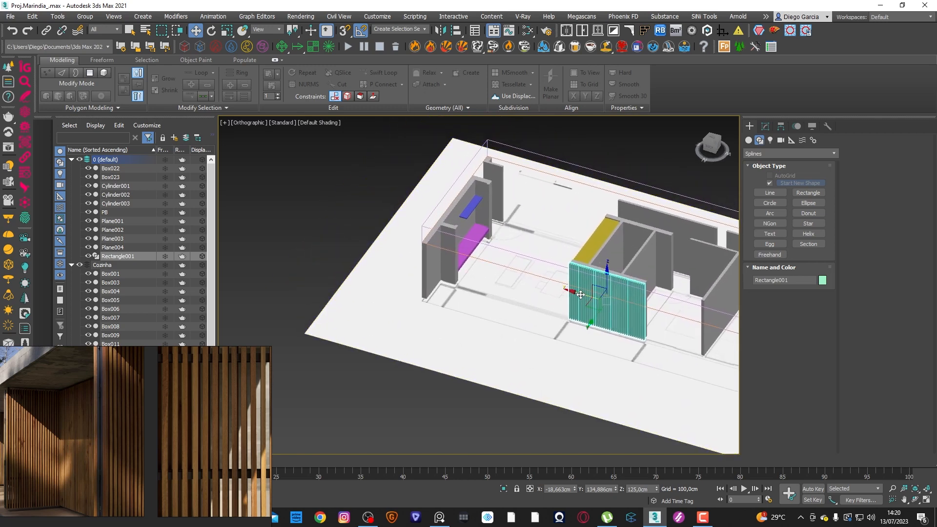
Step: Copy the slatted panel to the living-room end of the facade and align its first slat with the wall corner
{"action": "left_click_drag", "start_coordinate": [581, 295], "coordinate": [453, 258], "text": "shift"}
{"action": "left_click", "coordinate": [464, 301]}
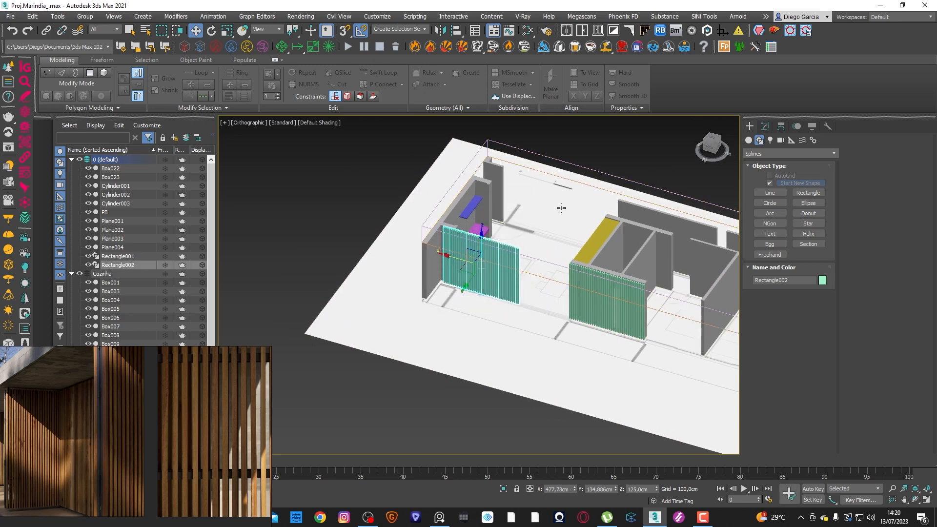
{"action": "left_click", "coordinate": [711, 142]}
{"action": "scroll", "coordinate": [491, 271], "scroll_direction": "up", "scroll_amount": 5}
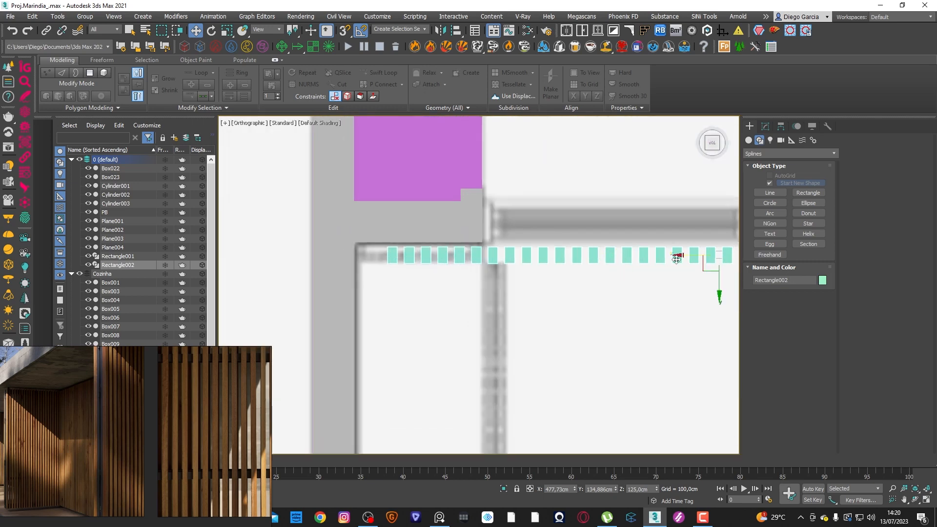
{"action": "left_click_drag", "start_coordinate": [682, 258], "coordinate": [654, 253]}
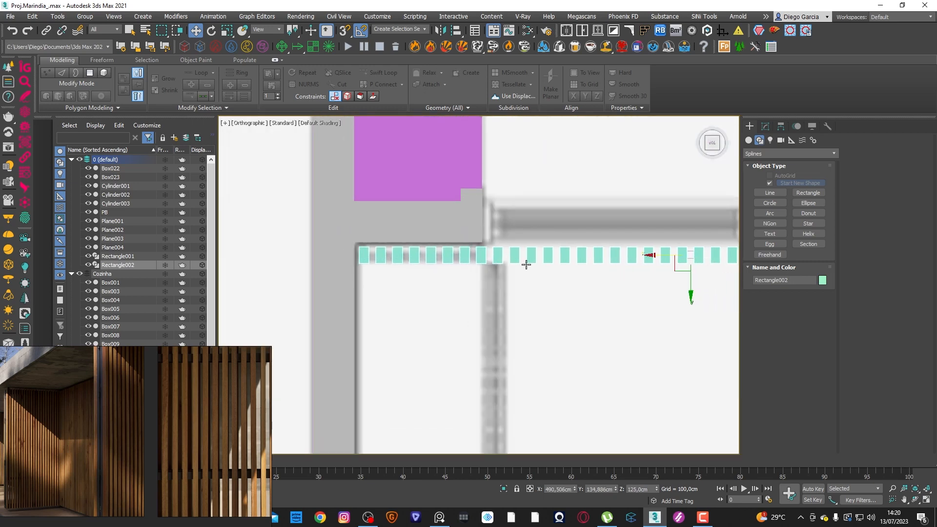
{"action": "scroll", "coordinate": [417, 266], "scroll_direction": "down", "scroll_amount": 2}
{"action": "scroll", "coordinate": [419, 267], "scroll_direction": "down", "scroll_amount": 2}
{"action": "middle_click_drag", "start_coordinate": [509, 293], "coordinate": [386, 299]}
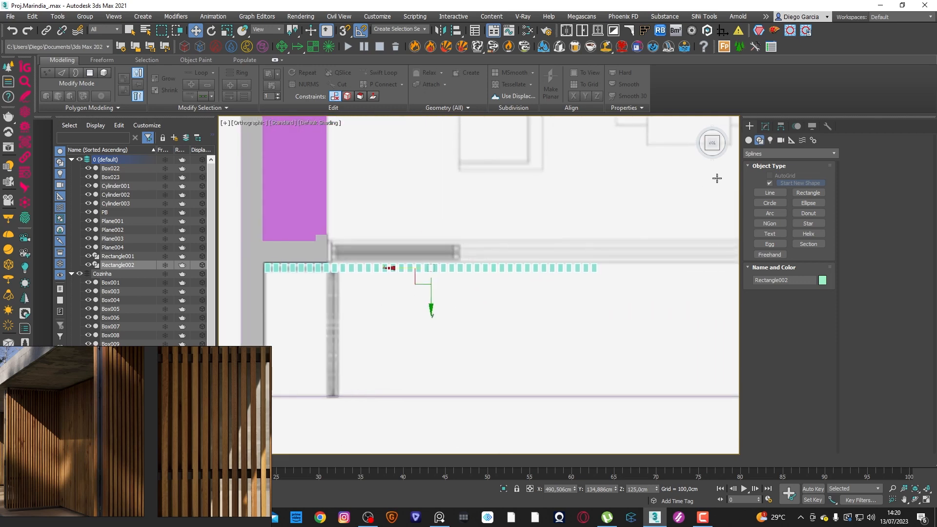
Step: Shorten the copied panel to the plan's short slatted section by moving an end segment of its base spline
{"action": "left_click", "coordinate": [766, 127]}
{"action": "left_click", "coordinate": [750, 310]}
{"action": "left_click", "coordinate": [770, 327]}
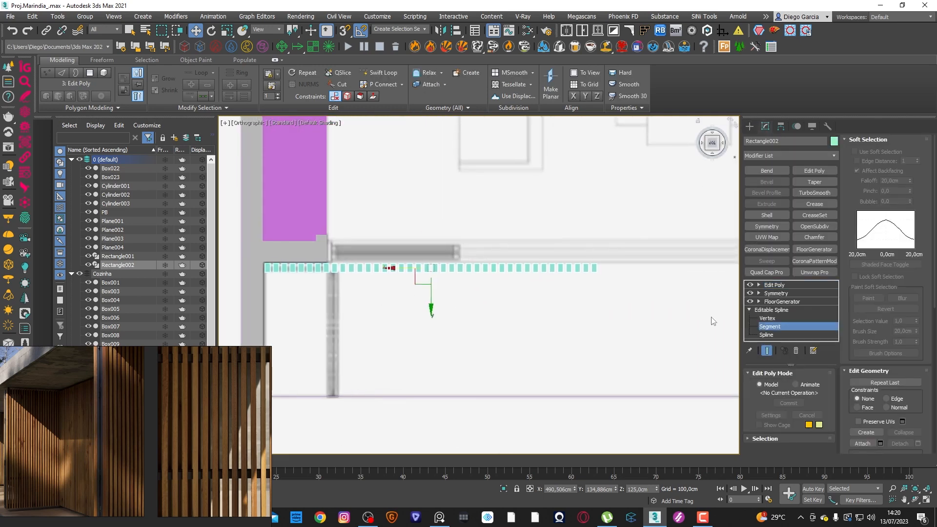
{"action": "left_click", "coordinate": [766, 351]}
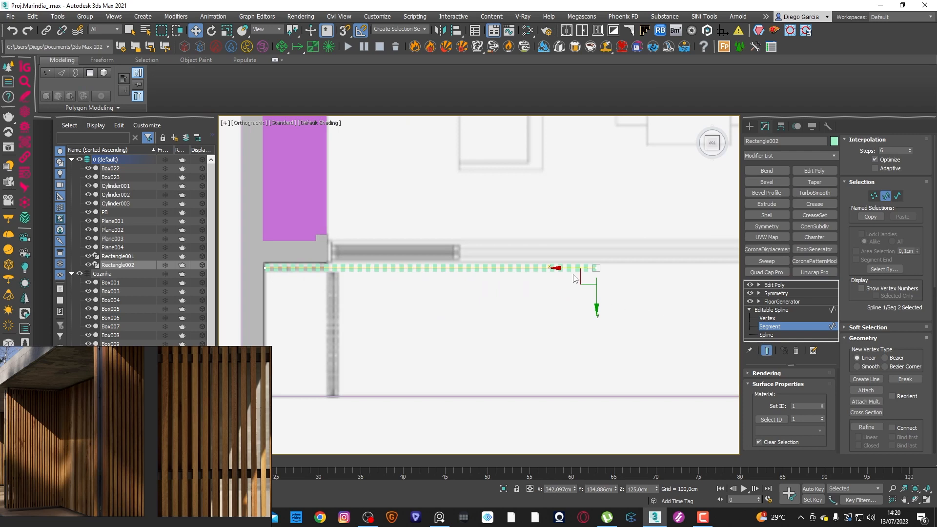
{"action": "left_click_drag", "start_coordinate": [555, 269], "coordinate": [319, 284]}
{"action": "left_click", "coordinate": [751, 128]}
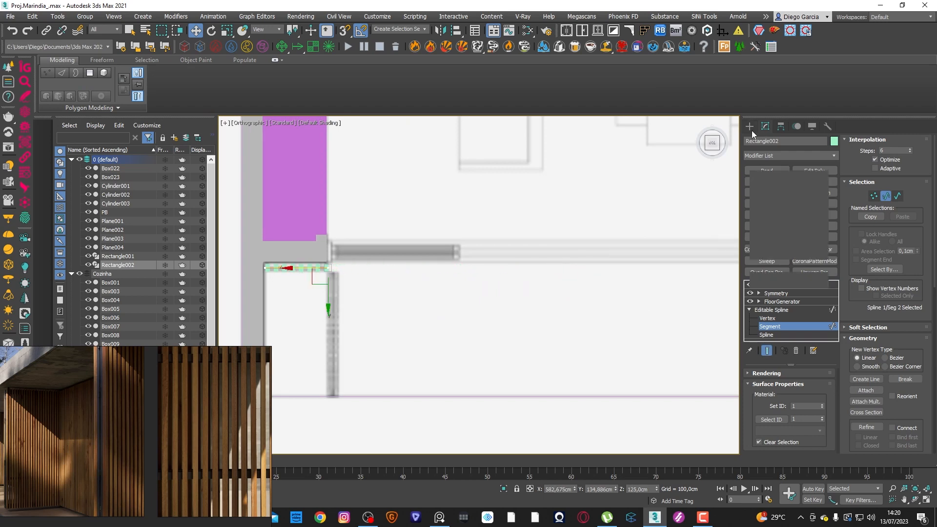
Step: Copy the short slatted panel to the bedroom end of the facade and position it beside the end wall
{"action": "scroll", "coordinate": [415, 295], "scroll_direction": "down", "scroll_amount": 5}
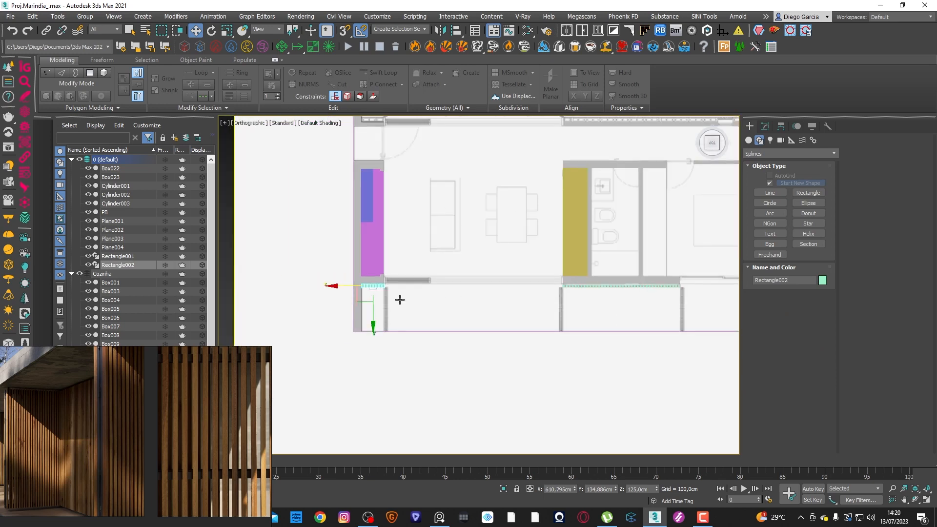
{"action": "middle_click_drag", "start_coordinate": [456, 294], "coordinate": [412, 291]}
{"action": "left_click_drag", "start_coordinate": [315, 292], "coordinate": [574, 292]}
{"action": "left_click", "coordinate": [493, 301]}
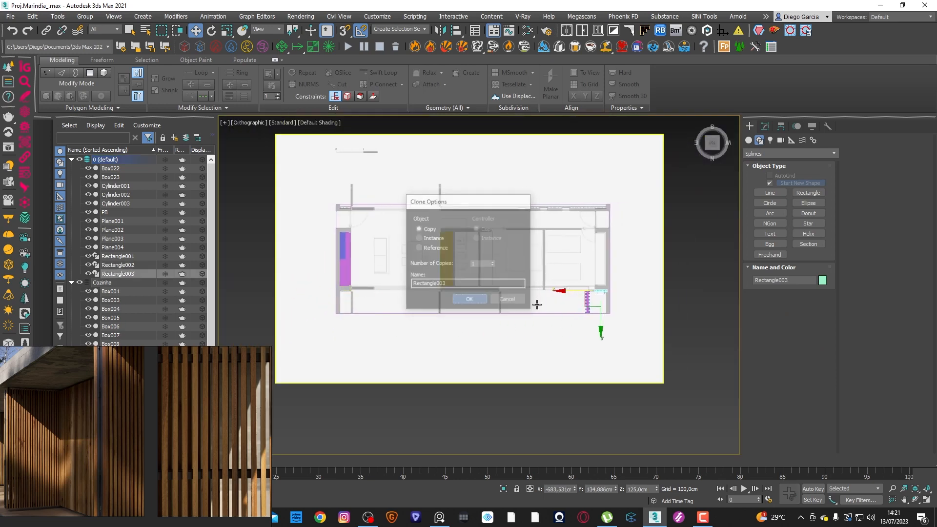
{"action": "scroll", "coordinate": [612, 298], "scroll_direction": "up", "scroll_amount": 5}
{"action": "scroll", "coordinate": [612, 298], "scroll_direction": "up", "scroll_amount": 5}
{"action": "left_click_drag", "start_coordinate": [571, 246], "coordinate": [556, 246]}
Step: Extend the bedroom-end panel past the slatted door by moving the free end segment of its base spline
{"action": "left_click", "coordinate": [765, 126]}
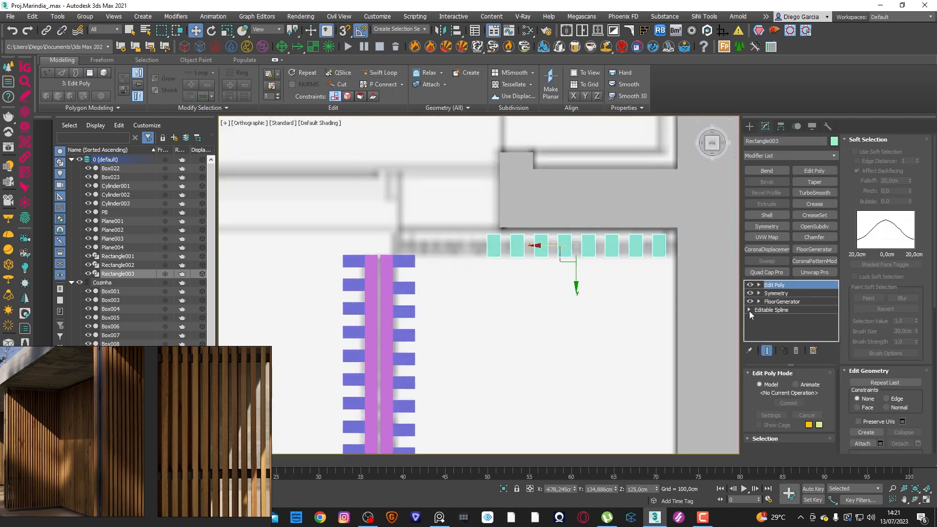
{"action": "left_click", "coordinate": [749, 310]}
{"action": "left_click", "coordinate": [770, 326]}
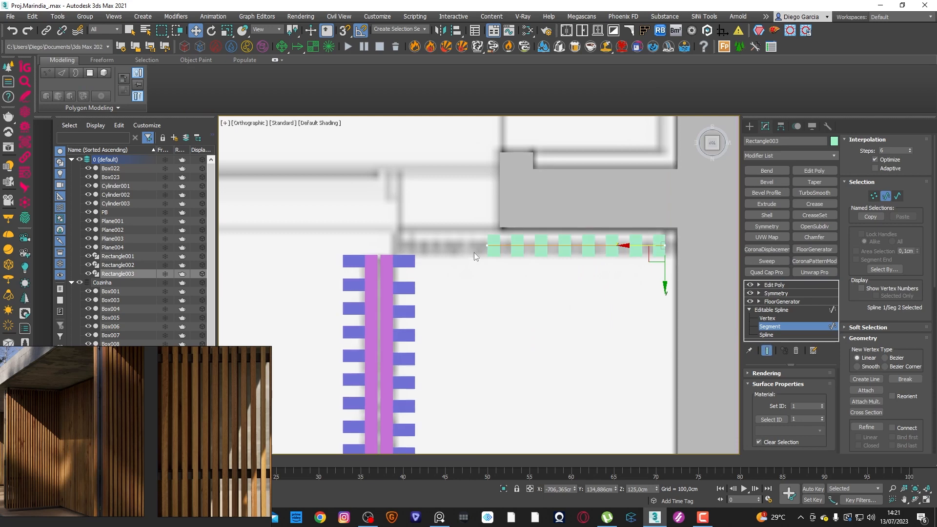
{"action": "left_click_drag", "start_coordinate": [485, 246], "coordinate": [515, 255]}
{"action": "middle_click_drag", "start_coordinate": [512, 256], "coordinate": [591, 245]}
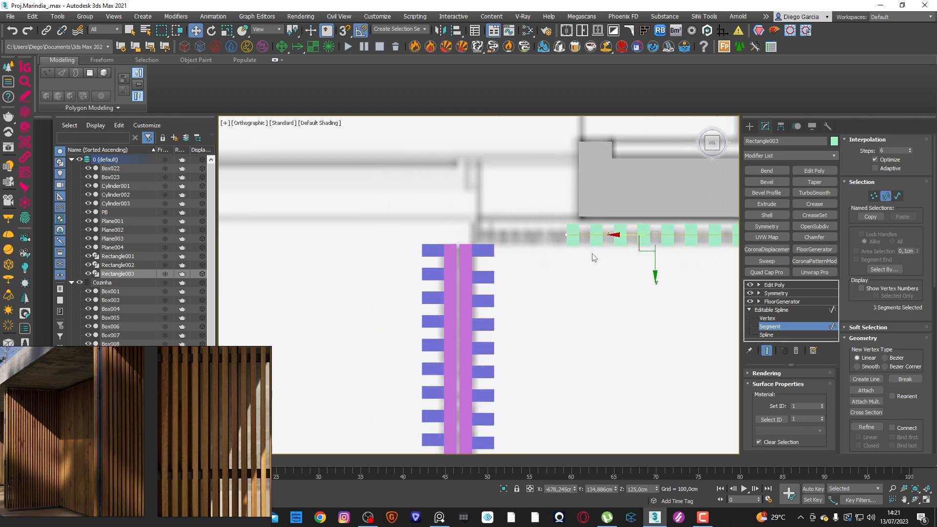
{"action": "left_click", "coordinate": [617, 242]}
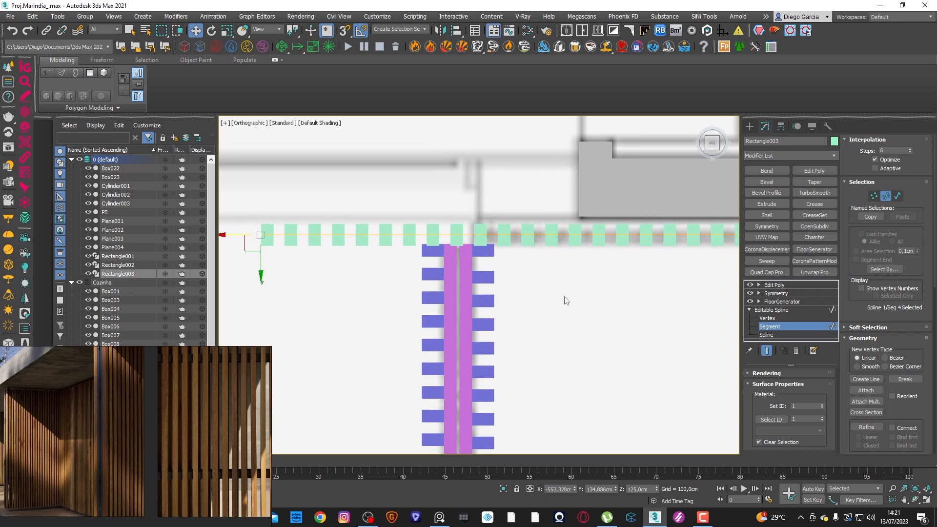
Step: Delete the surplus slats beyond the door position as elements in the bedroom-end panel's Edit Poly modifier
{"action": "left_click", "coordinate": [771, 286]}
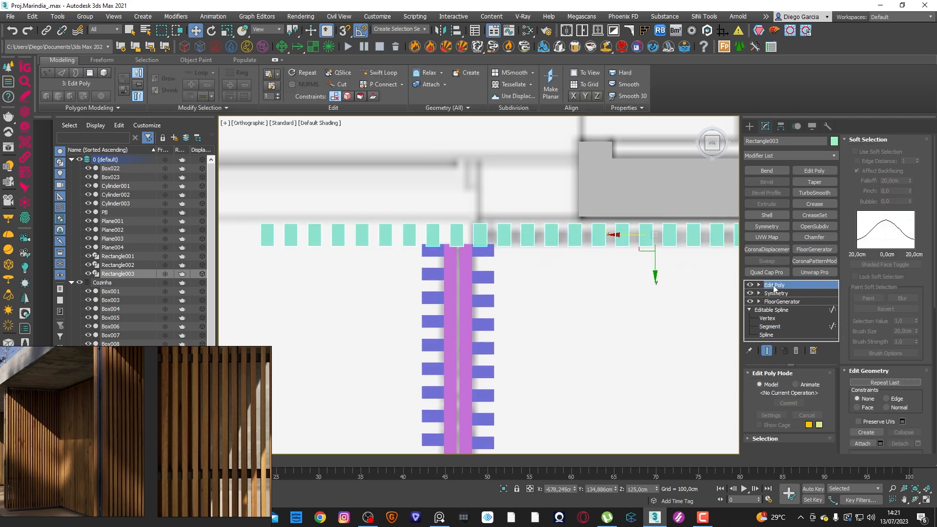
{"action": "key", "text": "5"}
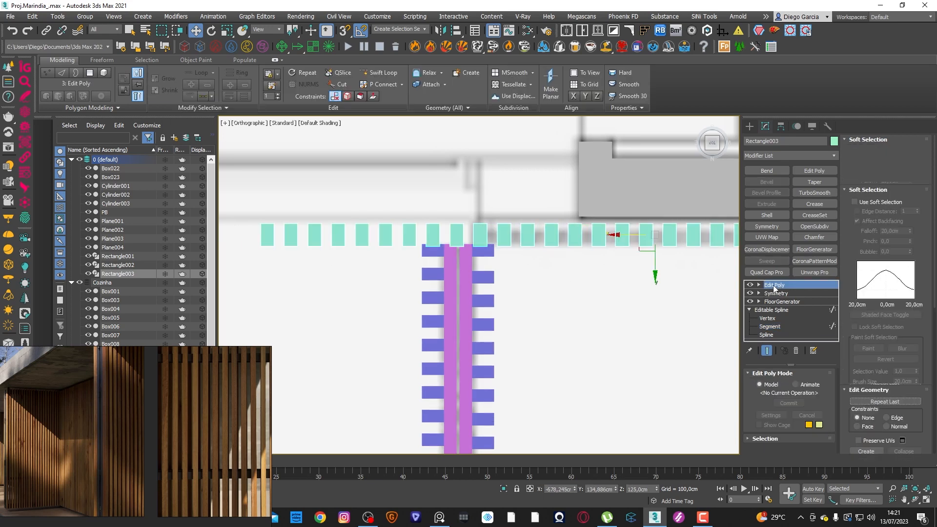
{"action": "left_click_drag", "start_coordinate": [470, 249], "coordinate": [250, 197]}
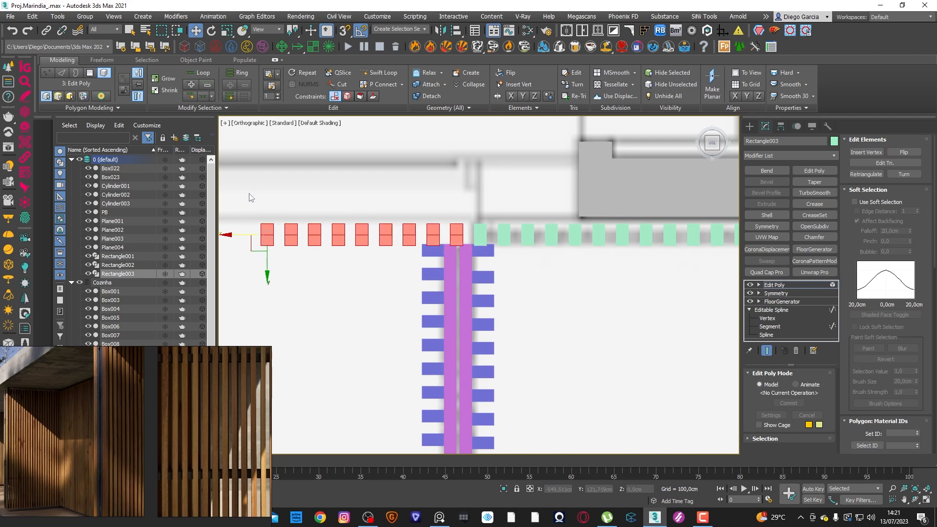
{"action": "key", "text": "Delete"}
{"action": "left_click", "coordinate": [750, 126]}
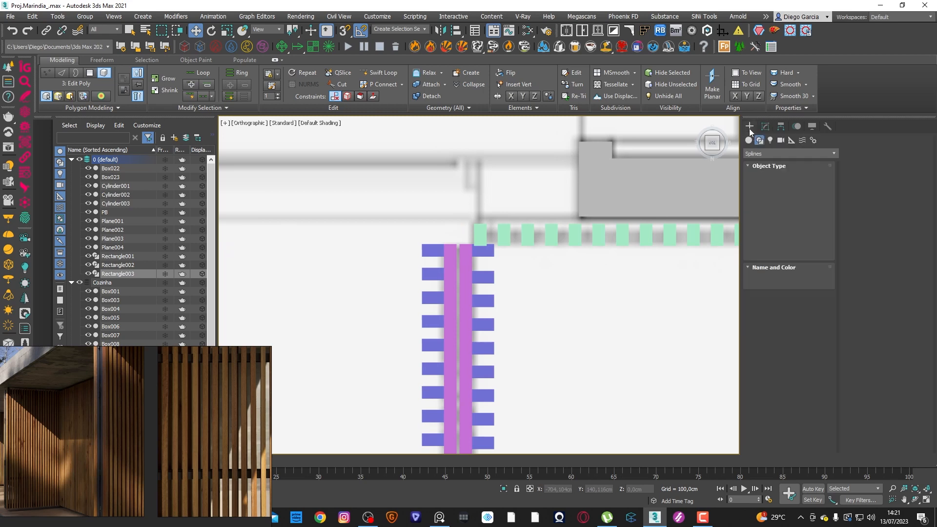
Step: Copy the short living-room-end panel to the first narrow window opening in the opposite facade, working from the Top view
{"action": "scroll", "coordinate": [610, 261], "scroll_direction": "down", "scroll_amount": 8}
{"action": "scroll", "coordinate": [508, 342], "scroll_direction": "down", "scroll_amount": 5}
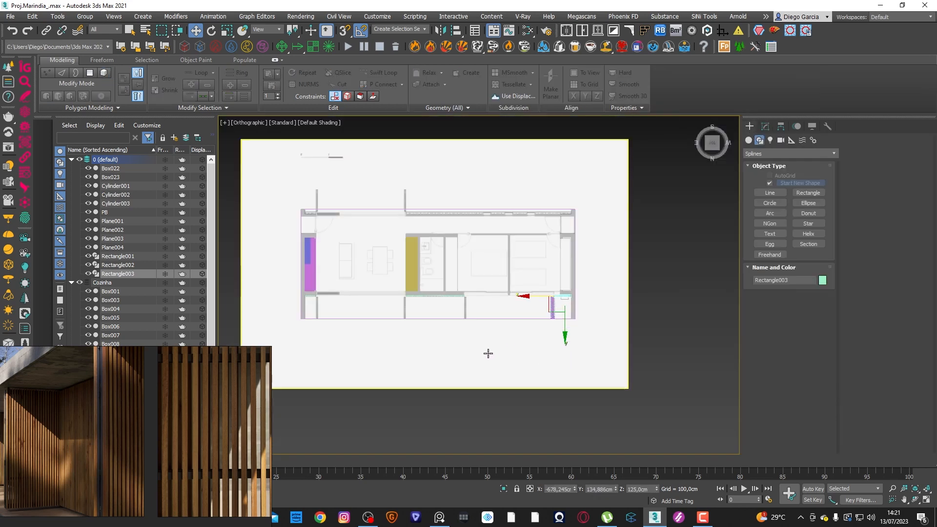
{"action": "middle_click_drag", "start_coordinate": [487, 353], "coordinate": [614, 184], "text": "alt"}
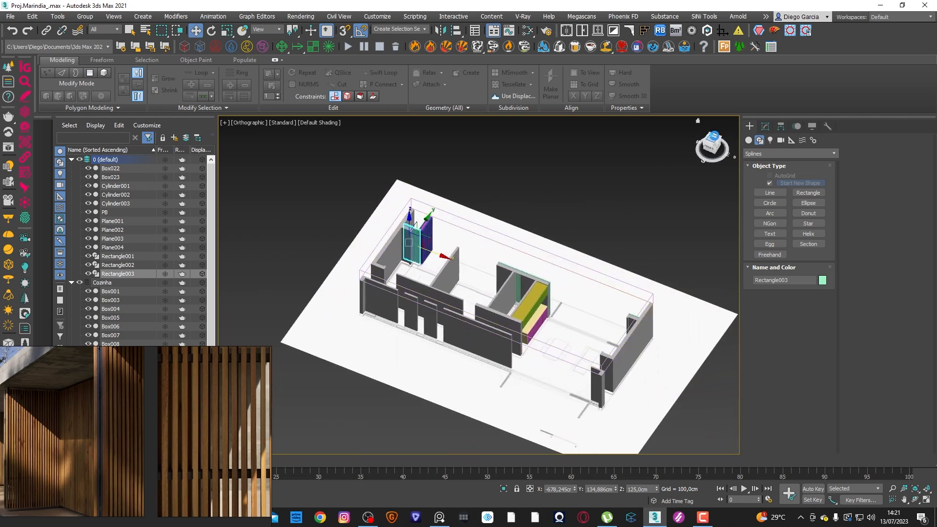
{"action": "left_click", "coordinate": [714, 138]}
{"action": "scroll", "coordinate": [665, 242], "scroll_direction": "up", "scroll_amount": 3}
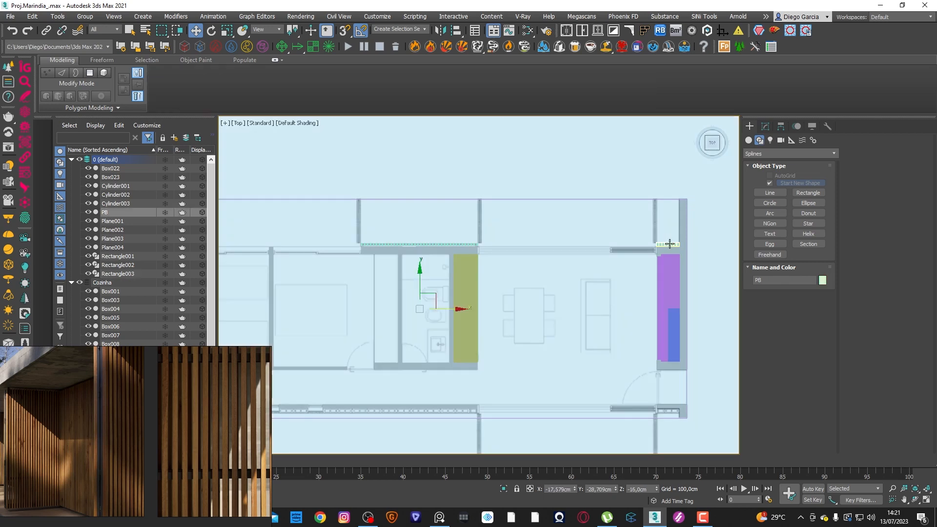
{"action": "left_click", "coordinate": [667, 243]}
{"action": "scroll", "coordinate": [682, 223], "scroll_direction": "down", "scroll_amount": 2}
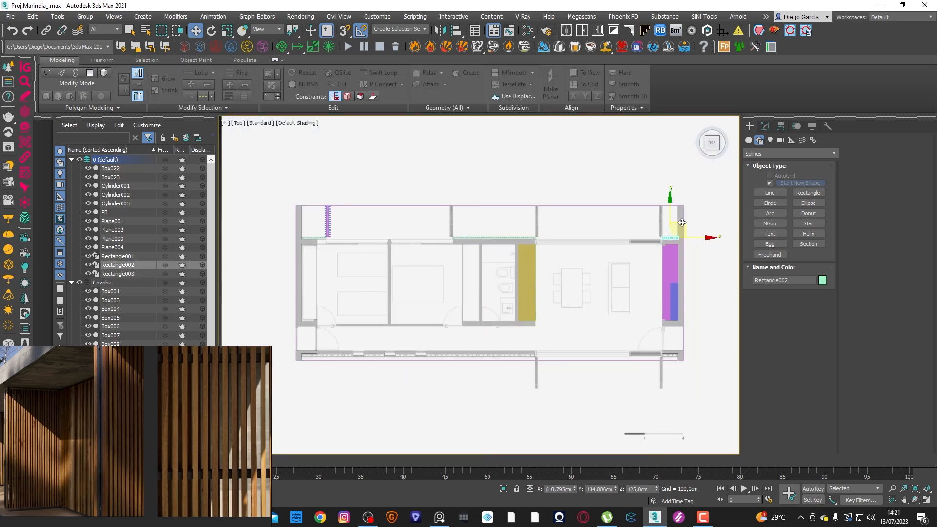
{"action": "left_click_drag", "start_coordinate": [683, 223], "coordinate": [581, 246]}
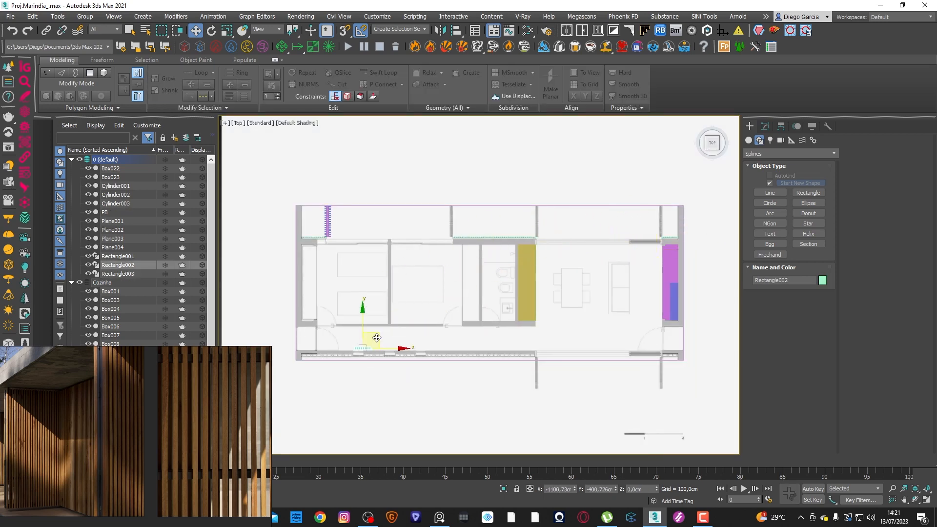
{"action": "left_click_drag", "start_coordinate": [377, 338], "coordinate": [373, 347], "text": "shift"}
{"action": "key", "text": "Return"}
Step: Align the copied slatted panel's first slat with the wall edge at the start of the first narrow window opening
{"action": "scroll", "coordinate": [423, 345], "scroll_direction": "up", "scroll_amount": 10}
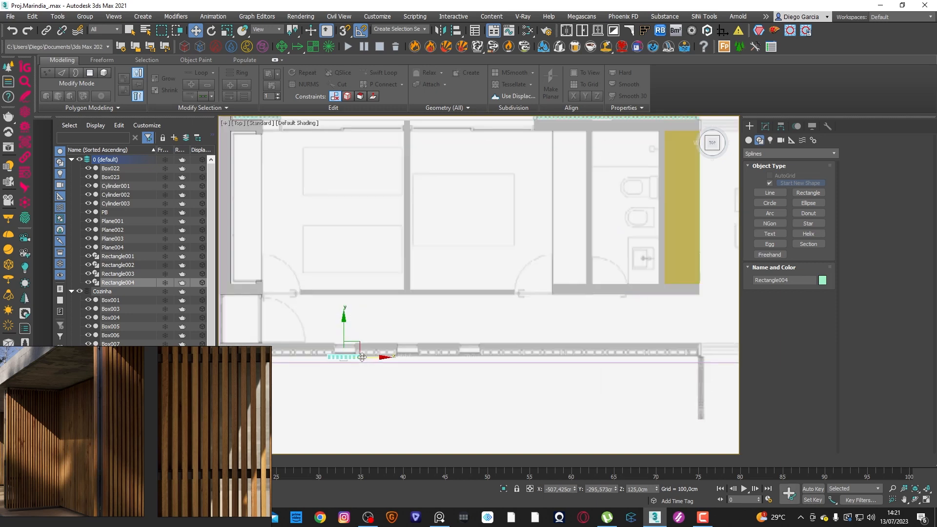
{"action": "scroll", "coordinate": [423, 345], "scroll_direction": "up", "scroll_amount": 5}
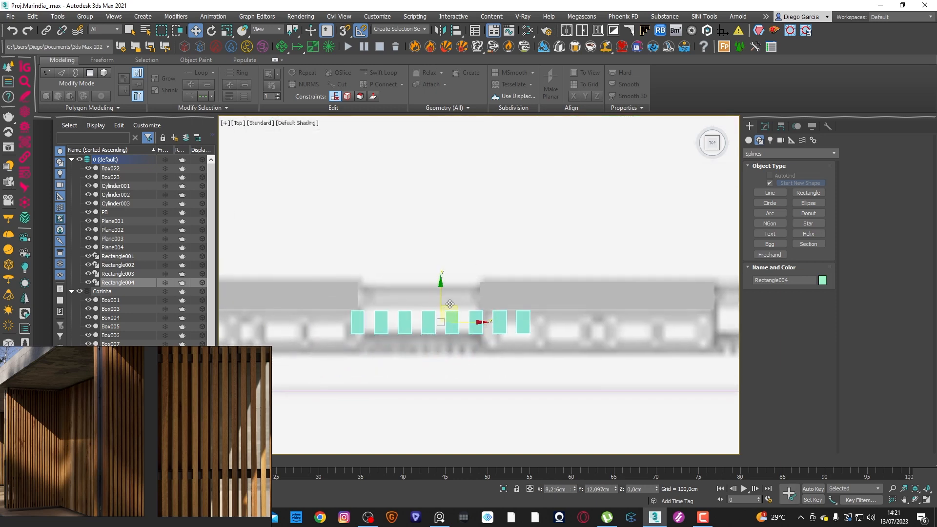
{"action": "key", "text": "F3"}
{"action": "scroll", "coordinate": [361, 302], "scroll_direction": "up", "scroll_amount": 3}
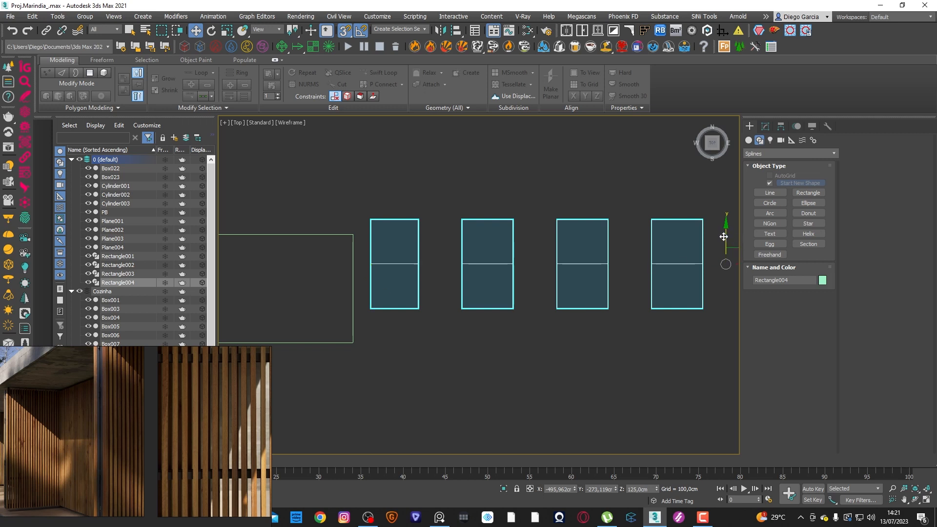
{"action": "left_click_drag", "start_coordinate": [724, 237], "coordinate": [355, 286]}
{"action": "scroll", "coordinate": [367, 287], "scroll_direction": "down", "scroll_amount": 3}
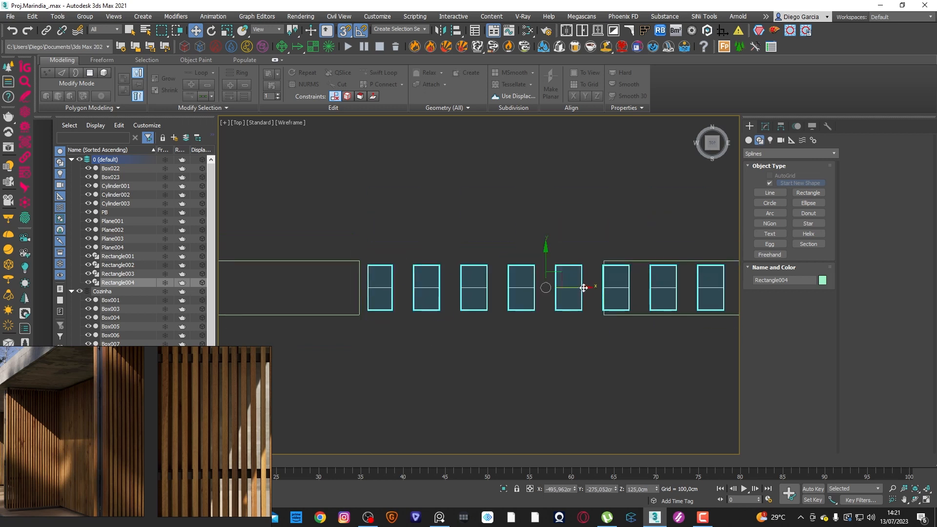
{"action": "key", "text": "ctrl+z"}
{"action": "left_click_drag", "start_coordinate": [402, 311], "coordinate": [360, 313]}
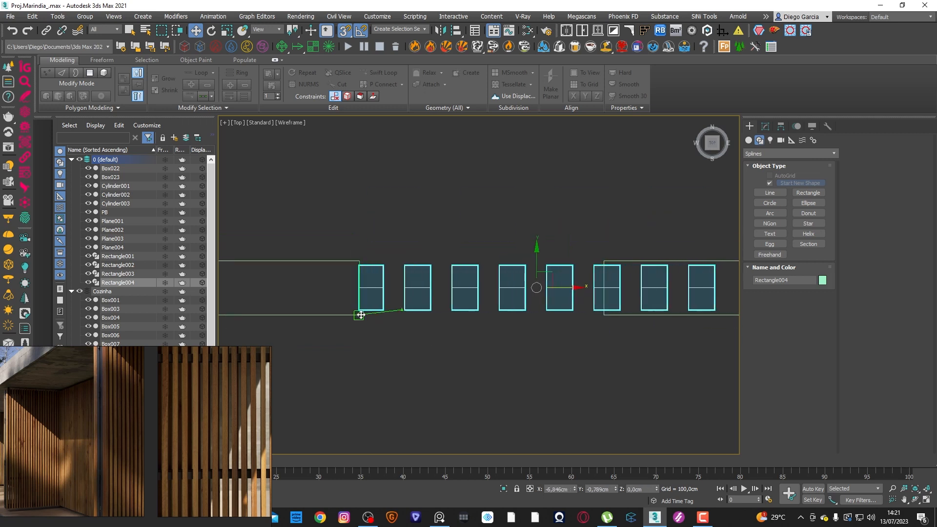
{"action": "scroll", "coordinate": [544, 355], "scroll_direction": "down", "scroll_amount": 2}
{"action": "middle_click_drag", "start_coordinate": [544, 355], "coordinate": [470, 337]}
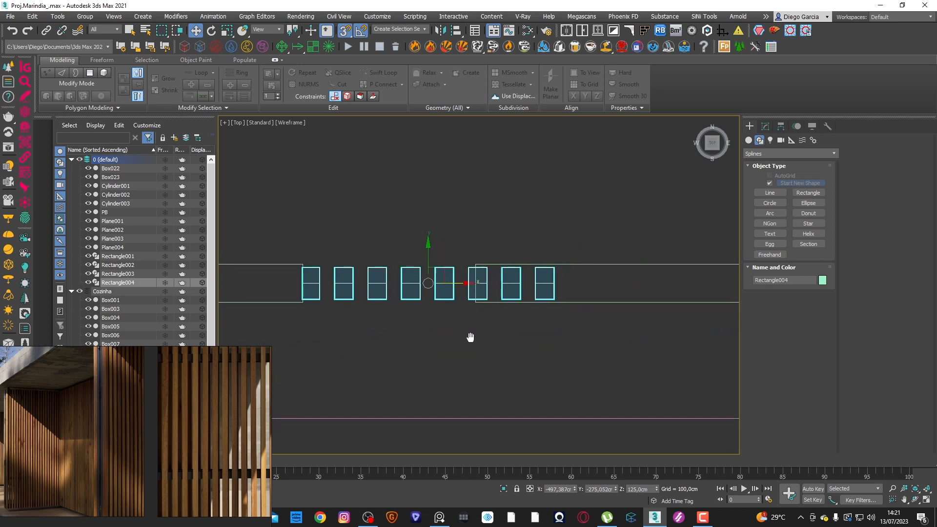
Step: Shorten the copied panel by moving the end vertex of its base spline back toward the window opening
{"action": "left_click", "coordinate": [766, 126]}
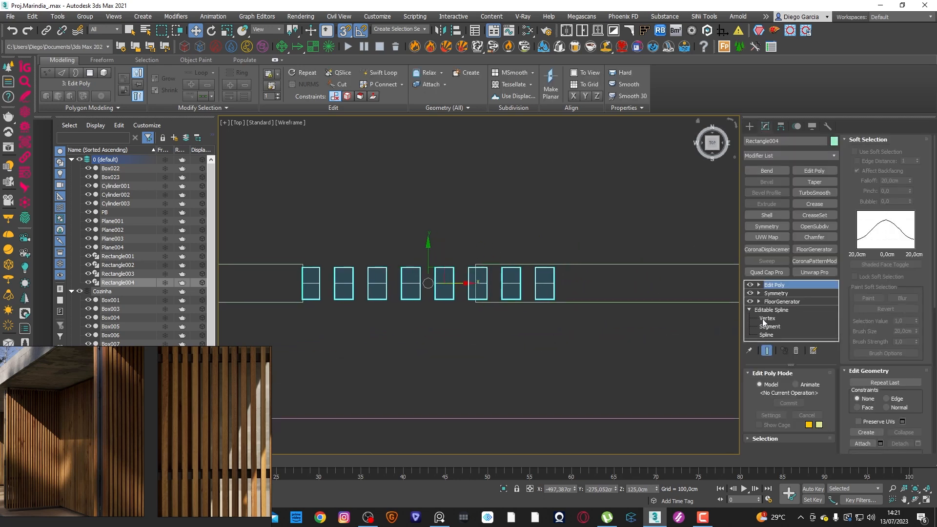
{"action": "left_click", "coordinate": [767, 318]}
{"action": "left_click", "coordinate": [767, 351]}
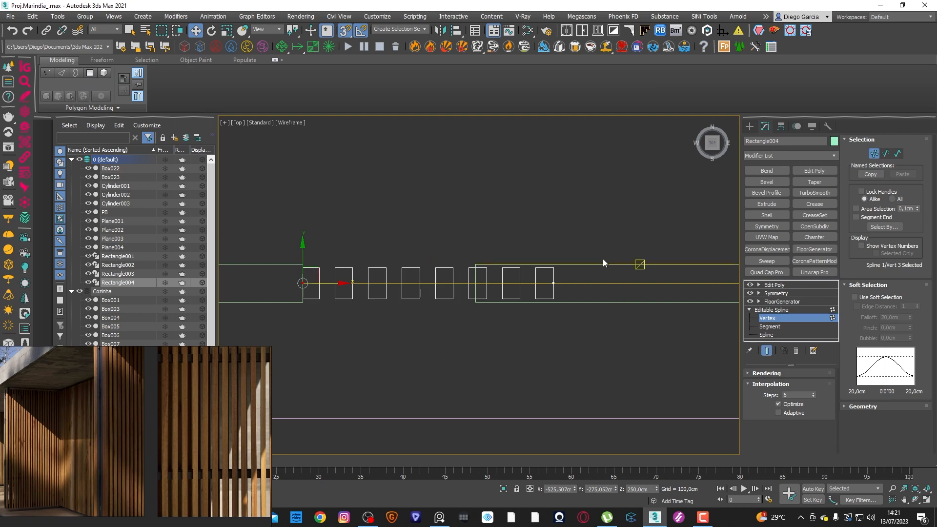
{"action": "left_click_drag", "start_coordinate": [541, 315], "coordinate": [554, 285]}
{"action": "left_click", "coordinate": [774, 285]}
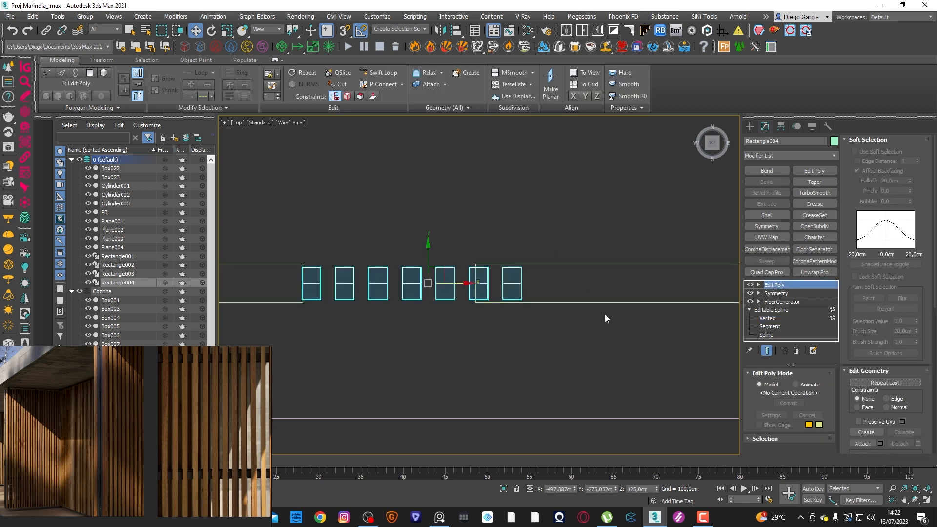
Step: Delete the slat lying beyond the opening and move the overlapping end slat flush with the wall edge in Edit Poly
{"action": "key", "text": "4"}
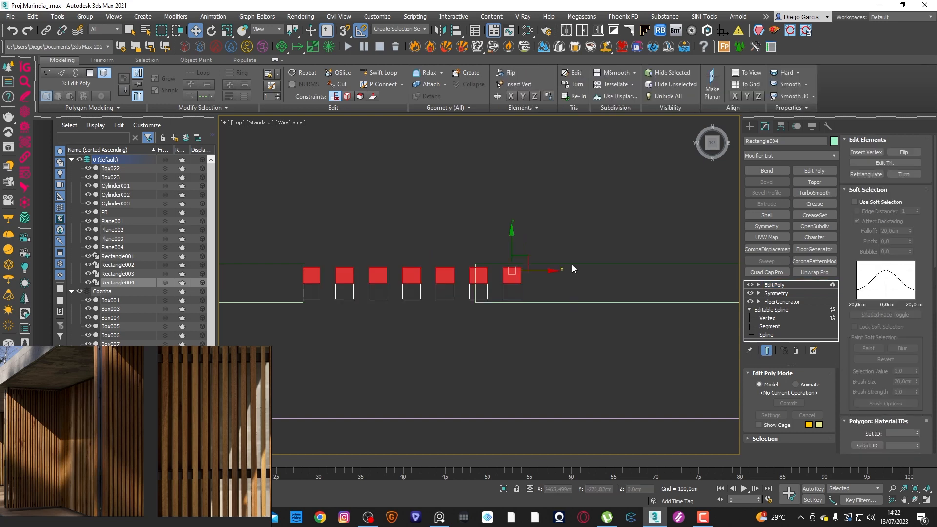
{"action": "left_click_drag", "start_coordinate": [572, 264], "coordinate": [464, 253]}
{"action": "key", "text": "Delete"}
{"action": "scroll", "coordinate": [484, 289], "scroll_direction": "up", "scroll_amount": 5}
{"action": "left_click_drag", "start_coordinate": [498, 281], "coordinate": [473, 278]}
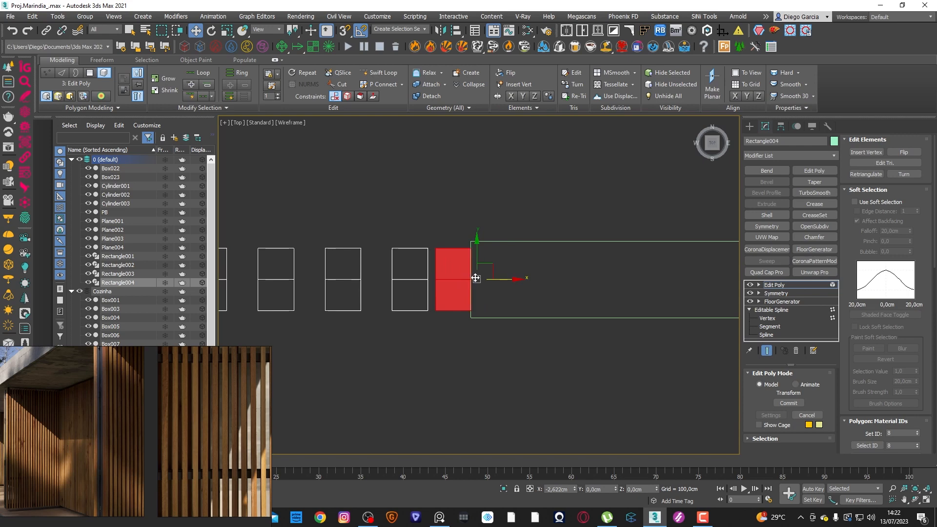
Step: Shift the two slats before the end slat to even out the spacing across the window opening
{"action": "scroll", "coordinate": [579, 328], "scroll_direction": "down", "scroll_amount": 3}
{"action": "left_click_drag", "start_coordinate": [557, 326], "coordinate": [536, 259]}
{"action": "scroll", "coordinate": [559, 294], "scroll_direction": "up", "scroll_amount": 3}
{"action": "left_click_drag", "start_coordinate": [563, 289], "coordinate": [553, 287]}
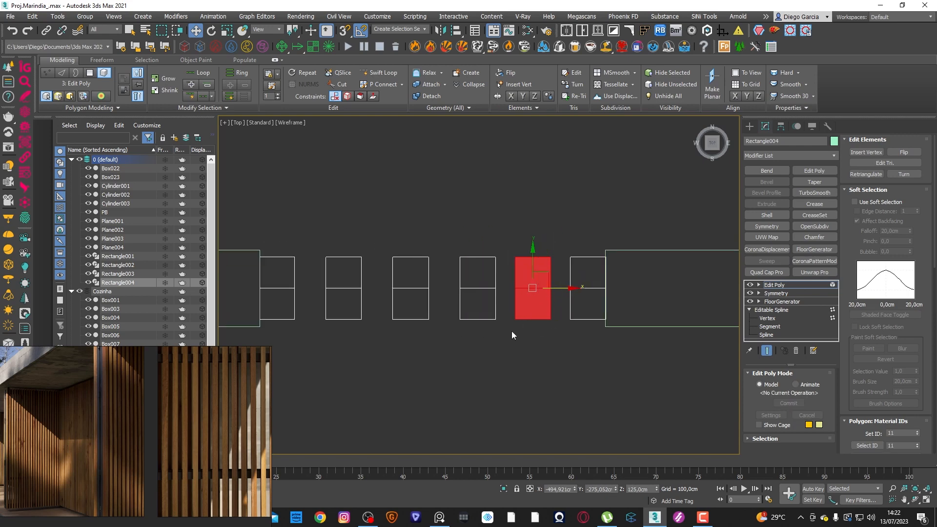
{"action": "left_click", "coordinate": [475, 259]}
{"action": "left_click_drag", "start_coordinate": [495, 288], "coordinate": [492, 287]}
{"action": "left_click", "coordinate": [473, 330]}
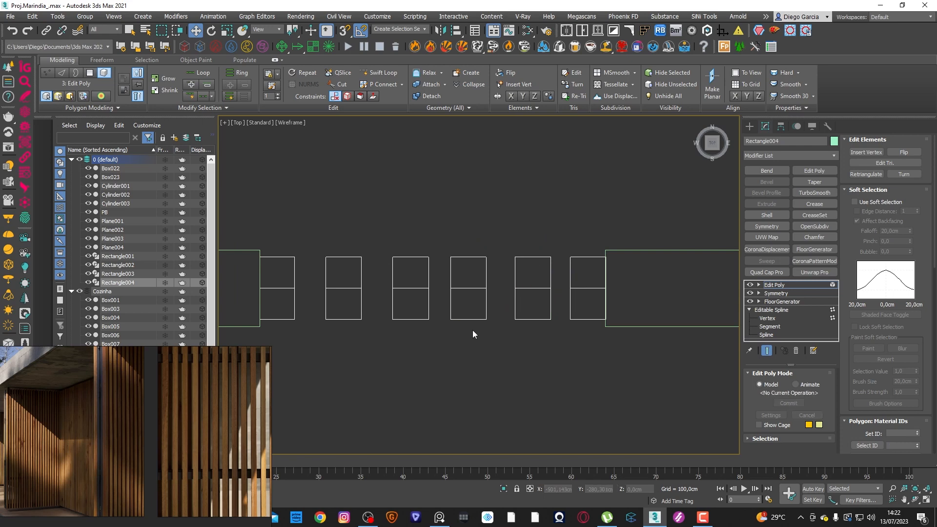
Step: Move the trimmed slatted panel out of the window opening to a clear spot in front of the facade
{"action": "scroll", "coordinate": [525, 294], "scroll_direction": "down", "scroll_amount": 3}
{"action": "left_click", "coordinate": [749, 127]}
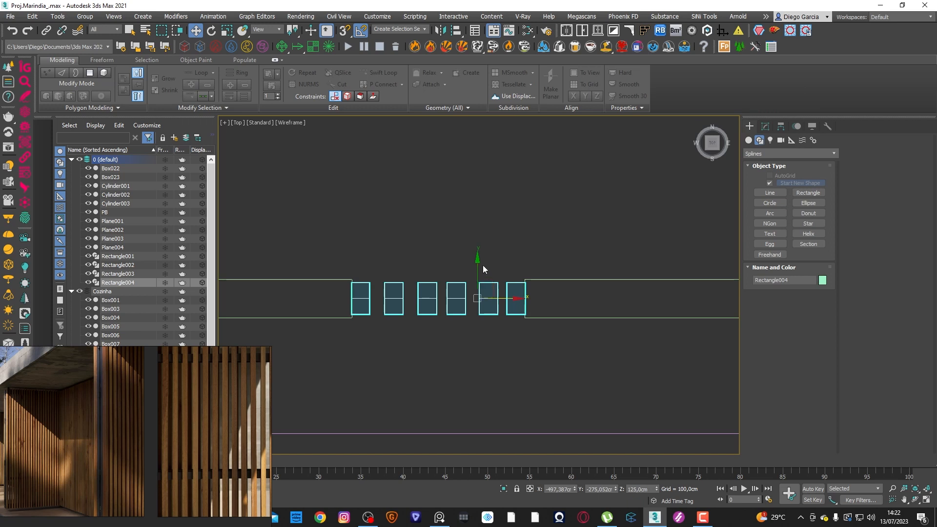
{"action": "middle_click_drag", "start_coordinate": [475, 278], "coordinate": [491, 209]}
{"action": "left_click_drag", "start_coordinate": [491, 209], "coordinate": [492, 402]}
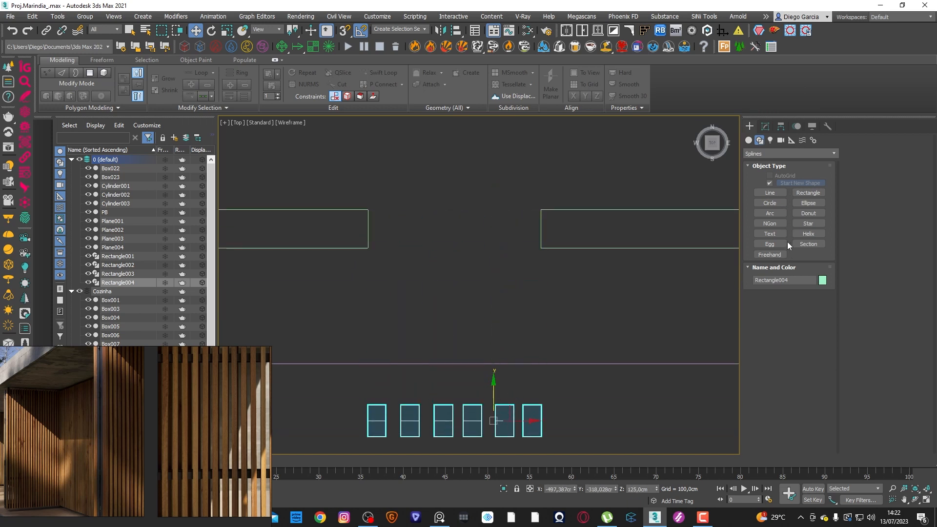
Step: Draw a rectangle about 38.7 cm wide across the first narrow window opening and set its length to 250 cm
{"action": "left_click", "coordinate": [803, 193]}
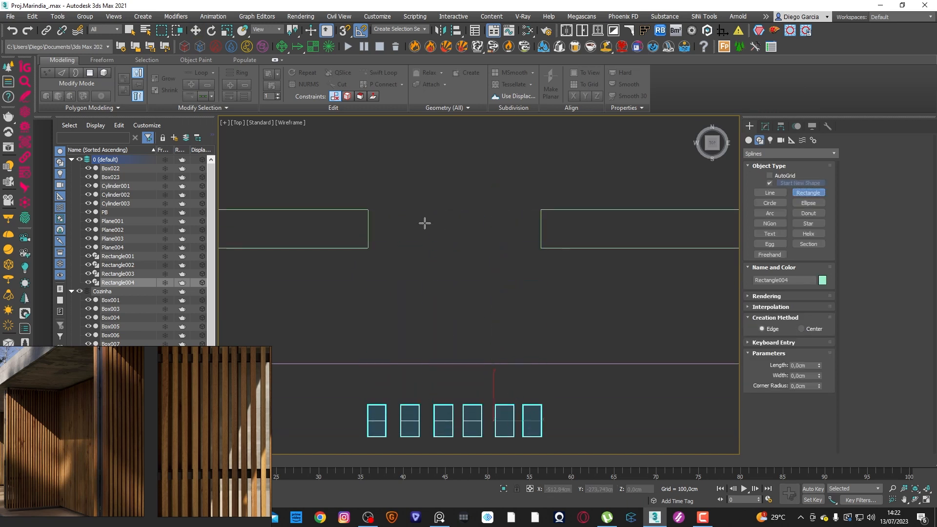
{"action": "left_click_drag", "start_coordinate": [384, 212], "coordinate": [541, 248]}
{"action": "key", "text": "s"}
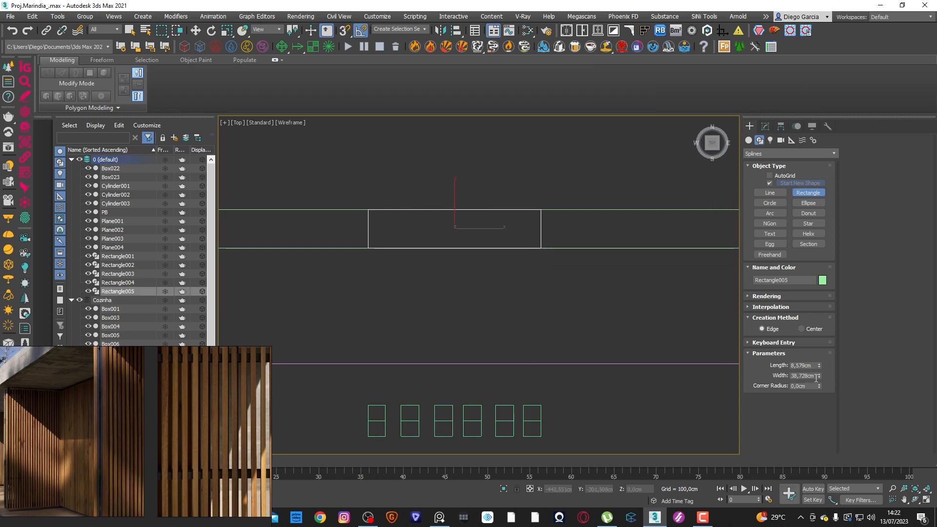
{"action": "type", "text": "250"}
{"action": "key", "text": "Return"}
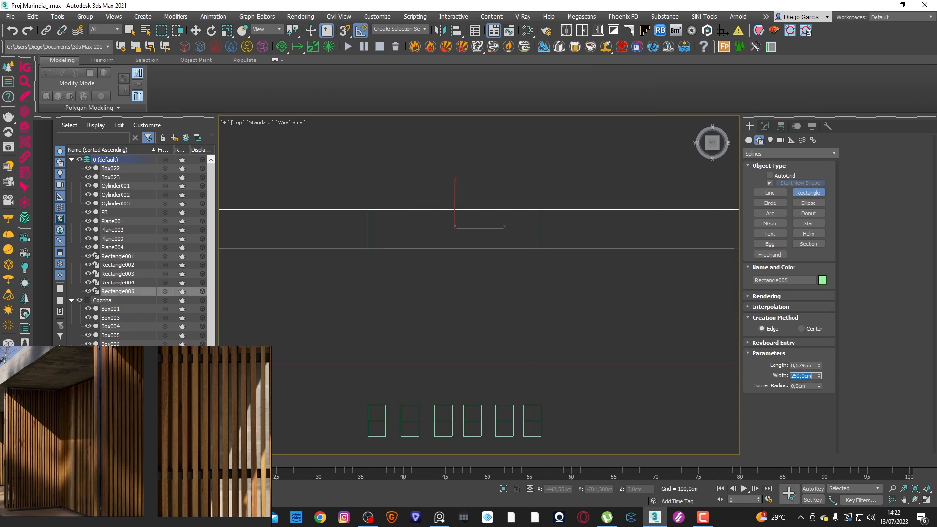
{"action": "key", "text": "ctrl+z"}
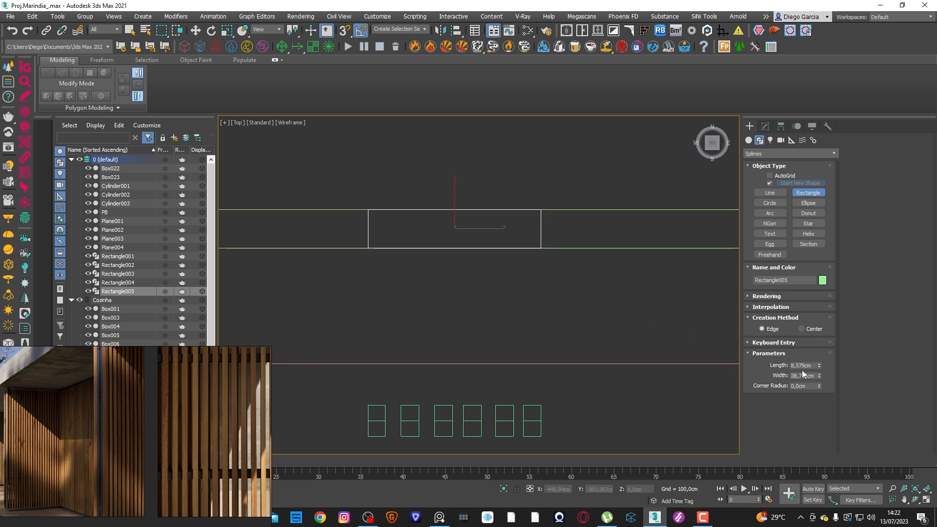
{"action": "type", "text": "250"}
{"action": "key", "text": "Return"}
Step: Stand the rectangle upright by rotating it 90° about the X axis and lower it to Z 125 cm in the window opening
{"action": "right_click", "coordinate": [565, 408]}
{"action": "key", "text": "e"}
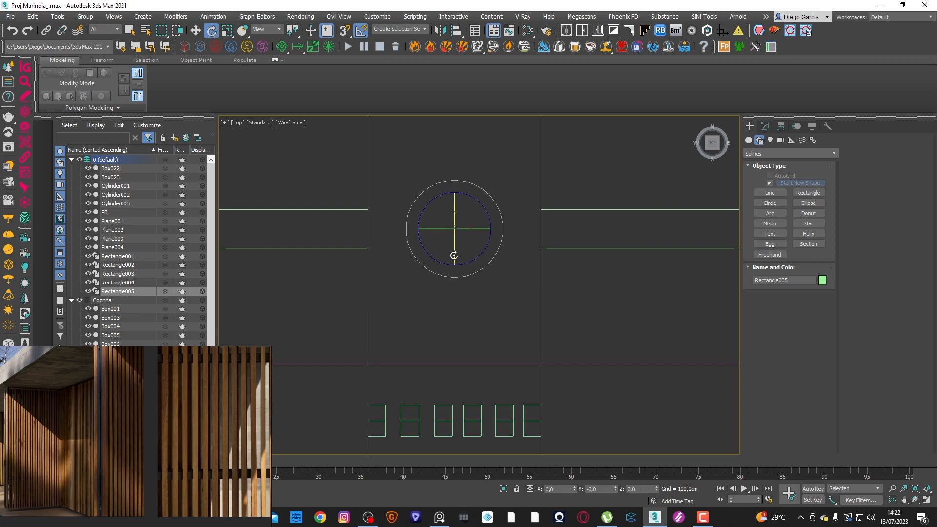
{"action": "left_click_drag", "start_coordinate": [455, 230], "coordinate": [460, 251]}
{"action": "mouse_move", "coordinate": [459, 252]}
{"action": "middle_mouse_down", "text": "alt"}
{"action": "mouse_move", "coordinate": [531, 286]}
{"action": "mouse_move", "coordinate": [494, 268]}
{"action": "mouse_move", "coordinate": [490, 294]}
{"action": "middle_mouse_up", "text": "alt"}
{"action": "key", "text": "F3"}
{"action": "key", "text": "w"}
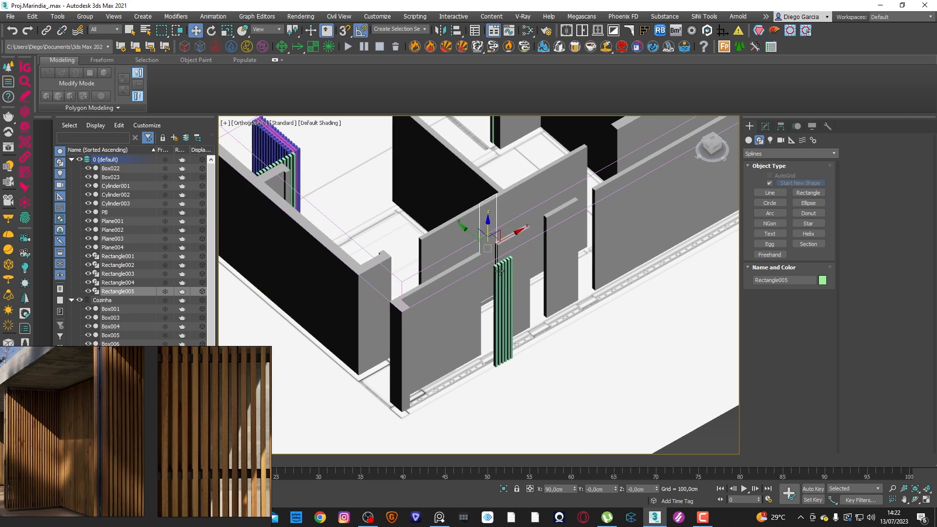
{"action": "left_click_drag", "start_coordinate": [489, 231], "coordinate": [479, 313]}
Step: Isolate the upright rectangle and the trimmed slatted panel from the rest of the model
{"action": "key", "text": "s"}
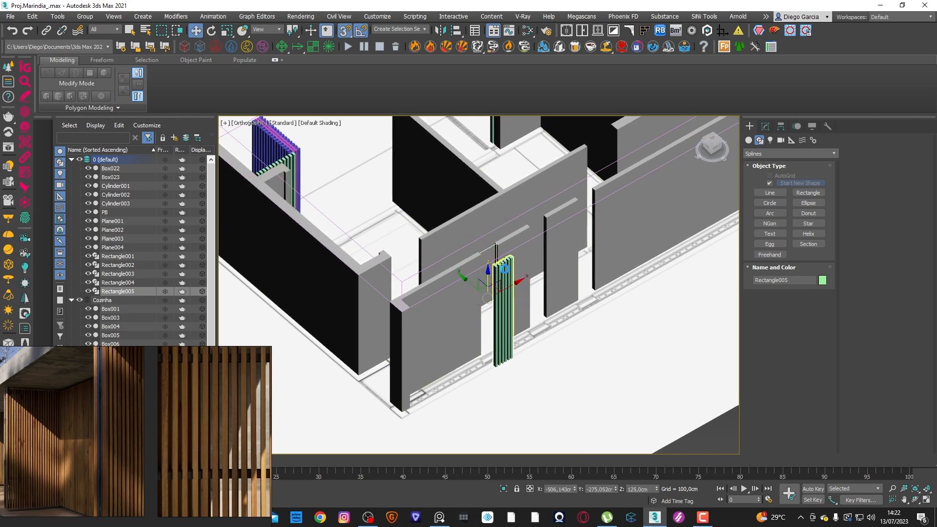
{"action": "left_click", "coordinate": [504, 269], "text": "ctrl"}
{"action": "key", "text": "alt+q"}
{"action": "left_click", "coordinate": [524, 266]}
Step: Copy the FloorGenerator, Symmetry and Edit Poly modifiers from the trimmed panel onto the upright rectangle
{"action": "left_click", "coordinate": [515, 235]}
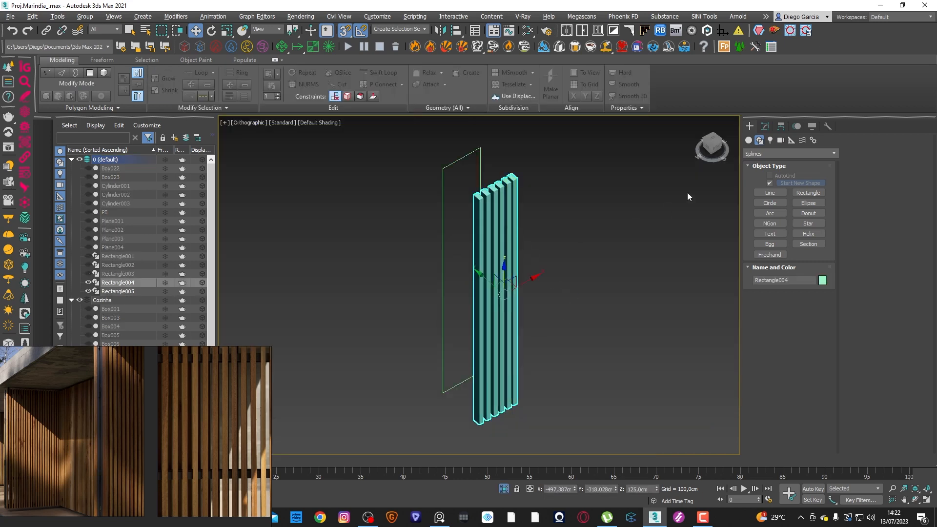
{"action": "left_click", "coordinate": [766, 126]}
{"action": "left_click_drag", "start_coordinate": [781, 302], "coordinate": [472, 157]}
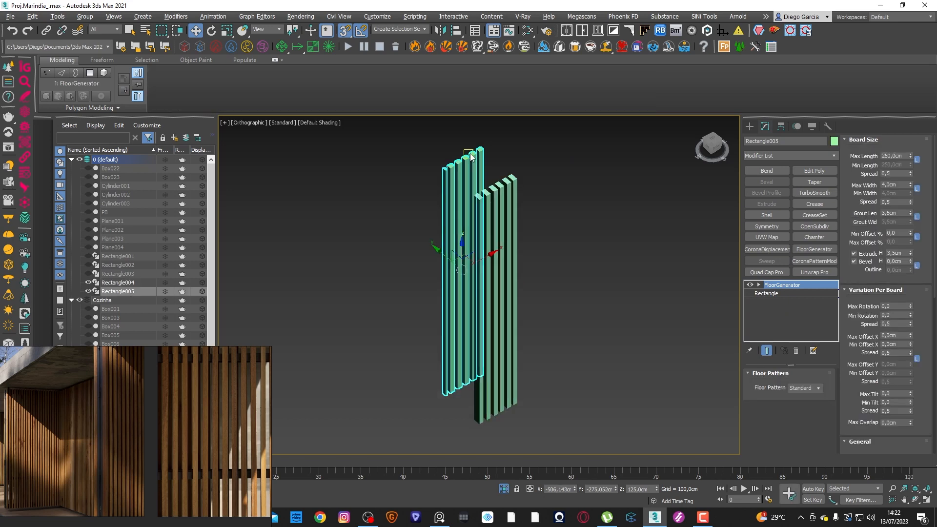
{"action": "left_click", "coordinate": [512, 283]}
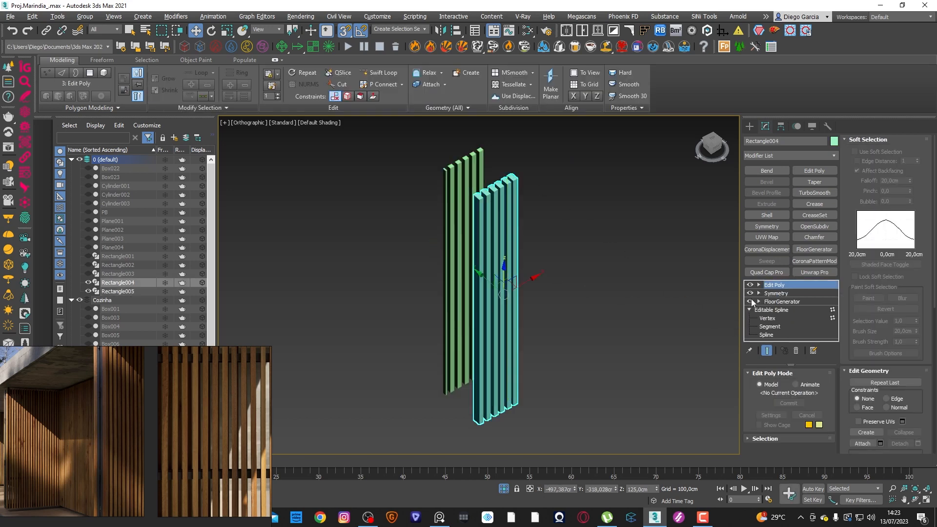
{"action": "left_click_drag", "start_coordinate": [783, 294], "coordinate": [475, 177]}
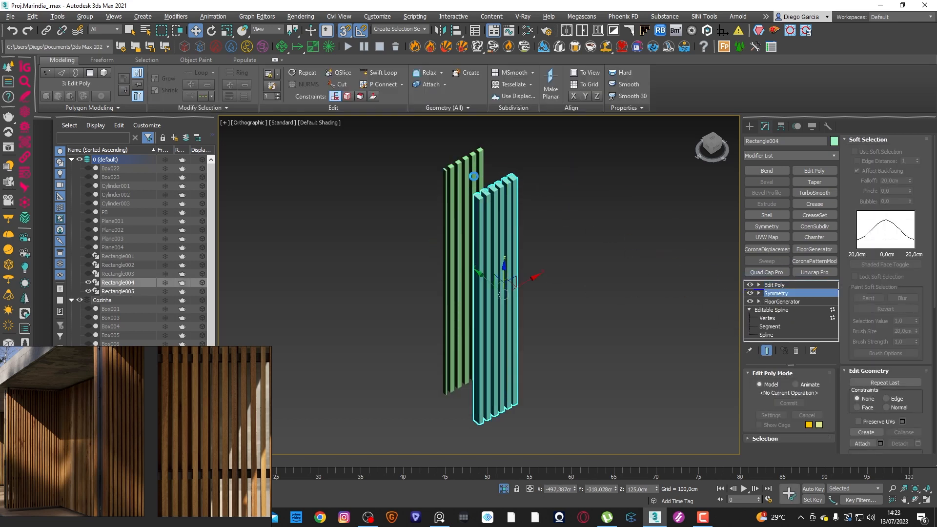
{"action": "left_click", "coordinate": [511, 278]}
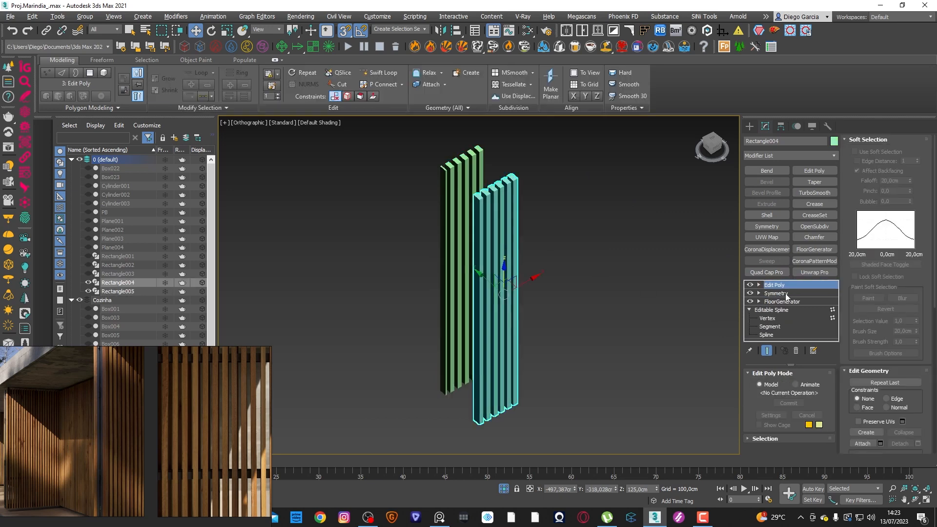
{"action": "left_click_drag", "start_coordinate": [783, 287], "coordinate": [472, 178]}
{"action": "left_click", "coordinate": [511, 206]}
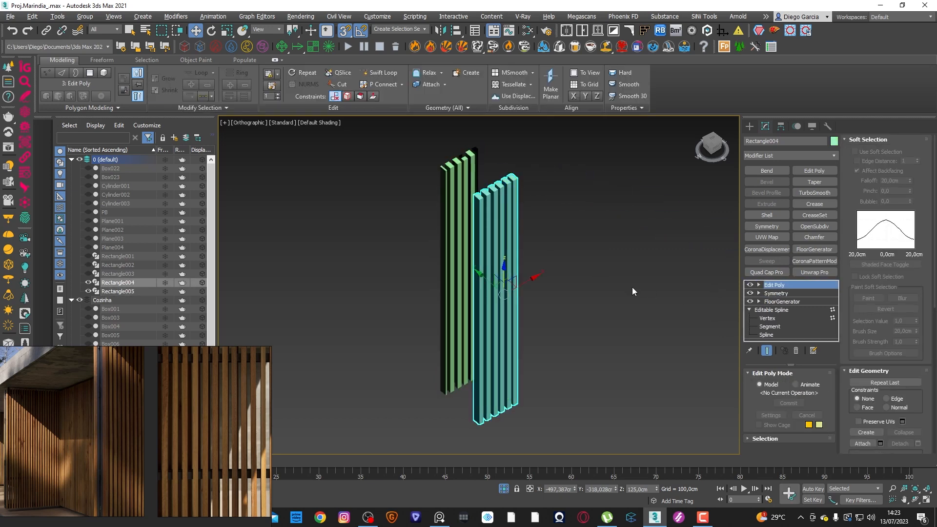
Step: Delete the old trimmed panel, replace the new panel's copied Edit Poly with a fresh one, and exit isolation
{"action": "key", "text": "Delete"}
{"action": "left_click", "coordinate": [450, 240]}
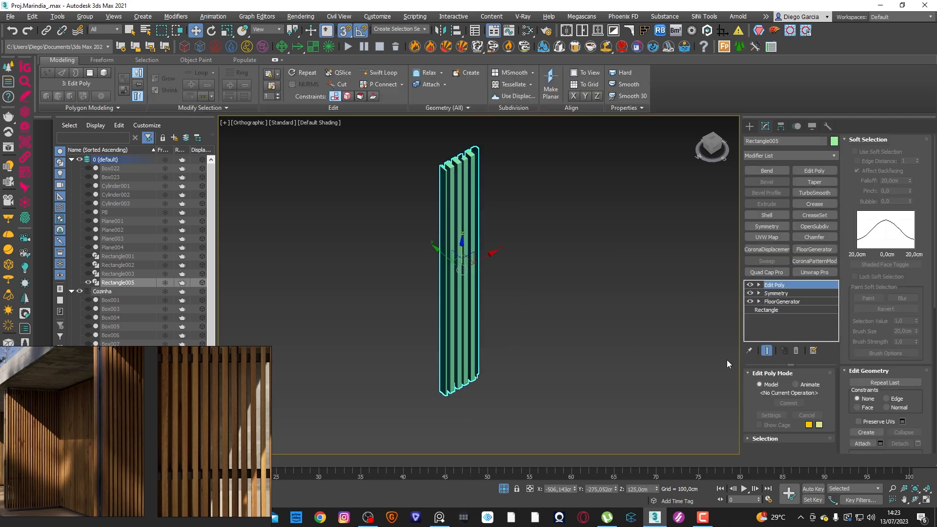
{"action": "left_click", "coordinate": [794, 350]}
{"action": "left_click", "coordinate": [590, 307]}
{"action": "middle_click_drag", "start_coordinate": [590, 307], "coordinate": [391, 269], "text": "alt"}
{"action": "left_click", "coordinate": [418, 229]}
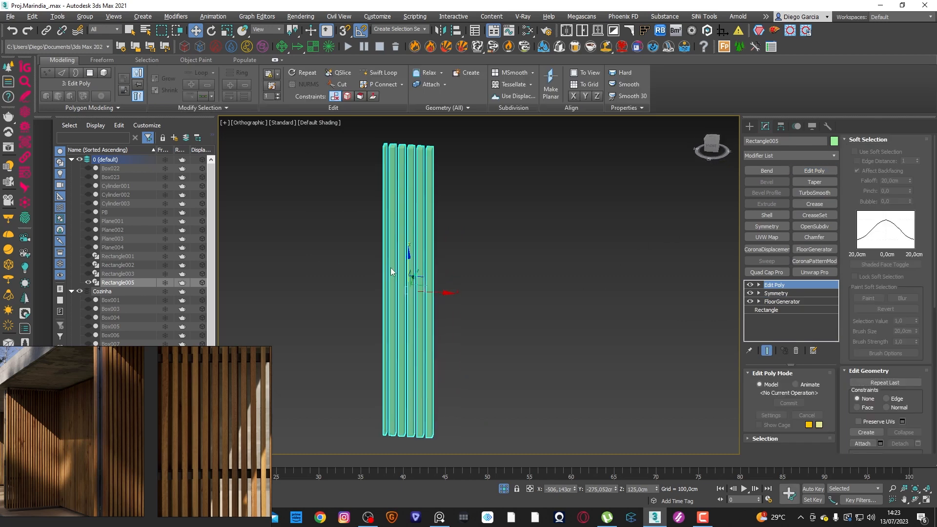
{"action": "left_click", "coordinate": [505, 490]}
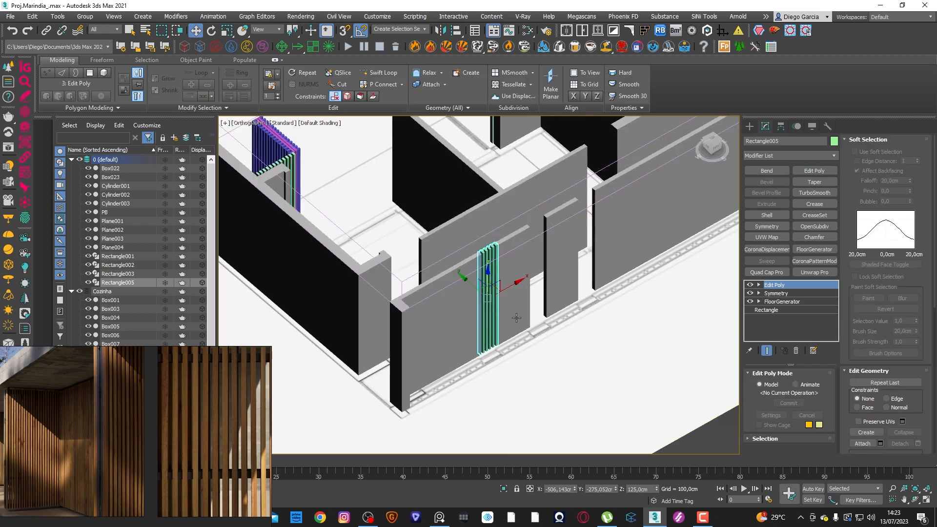
Step: Copy the trimmed slatted panel along X into the second narrow window opening and fit it against the wall edge
{"action": "middle_click_drag", "start_coordinate": [604, 307], "coordinate": [529, 285], "text": "alt"}
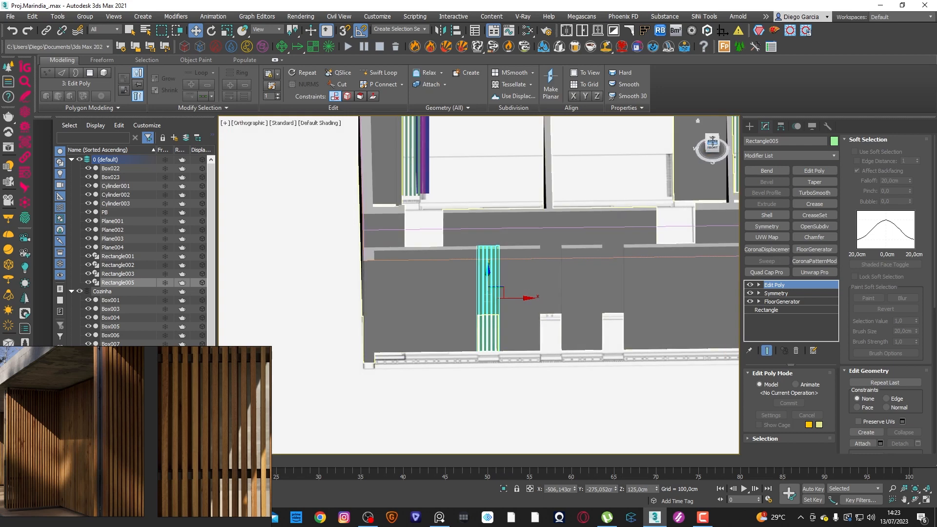
{"action": "left_click", "coordinate": [710, 139]}
{"action": "key", "text": "F3"}
{"action": "scroll", "coordinate": [495, 299], "scroll_direction": "up", "scroll_amount": 5}
{"action": "middle_click_drag", "start_coordinate": [495, 298], "coordinate": [381, 282]}
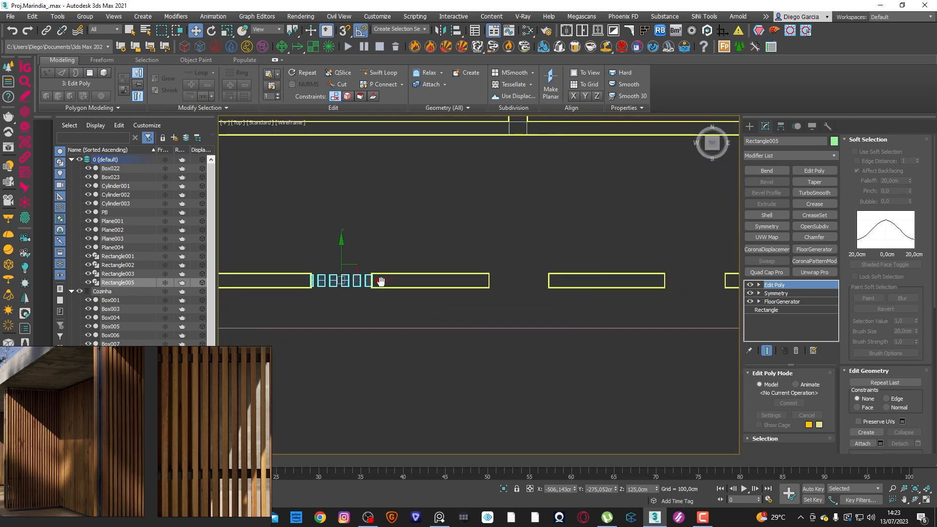
{"action": "scroll", "coordinate": [380, 282], "scroll_direction": "up", "scroll_amount": 2}
{"action": "left_click_drag", "start_coordinate": [344, 277], "coordinate": [591, 278], "text": "shift"}
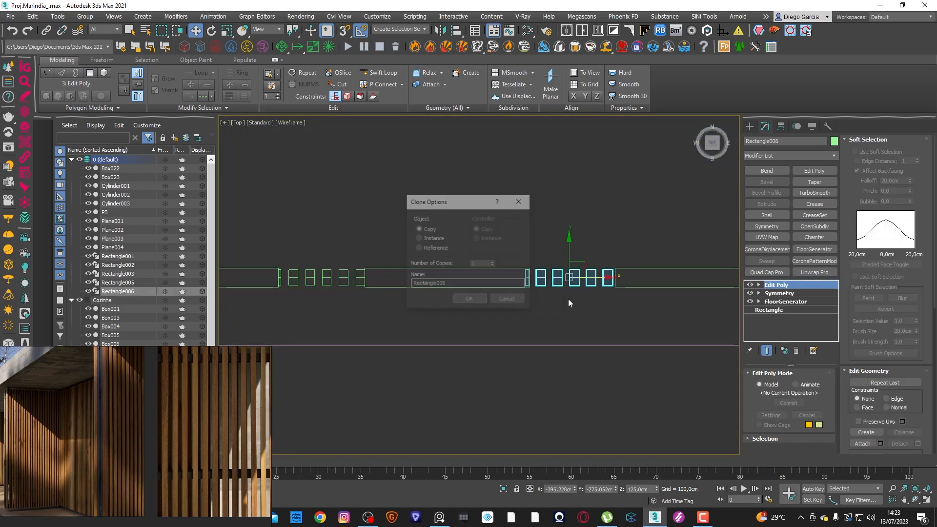
{"action": "left_click", "coordinate": [476, 301]}
{"action": "scroll", "coordinate": [514, 285], "scroll_direction": "up", "scroll_amount": 2}
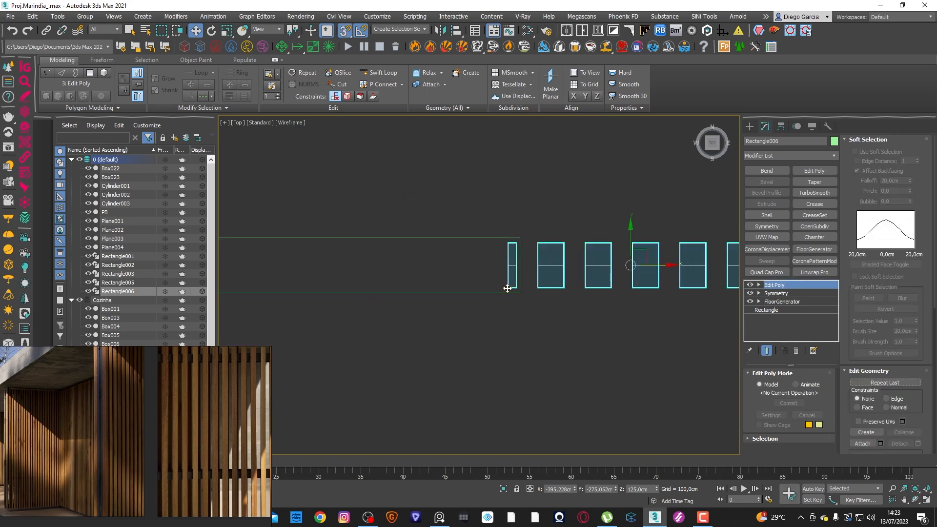
{"action": "scroll", "coordinate": [469, 287], "scroll_direction": "down", "scroll_amount": 4}
{"action": "scroll", "coordinate": [539, 299], "scroll_direction": "up", "scroll_amount": 1}
{"action": "middle_click_drag", "start_coordinate": [540, 299], "coordinate": [430, 284]}
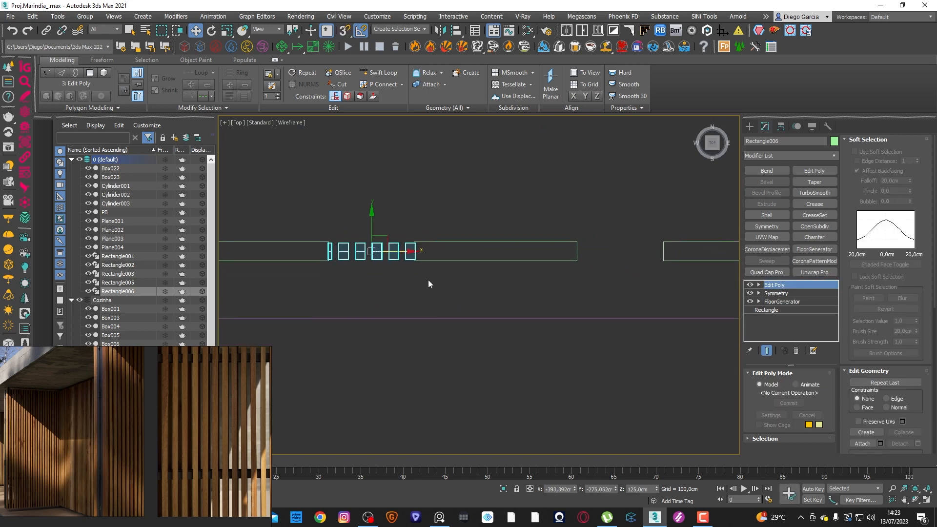
Step: Copy the slatted panel along X into the third window opening, snap it to the wall edge, and clear the selection
{"action": "left_click_drag", "start_coordinate": [397, 252], "coordinate": [645, 253], "text": "shift"}
{"action": "left_click", "coordinate": [472, 299]}
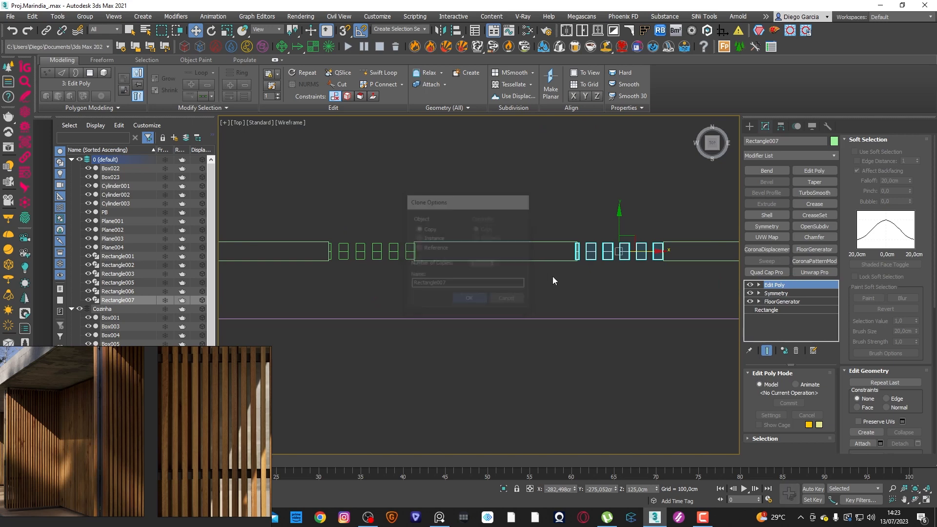
{"action": "scroll", "coordinate": [580, 263], "scroll_direction": "up", "scroll_amount": 3}
{"action": "scroll", "coordinate": [564, 261], "scroll_direction": "up", "scroll_amount": 1}
{"action": "key", "text": "s"}
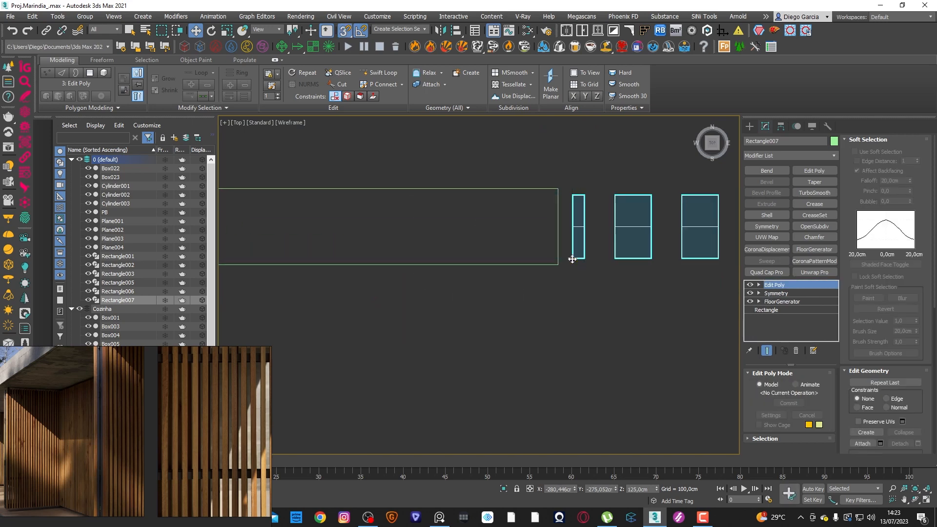
{"action": "left_click_drag", "start_coordinate": [561, 263], "coordinate": [559, 264]}
{"action": "key", "text": "s"}
{"action": "scroll", "coordinate": [485, 271], "scroll_direction": "down", "scroll_amount": 3}
{"action": "scroll", "coordinate": [486, 260], "scroll_direction": "down", "scroll_amount": 6}
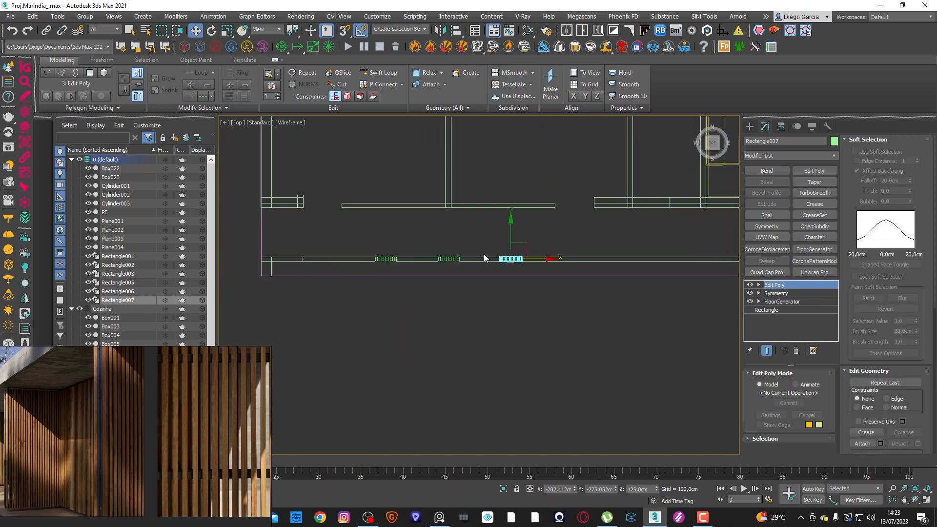
{"action": "scroll", "coordinate": [538, 308], "scroll_direction": "down", "scroll_amount": 3}
{"action": "mouse_move", "coordinate": [564, 316]}
{"action": "middle_mouse_down", "text": "alt"}
{"action": "mouse_move", "coordinate": [621, 264]}
{"action": "mouse_move", "coordinate": [591, 281]}
{"action": "middle_mouse_up", "text": "alt"}
{"action": "key", "text": "F3"}
{"action": "left_click", "coordinate": [660, 313]}
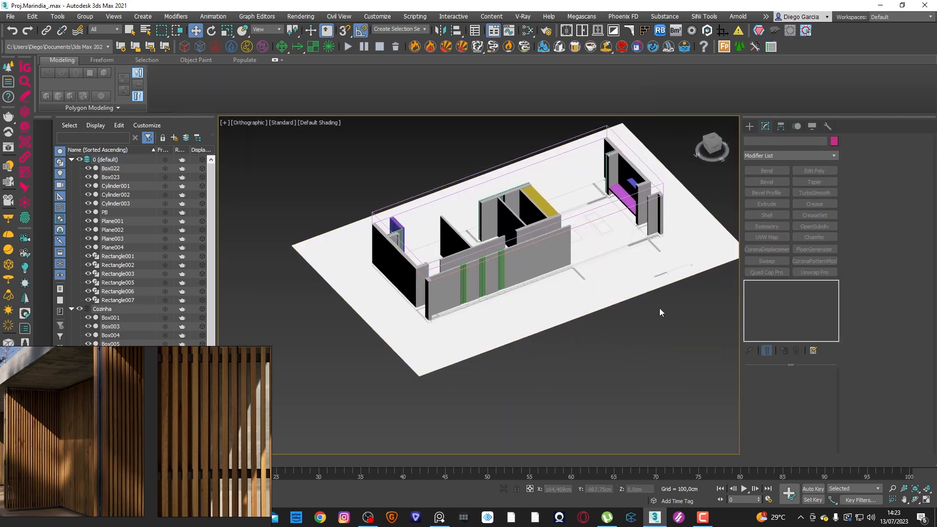
Step: Select the slatted door panel's pieces, excluding the large outline objects, and combine them into one group with the default name
{"action": "left_click", "coordinate": [710, 142]}
{"action": "scroll", "coordinate": [455, 172], "scroll_direction": "up", "scroll_amount": 4}
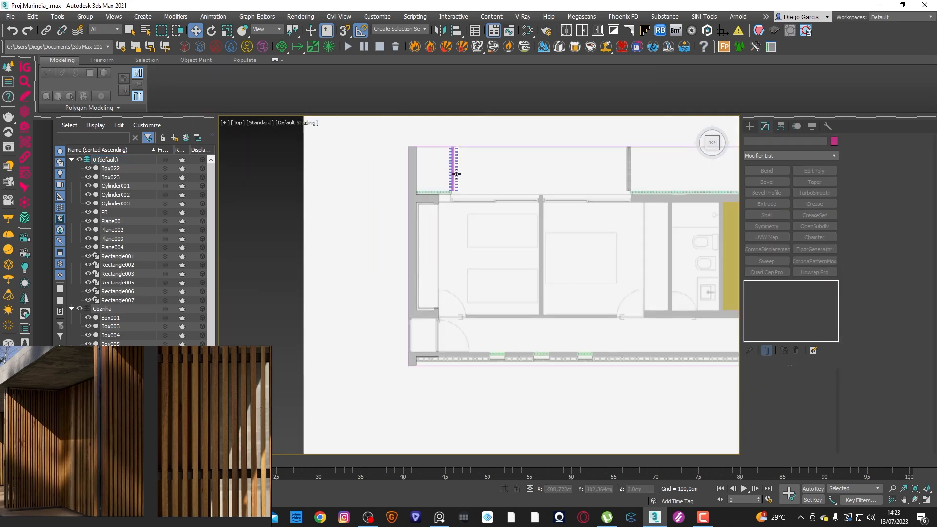
{"action": "key", "text": "F3"}
{"action": "middle_click_drag", "start_coordinate": [483, 169], "coordinate": [484, 206]}
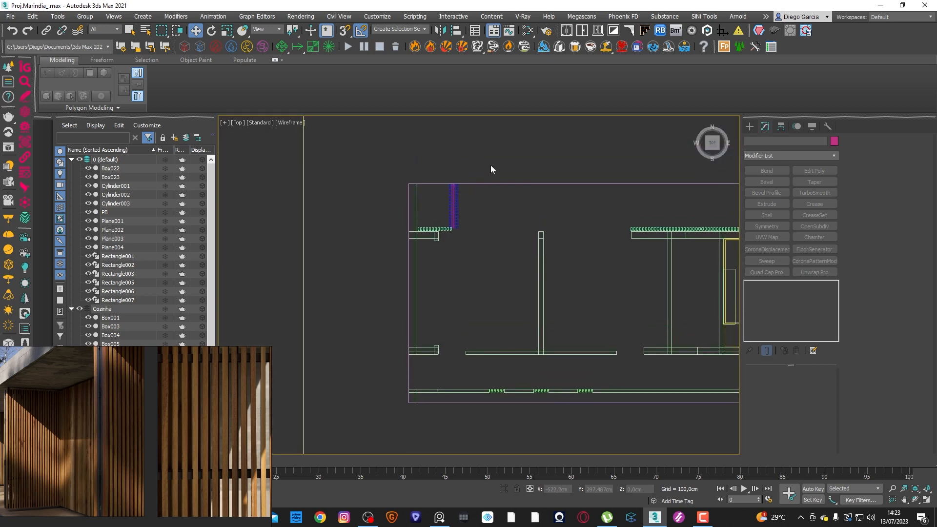
{"action": "left_click_drag", "start_coordinate": [448, 230], "coordinate": [447, 228]}
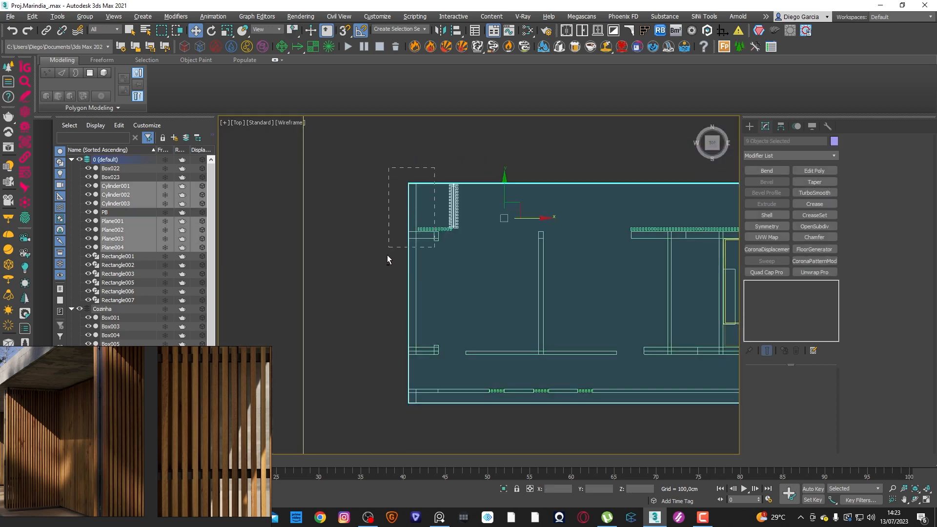
{"action": "left_click_drag", "start_coordinate": [388, 259], "coordinate": [385, 286], "text": "alt"}
{"action": "left_click", "coordinate": [85, 17]}
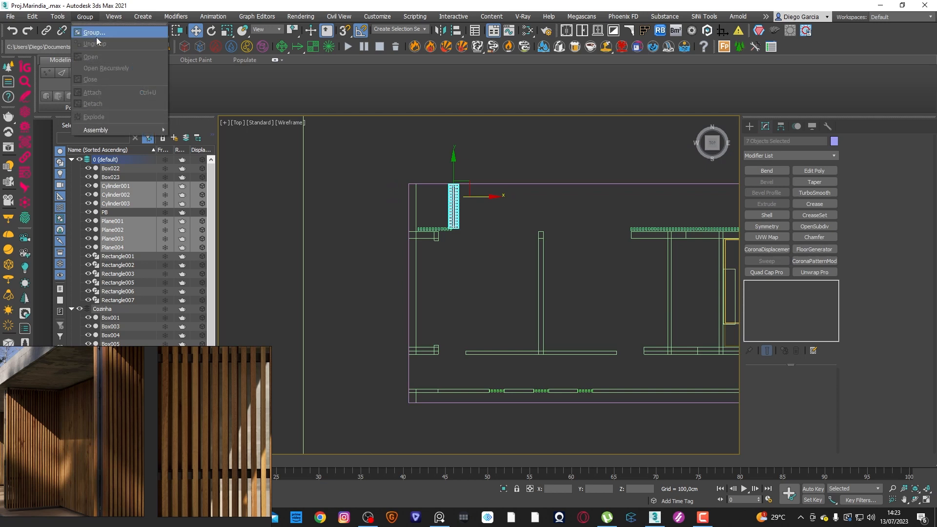
{"action": "left_click", "coordinate": [95, 30]}
{"action": "left_click", "coordinate": [477, 274]}
Step: Copy the door group along X to the next two door positions on the same facade of the plan
{"action": "scroll", "coordinate": [477, 263], "scroll_direction": "down", "scroll_amount": 2}
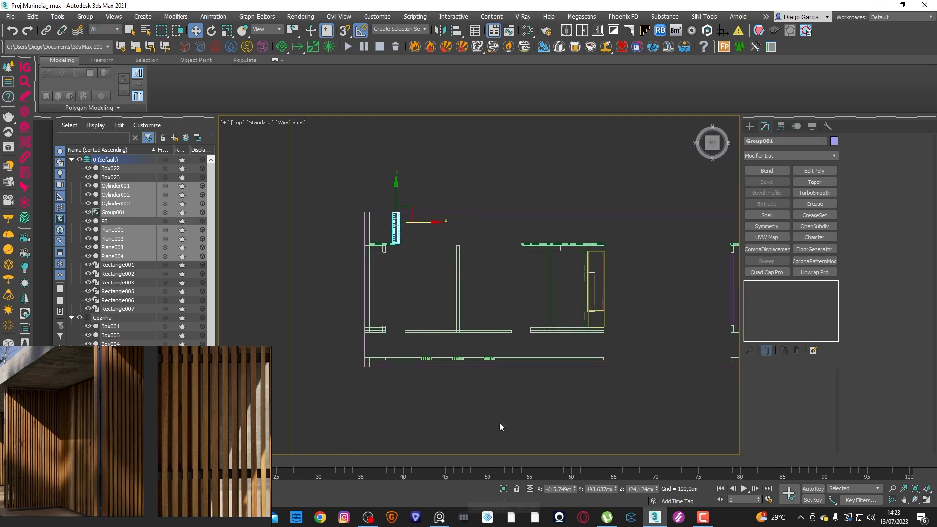
{"action": "key", "text": "F3"}
{"action": "left_click_drag", "start_coordinate": [421, 222], "coordinate": [629, 216], "text": "shift"}
{"action": "left_click", "coordinate": [473, 301]}
{"action": "left_click", "coordinate": [472, 301]}
{"action": "middle_click_drag", "start_coordinate": [621, 286], "coordinate": [451, 285]}
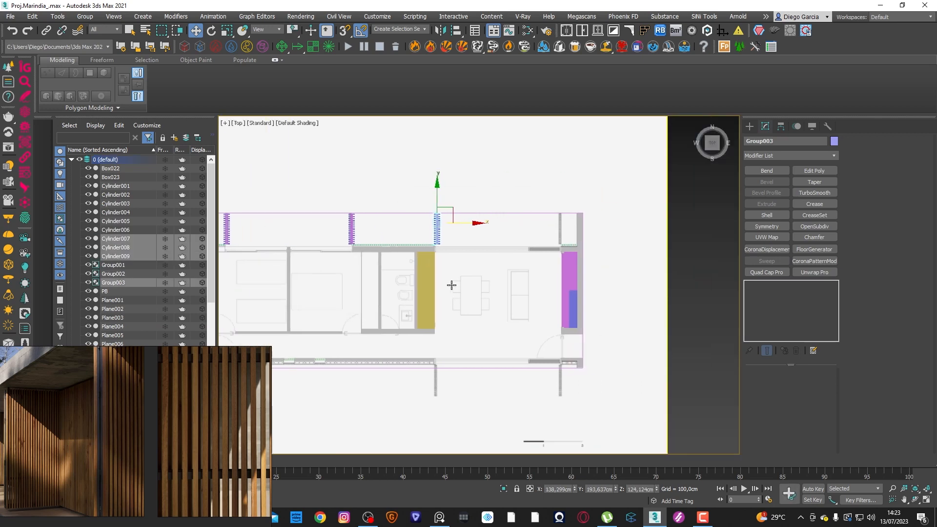
Step: Copy the door group to the last door position on that facade and place another copy outside the opposite facade
{"action": "mouse_move", "coordinate": [465, 223]}
{"action": "left_mouse_down", "text": "shift"}
{"action": "mouse_move", "coordinate": [591, 228]}
{"action": "mouse_move", "coordinate": [457, 403]}
{"action": "left_mouse_up", "text": "shift"}
{"action": "left_click", "coordinate": [473, 300]}
{"action": "left_click", "coordinate": [472, 301]}
Step: Rotate the door copy outside the opposite facade and move it onto the plan's door line beside the long wall's end
{"action": "key", "text": "e"}
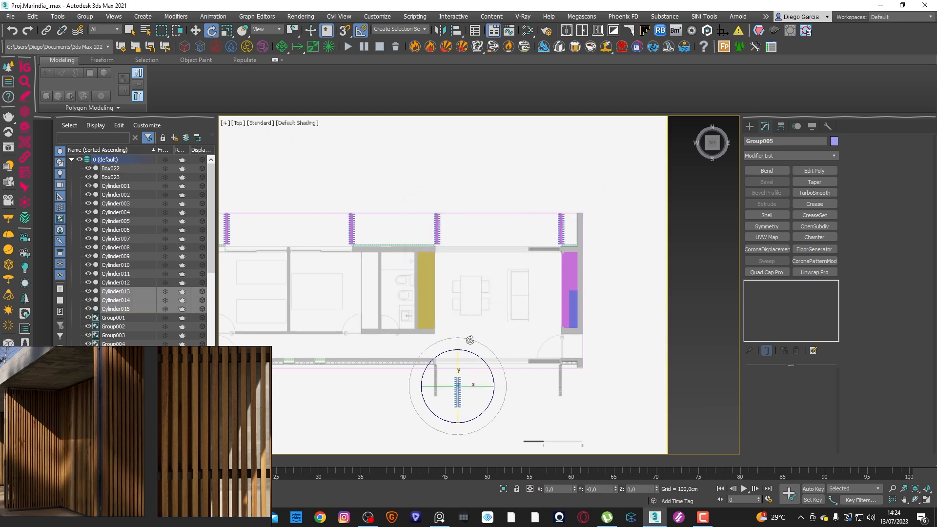
{"action": "left_click_drag", "start_coordinate": [469, 353], "coordinate": [554, 381]}
{"action": "key", "text": "w"}
{"action": "left_click_drag", "start_coordinate": [475, 375], "coordinate": [449, 375]}
{"action": "scroll", "coordinate": [423, 407], "scroll_direction": "up", "scroll_amount": 8}
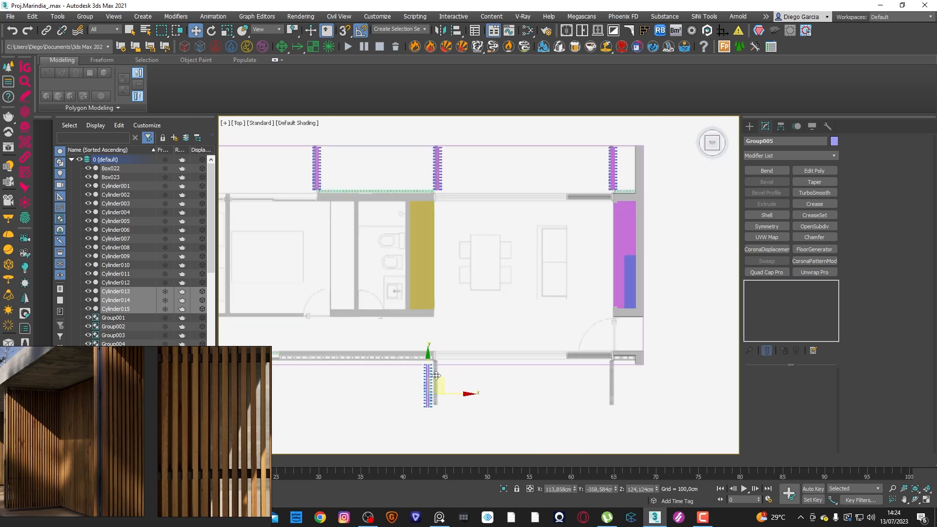
{"action": "left_click", "coordinate": [435, 420]}
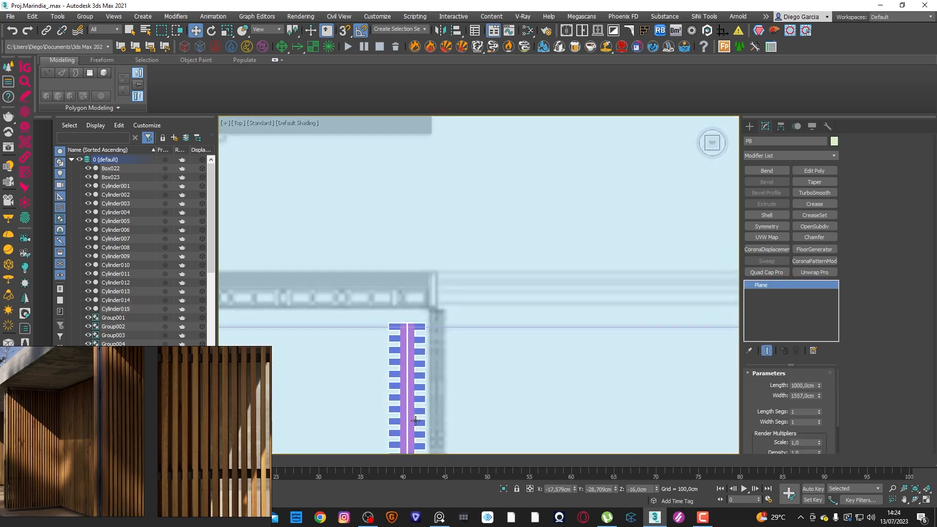
{"action": "left_click", "coordinate": [413, 418]}
{"action": "left_click_drag", "start_coordinate": [424, 429], "coordinate": [451, 415]}
{"action": "scroll", "coordinate": [415, 303], "scroll_direction": "down", "scroll_amount": 5}
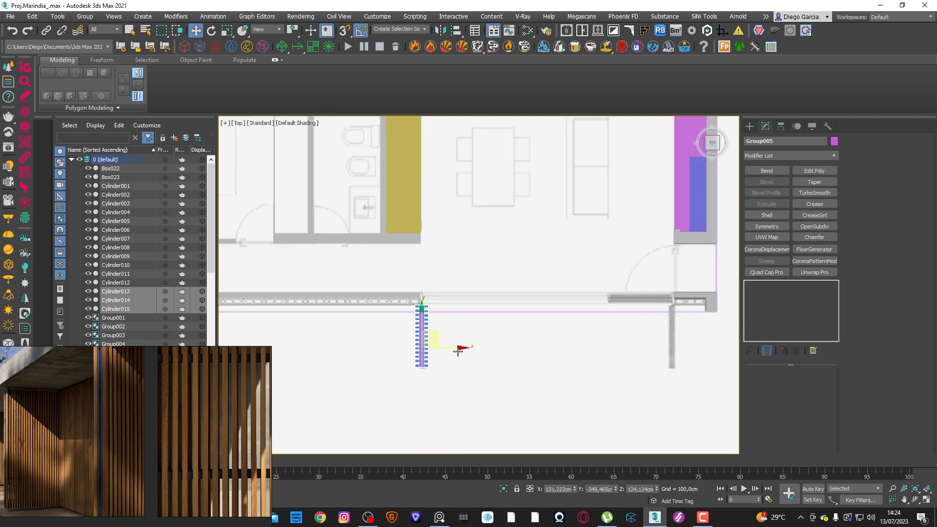
Step: Copy that door group along X onto the facade's other drawn door line near the entrance and clear the selection
{"action": "left_click_drag", "start_coordinate": [495, 347], "coordinate": [745, 347], "text": "shift"}
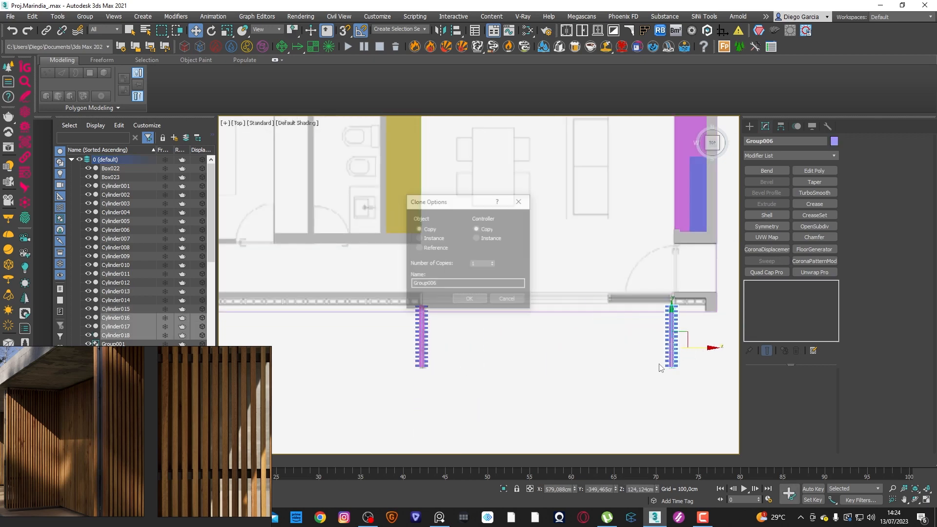
{"action": "left_click", "coordinate": [469, 300]}
{"action": "scroll", "coordinate": [561, 293], "scroll_direction": "down", "scroll_amount": 8}
{"action": "mouse_move", "coordinate": [539, 293]}
{"action": "middle_mouse_down", "text": "alt"}
{"action": "mouse_move", "coordinate": [592, 246]}
{"action": "mouse_move", "coordinate": [569, 243]}
{"action": "mouse_move", "coordinate": [543, 262]}
{"action": "mouse_move", "coordinate": [599, 269]}
{"action": "middle_mouse_up", "text": "alt"}
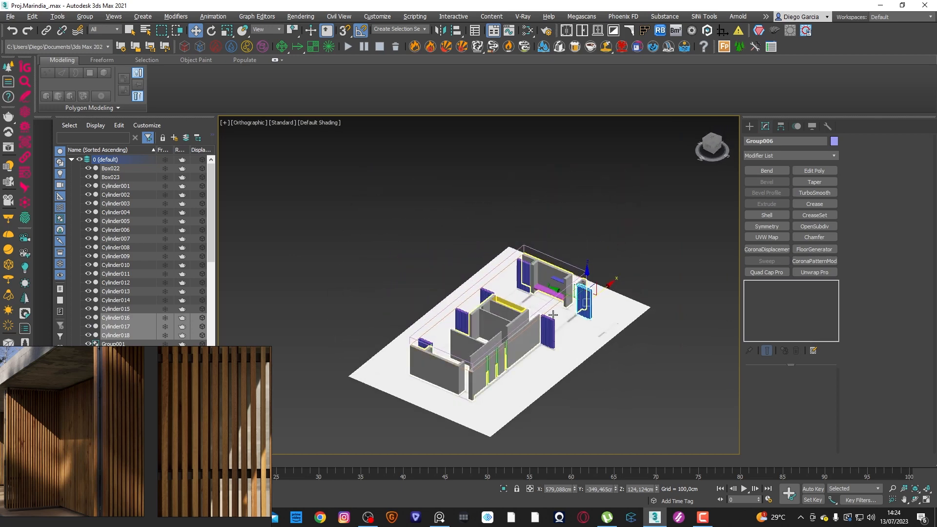
{"action": "scroll", "coordinate": [521, 300], "scroll_direction": "up", "scroll_amount": 6}
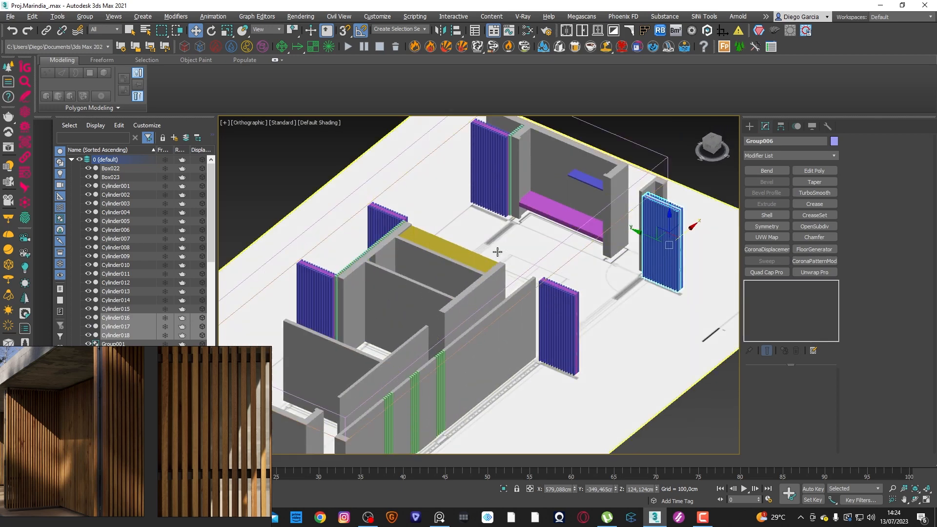
{"action": "scroll", "coordinate": [522, 273], "scroll_direction": "down", "scroll_amount": 6}
{"action": "middle_click_drag", "start_coordinate": [525, 268], "coordinate": [572, 322], "text": "alt"}
{"action": "left_click", "coordinate": [561, 318]}
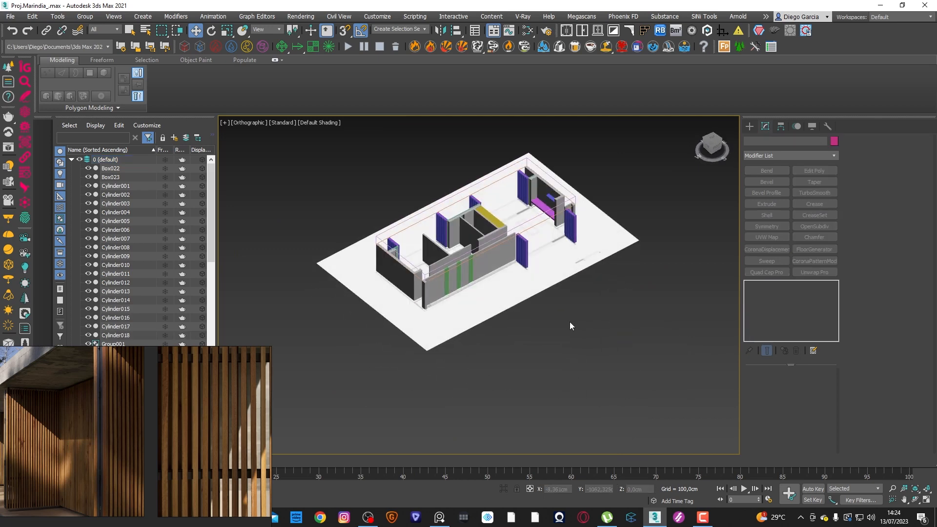